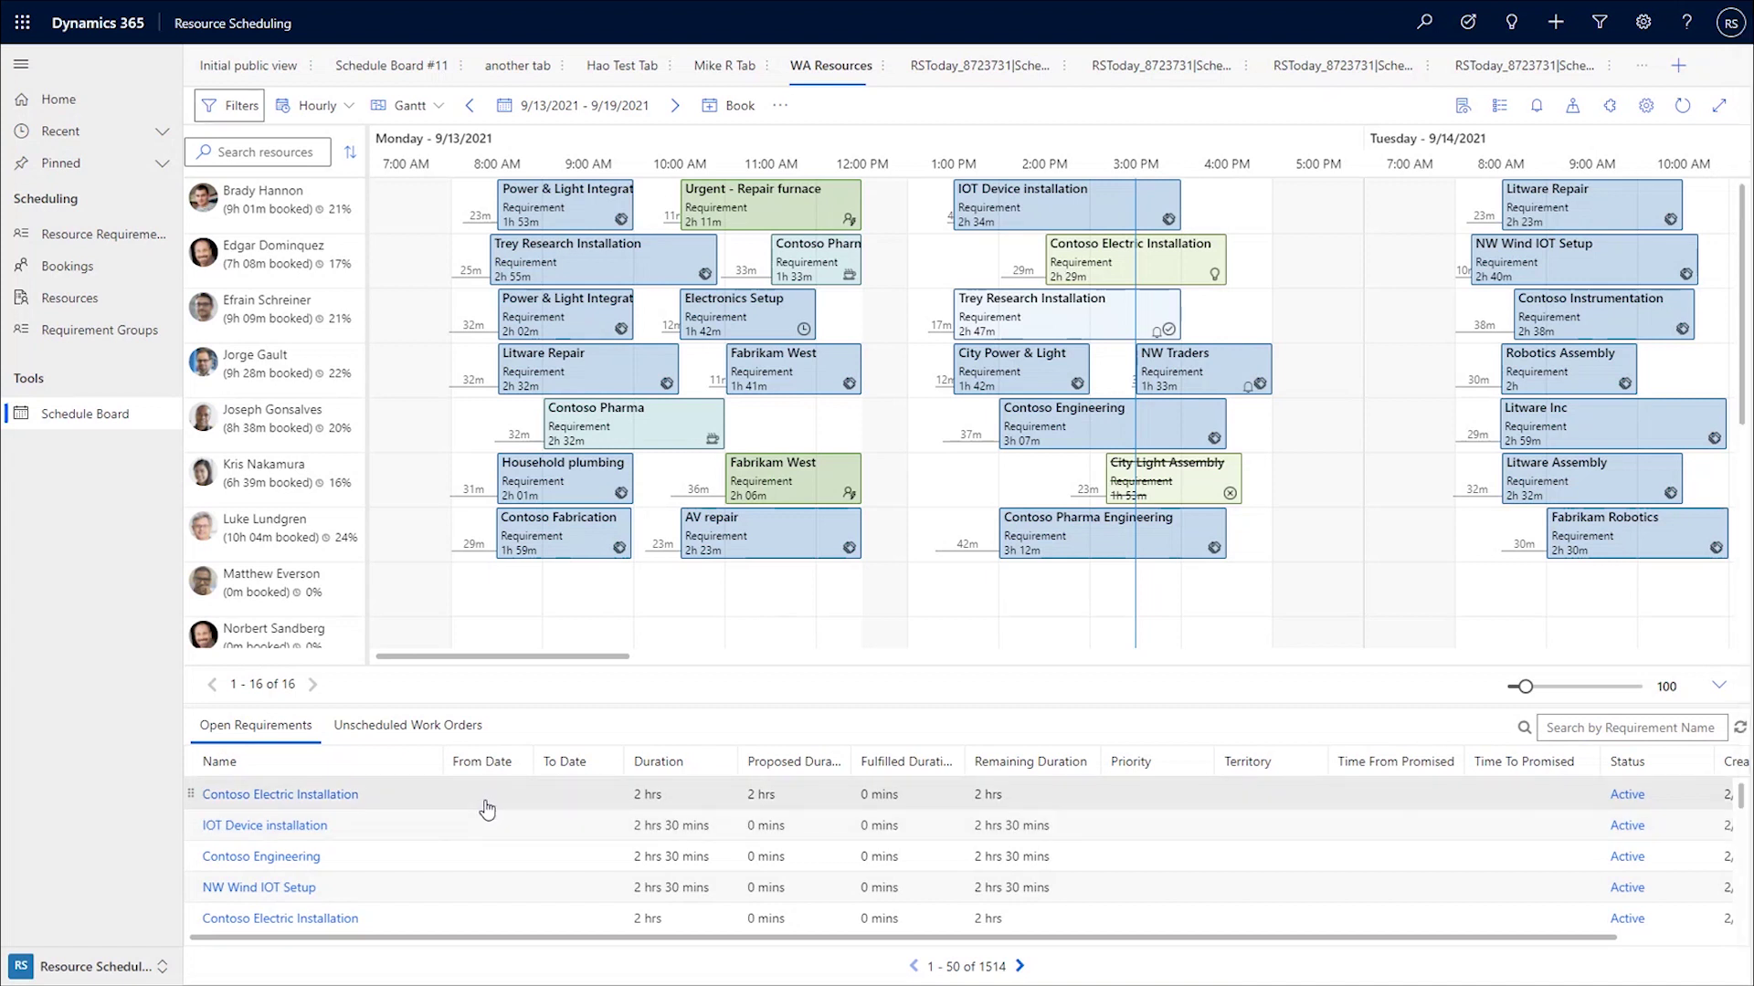
Find resource availability for the open IOT Device installation requirement
{"action": "left_click", "coordinate": [487, 809]}
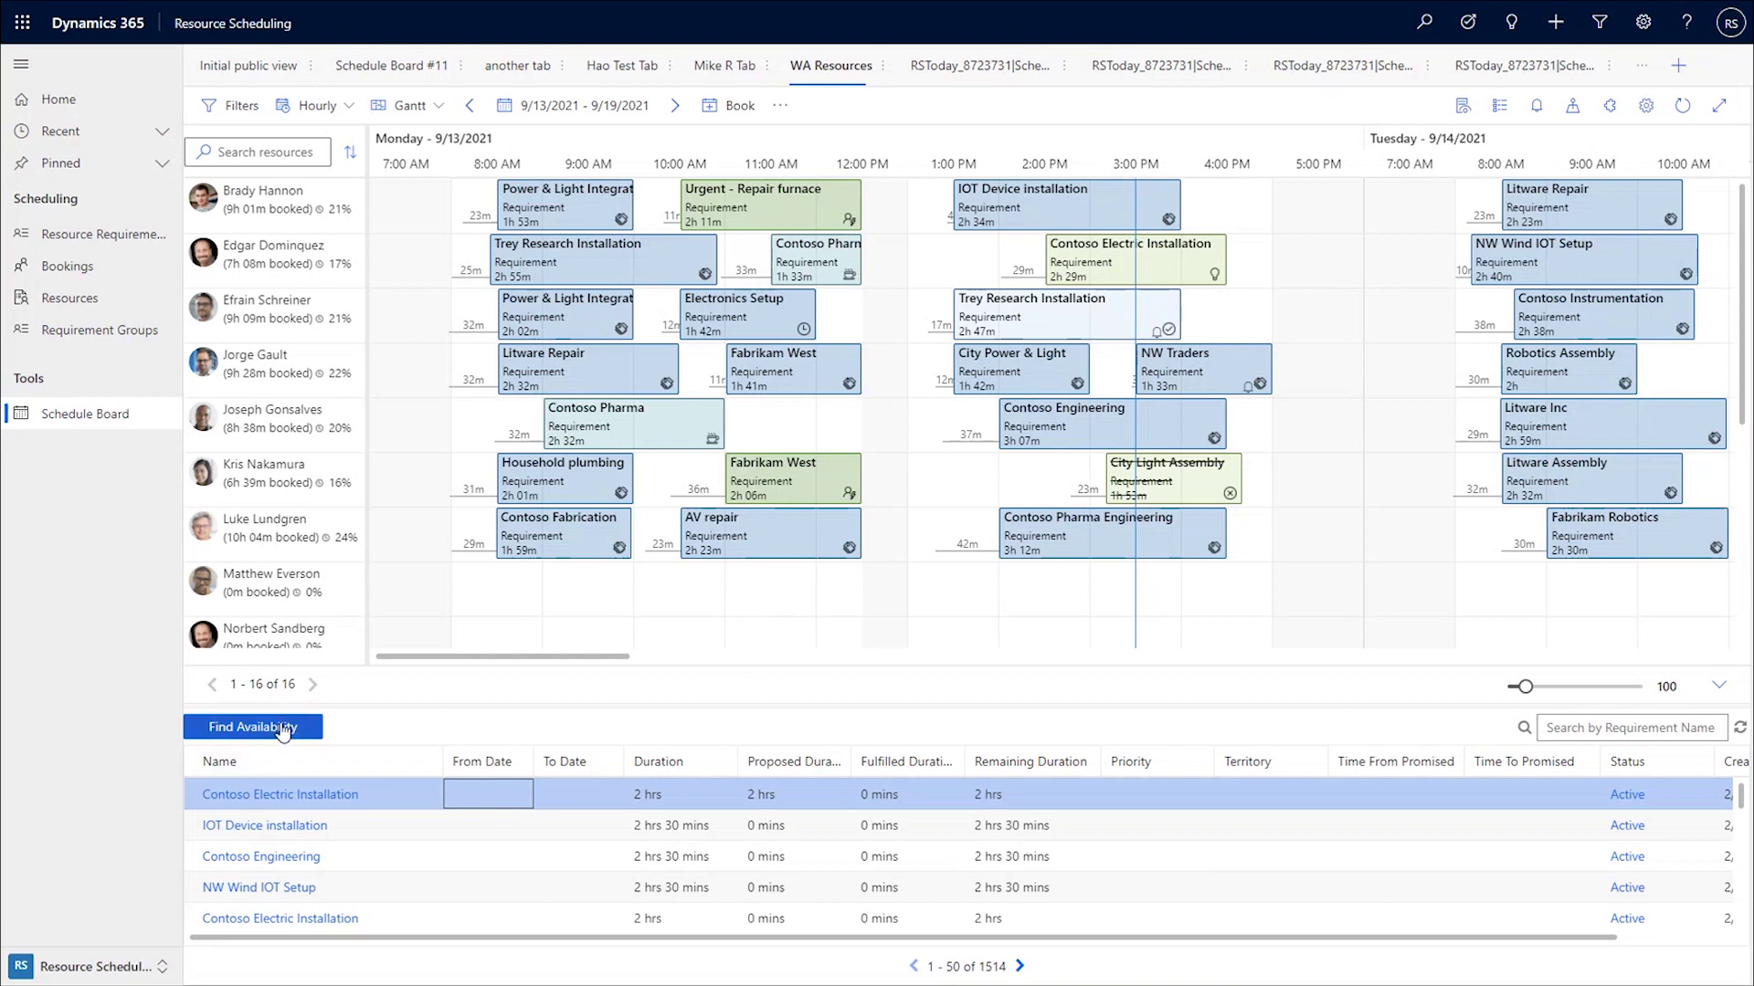
{"action": "left_click", "coordinate": [448, 829]}
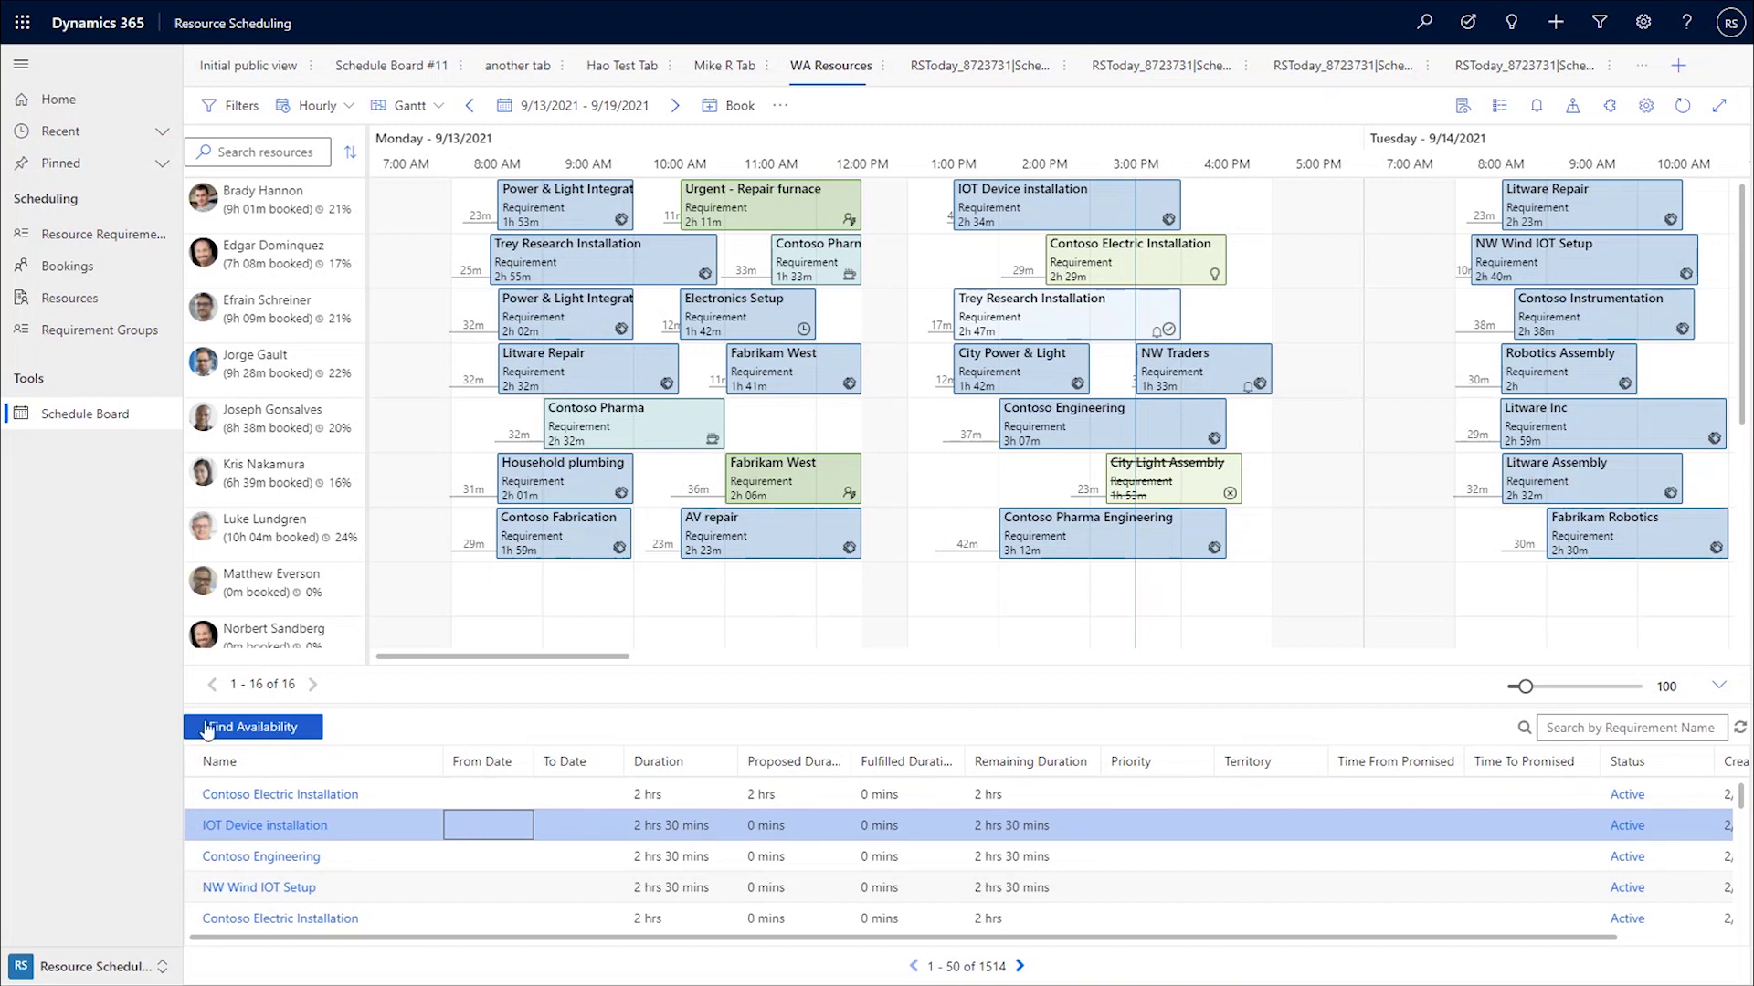
{"action": "left_click", "coordinate": [270, 730]}
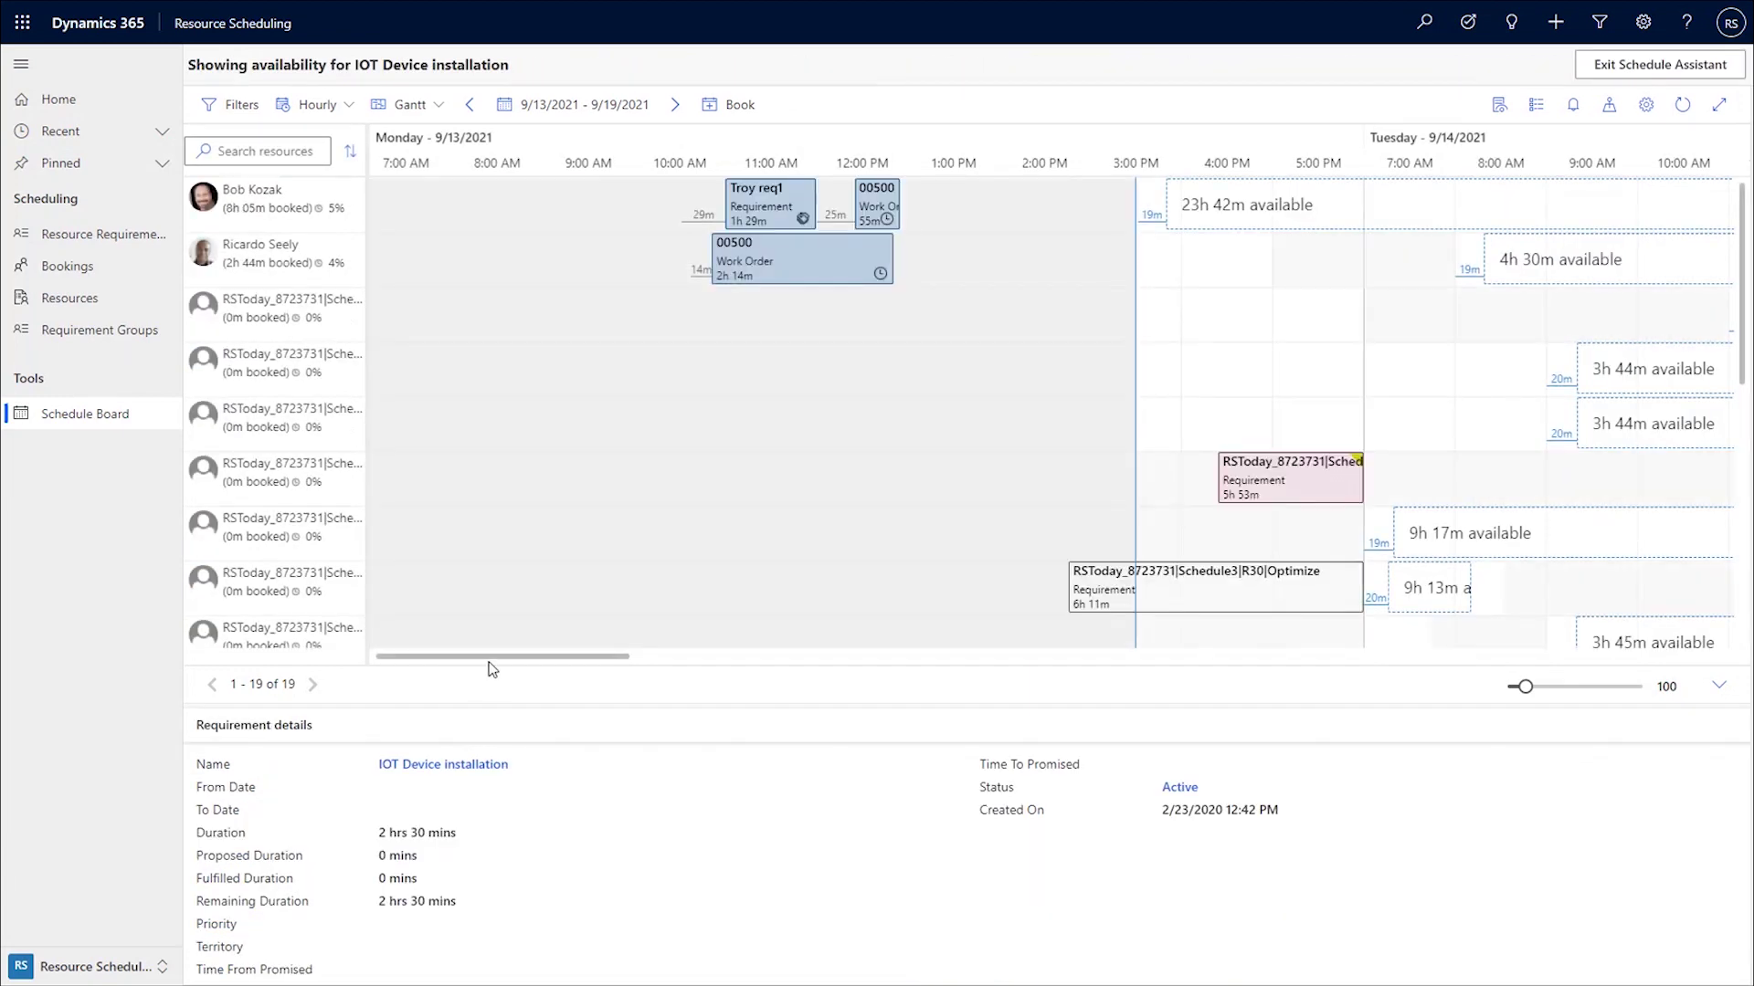
Book IOT Device installation to the second listed resource on Tue Sep 14 2021, 8:45 AM to 11:15 AM, with status Committed
{"action": "left_click_drag", "start_coordinate": [491, 658], "coordinate": [654, 663]}
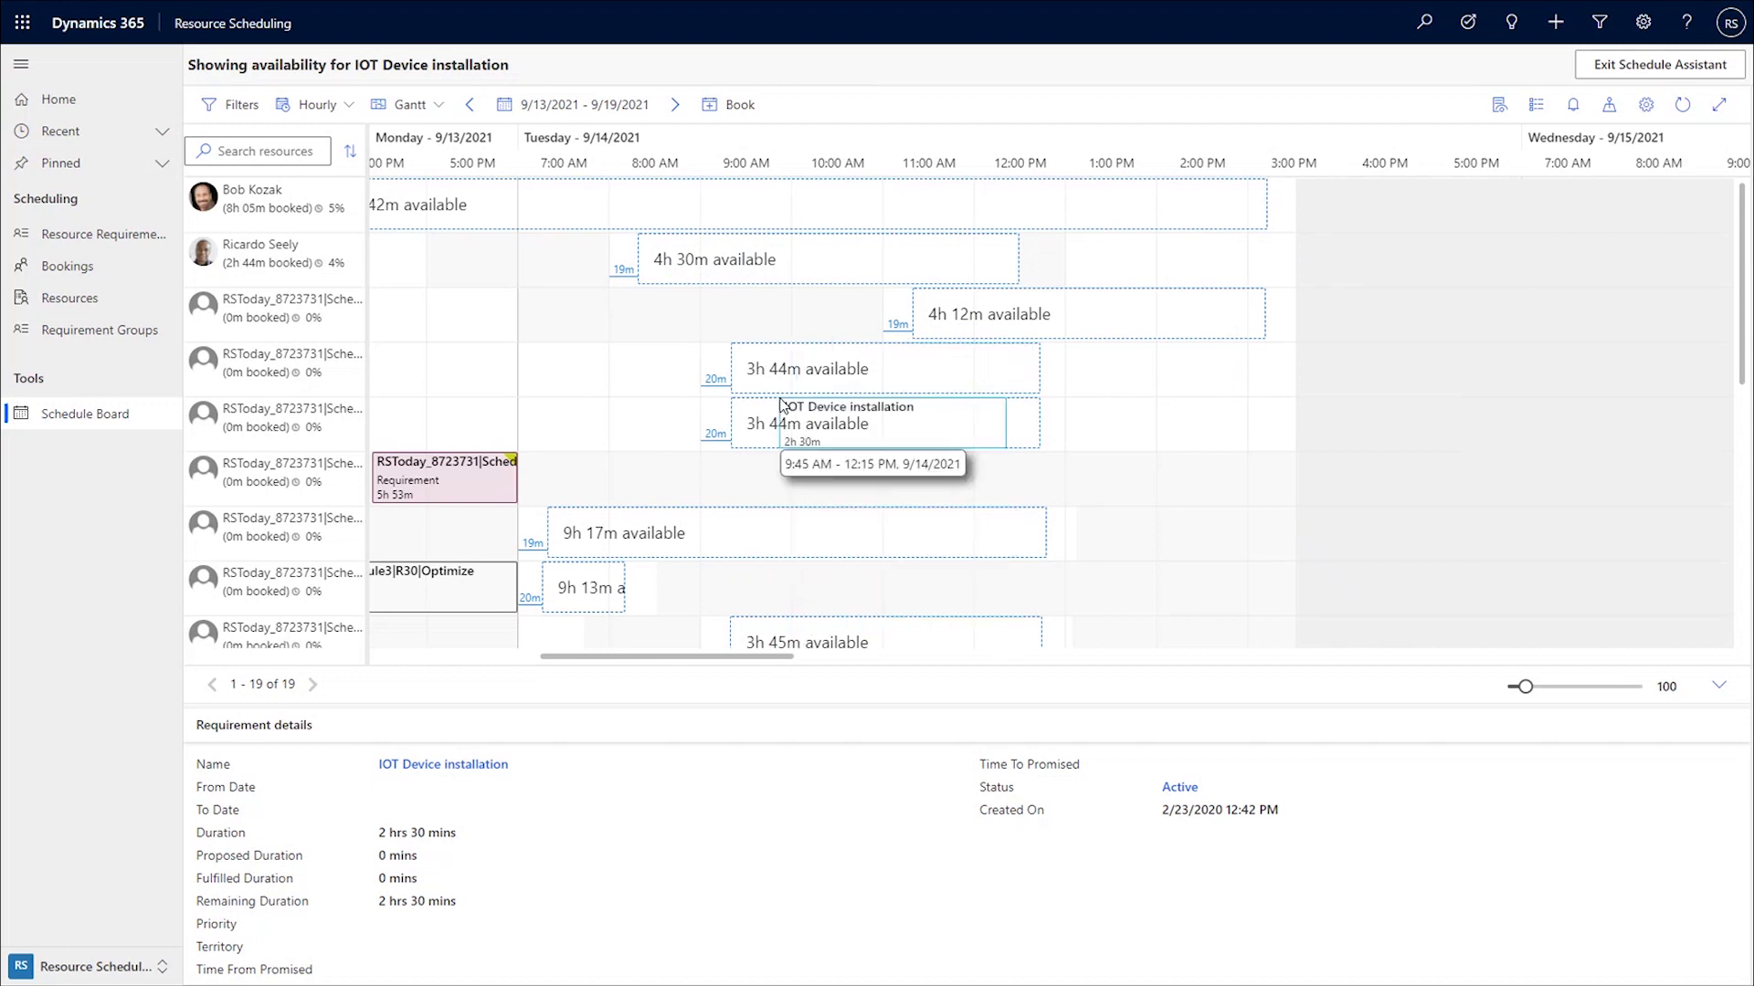
{"action": "left_click", "coordinate": [701, 271]}
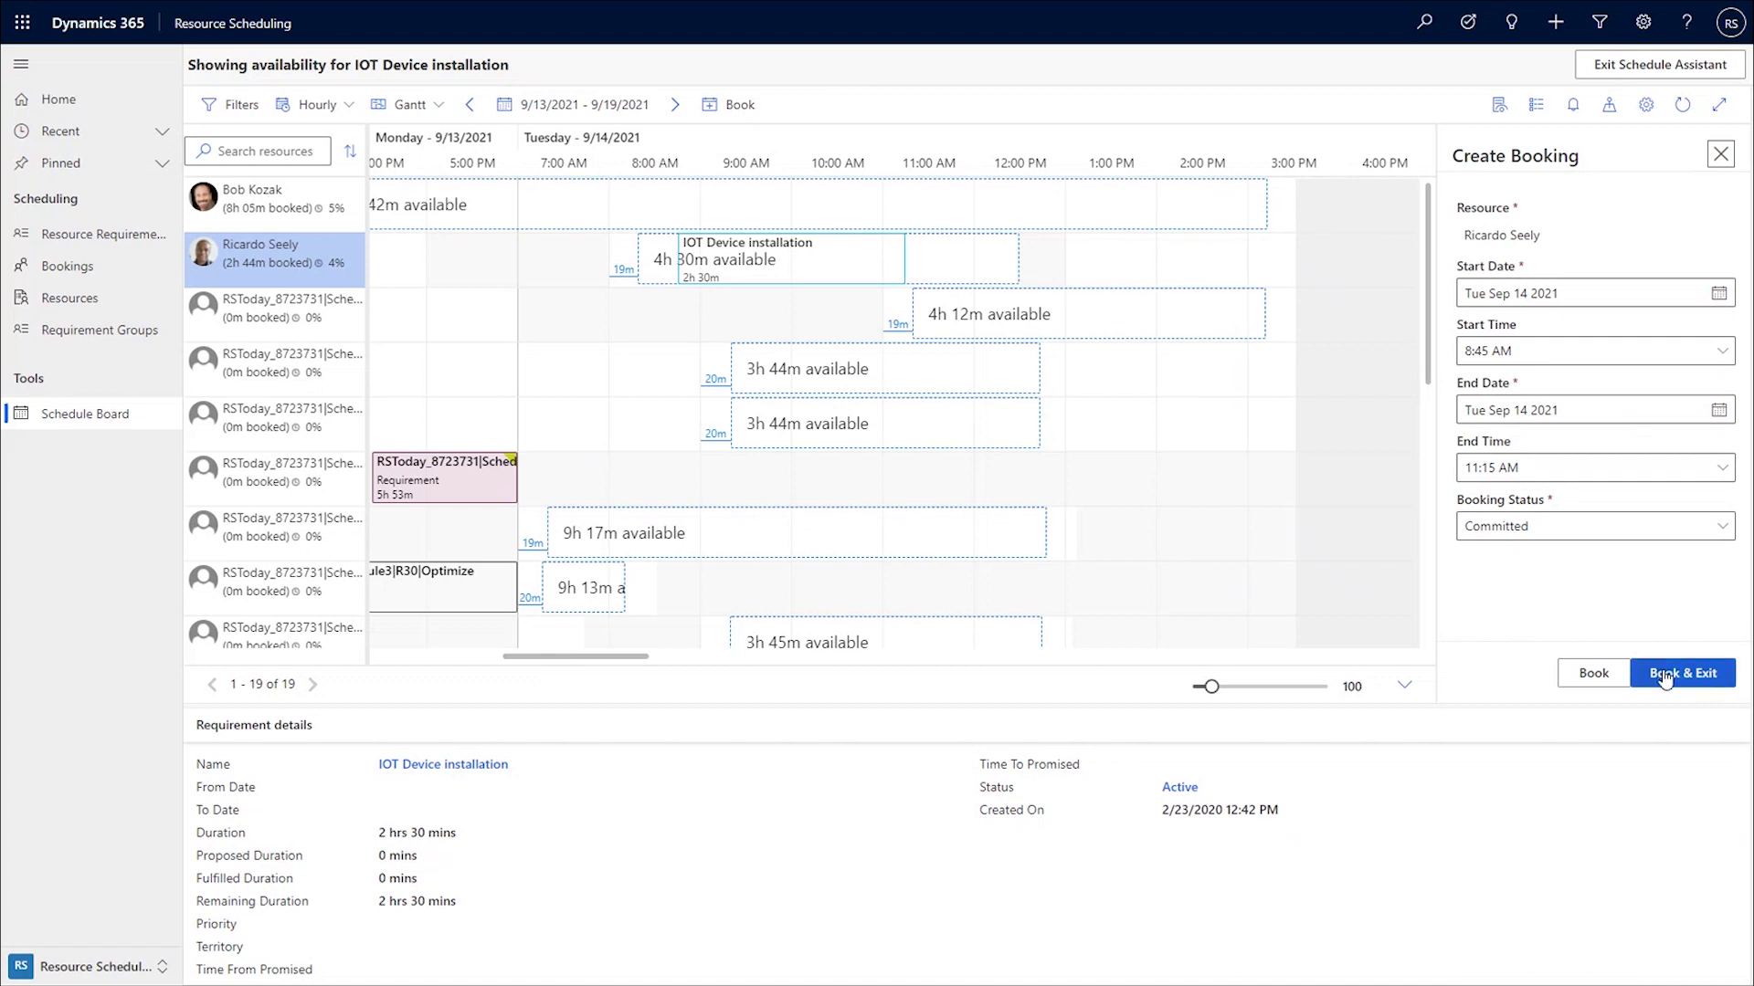
{"action": "left_click", "coordinate": [1594, 674]}
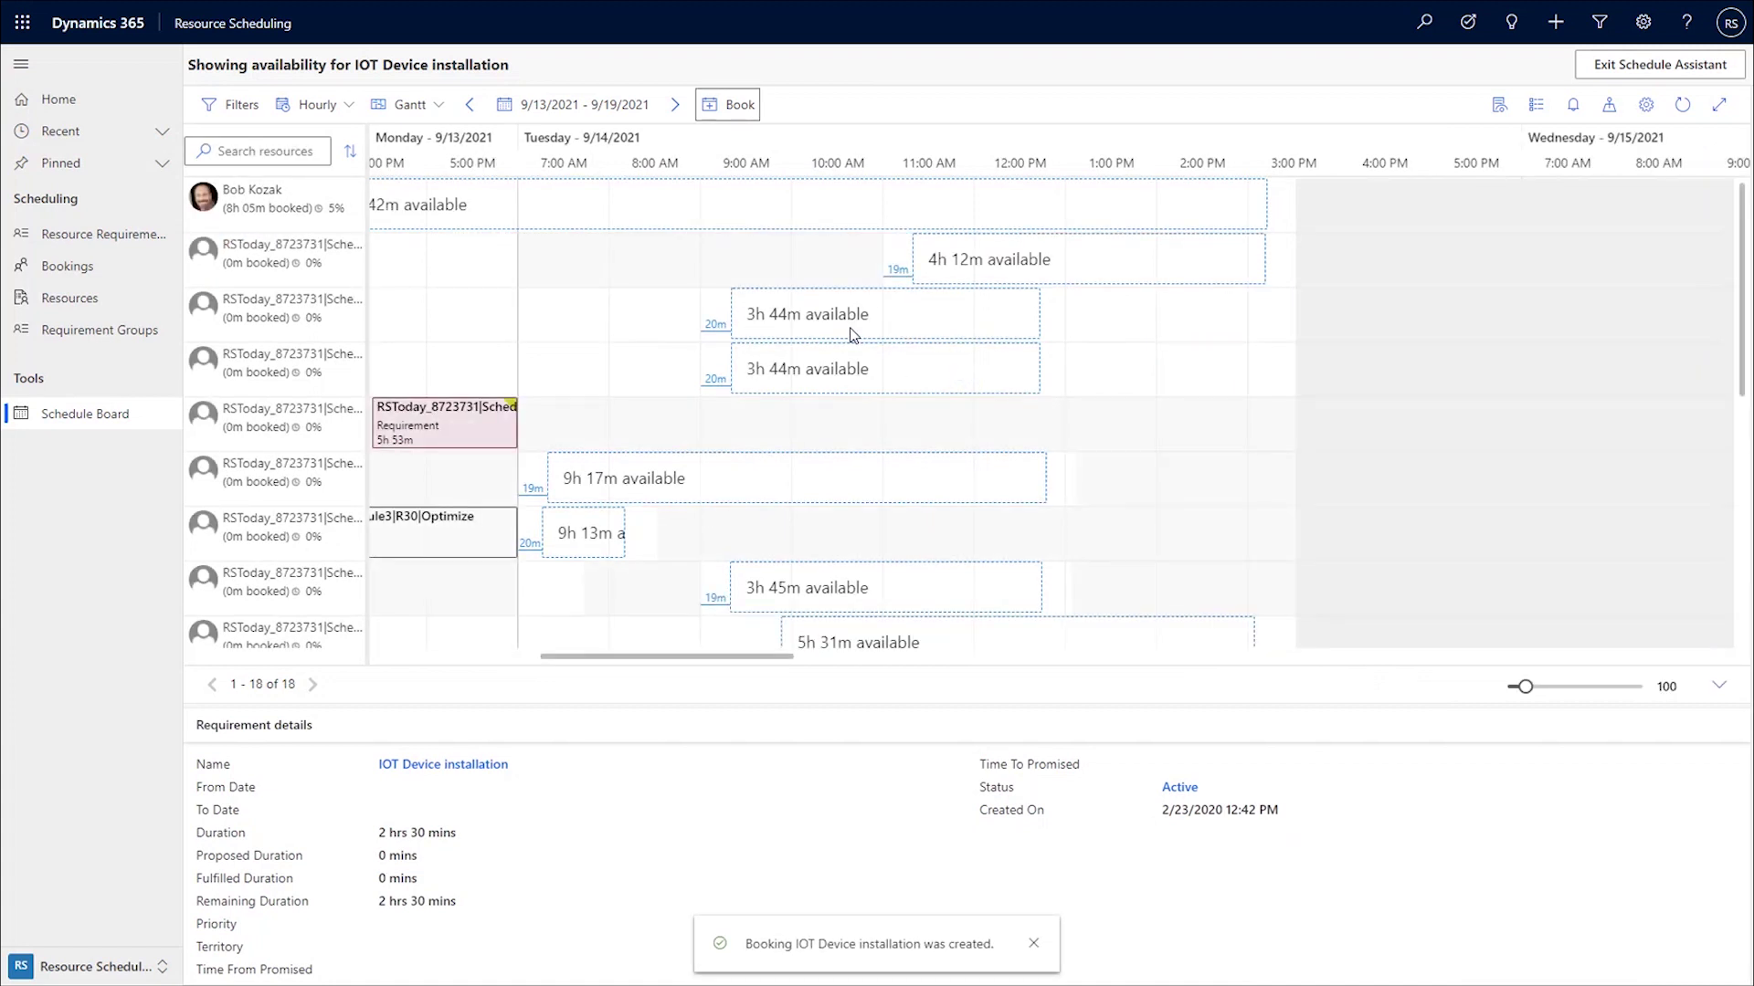
Preview another IOT Device installation slot on Tuesday at 7:45 AM, and exit the Schedule Assistant without booking it
{"action": "left_click_drag", "start_coordinate": [716, 658], "coordinate": [721, 665]}
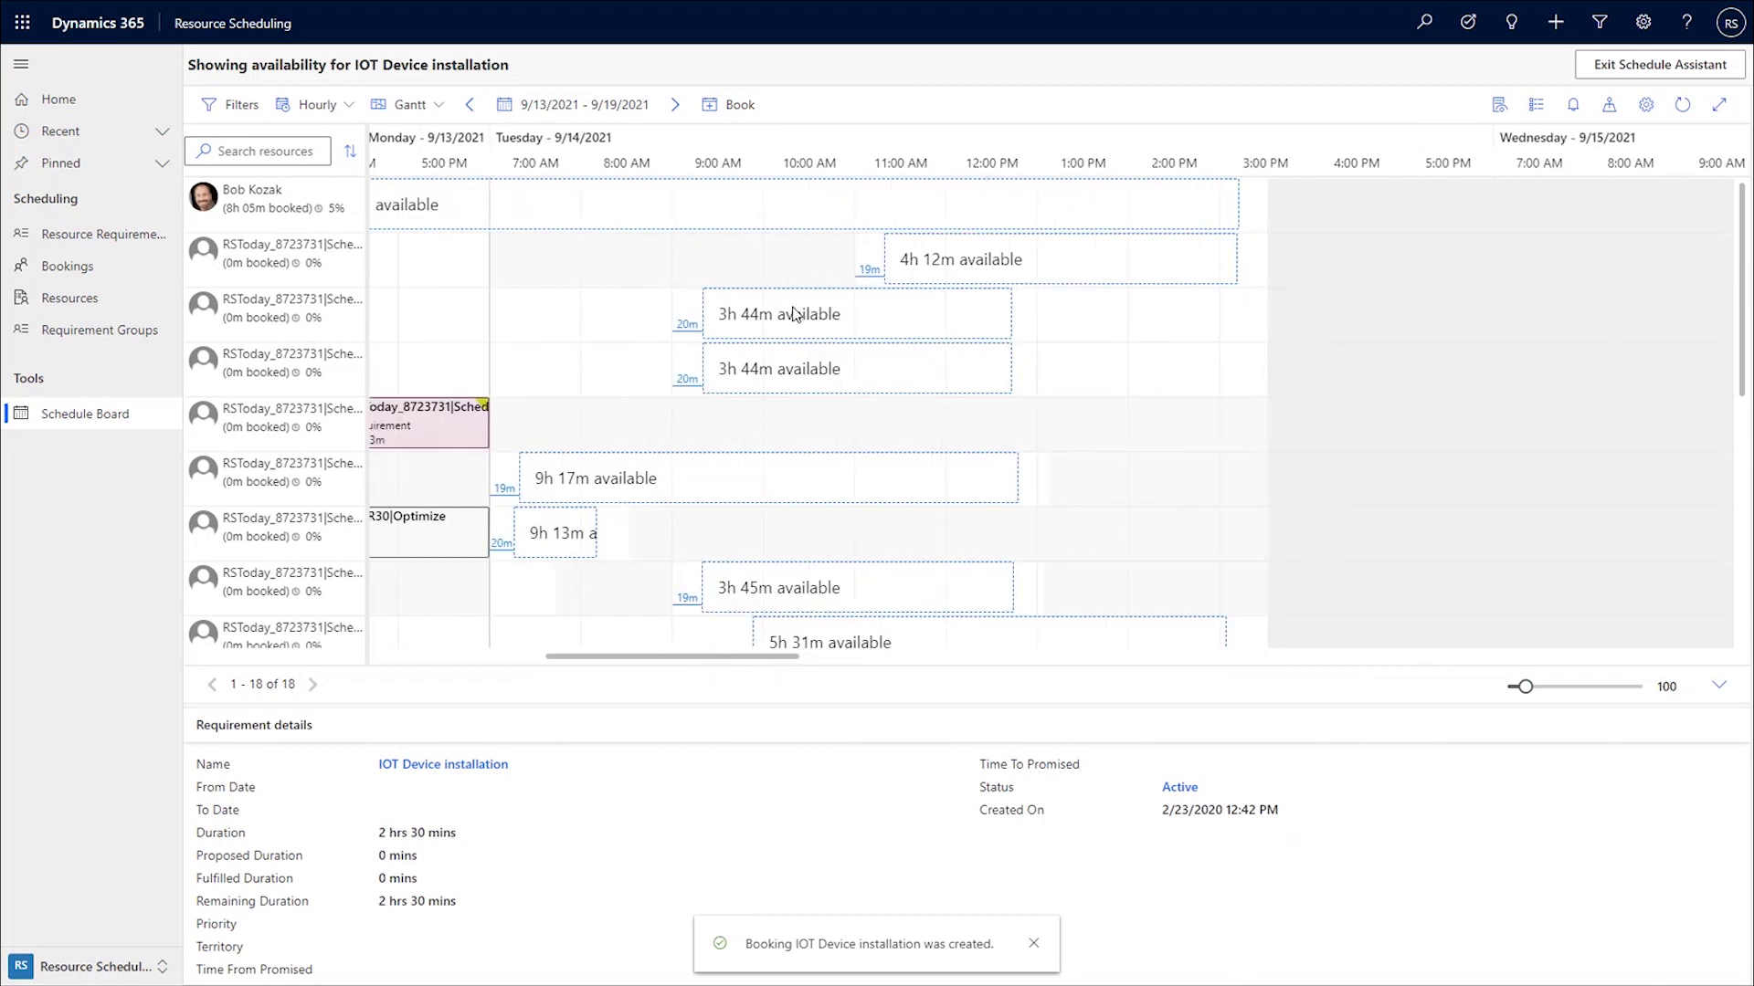
{"action": "scroll", "coordinate": [775, 315], "scroll_direction": "down", "scroll_amount": 5}
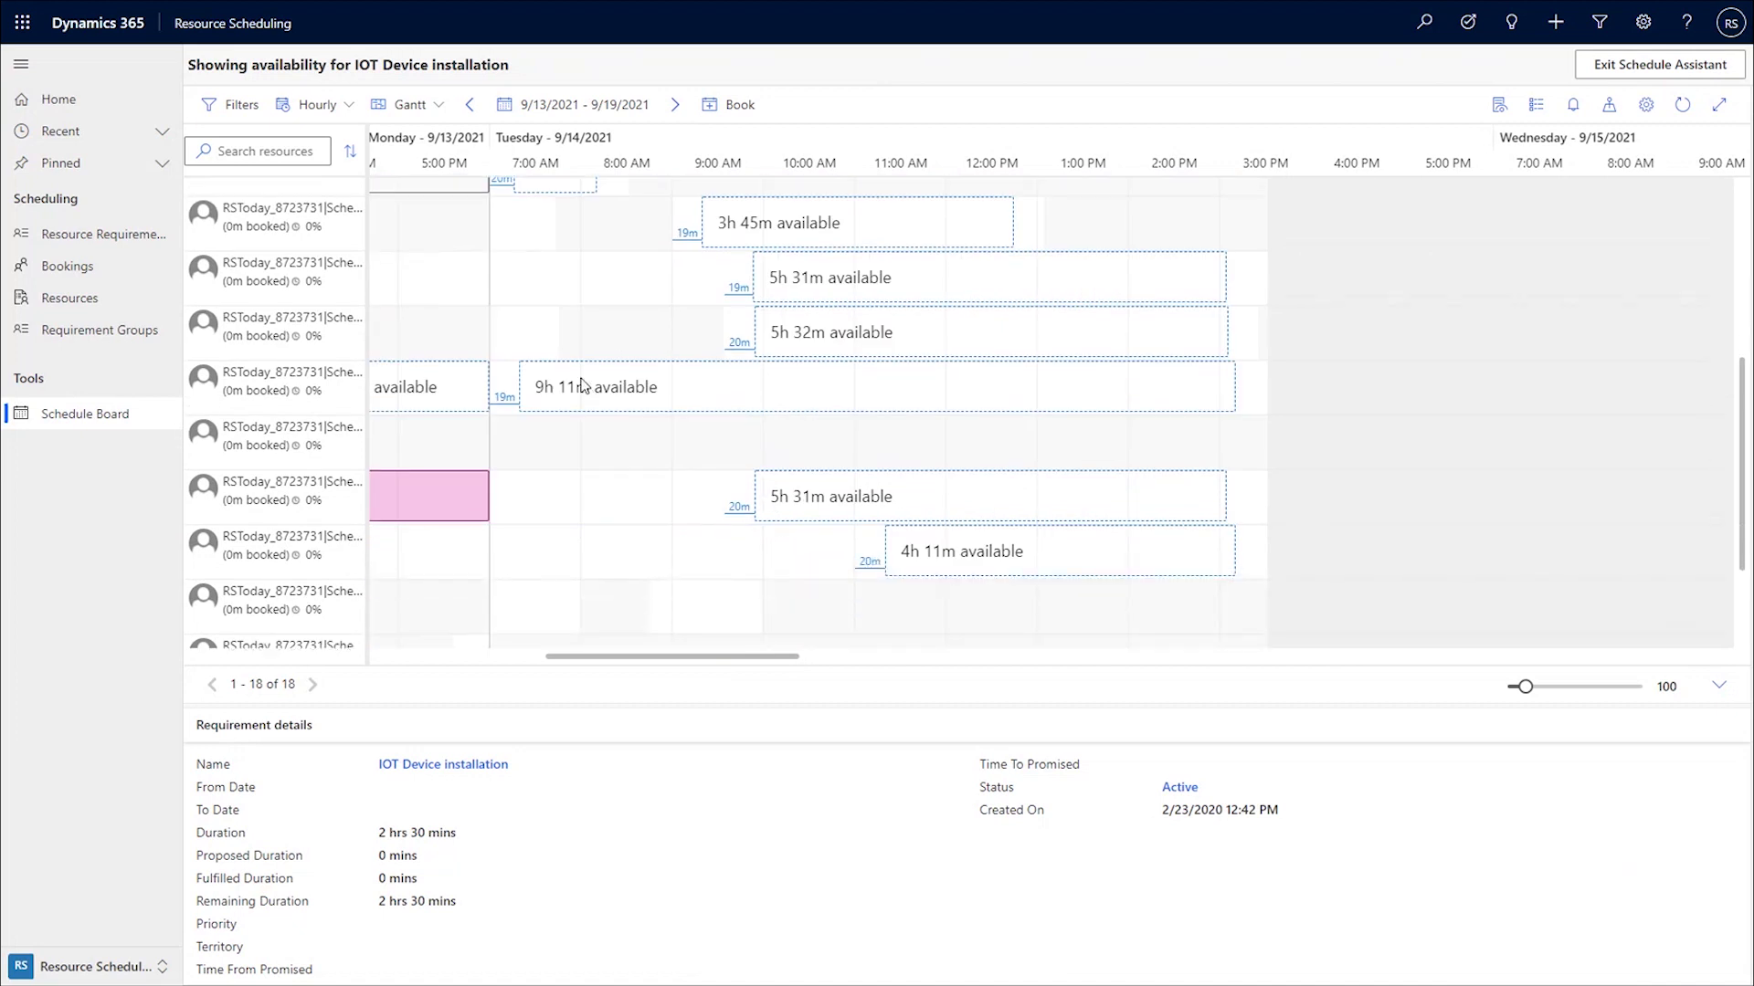
{"action": "left_click", "coordinate": [584, 388]}
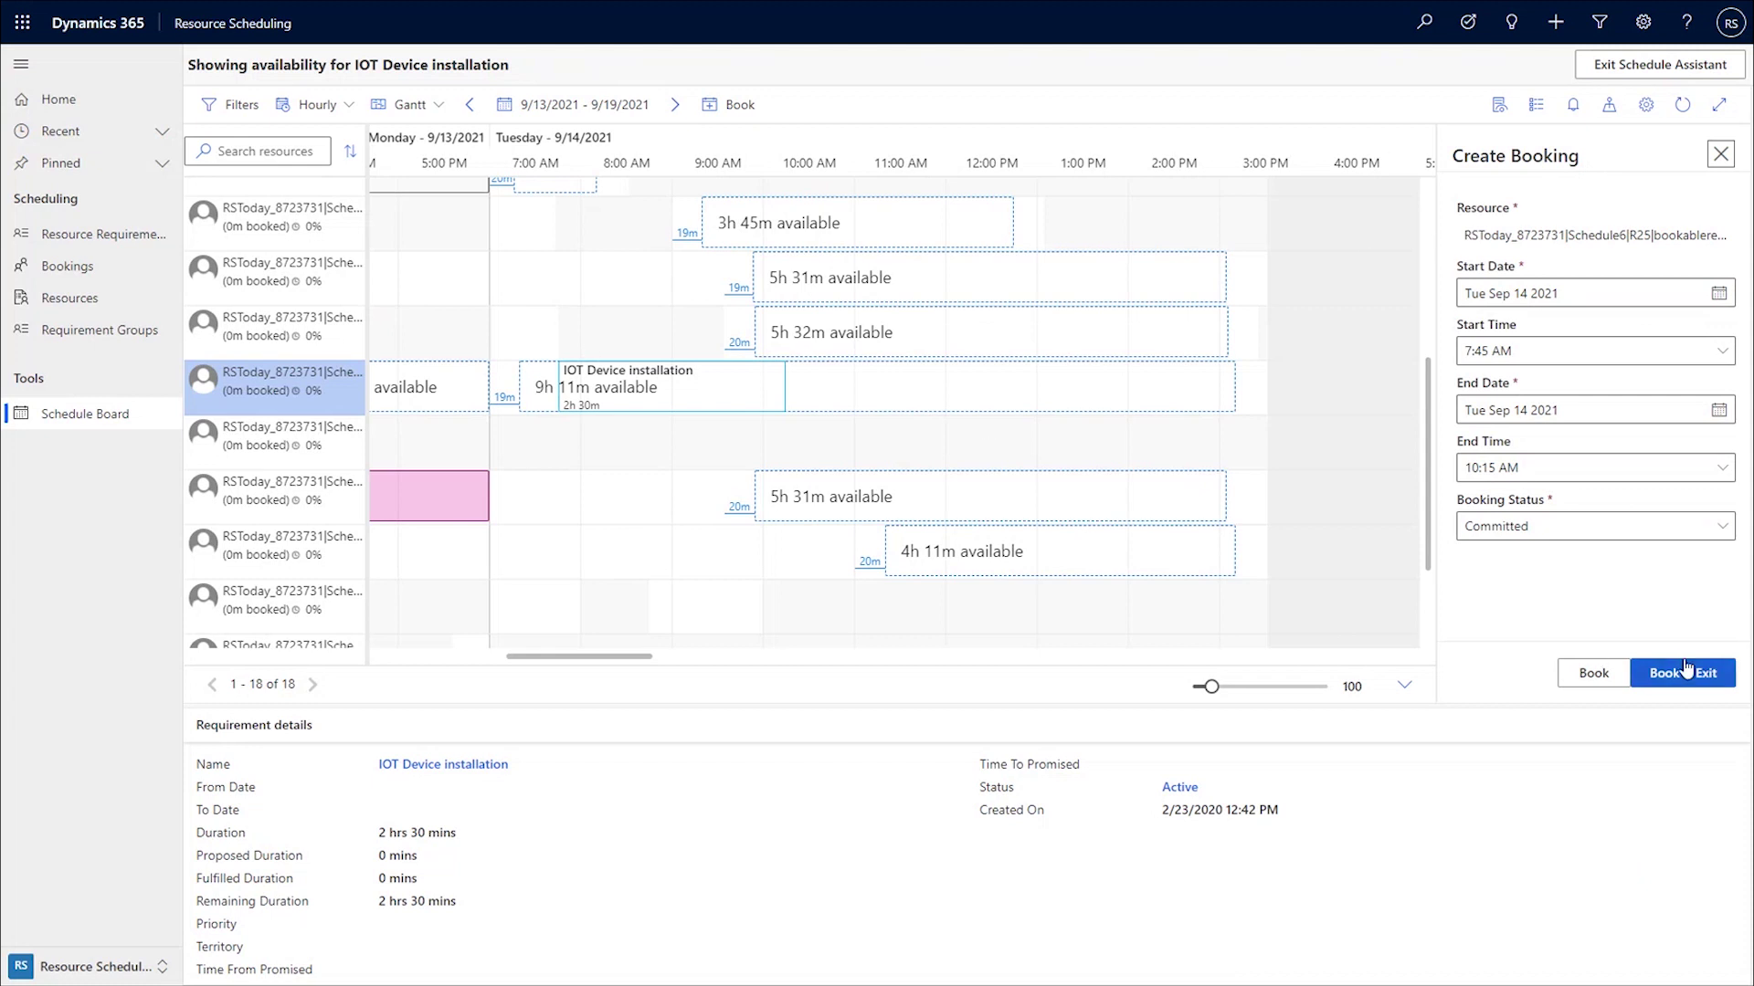
{"action": "left_click", "coordinate": [1657, 64]}
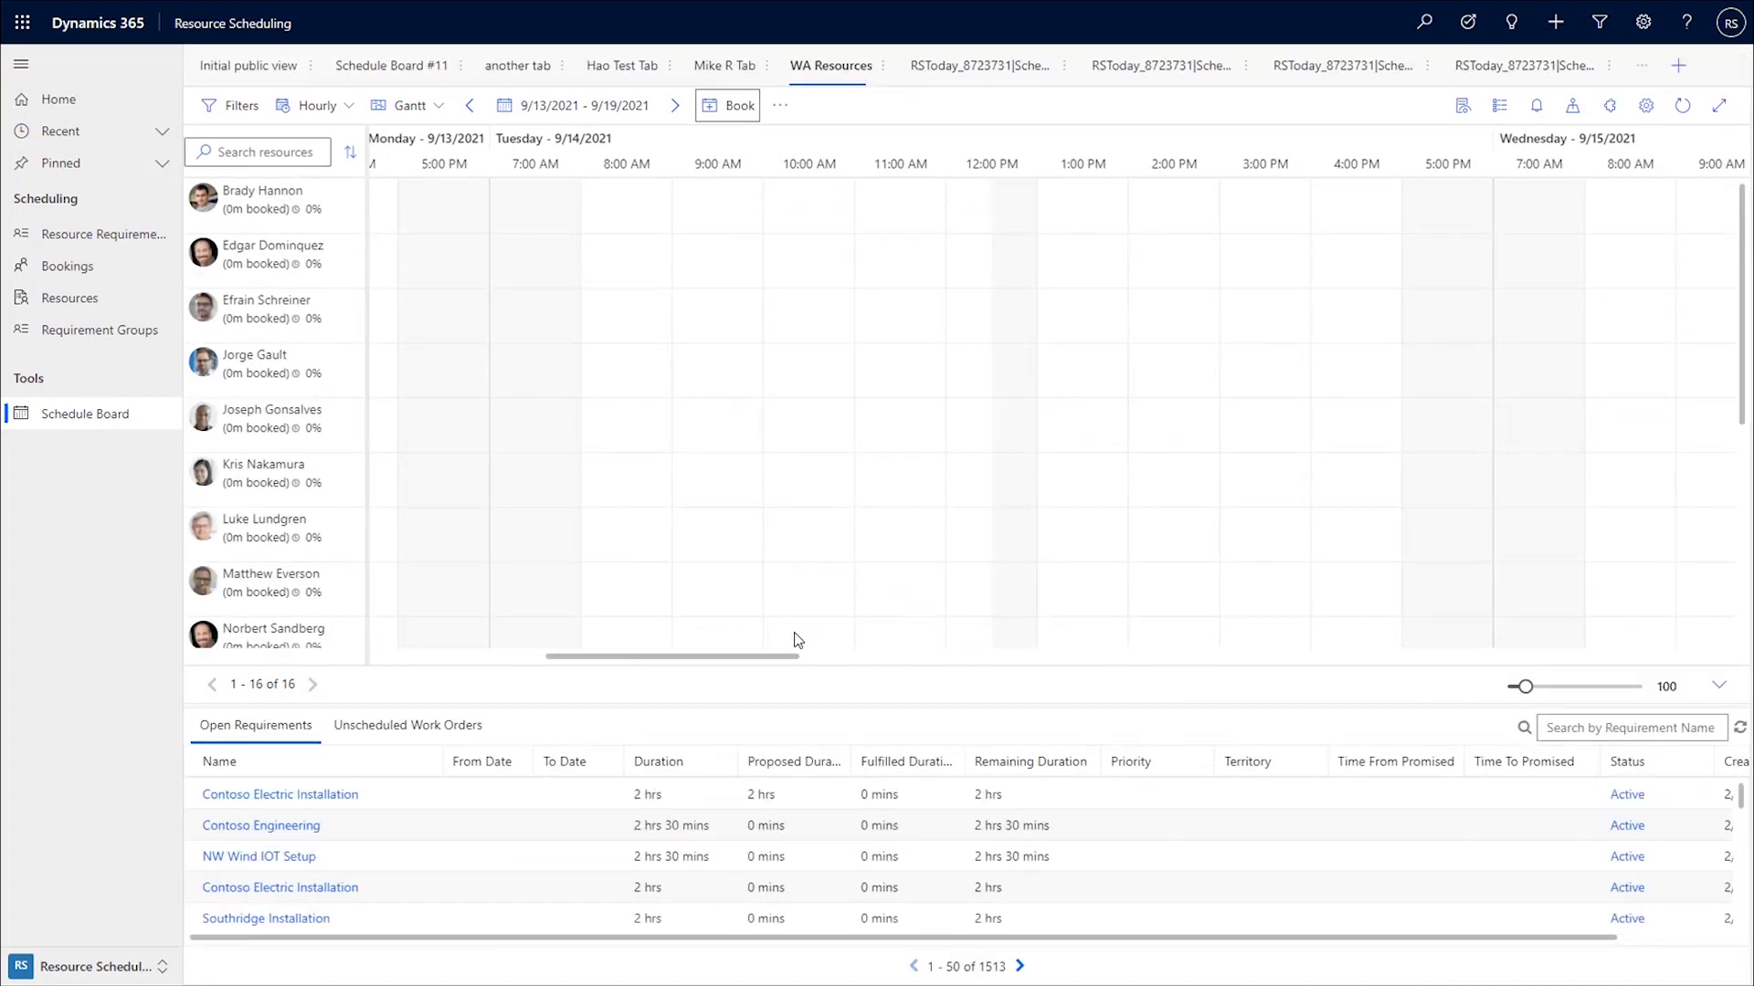
Start booking a substitute for Monday afternoon's City Power & Light booking
{"action": "left_click_drag", "start_coordinate": [751, 657], "coordinate": [904, 698]}
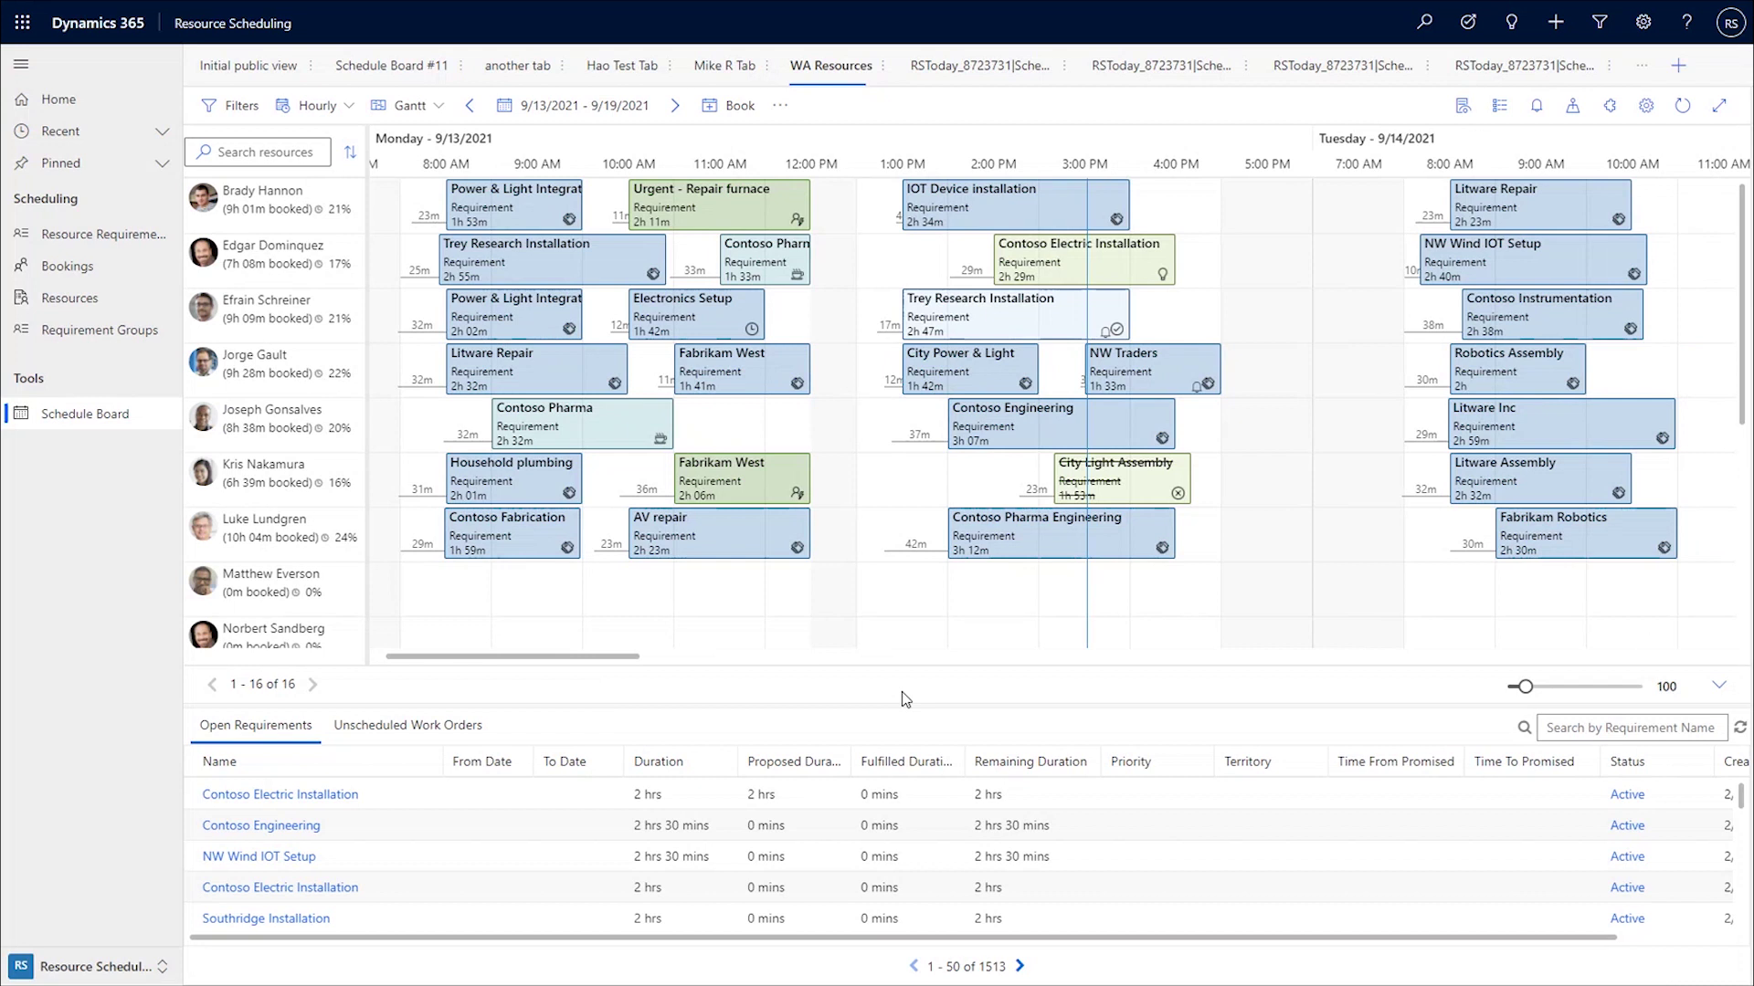
{"action": "right_click", "coordinate": [728, 372]}
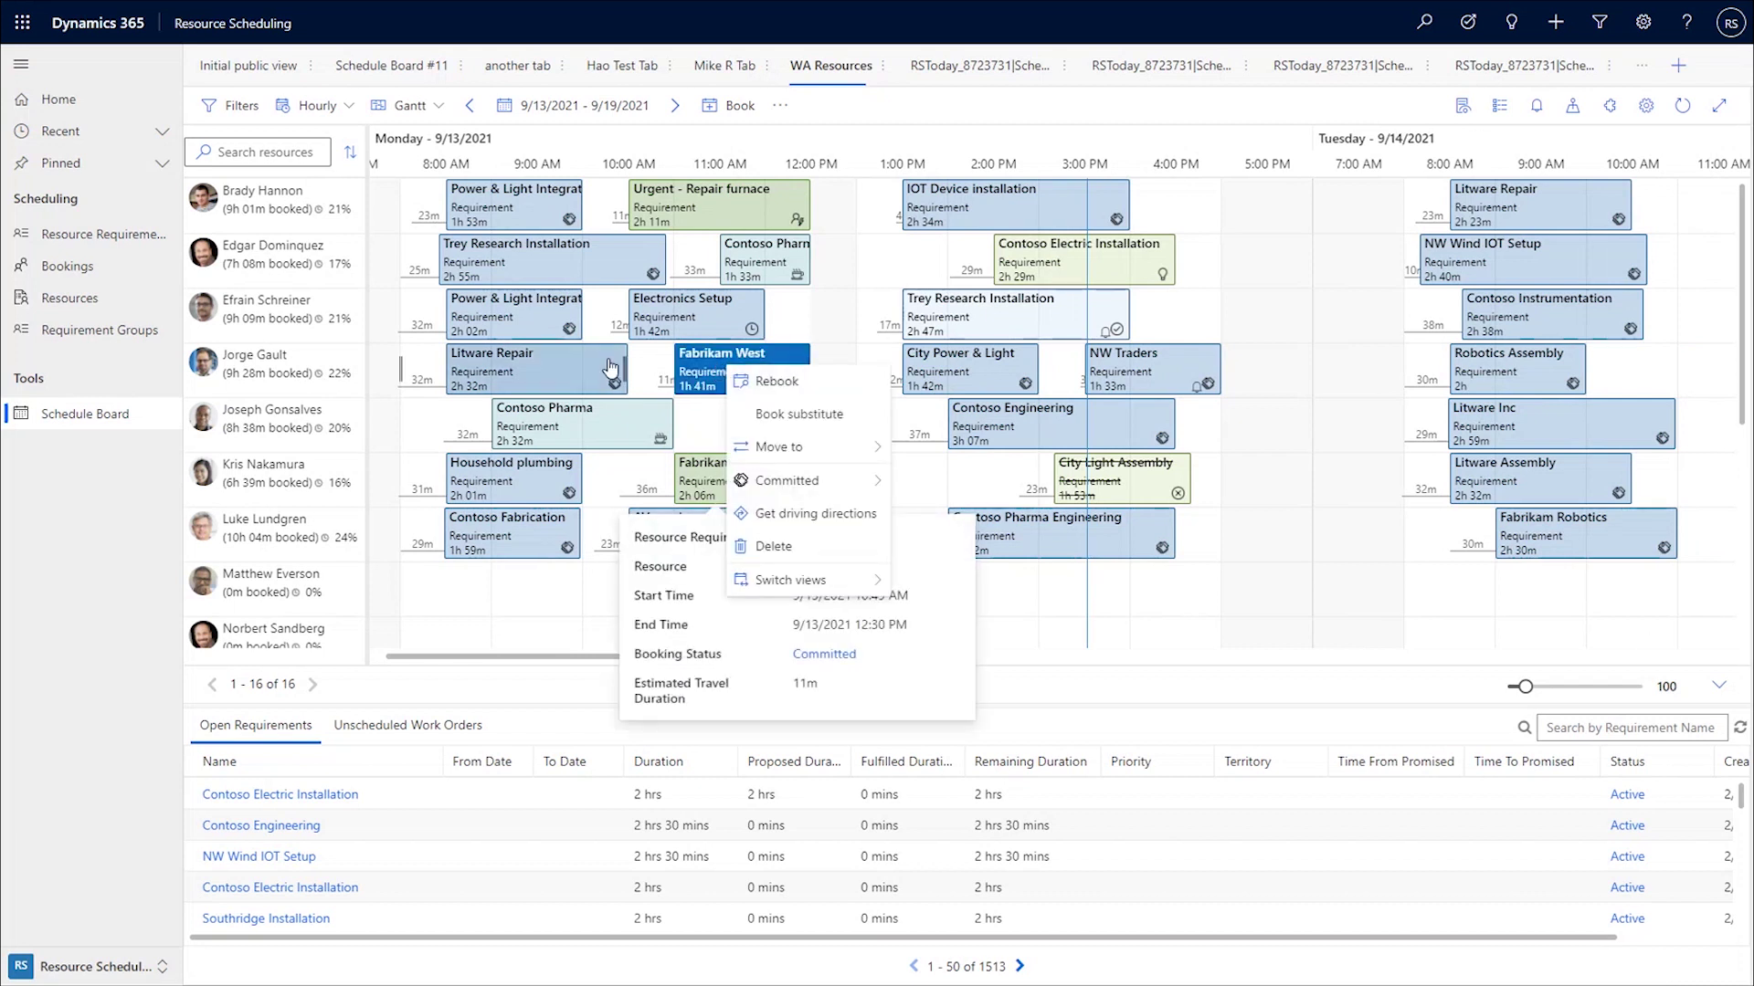
{"action": "right_click", "coordinate": [564, 374]}
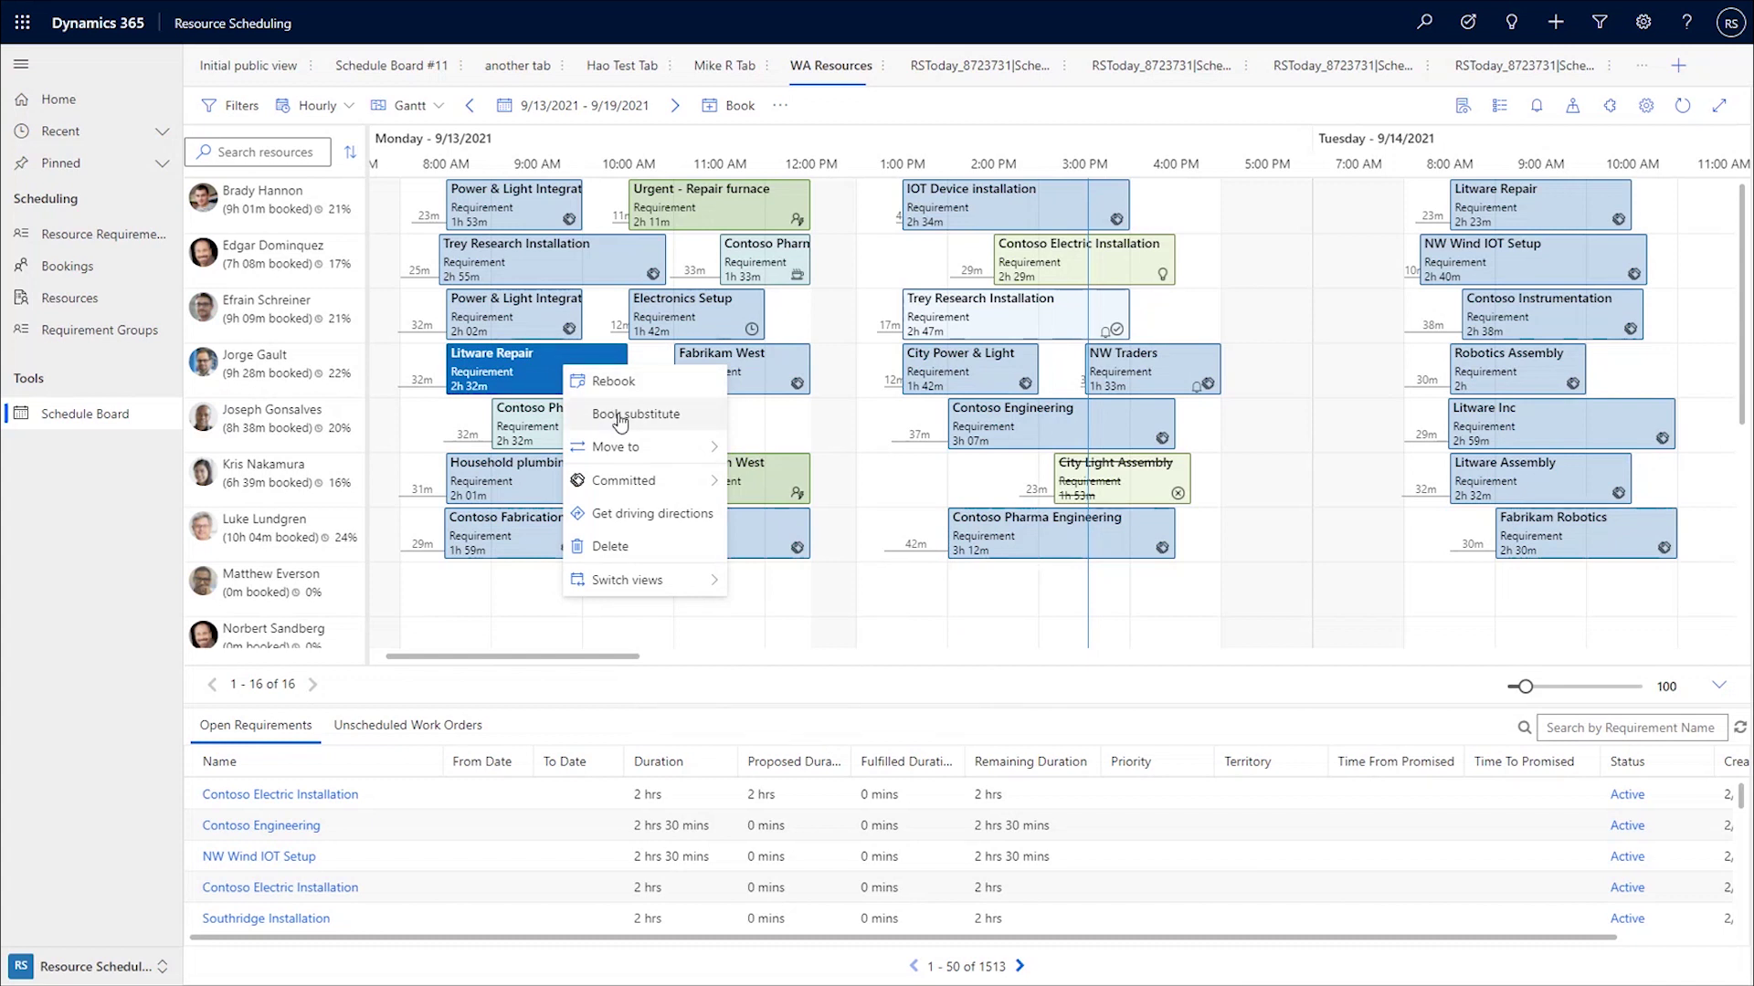
{"action": "right_click", "coordinate": [930, 376]}
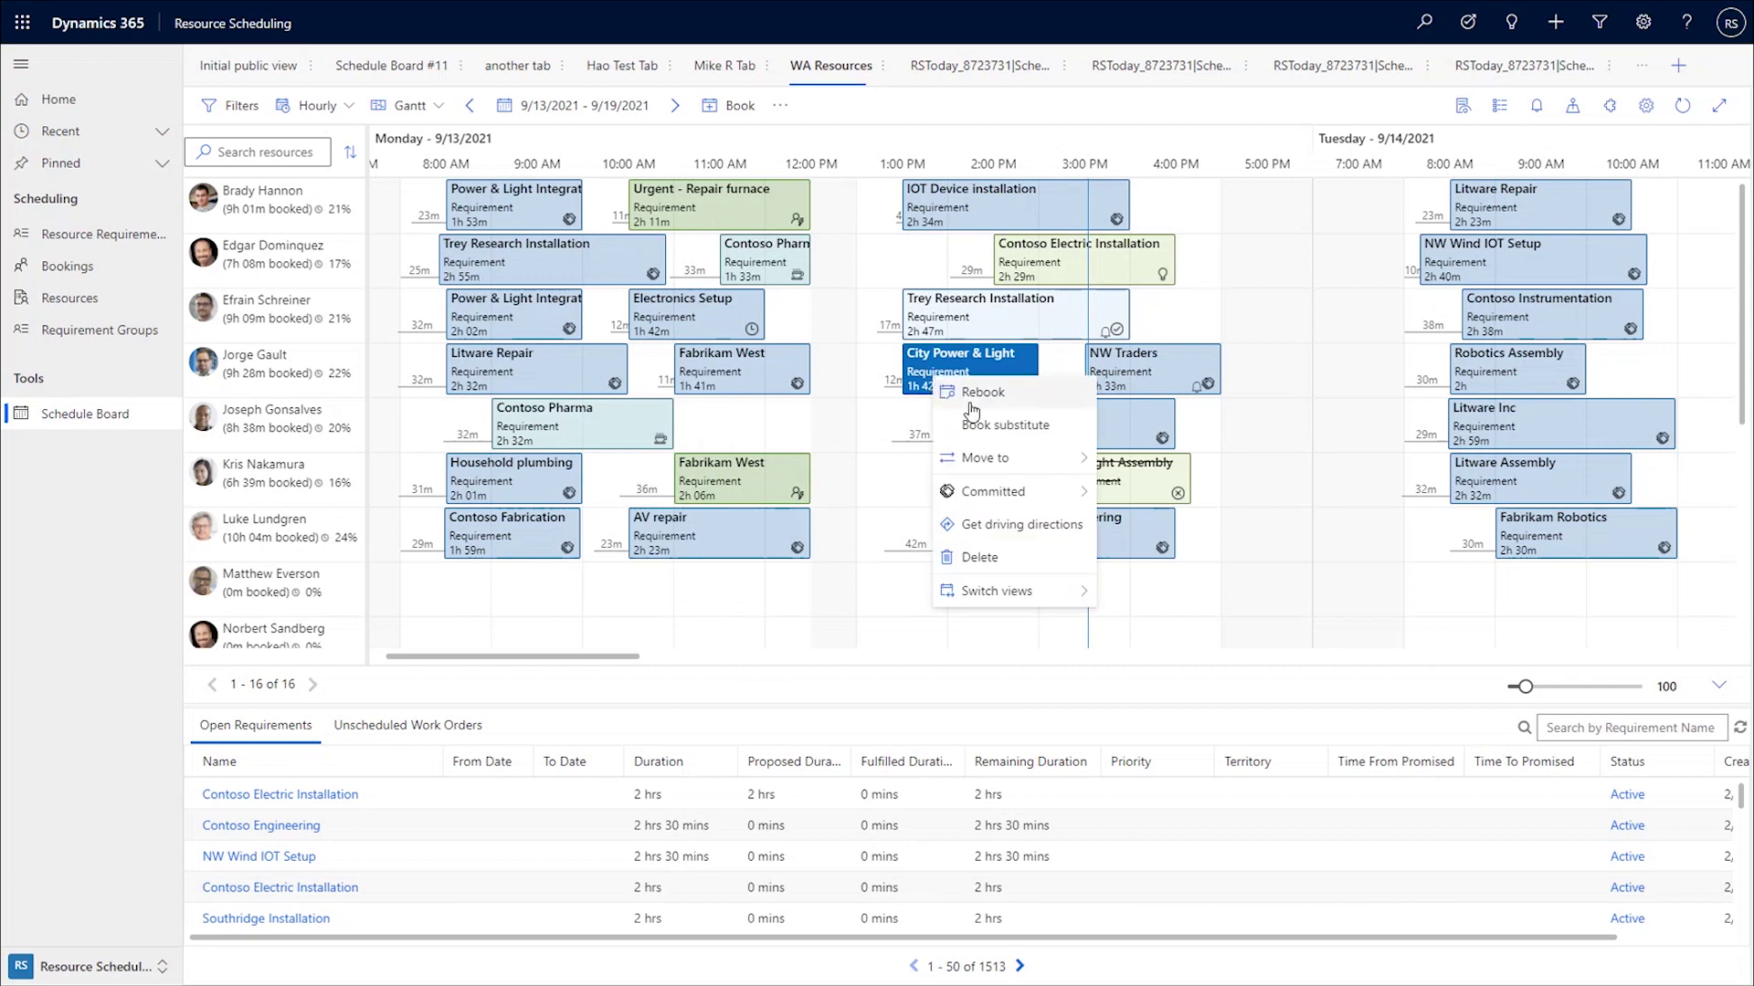
{"action": "left_click", "coordinate": [971, 403]}
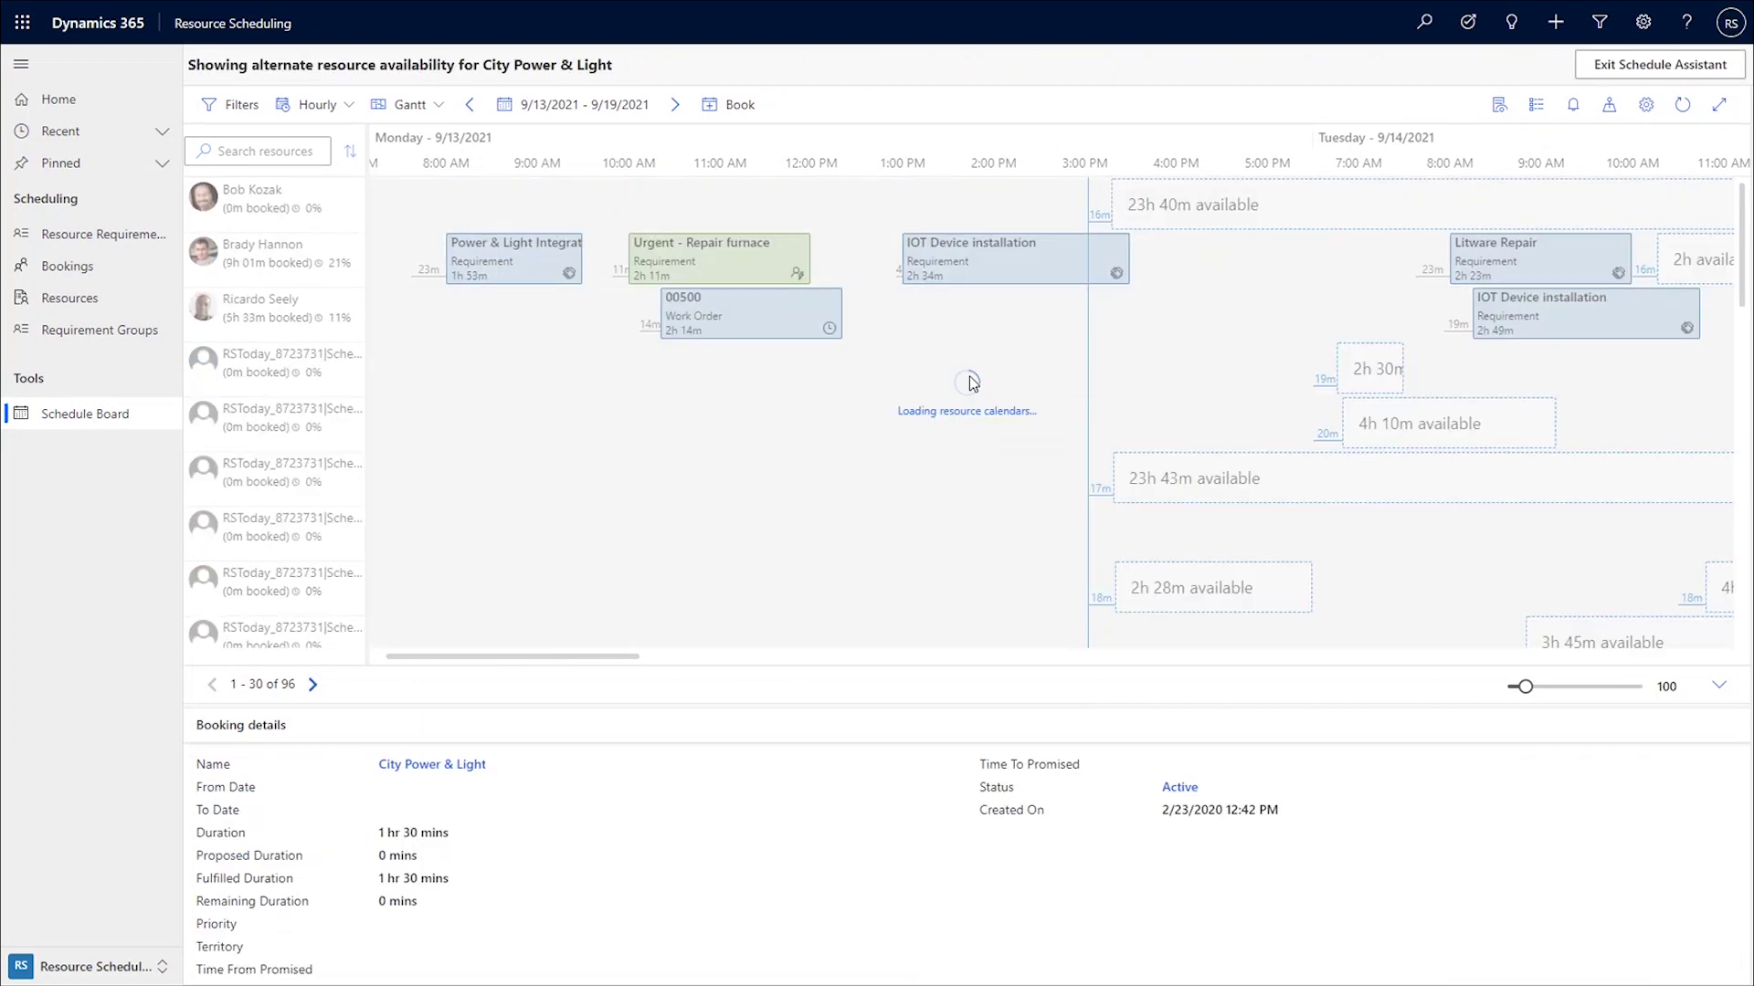
Preview a Tuesday 7:30 AM substitute slot for City Power & Light, and exit the Schedule Assistant without booking it
{"action": "left_click_drag", "start_coordinate": [585, 658], "coordinate": [645, 660]}
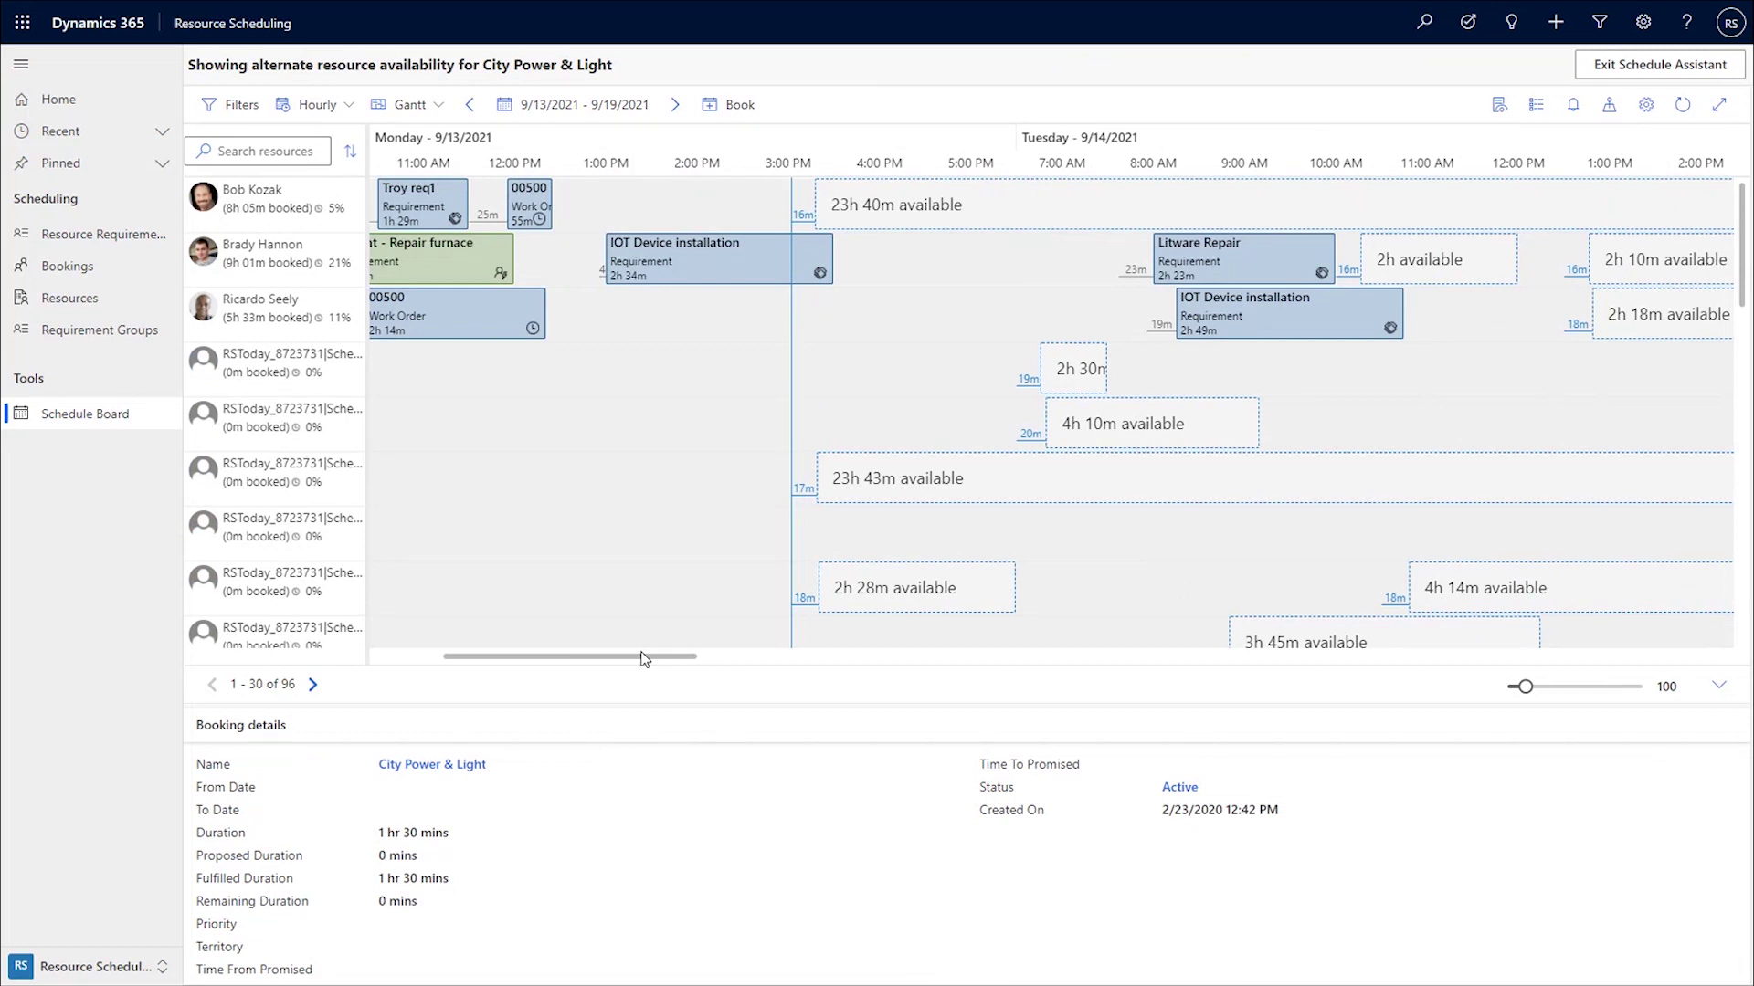
{"action": "left_click_drag", "start_coordinate": [645, 660], "coordinate": [713, 660]}
{"action": "scroll", "coordinate": [734, 462], "scroll_direction": "down", "scroll_amount": 13}
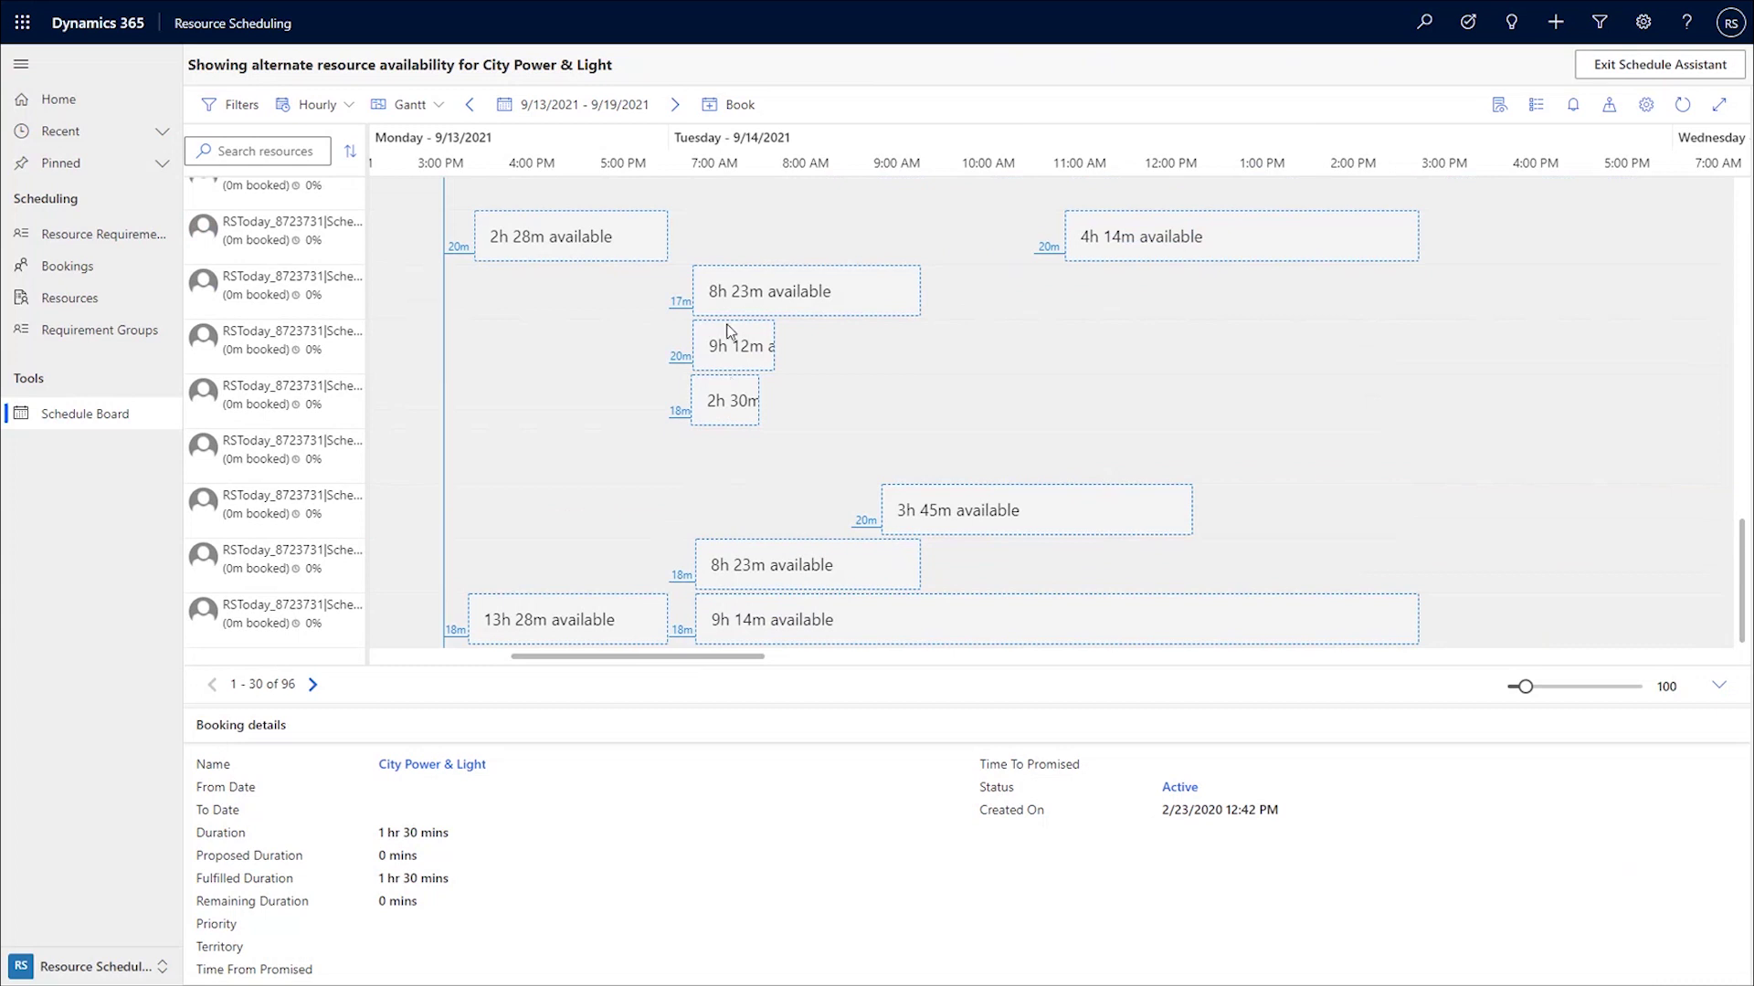
{"action": "left_click", "coordinate": [740, 303]}
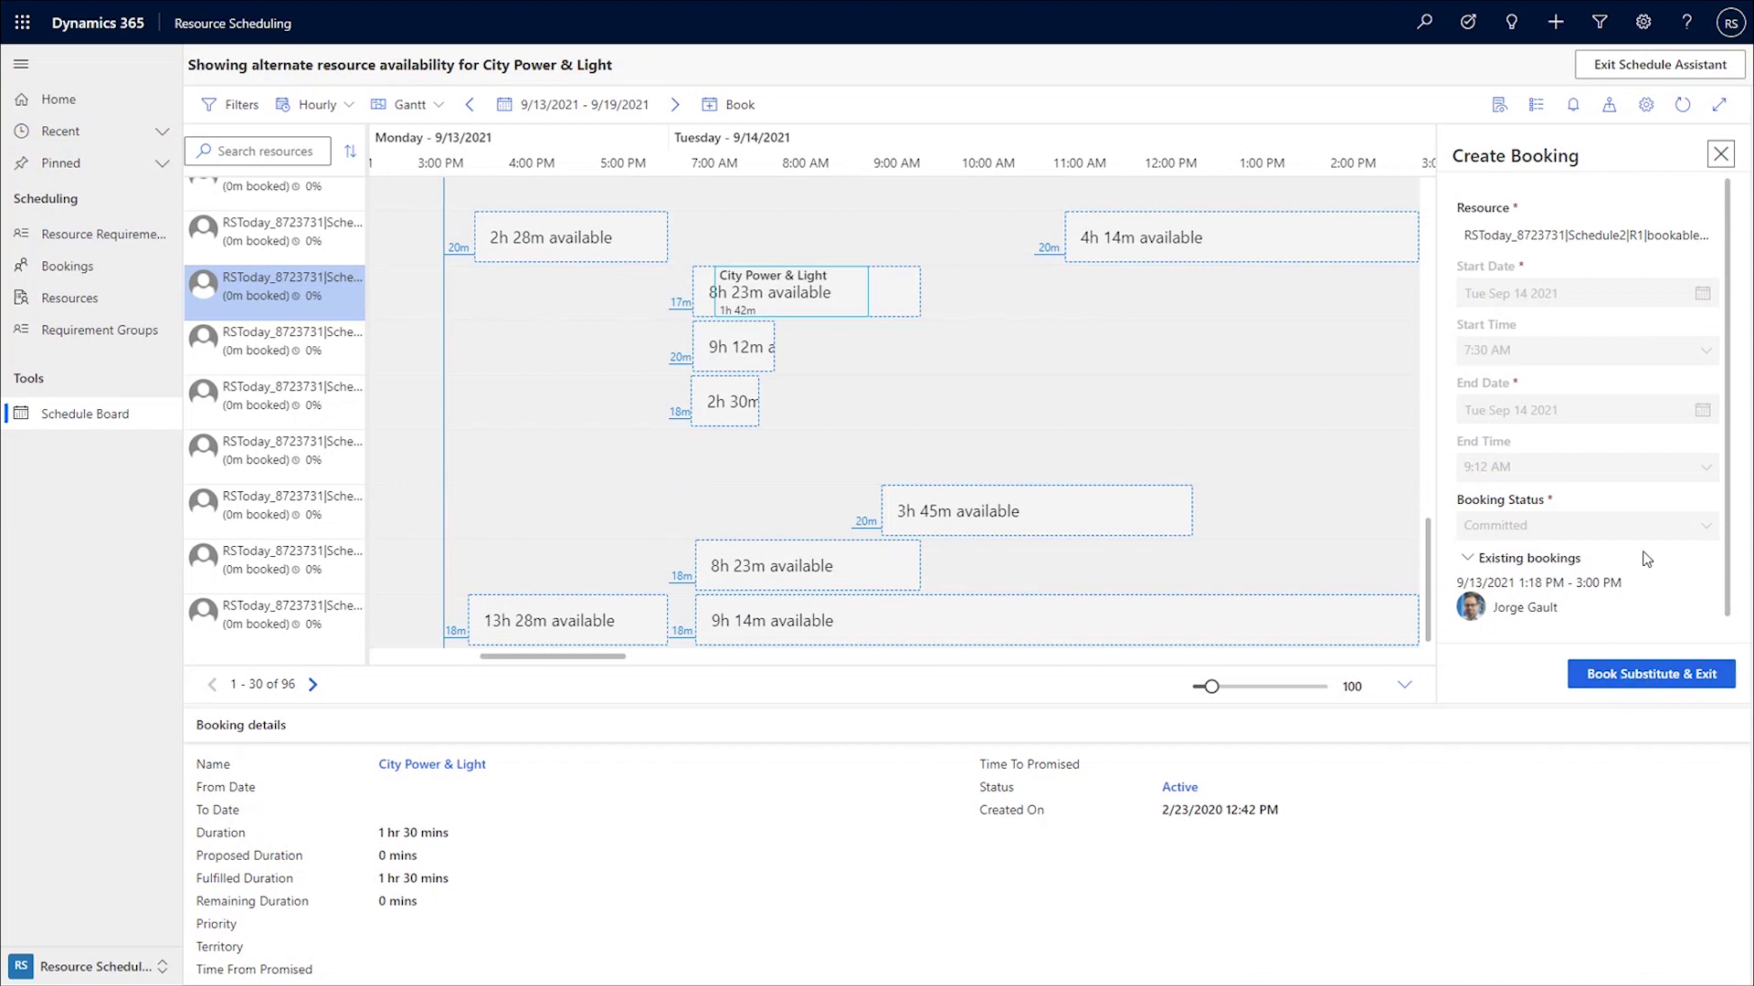
{"action": "left_click", "coordinate": [1654, 73]}
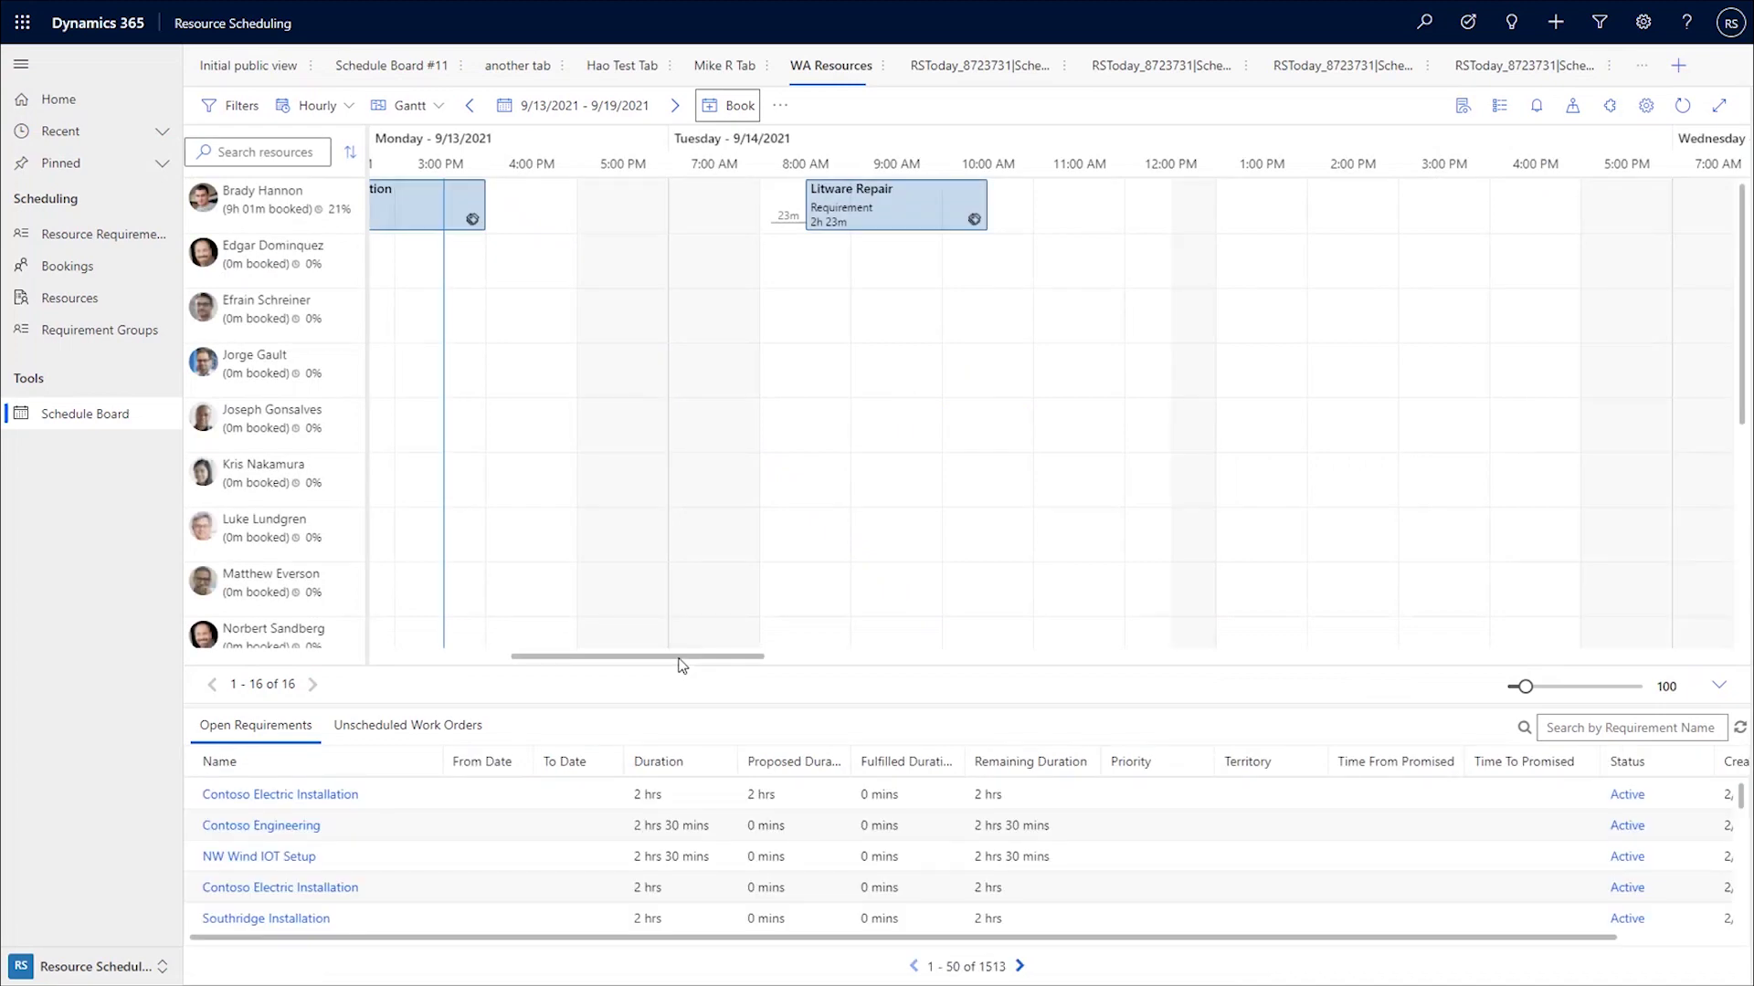
{"action": "left_click", "coordinate": [669, 632]}
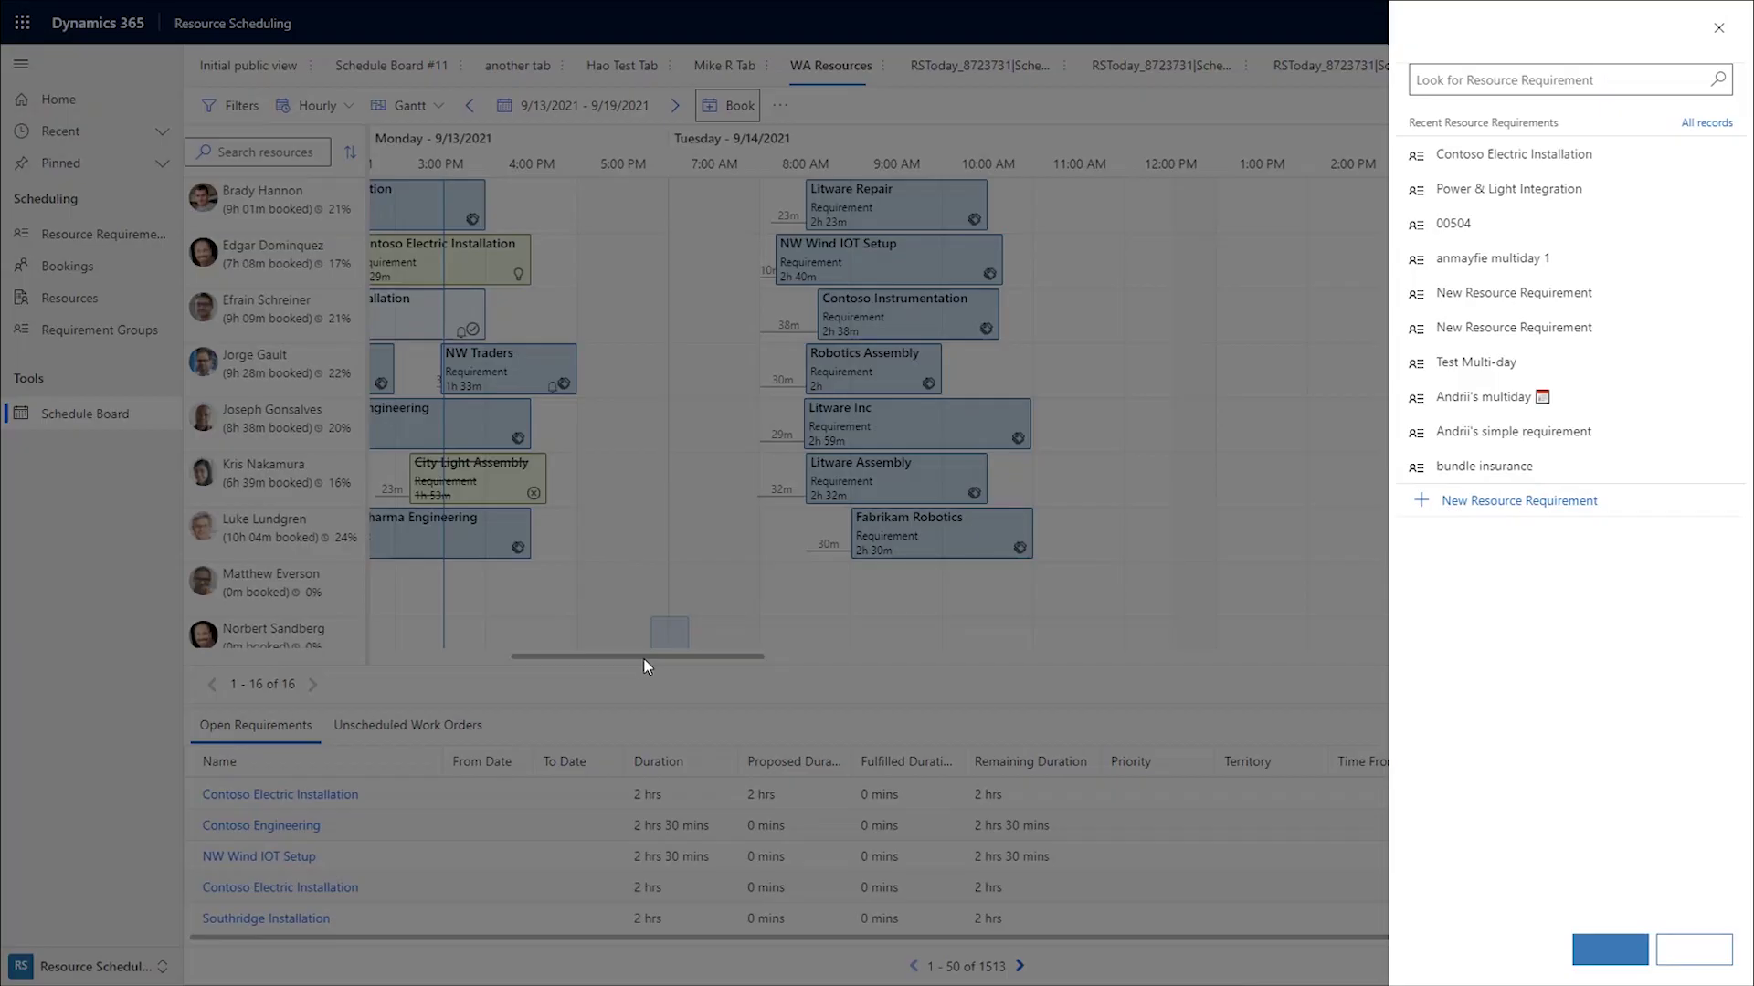
{"action": "left_click", "coordinate": [1682, 956]}
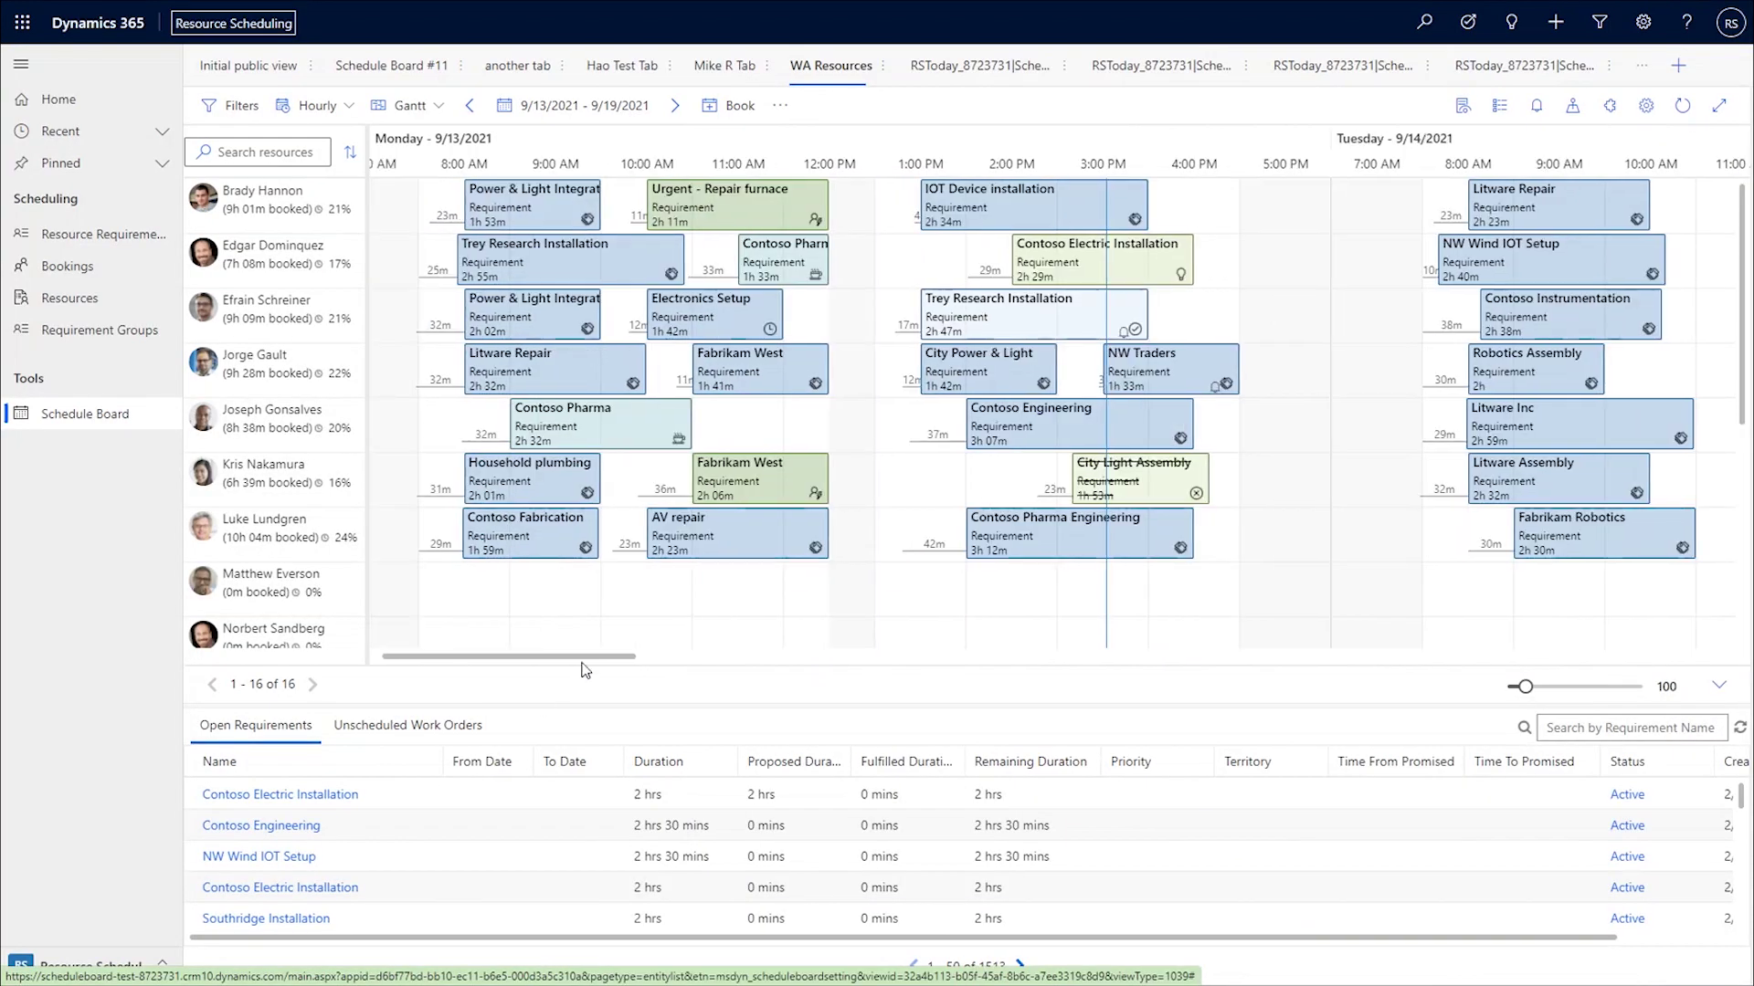
Move Monday afternoon's Trey Research Installation booking to the eighth listed resource, keeping the 1:13 PM start time
{"action": "right_click", "coordinate": [965, 319]}
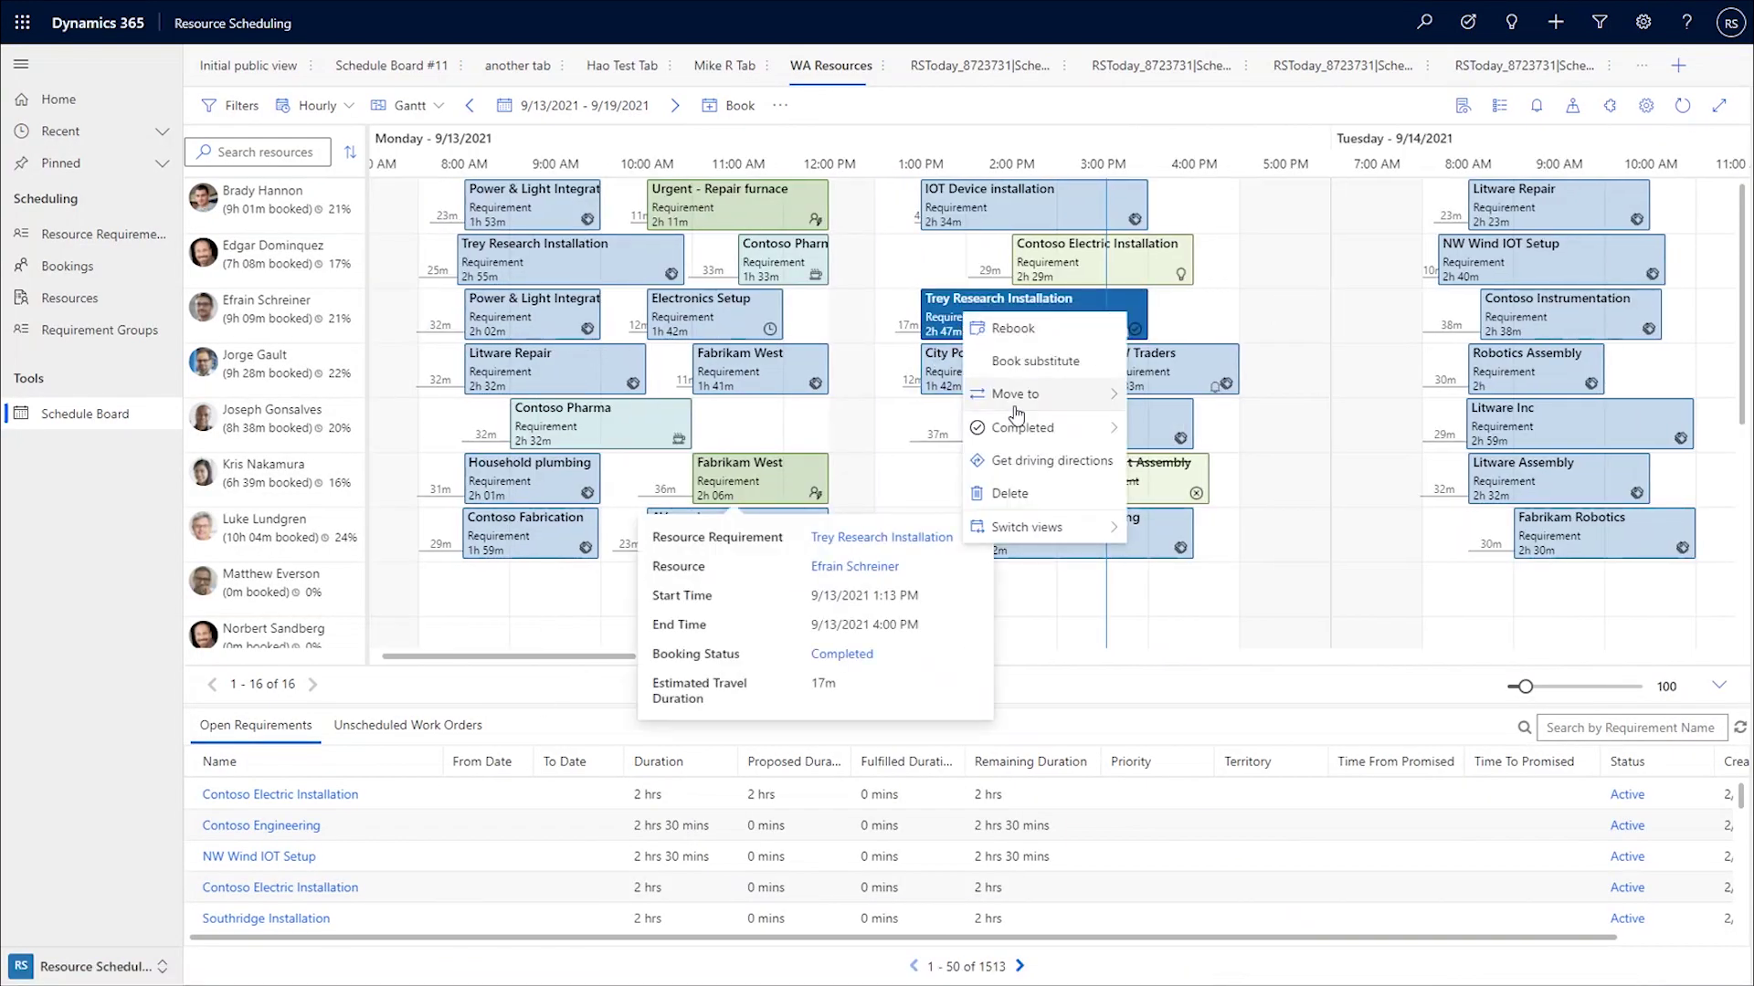
{"action": "mouse_move", "coordinate": [1015, 403]}
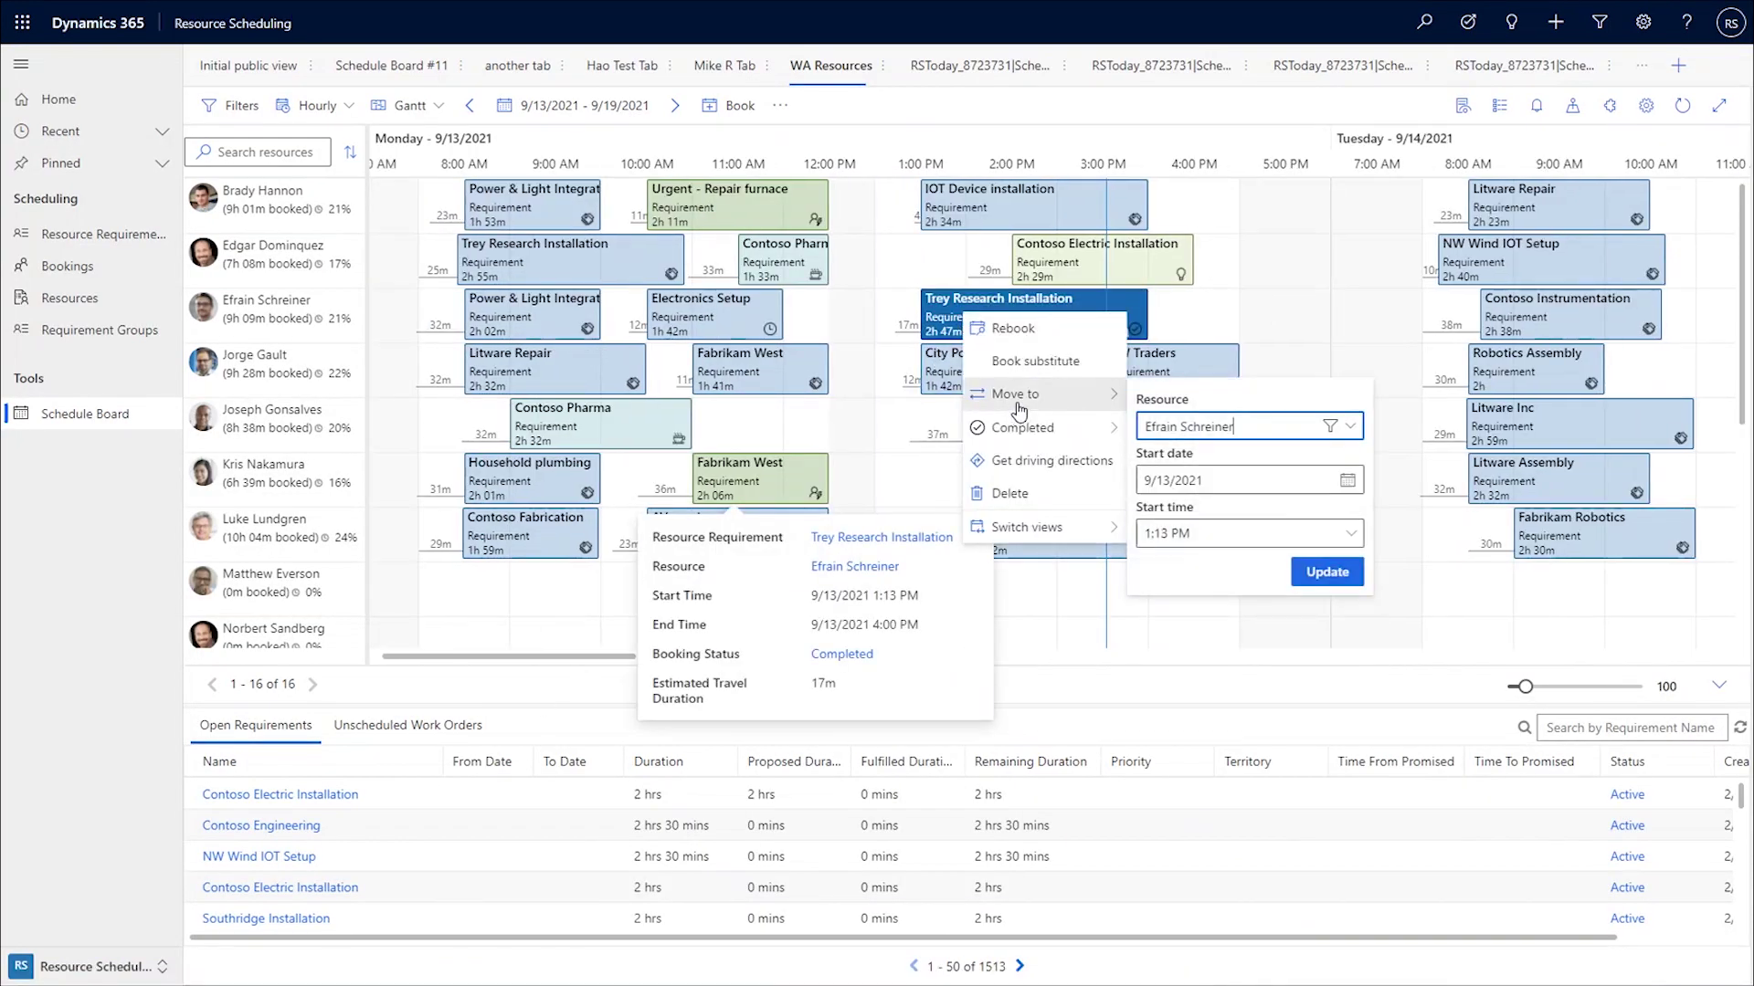
{"action": "left_click", "coordinate": [1253, 428]}
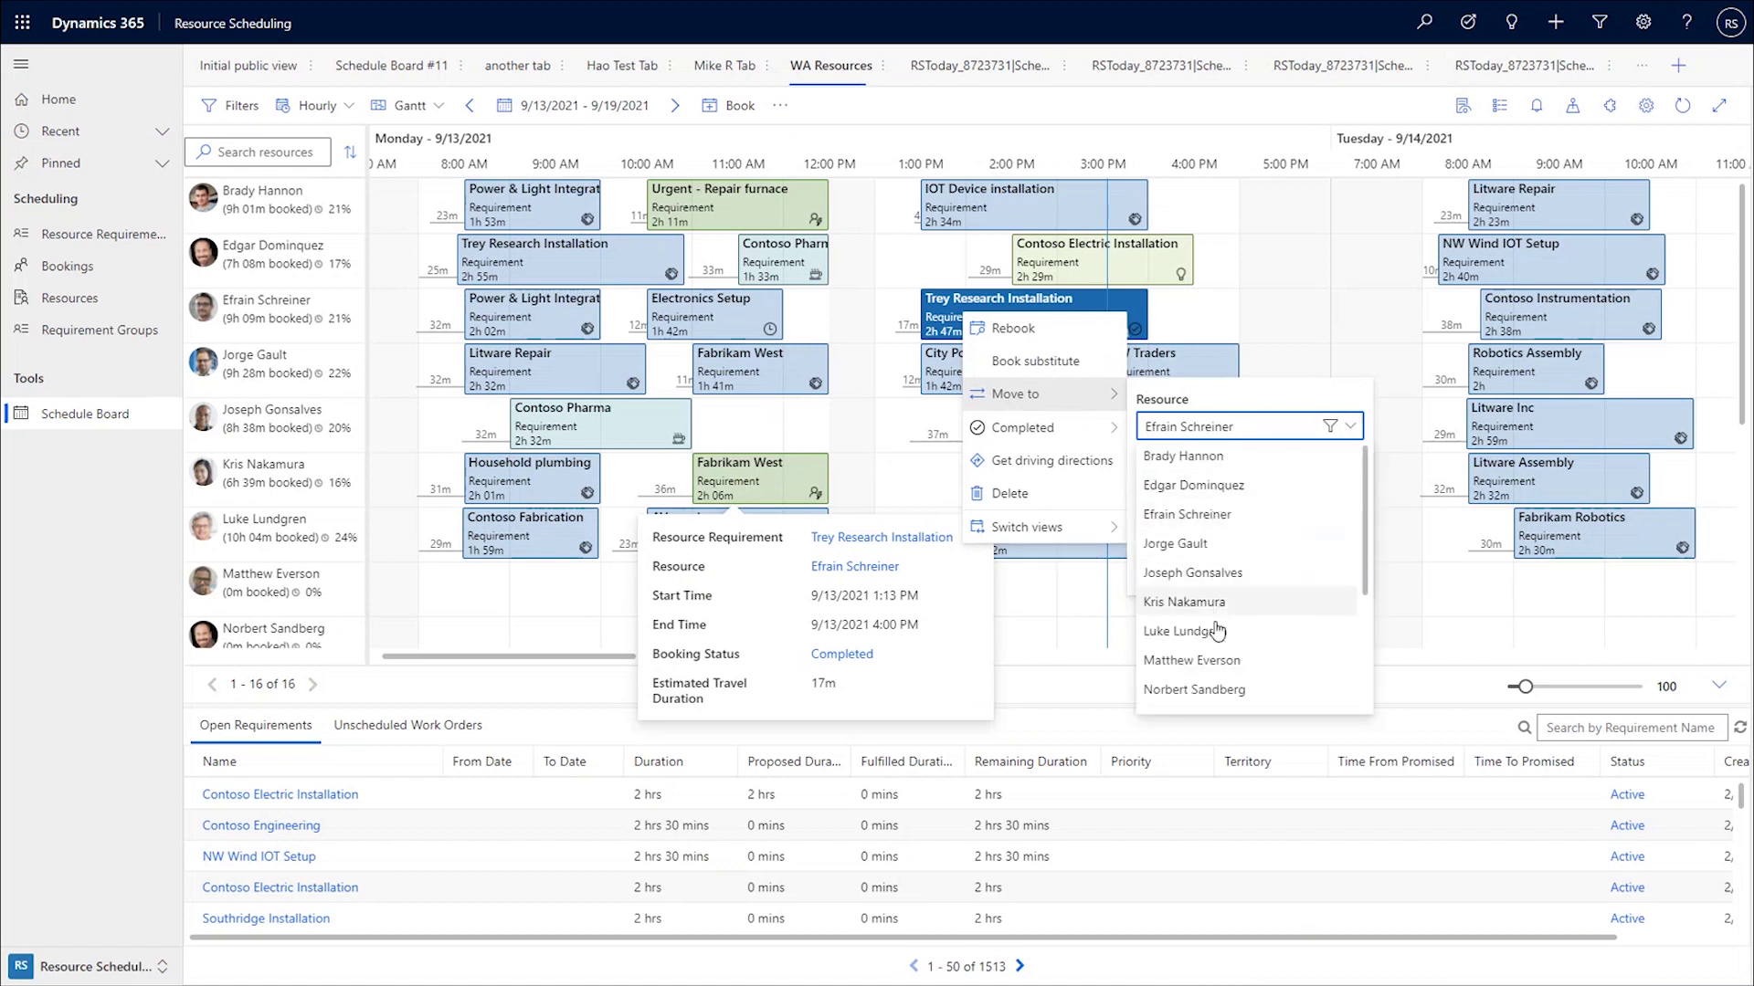
{"action": "left_click", "coordinate": [1204, 661]}
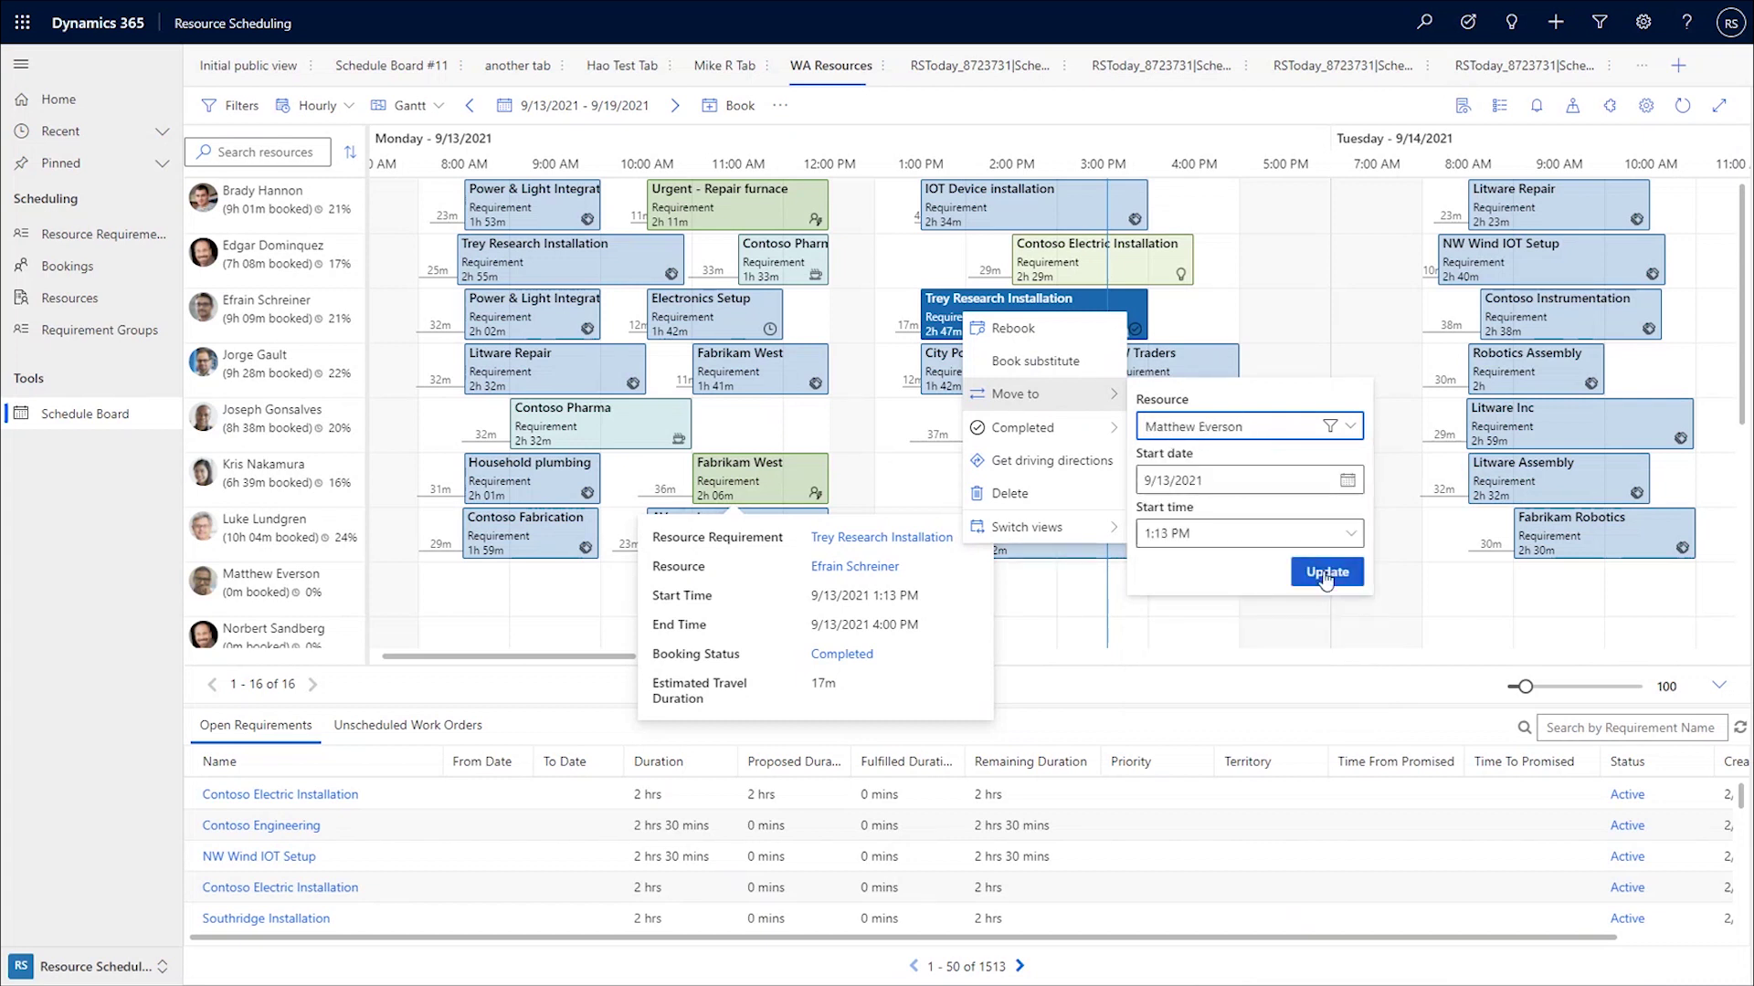
{"action": "left_click", "coordinate": [1327, 573]}
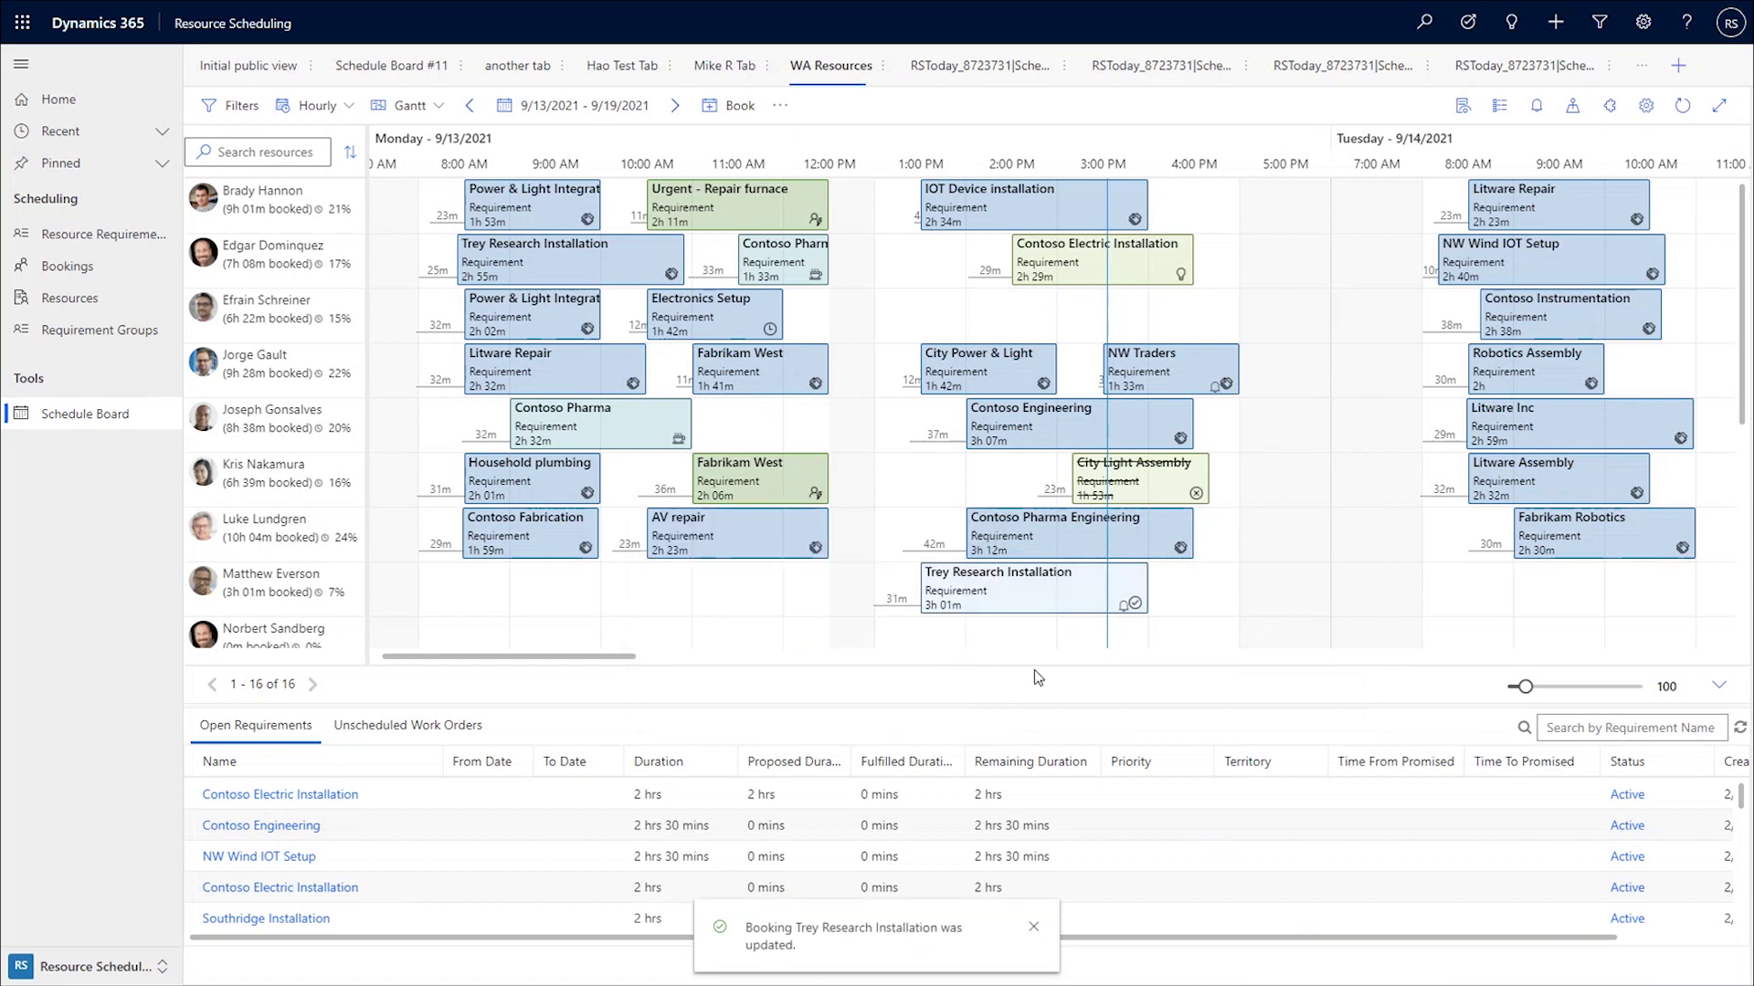
Open the move options of the reassigned Trey Research Installation booking and look through the resources on this tab
{"action": "mouse_move", "coordinate": [1047, 599]}
{"action": "right_click", "coordinate": [1014, 603]}
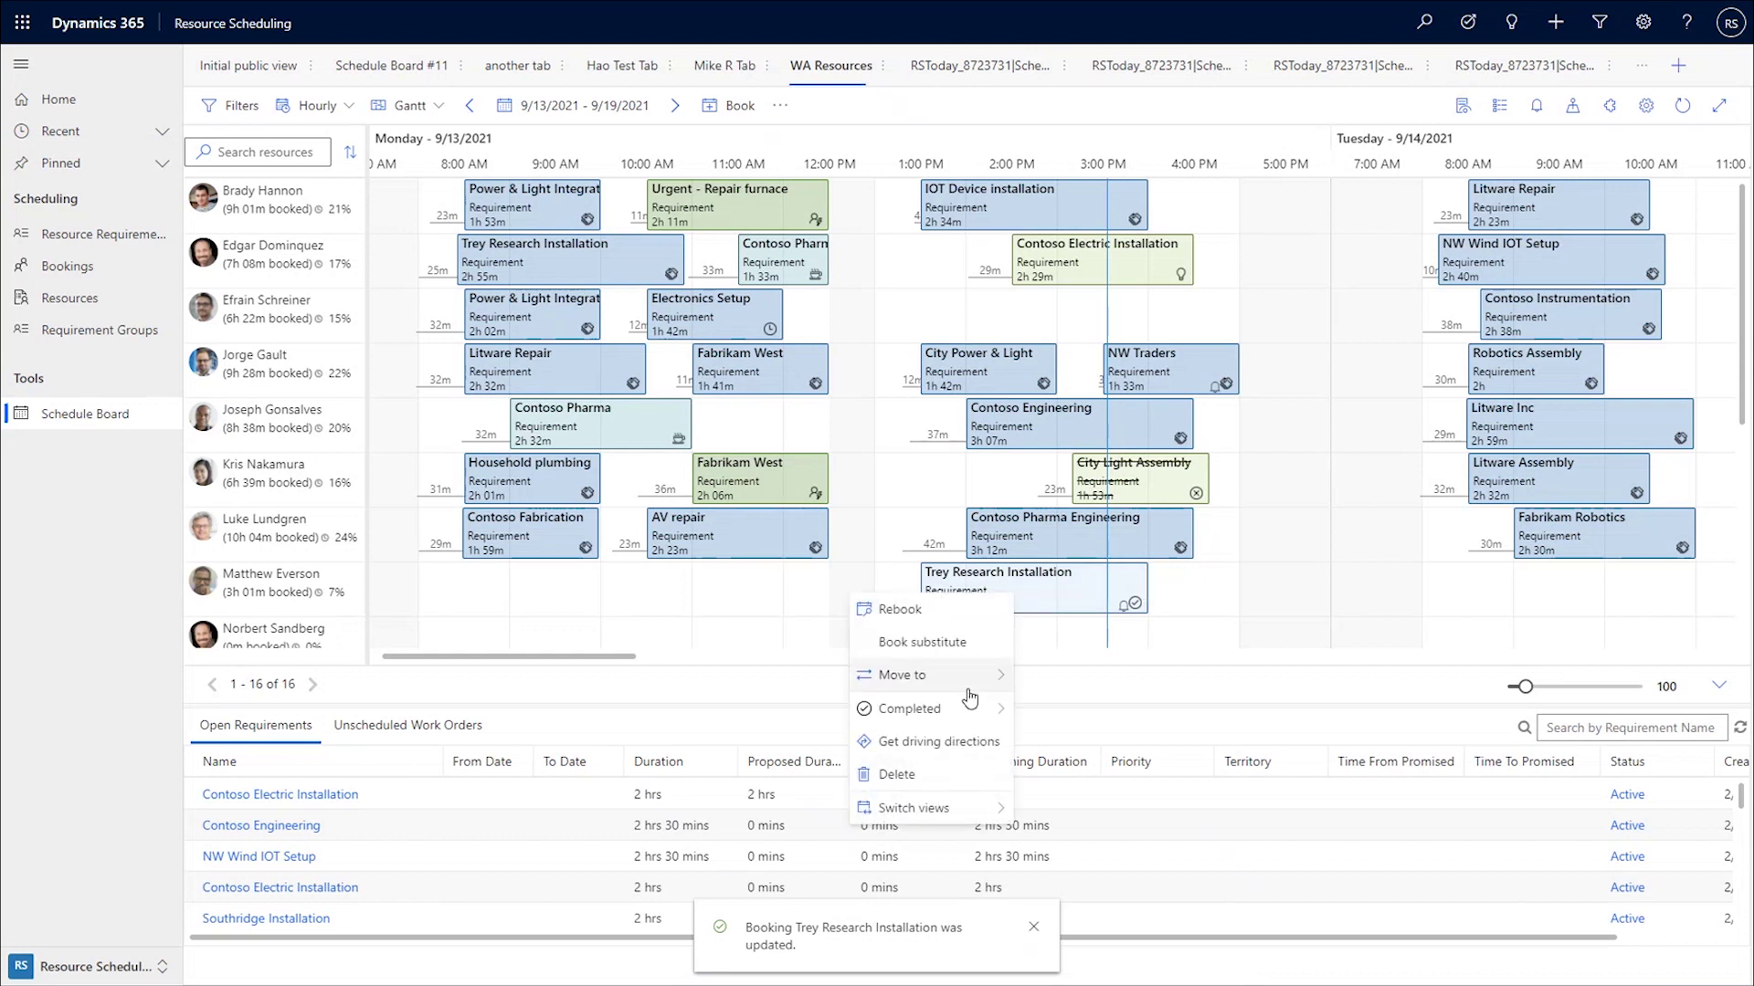
{"action": "mouse_move", "coordinate": [968, 687]}
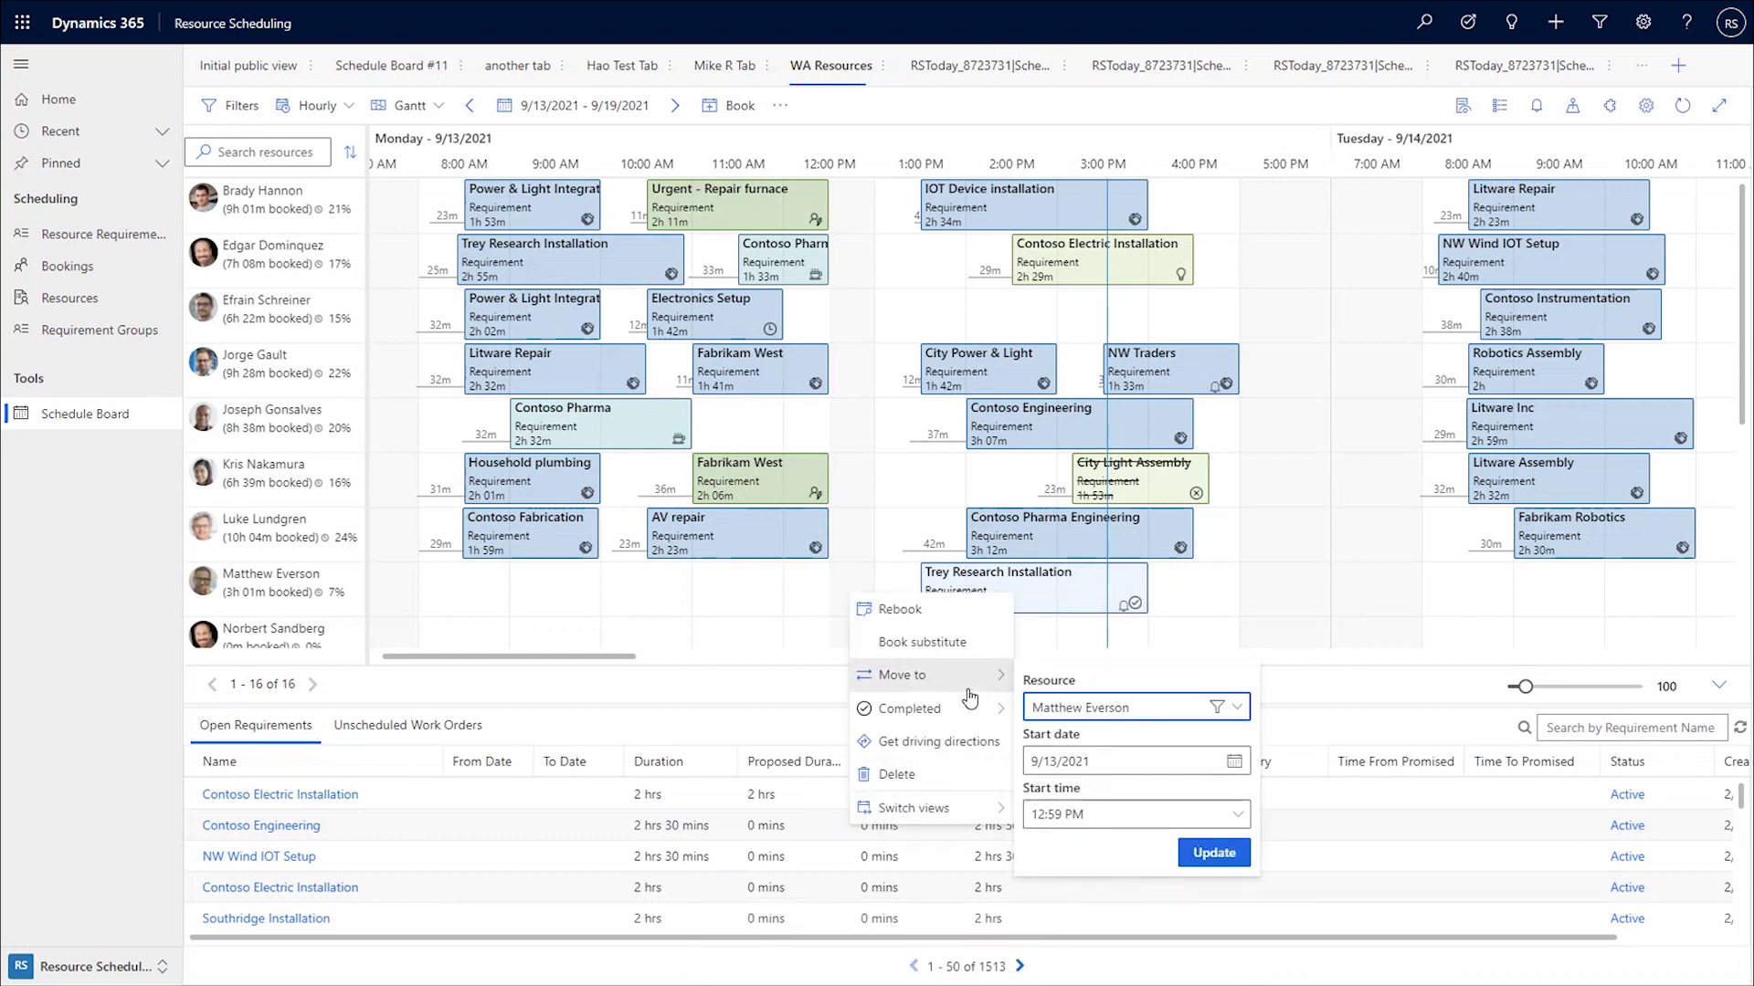
{"action": "left_click", "coordinate": [1237, 707]}
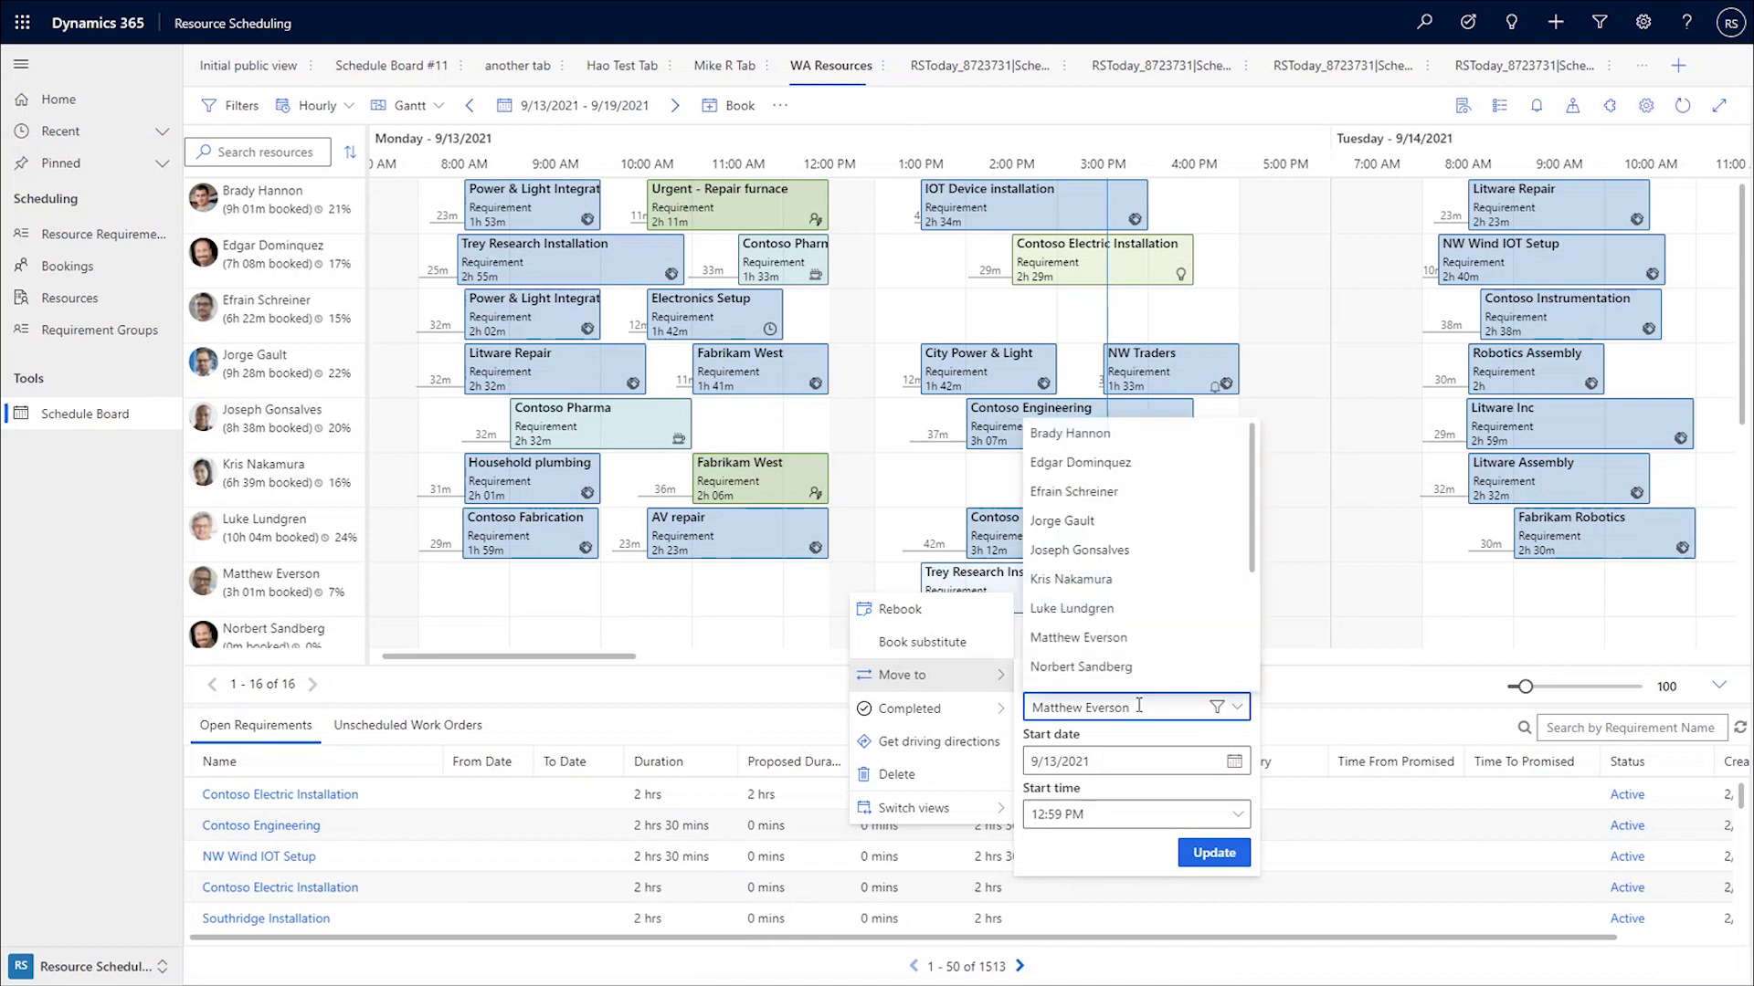
{"action": "scroll", "coordinate": [1087, 610], "scroll_direction": "down", "scroll_amount": 3}
{"action": "scroll", "coordinate": [1094, 565], "scroll_direction": "up", "scroll_amount": 3}
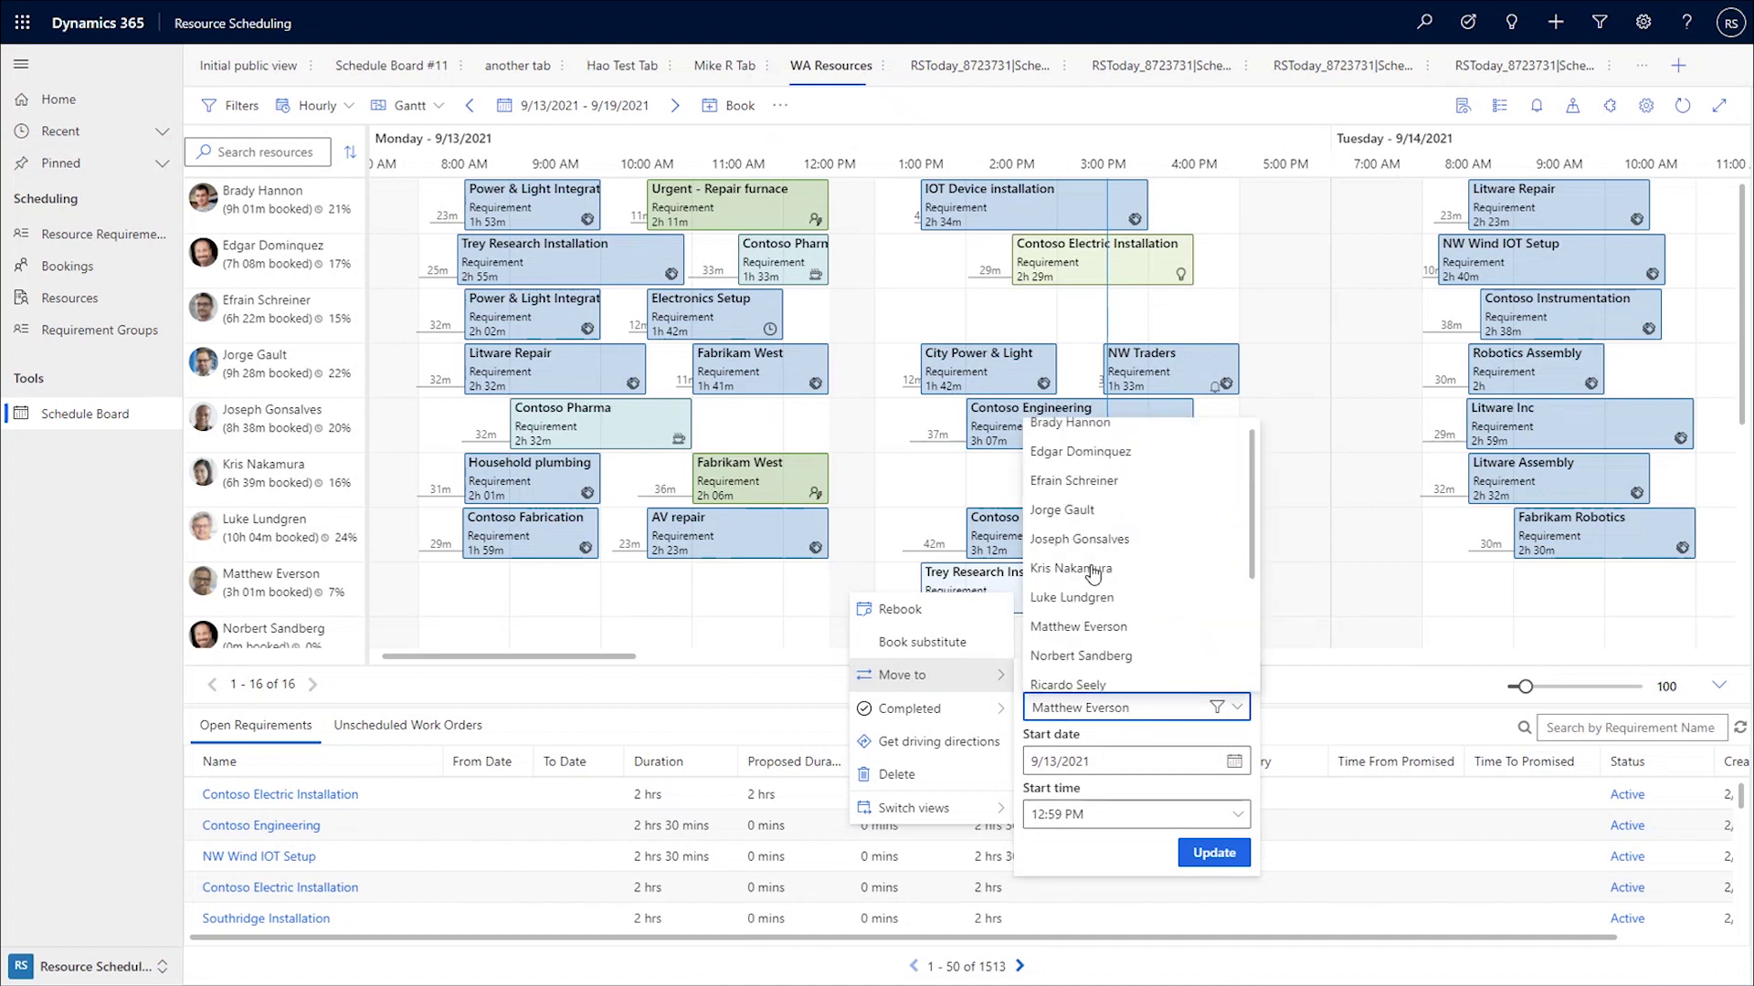
Switch the move target filter to All resources, look through the full list, and close the options without moving the booking
{"action": "left_click", "coordinate": [1237, 715]}
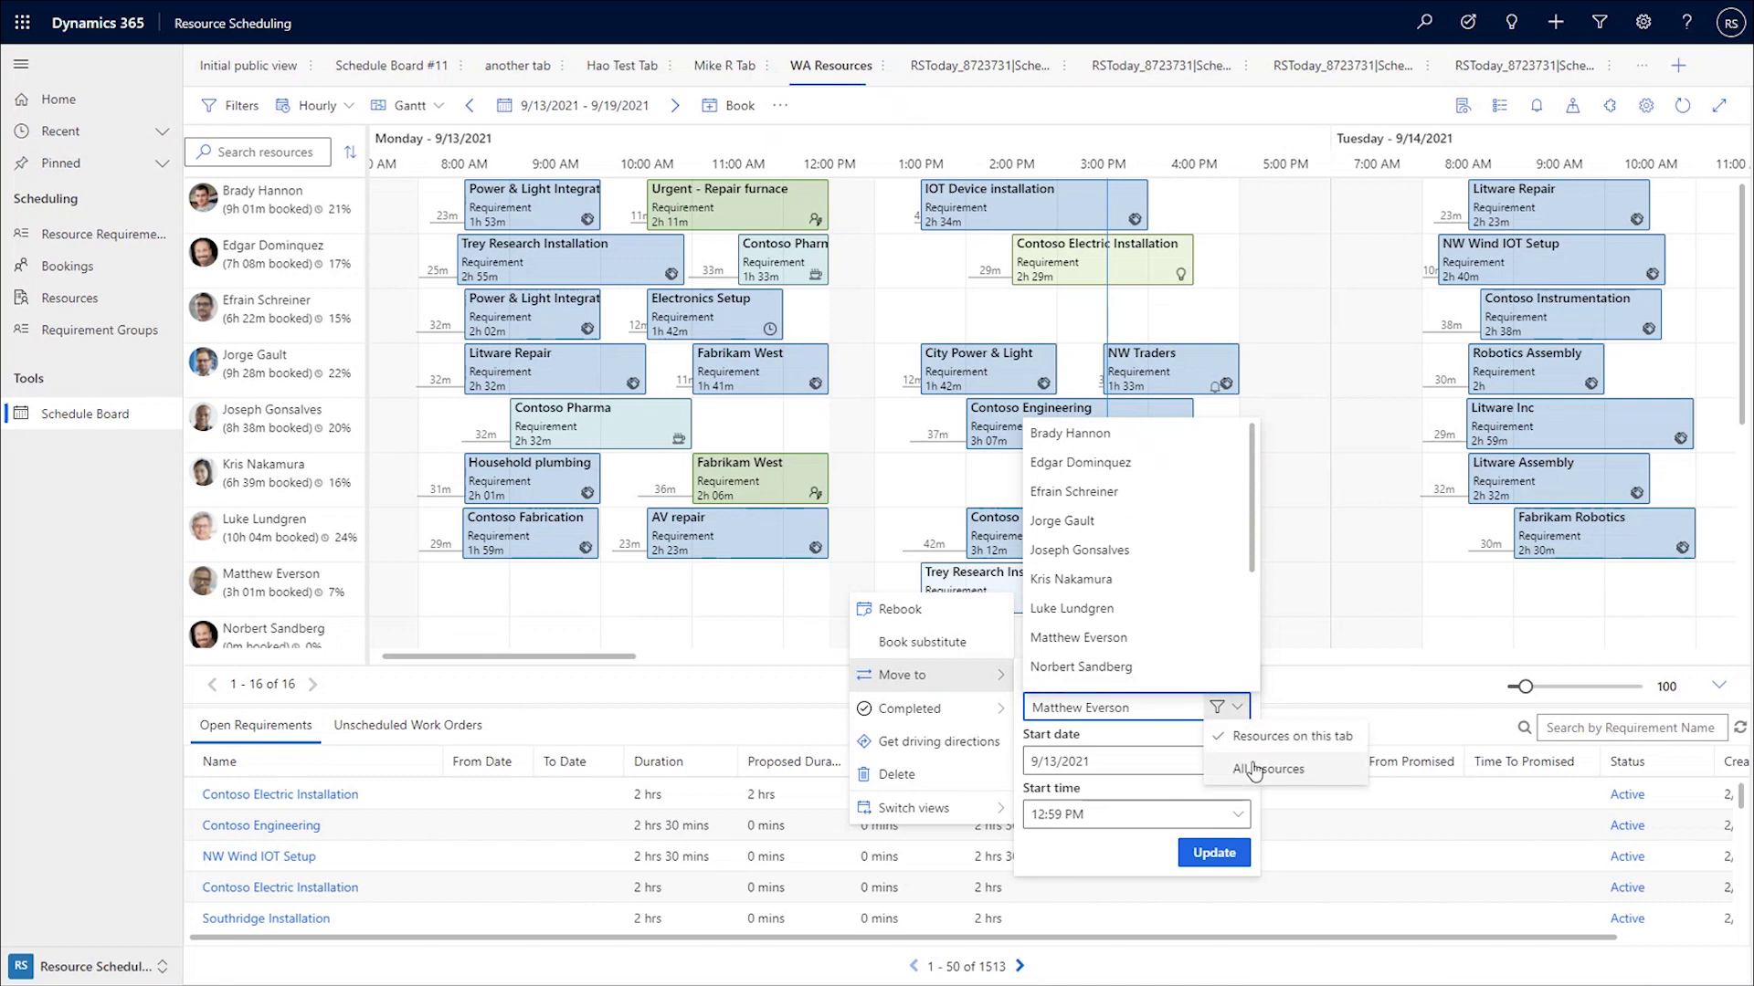
{"action": "left_click", "coordinate": [1279, 770]}
{"action": "left_click", "coordinate": [1154, 703]}
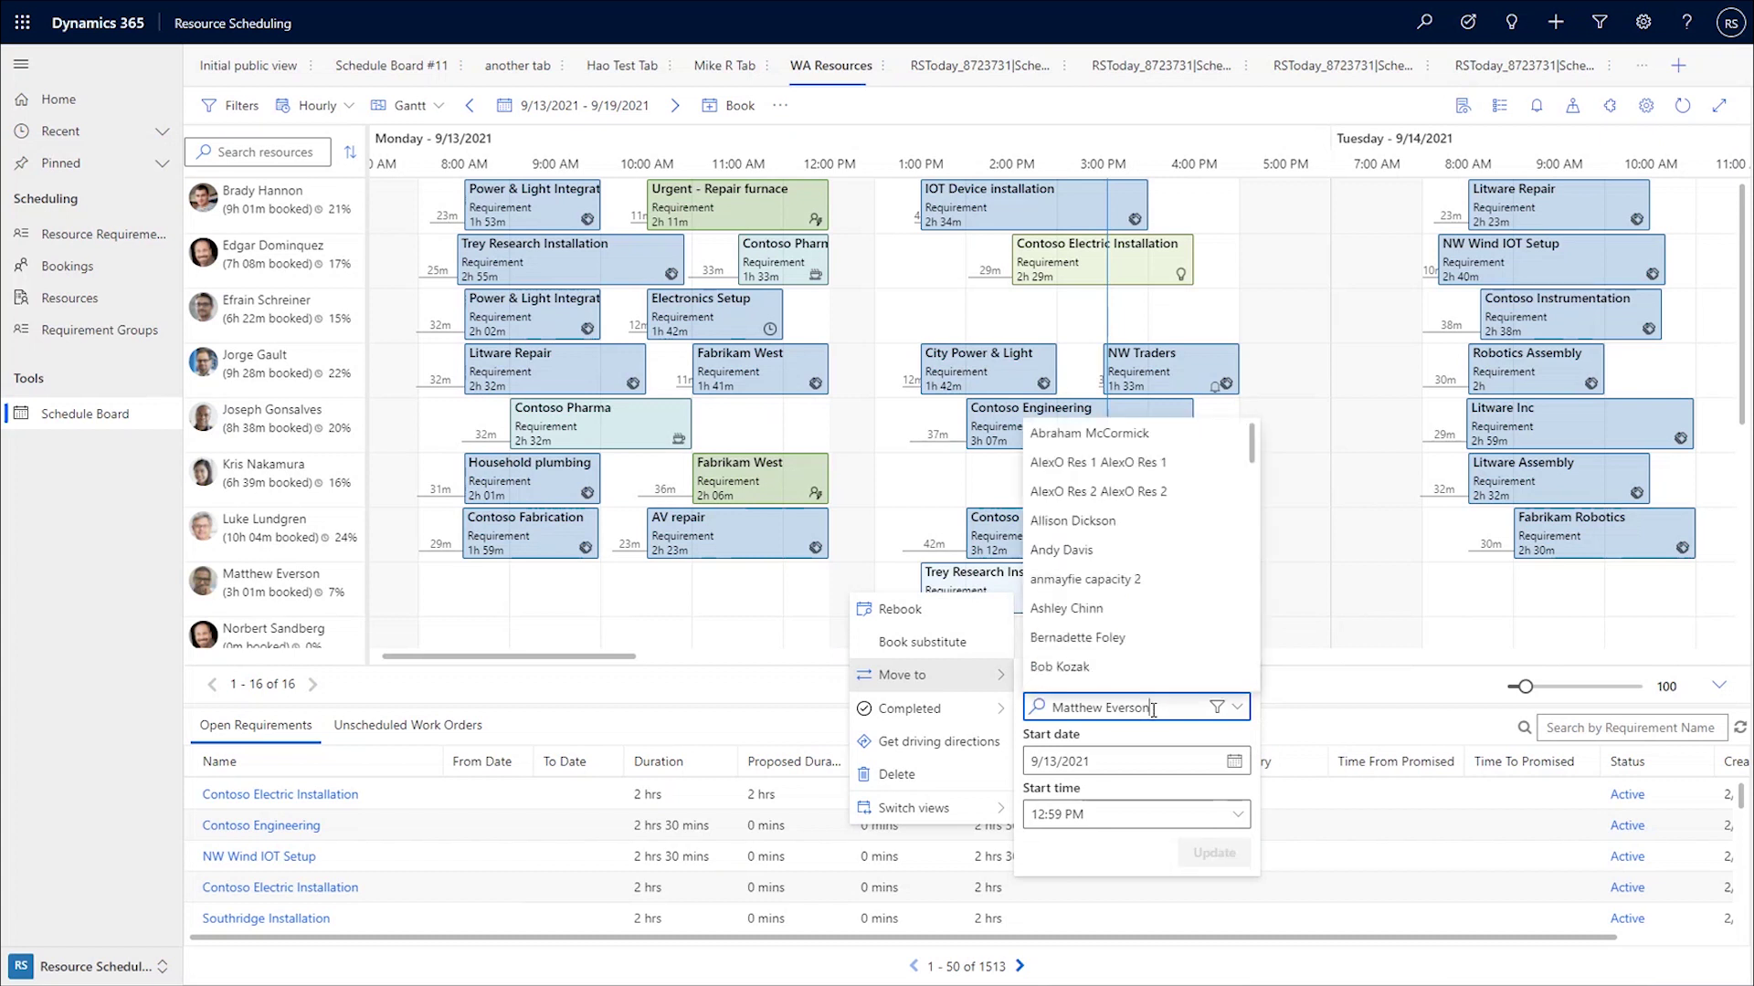
{"action": "scroll", "coordinate": [1128, 598], "scroll_direction": "down", "scroll_amount": 5}
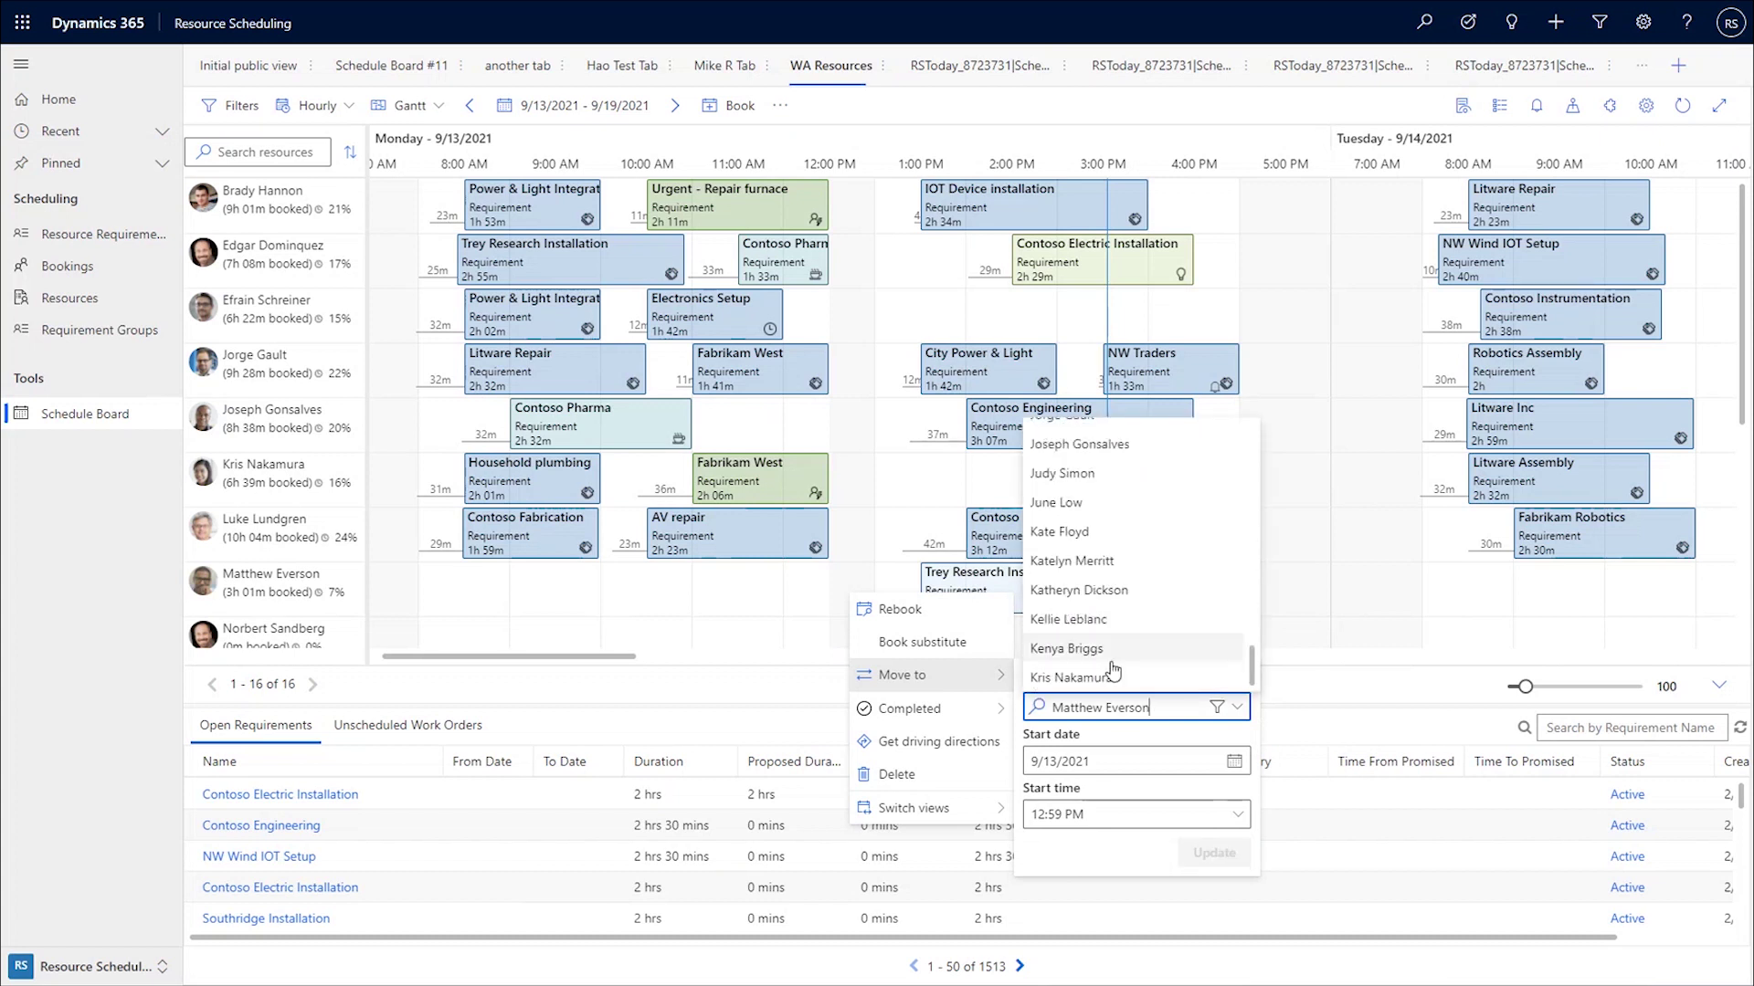
{"action": "scroll", "coordinate": [1145, 646], "scroll_direction": "down", "scroll_amount": 1}
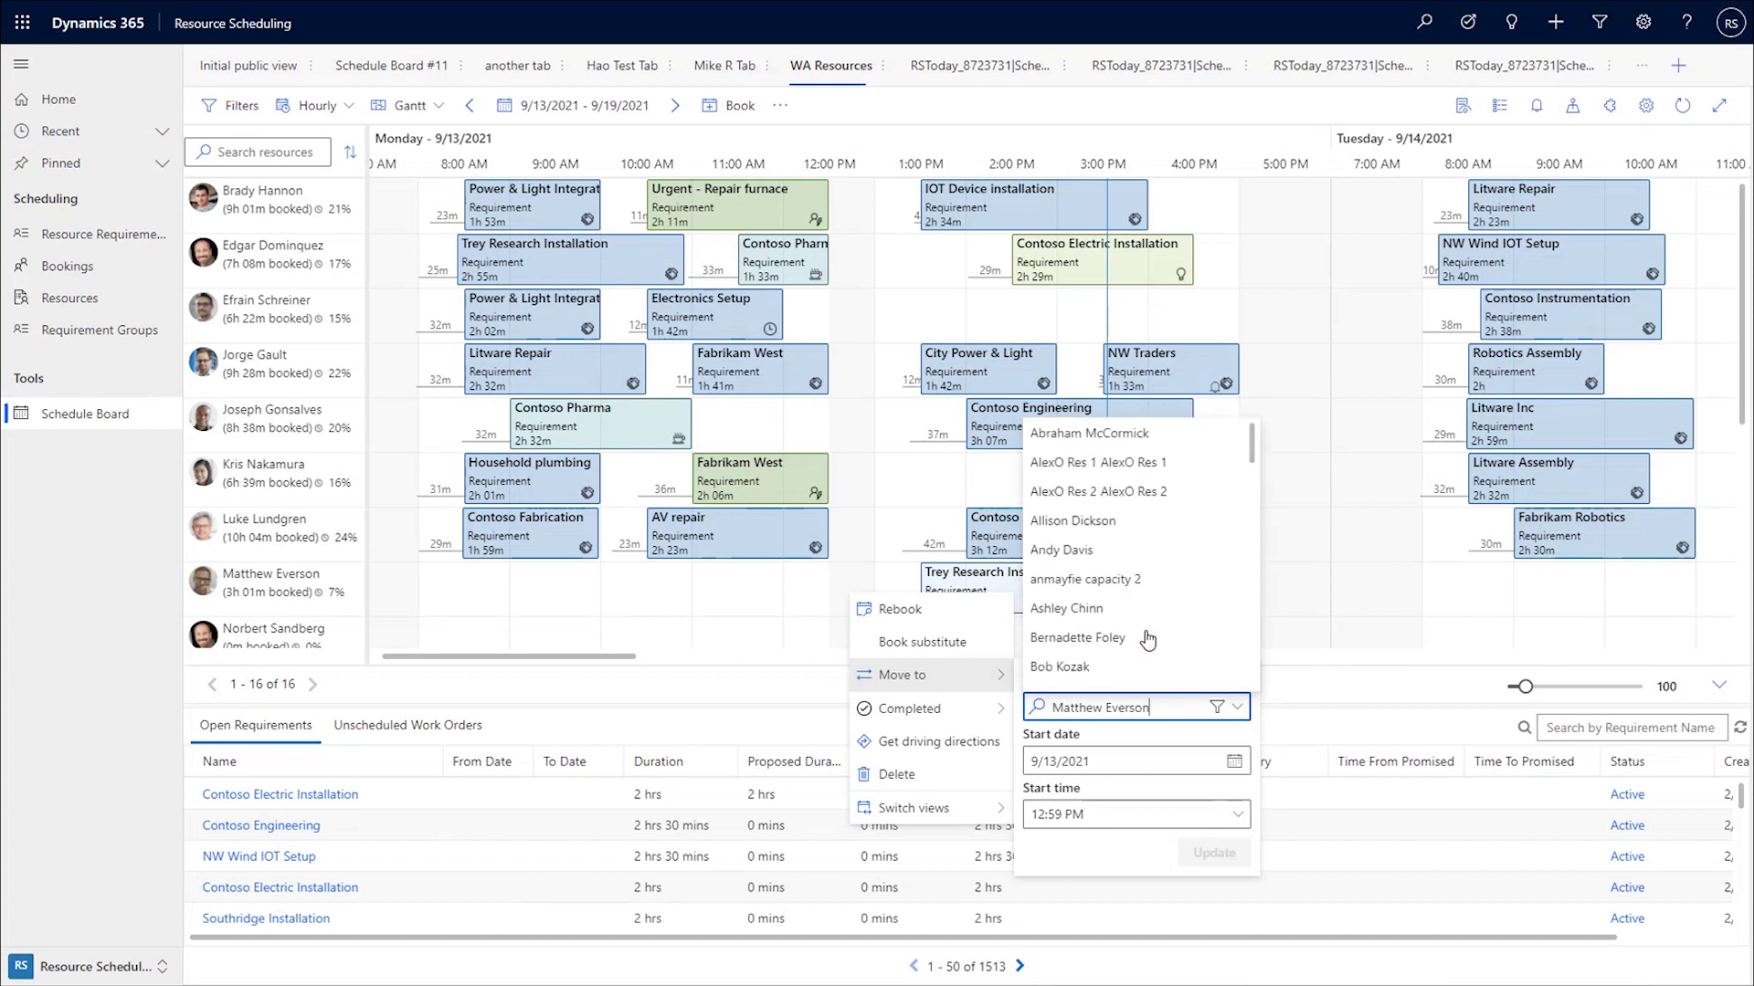
{"action": "left_click", "coordinate": [1213, 852]}
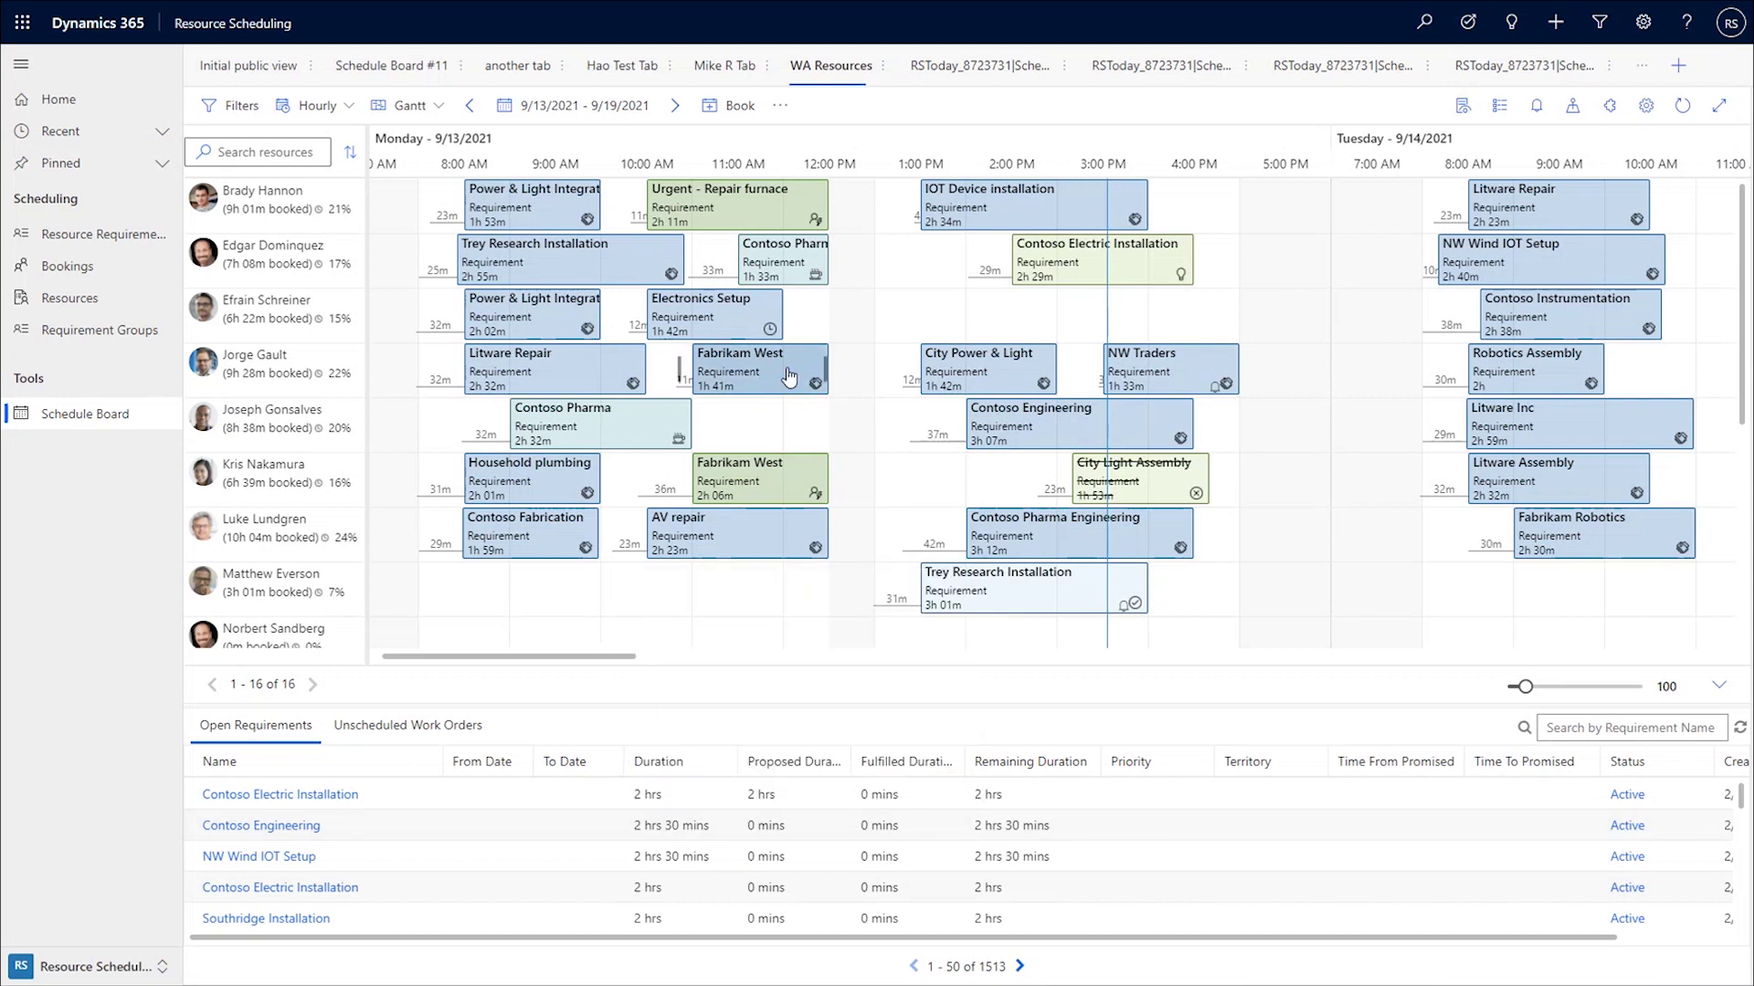
Show the details of Monday's 10:49 AM Fabrikam West booking, the third listed resource, and the first Contoso Electric Installation requirement
{"action": "mouse_move", "coordinate": [790, 377]}
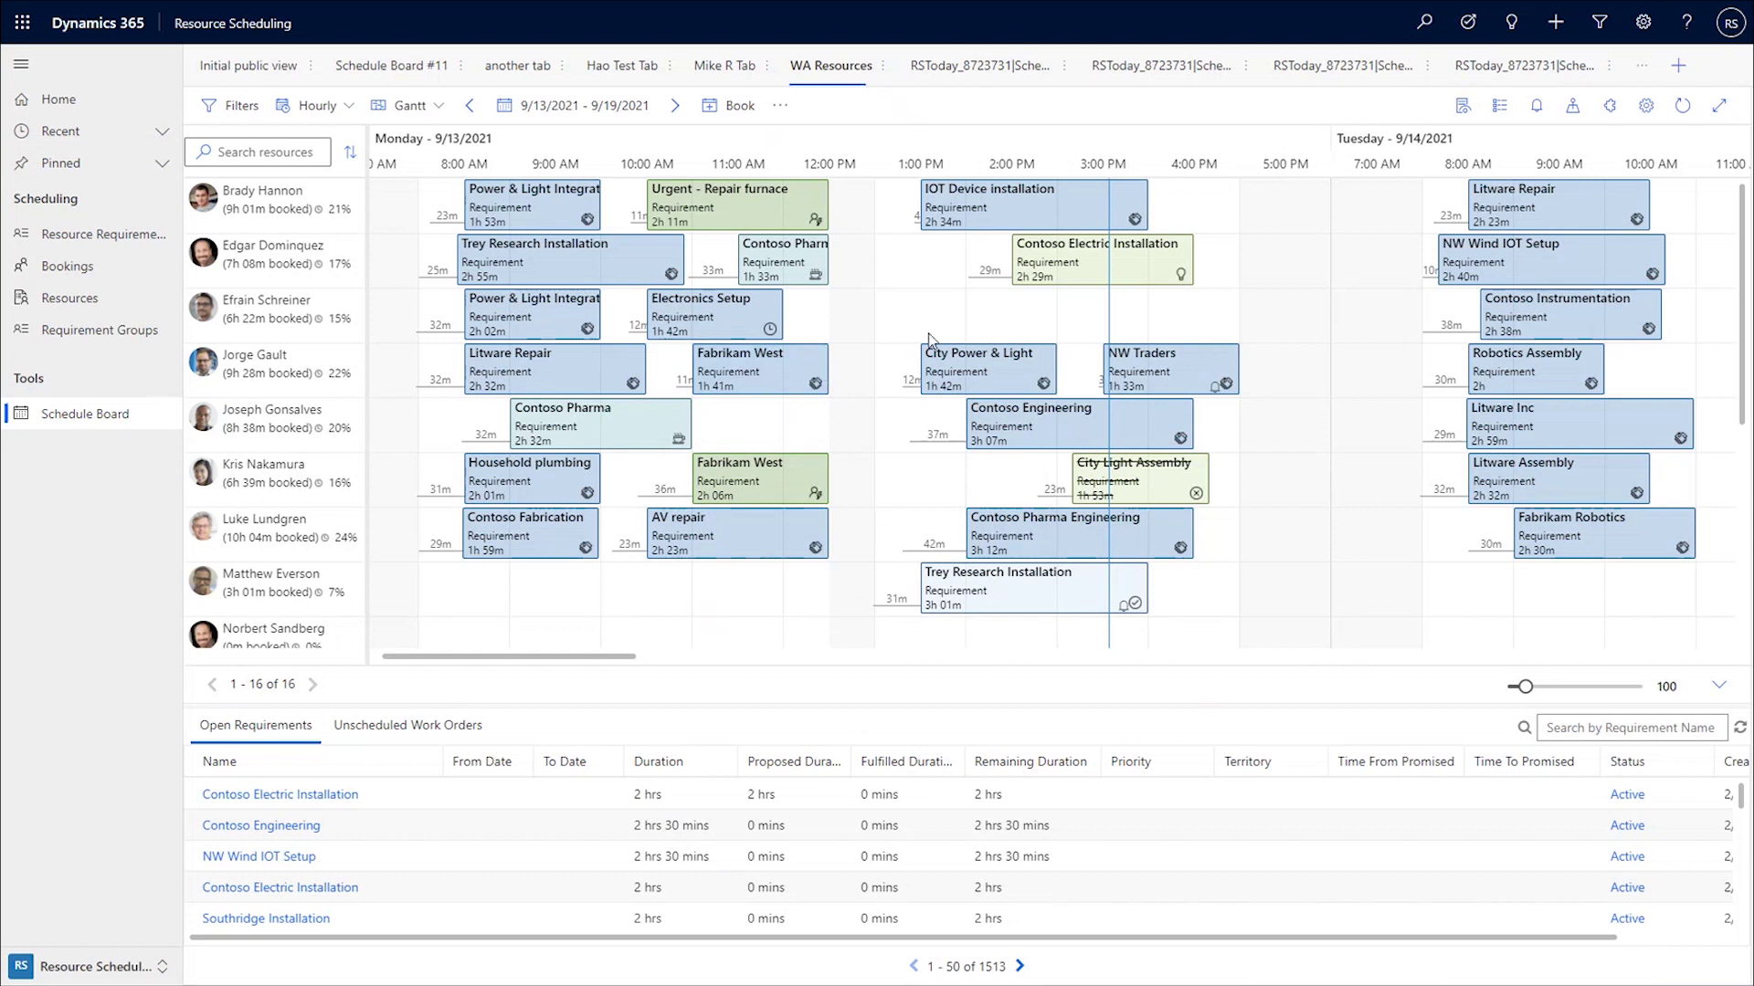
{"action": "left_click", "coordinate": [1462, 110]}
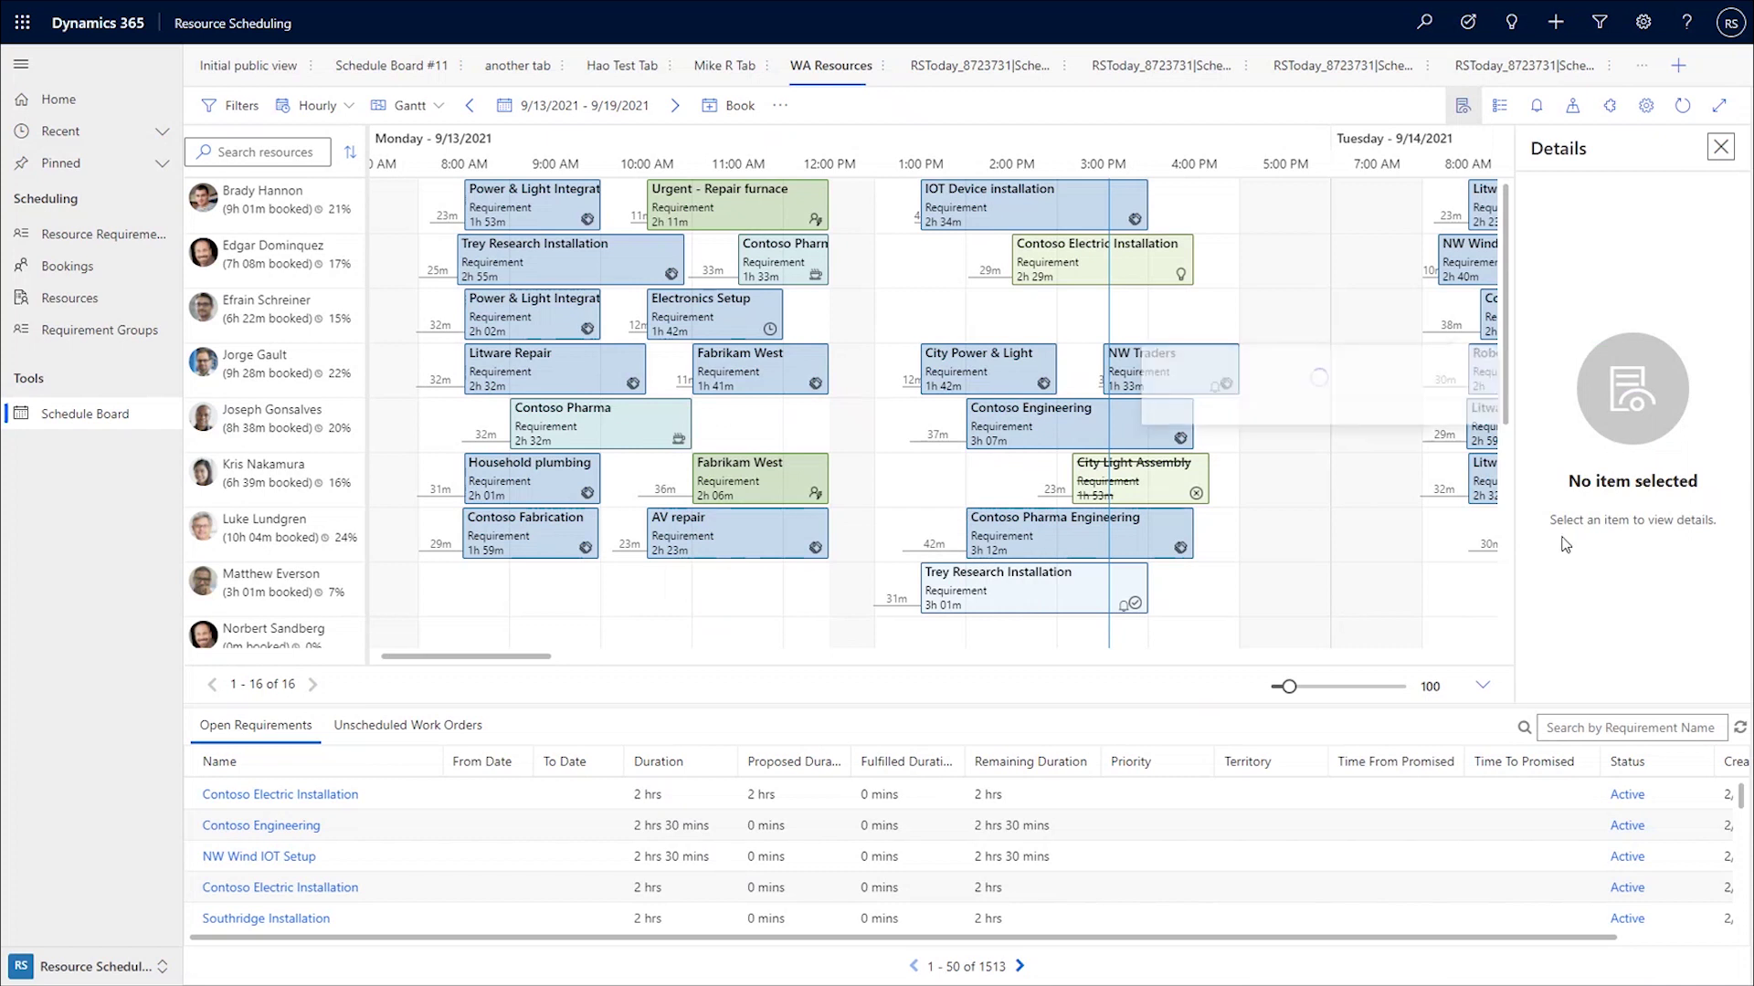
{"action": "left_click", "coordinate": [752, 384]}
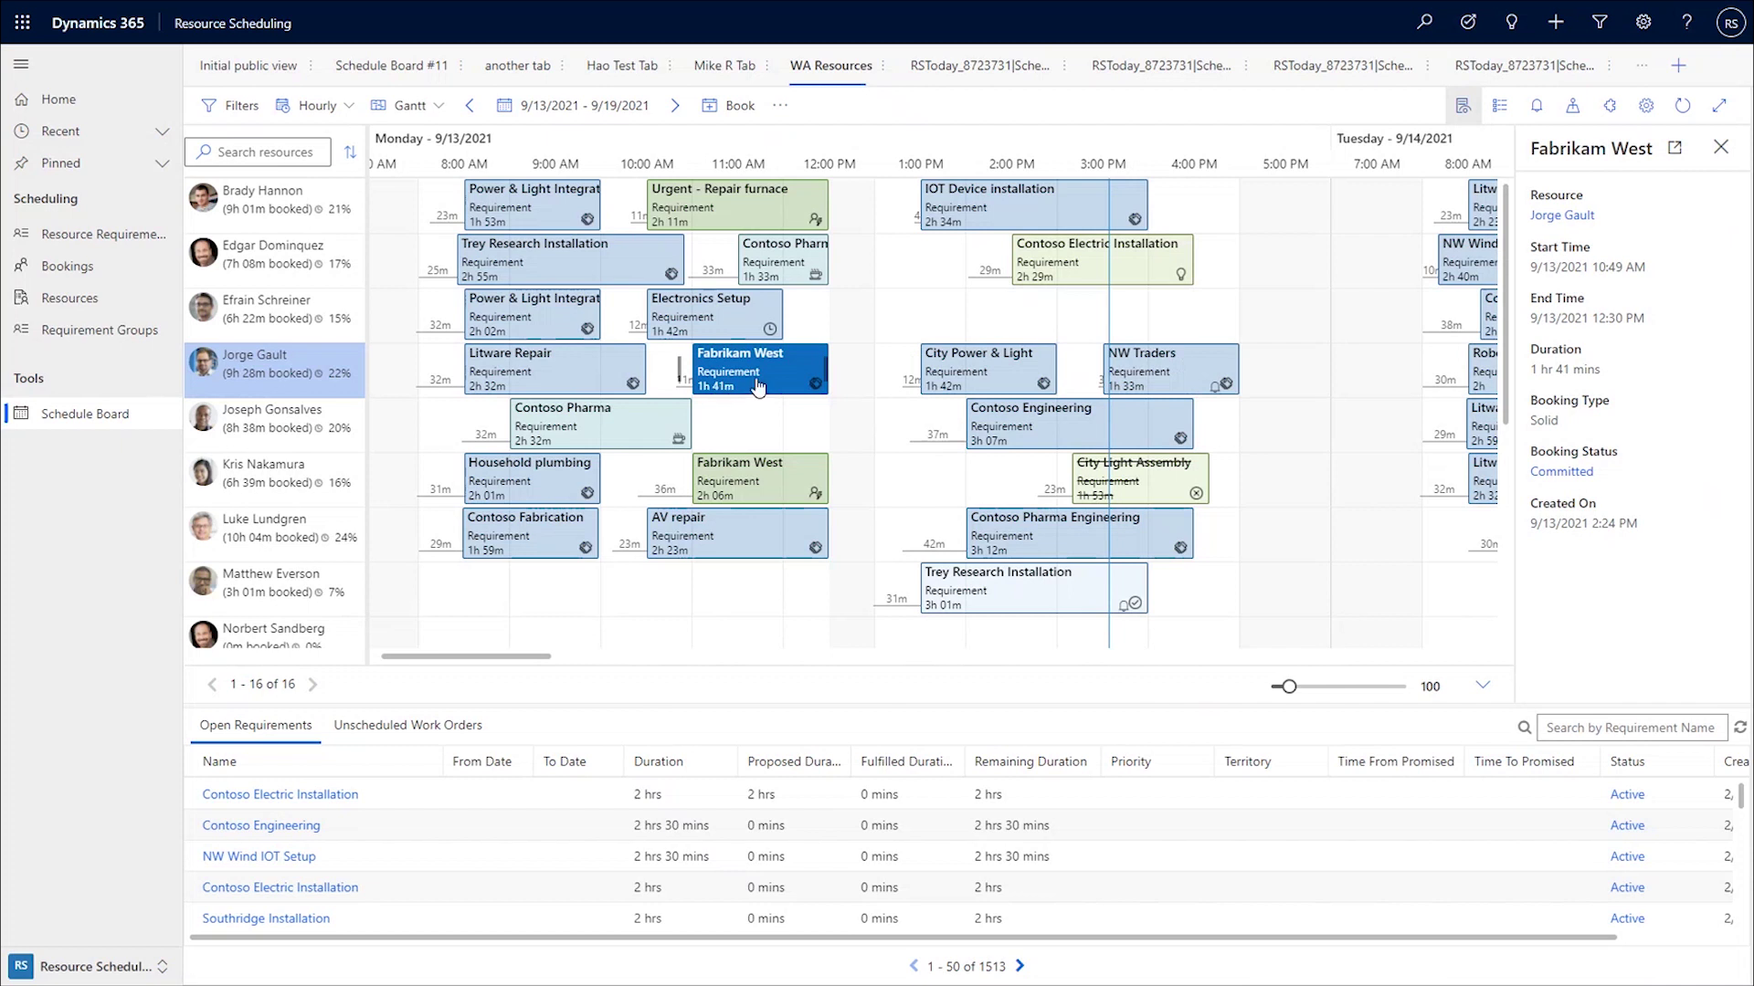
{"action": "left_click", "coordinate": [267, 314]}
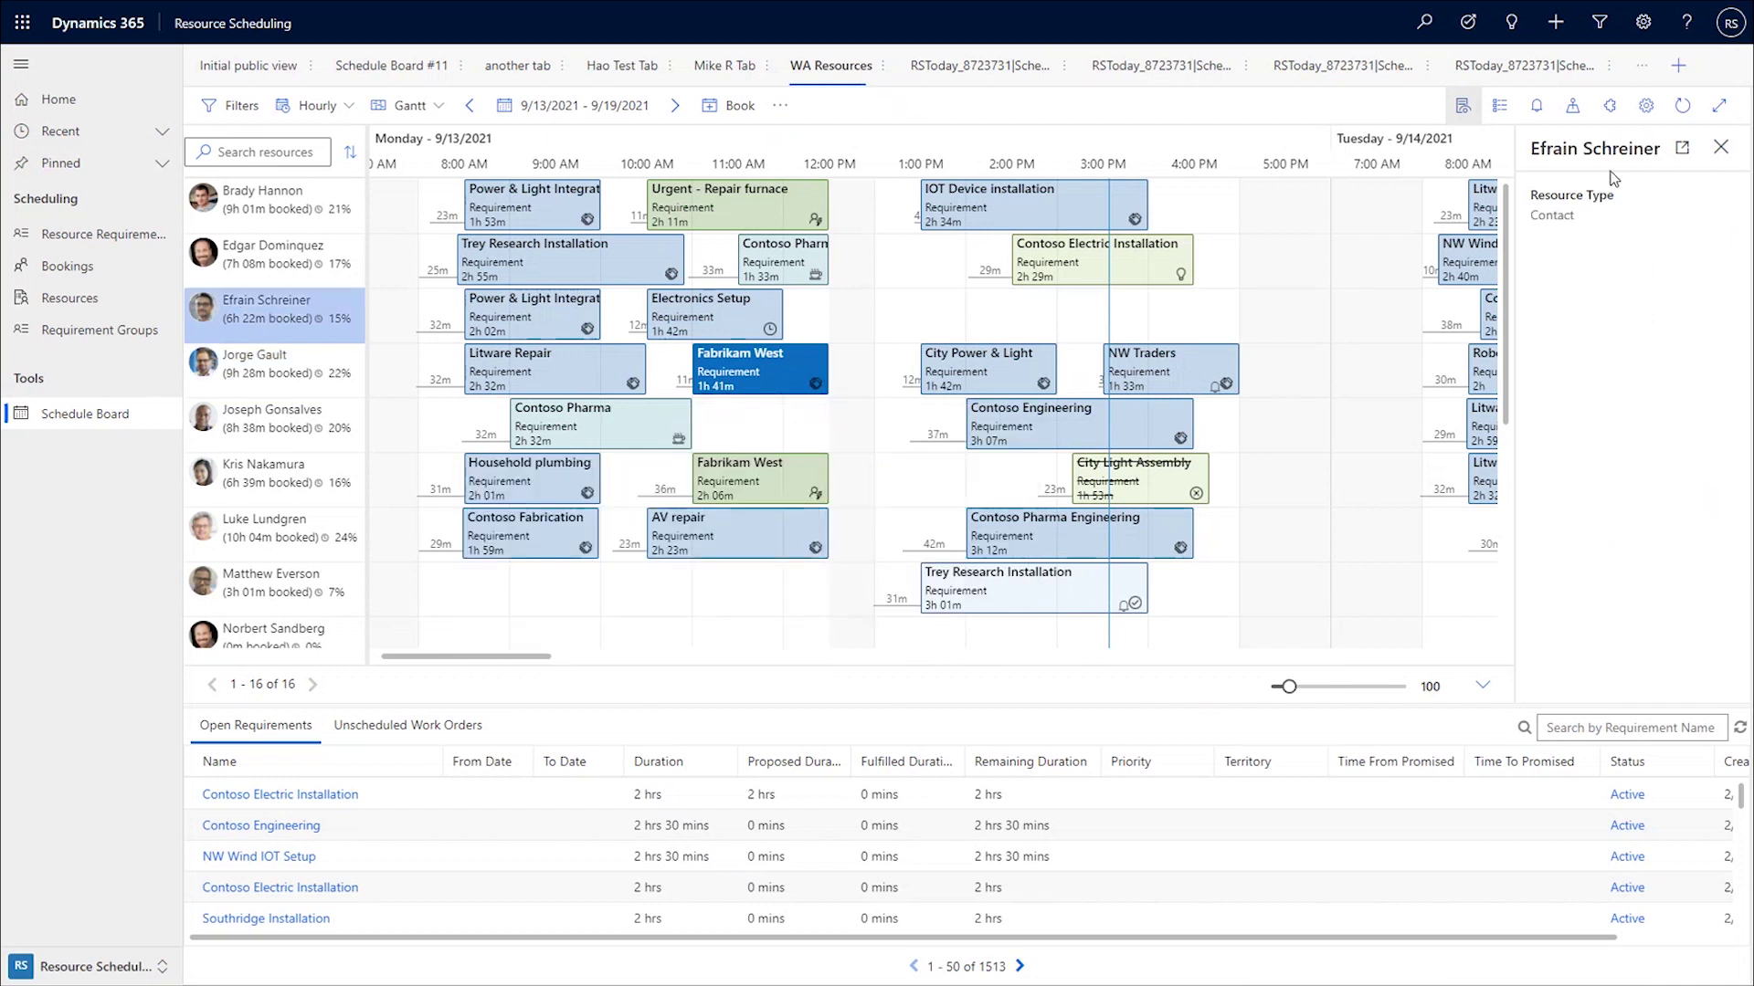
{"action": "left_click", "coordinate": [598, 814]}
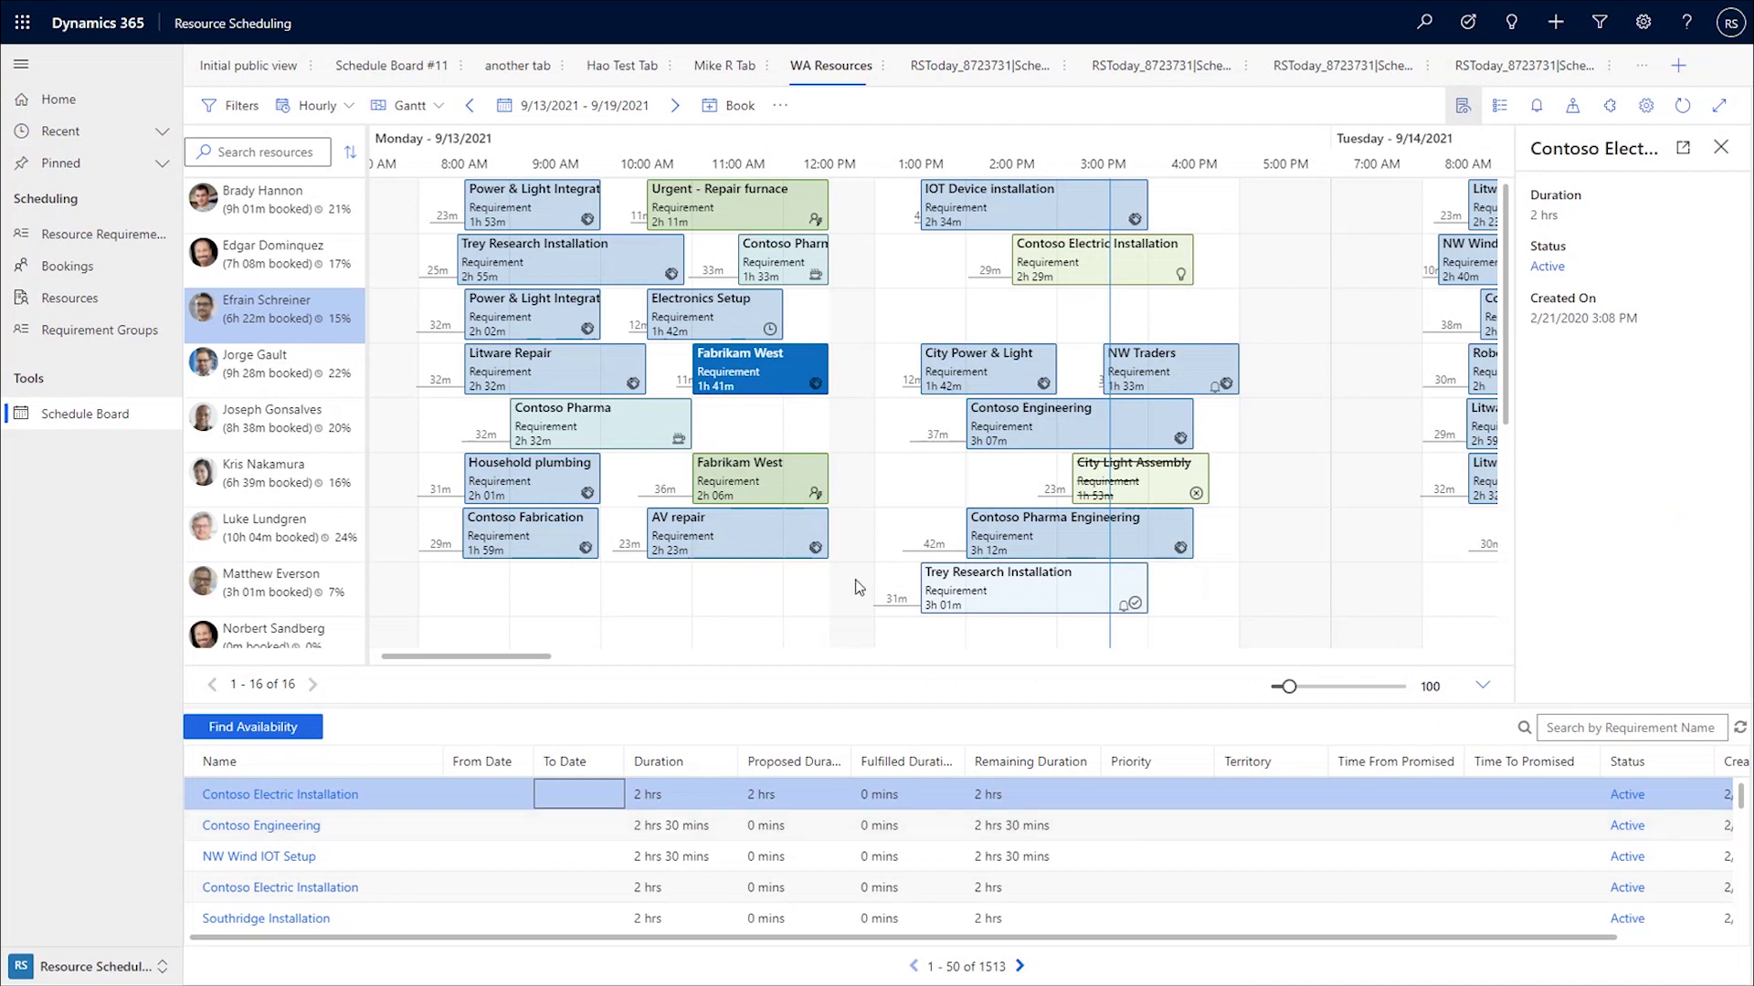
Open the full record of the selected Contoso Electric Installation requirement, and close both the record and its details
{"action": "left_click", "coordinate": [1685, 150]}
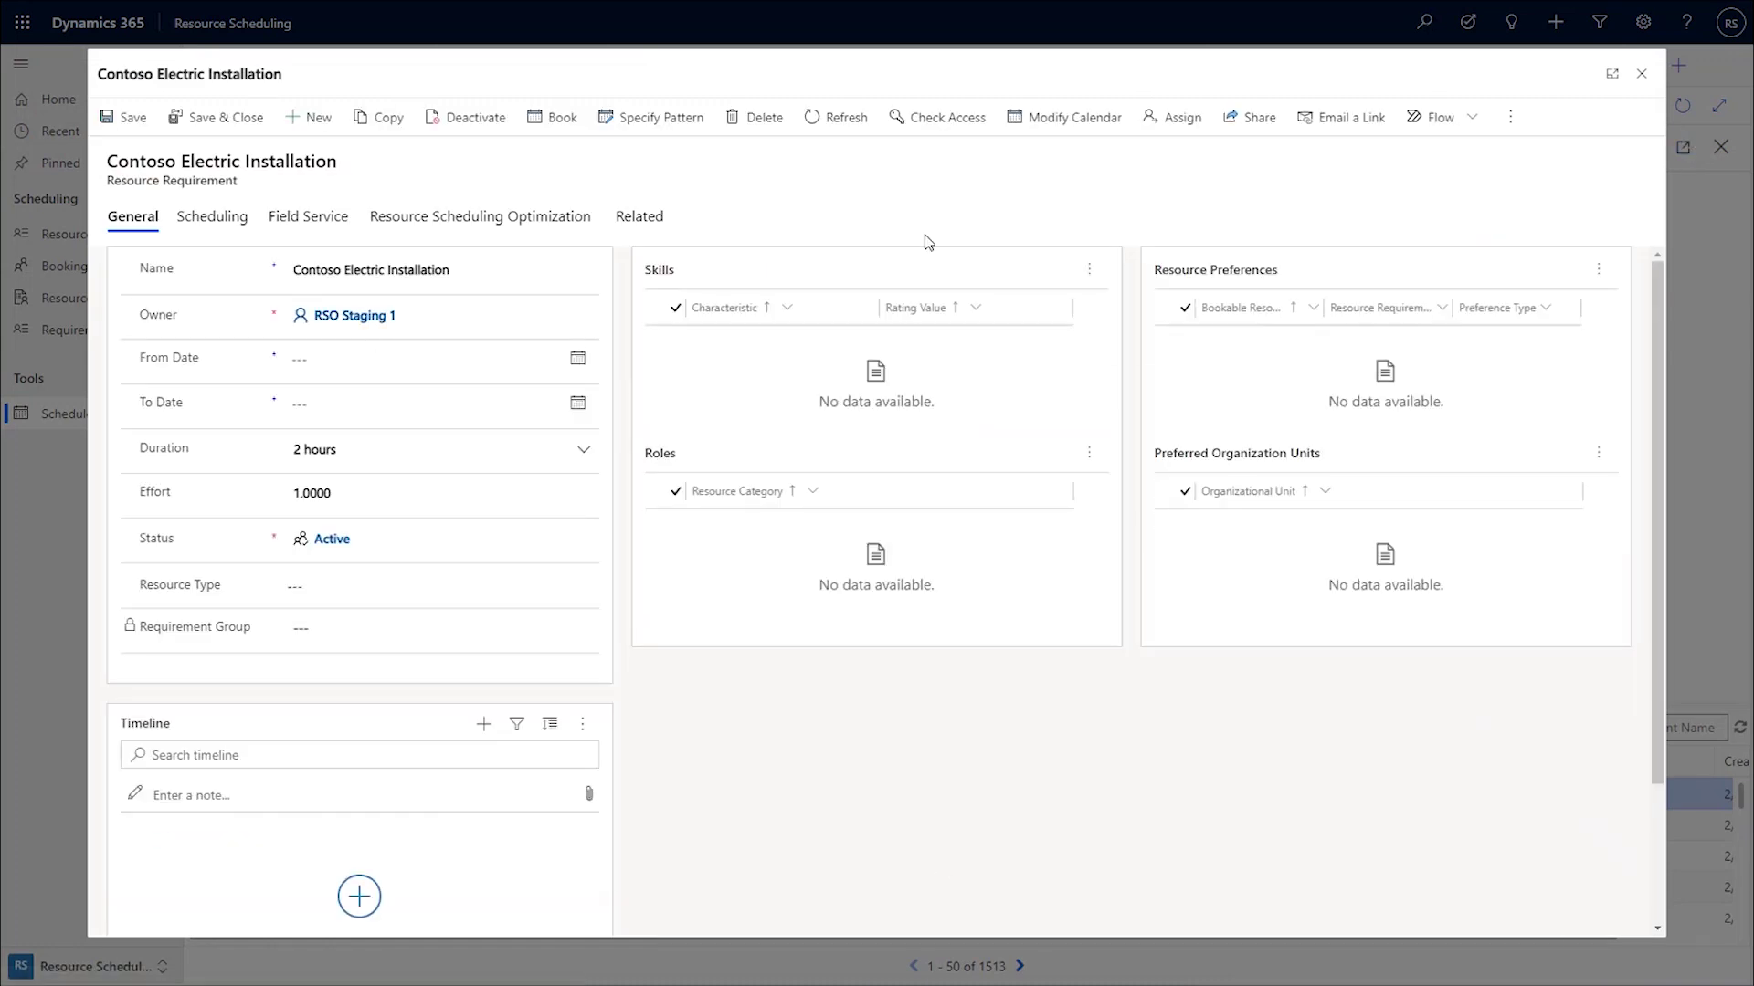
{"action": "left_click", "coordinate": [1641, 74]}
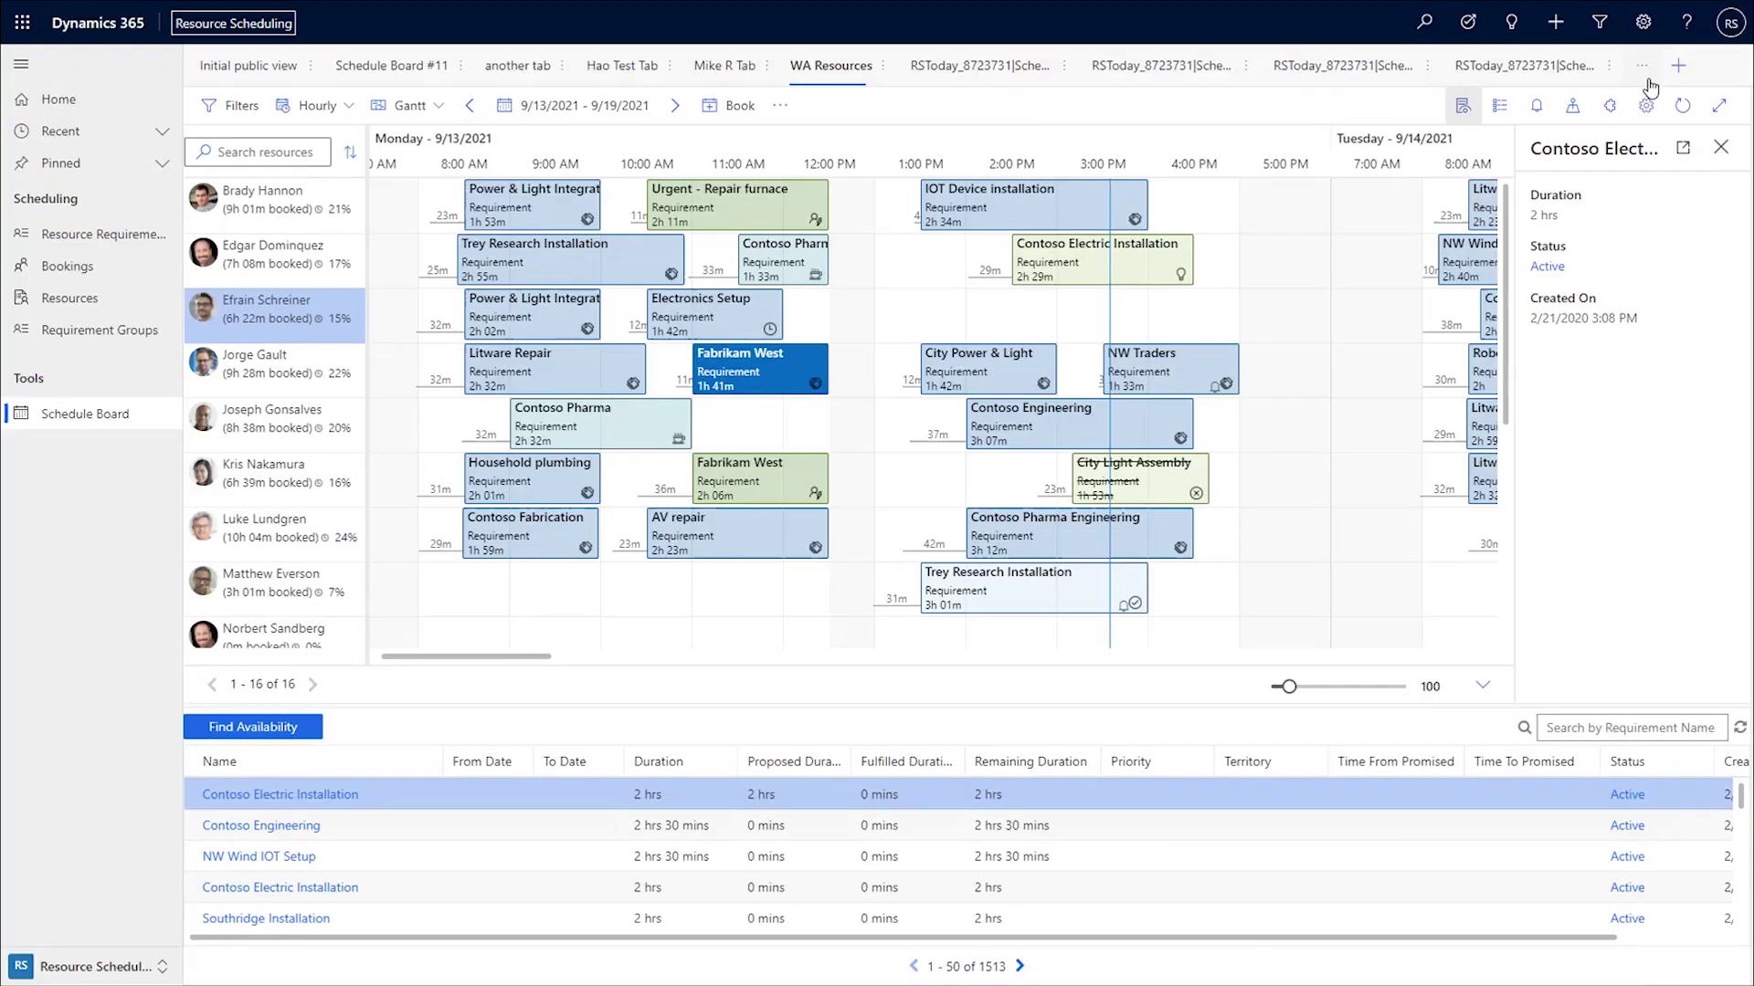
{"action": "left_click", "coordinate": [1726, 148]}
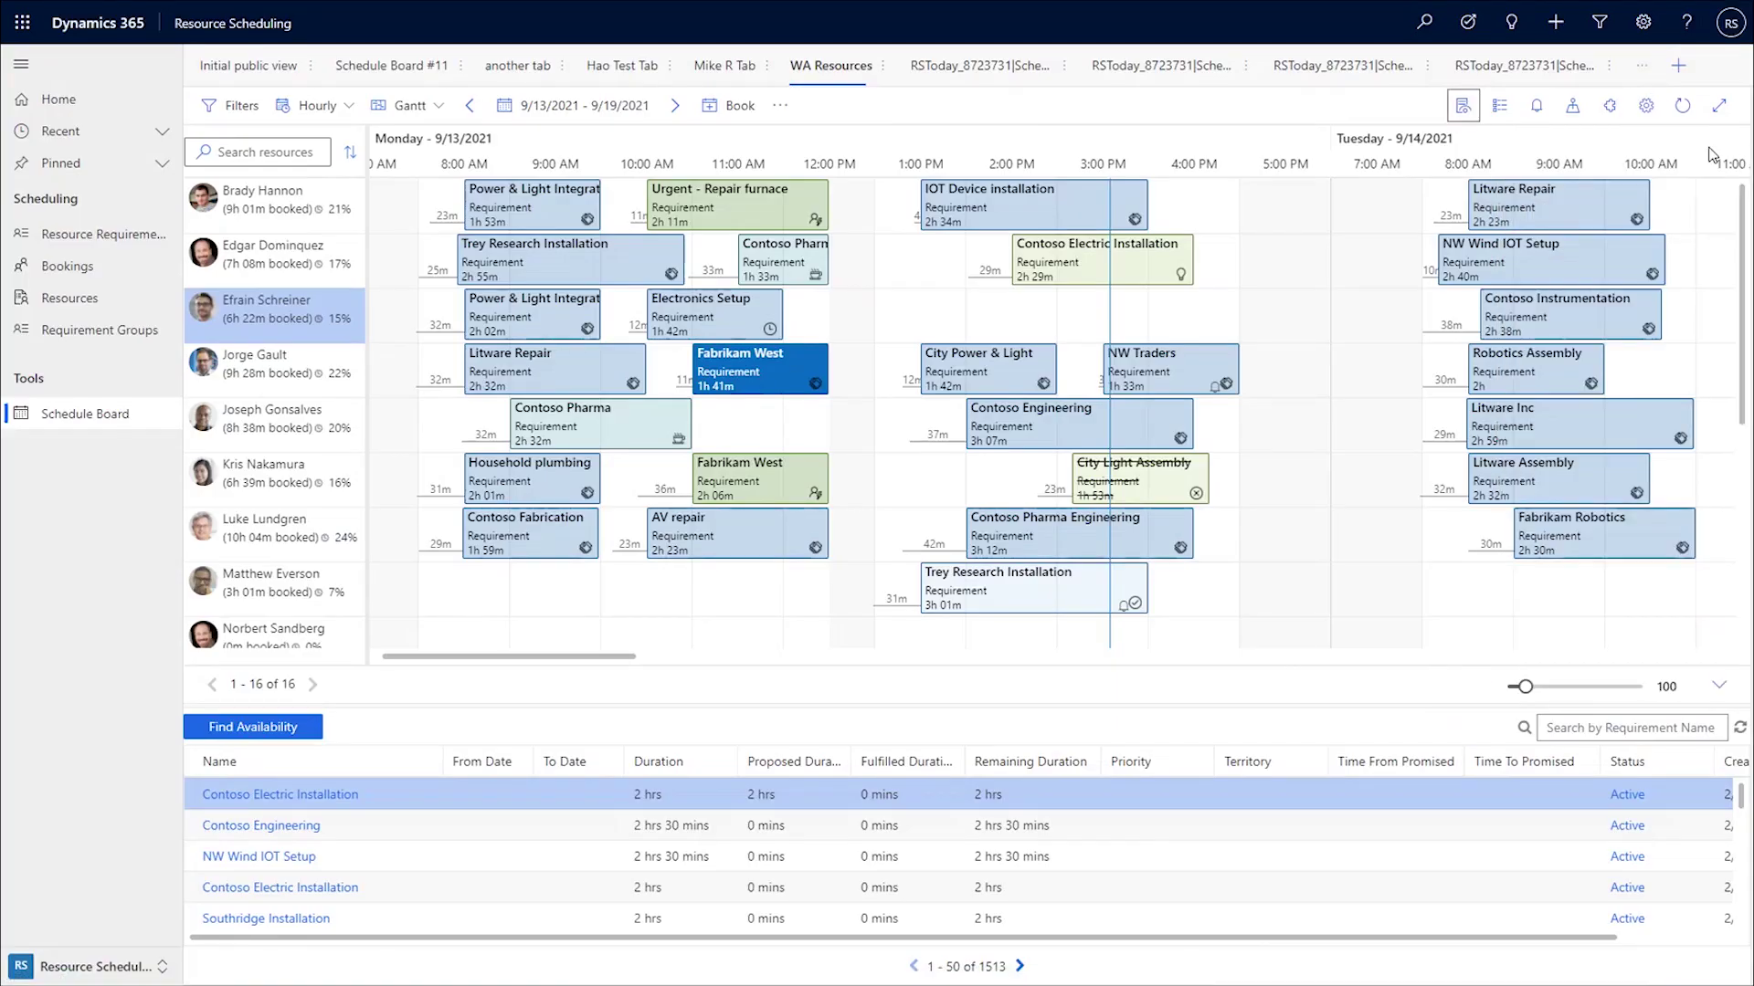
Show the booking alerts, view the full record of the NW traders alert, and close the record
{"action": "left_click", "coordinate": [1537, 107]}
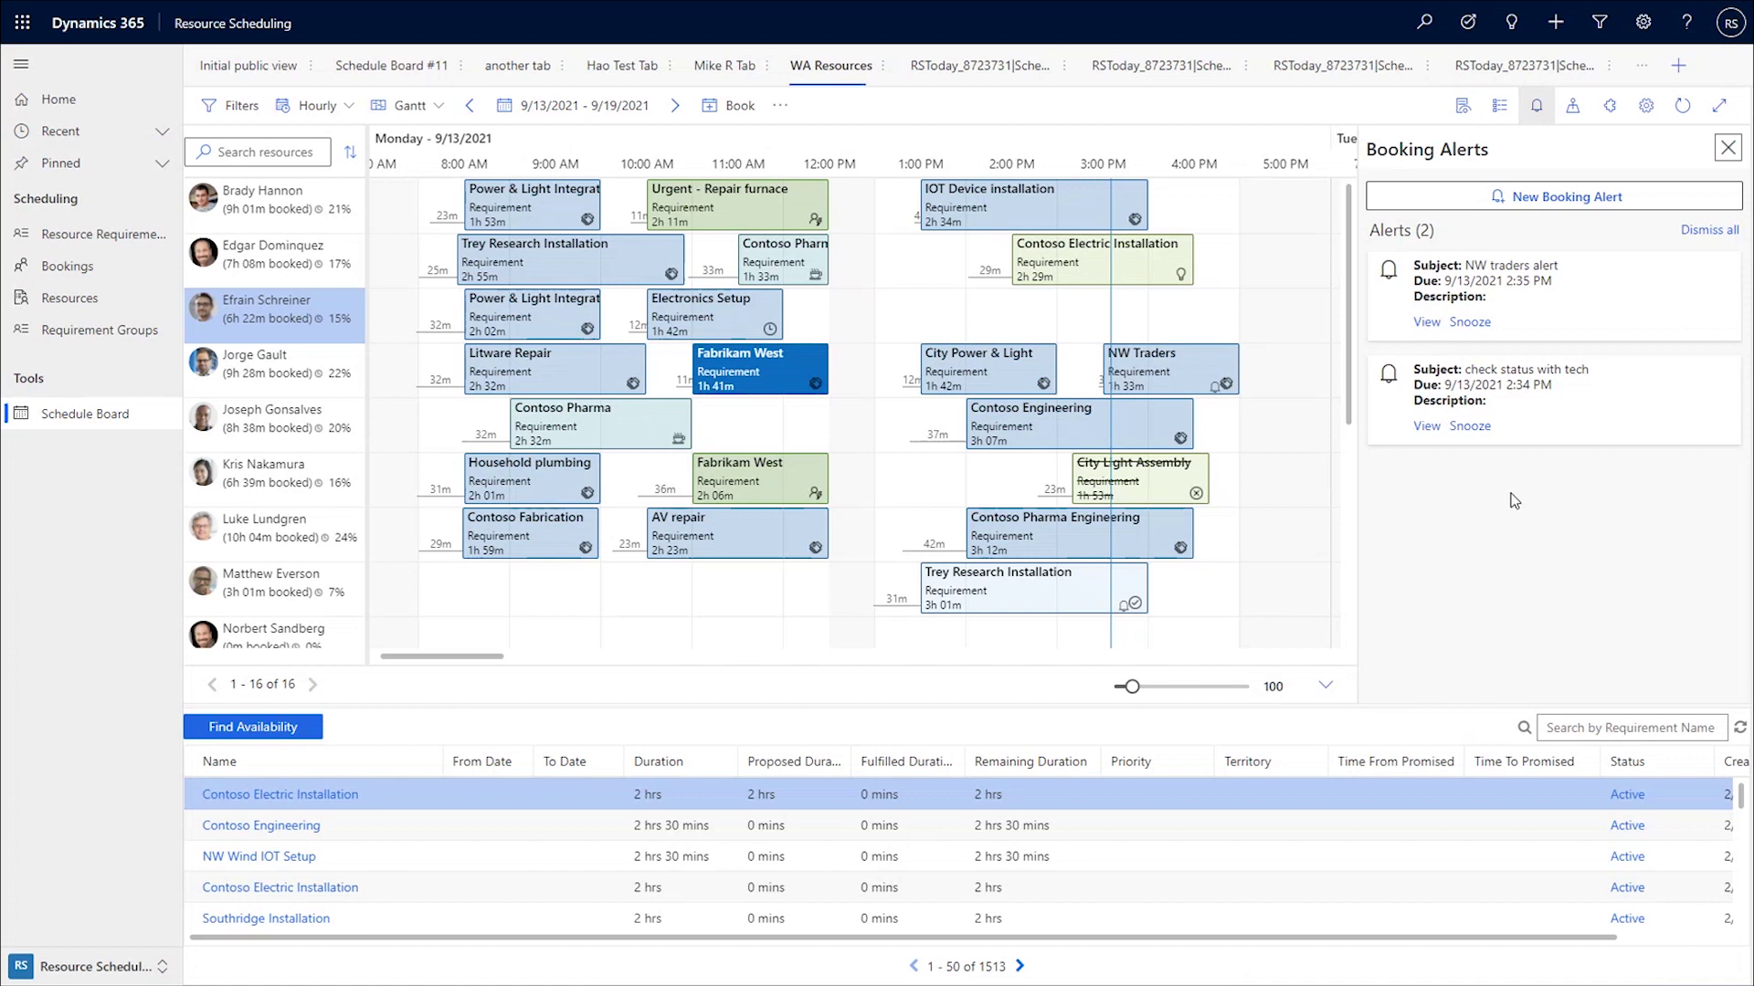
{"action": "left_click", "coordinate": [1426, 323]}
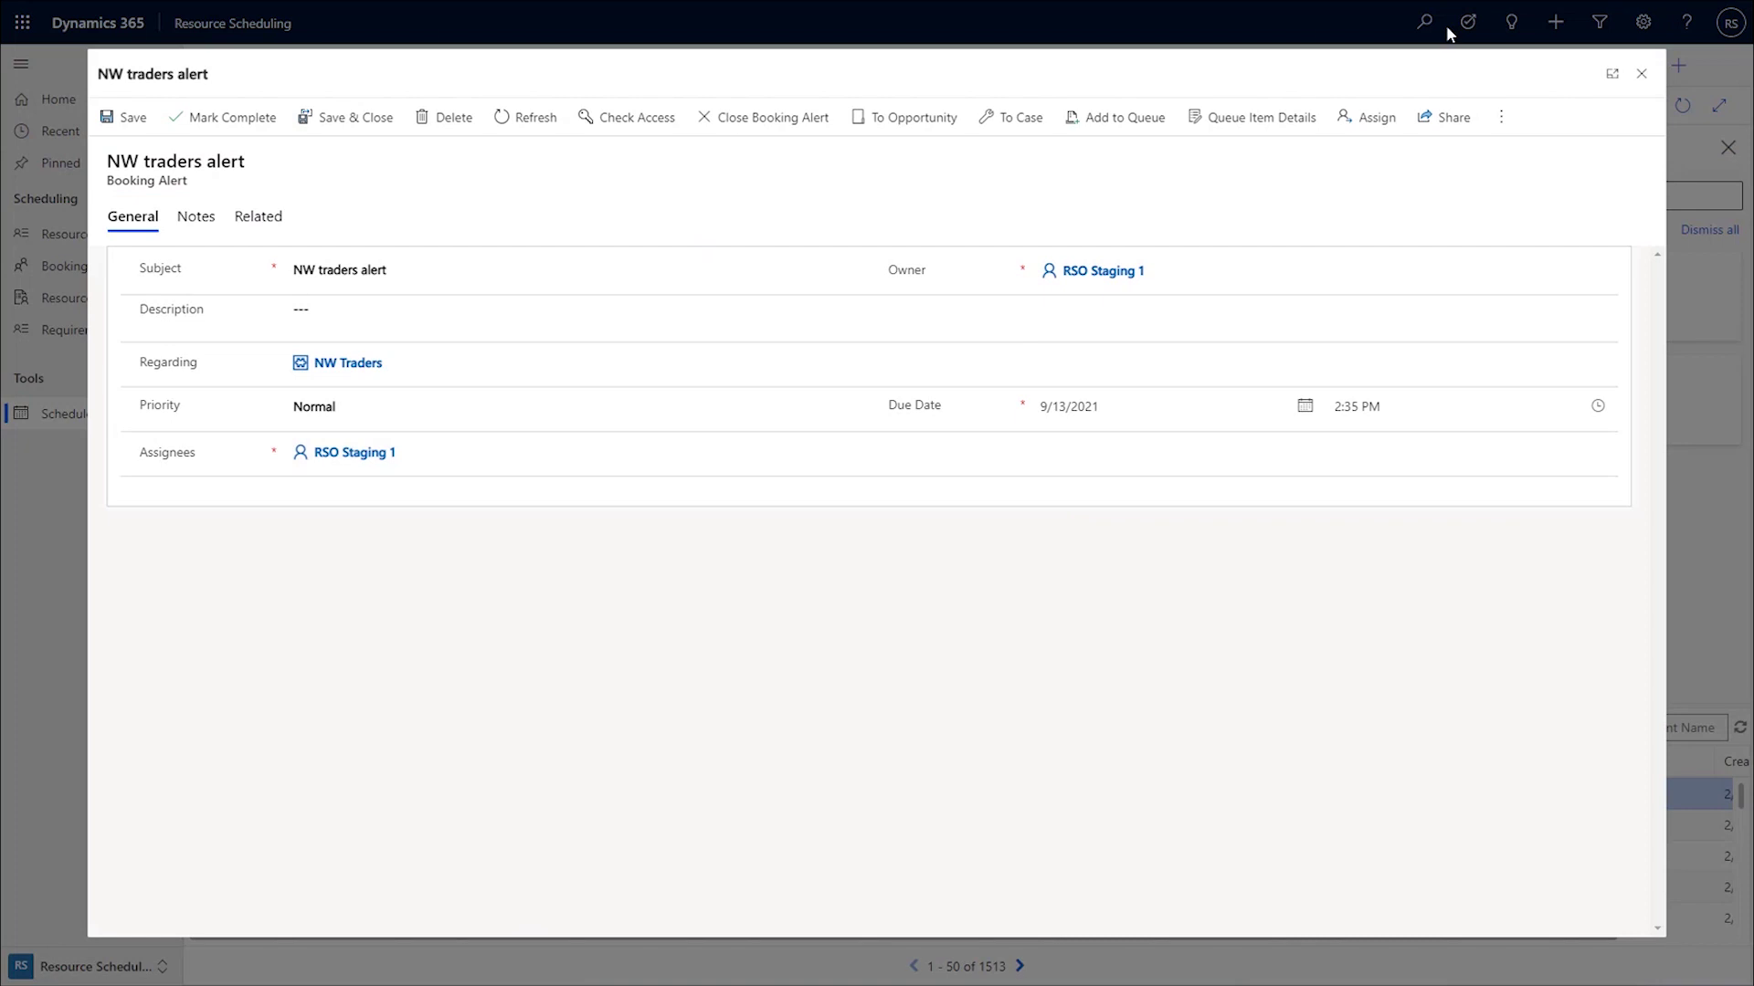
{"action": "key", "text": "Escape"}
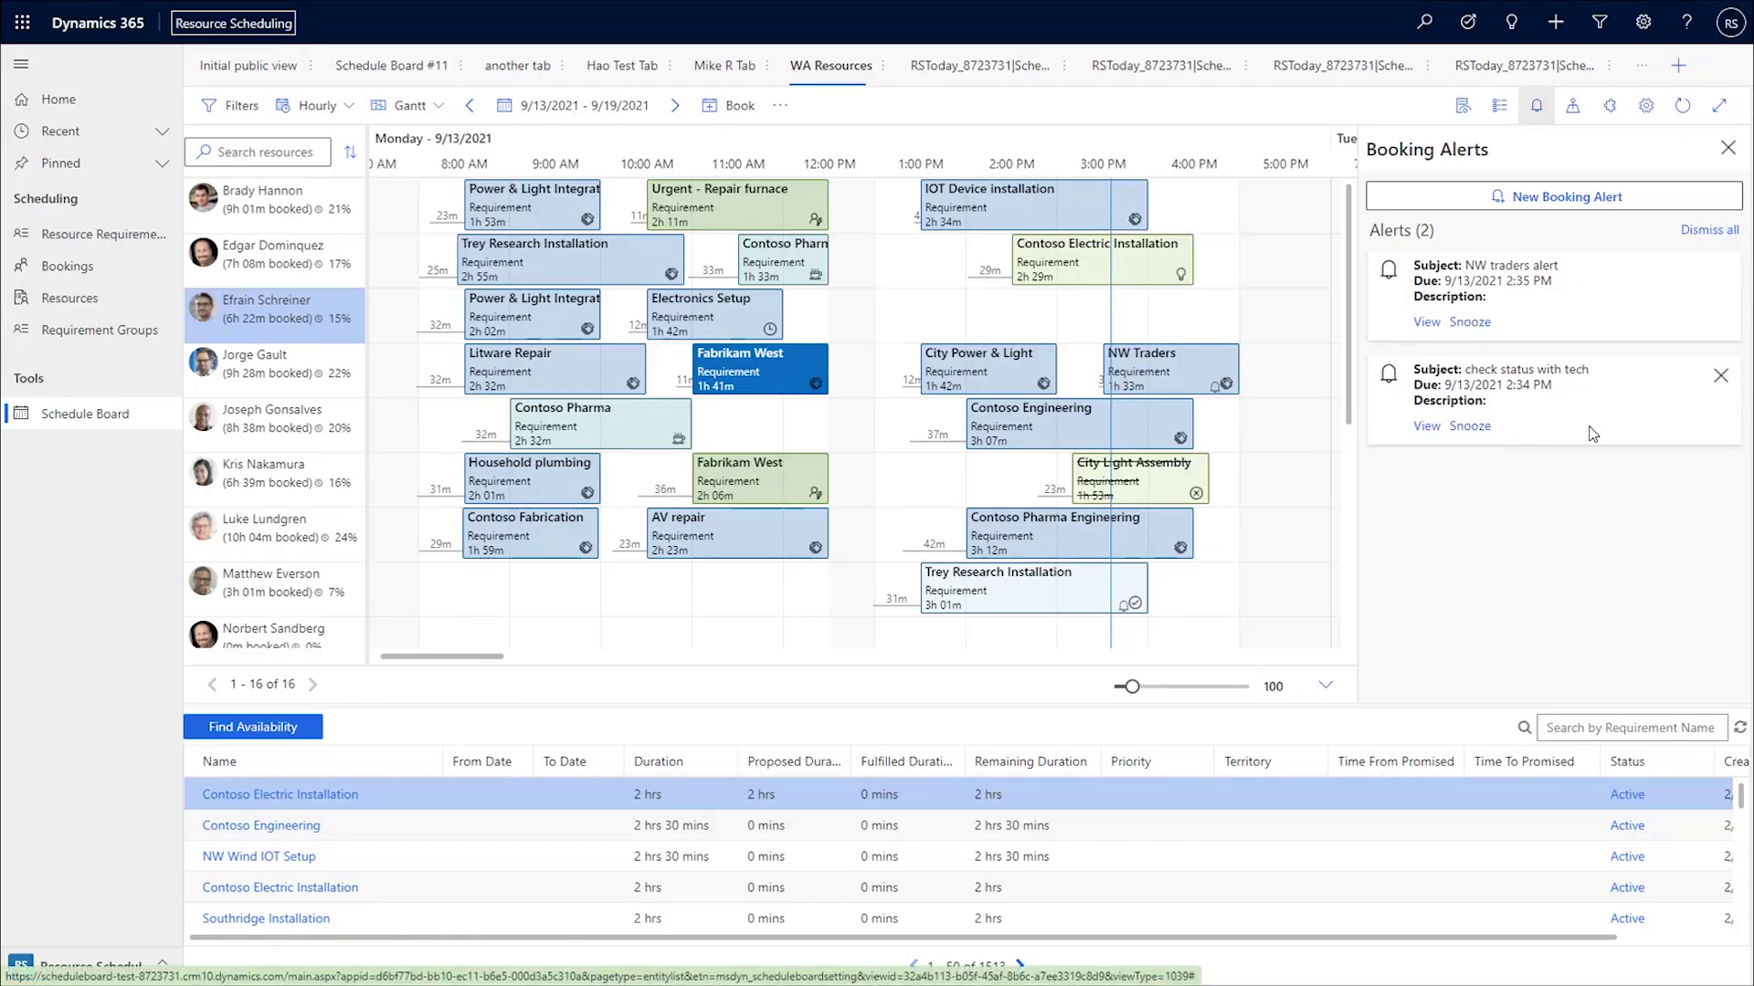
Dismiss the "check status with tech" booking alert and snooze the NW traders alert with a lengthened snooze duration
{"action": "left_click", "coordinate": [1721, 378]}
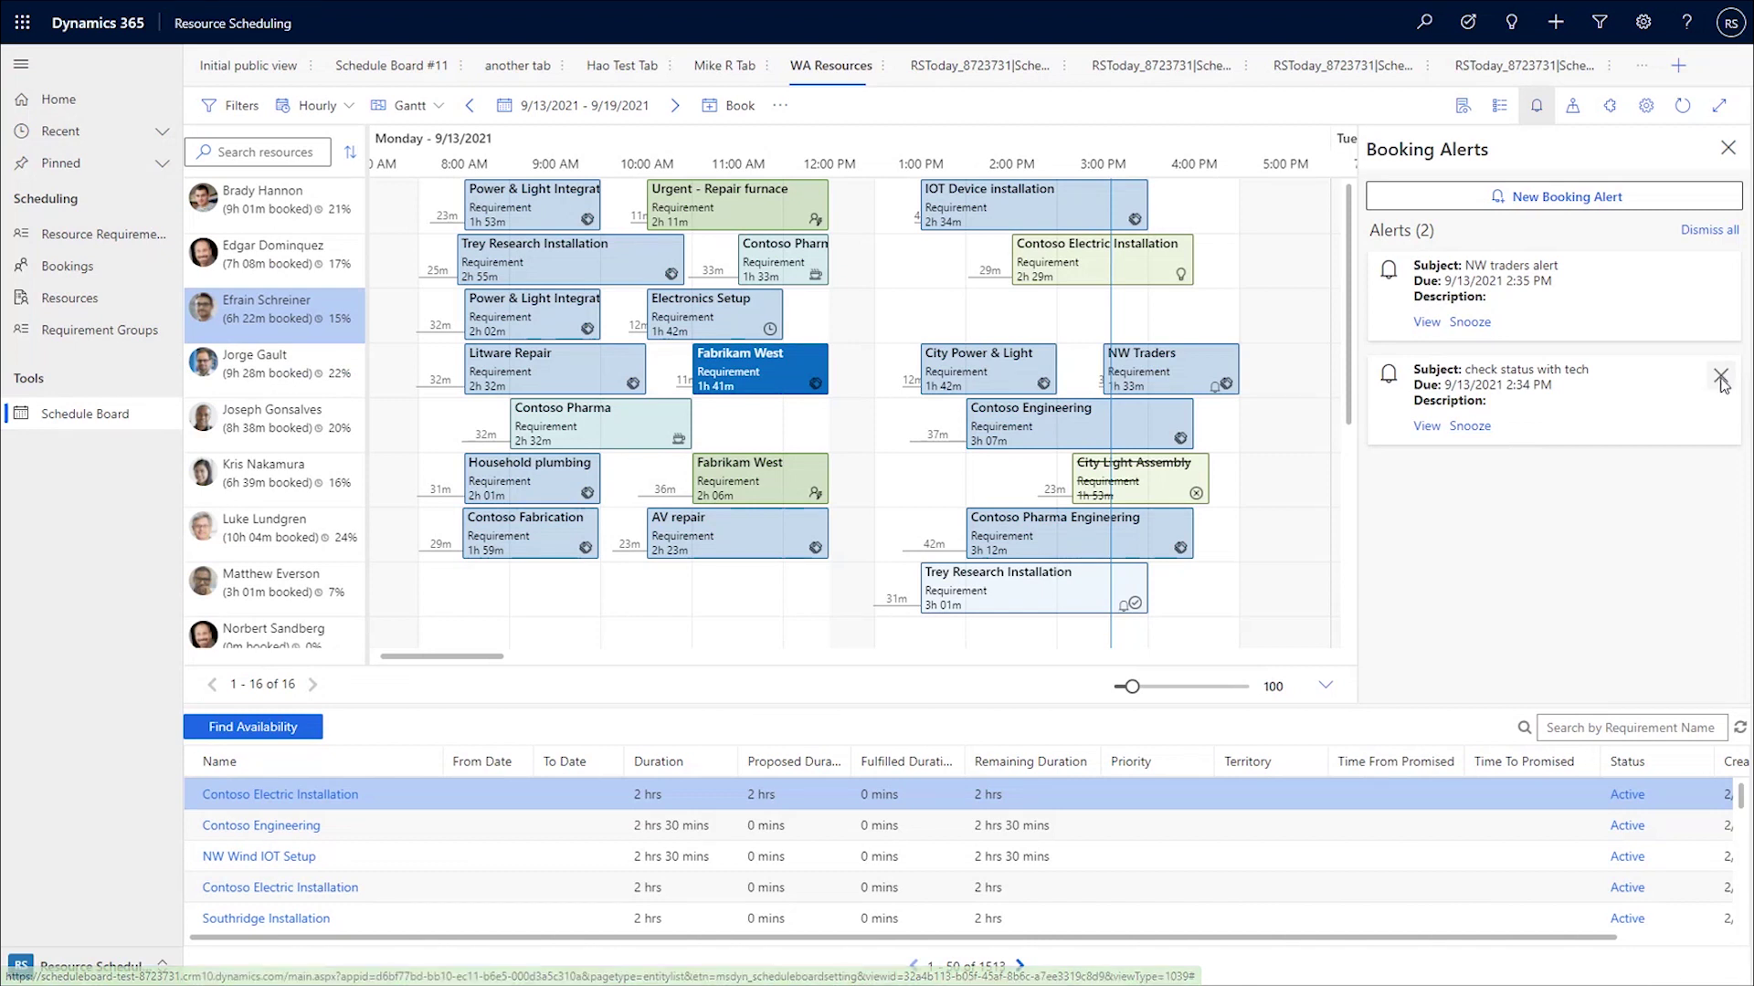
{"action": "left_click", "coordinate": [1468, 323]}
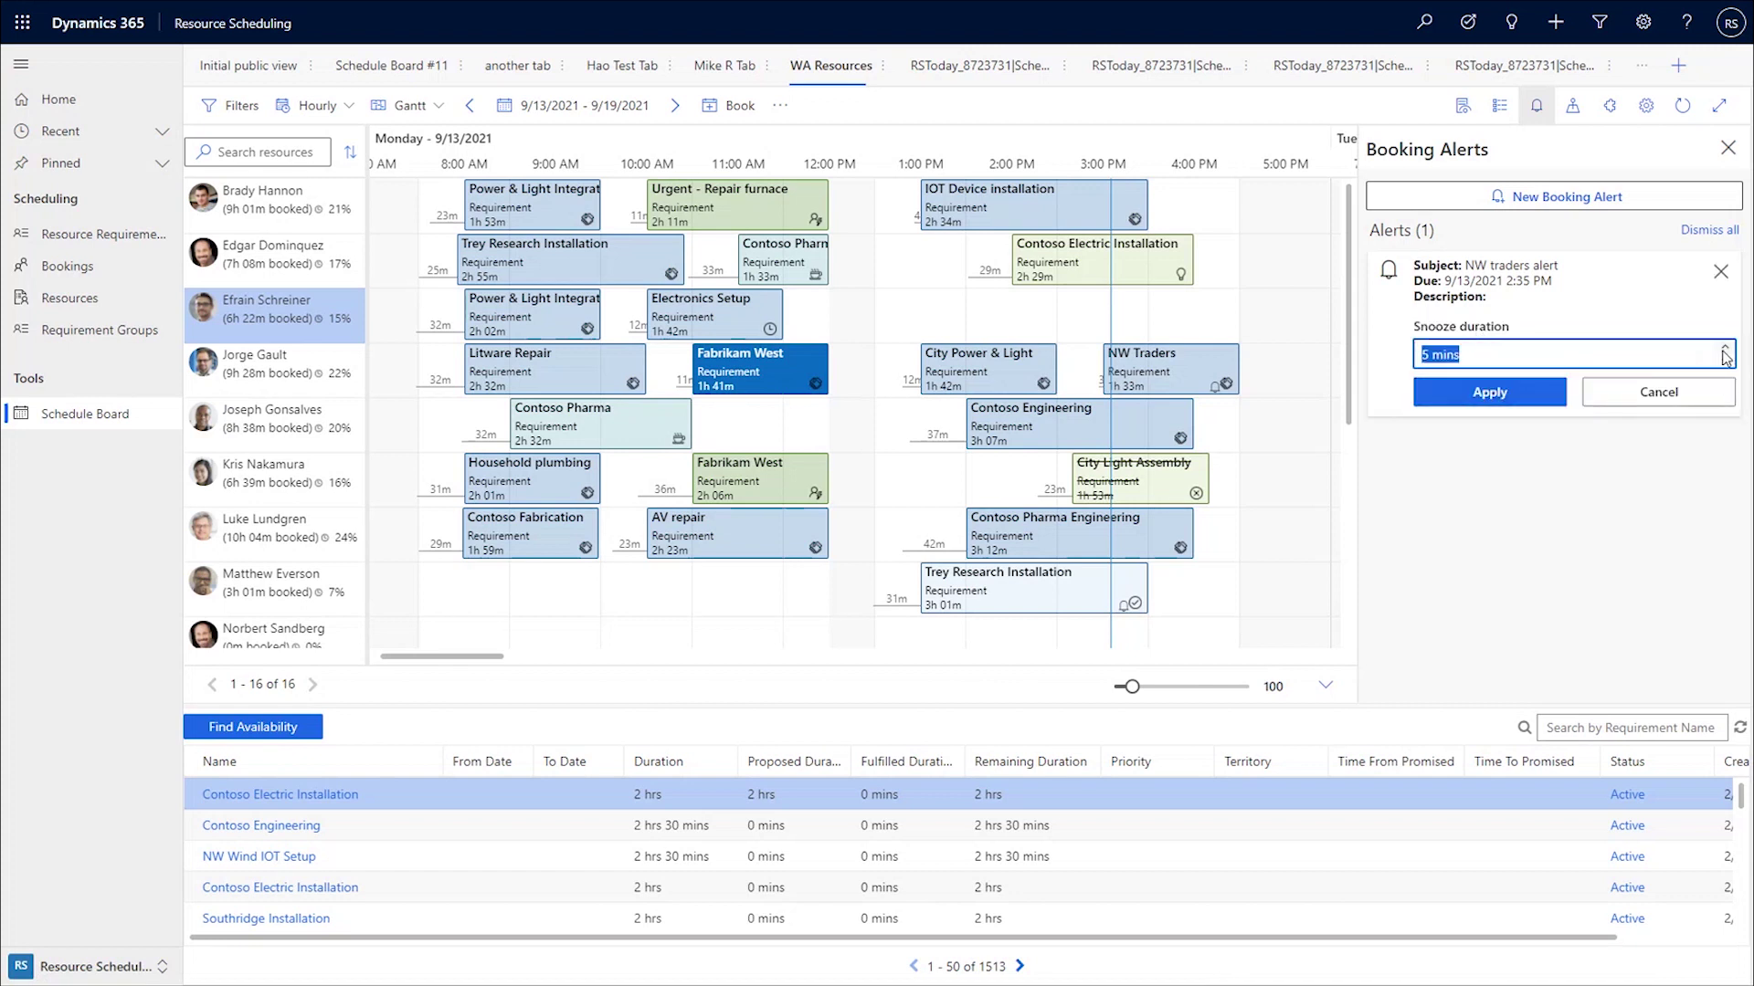
{"action": "left_click", "coordinate": [1648, 356]}
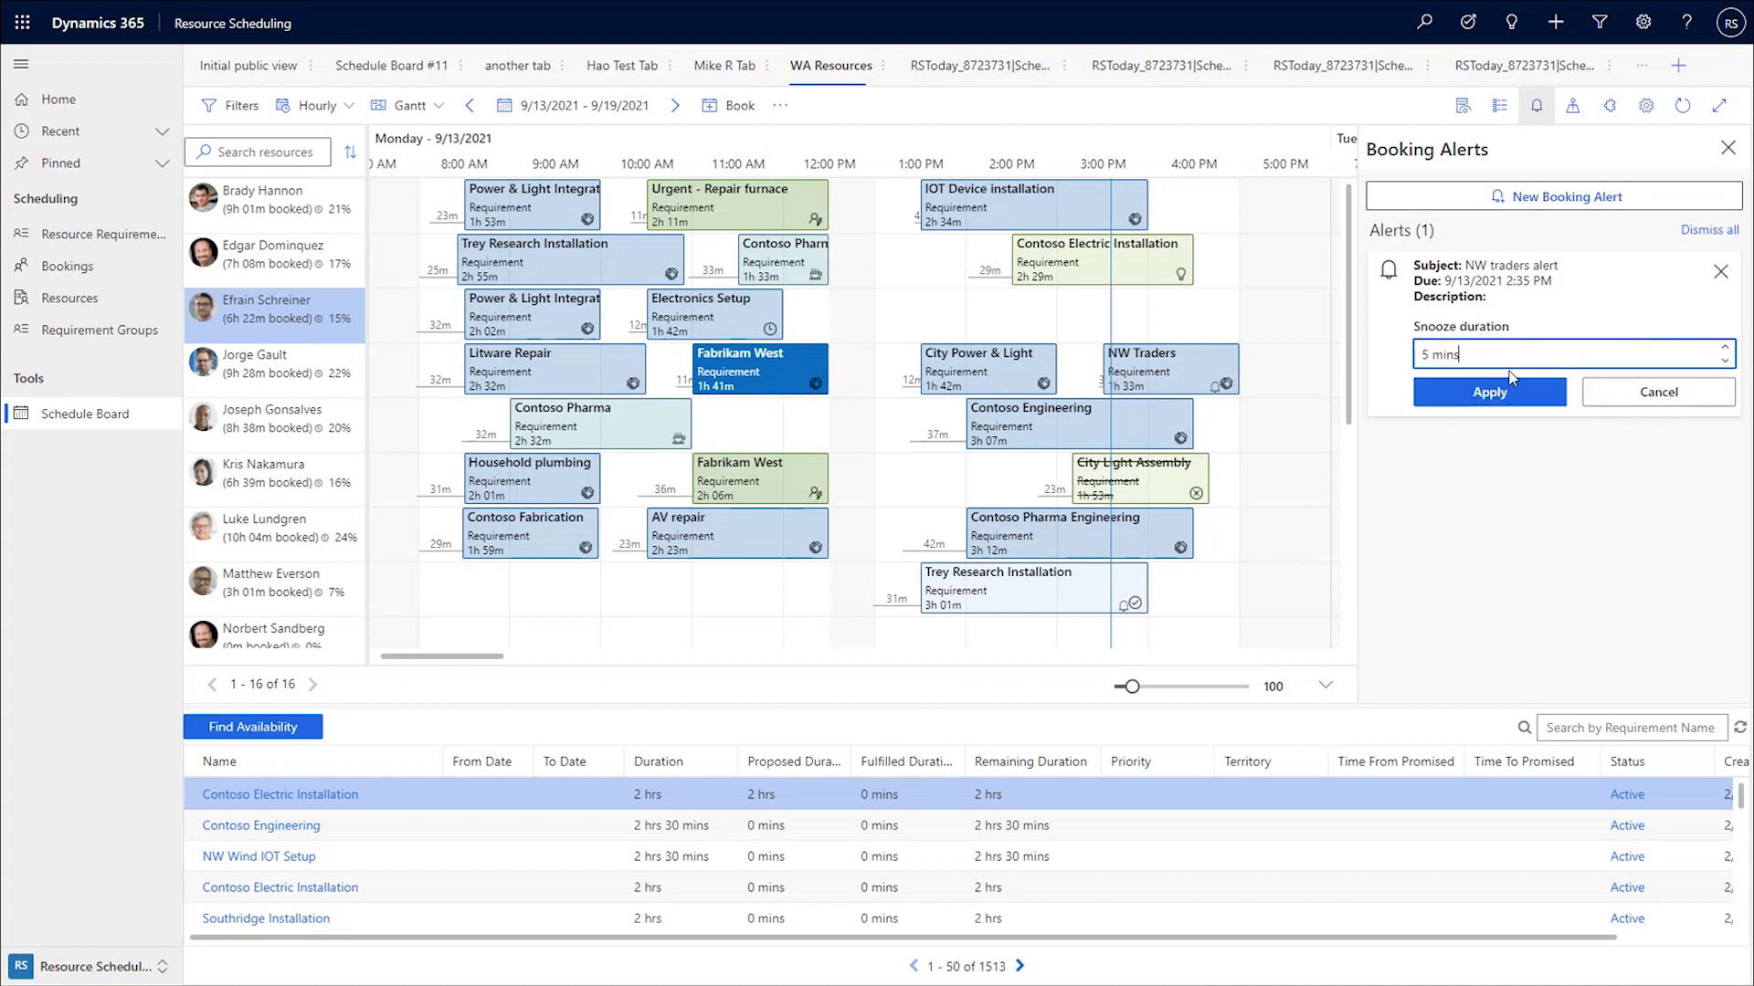
{"action": "left_click", "coordinate": [1725, 361]}
{"action": "left_click", "coordinate": [1725, 361]}
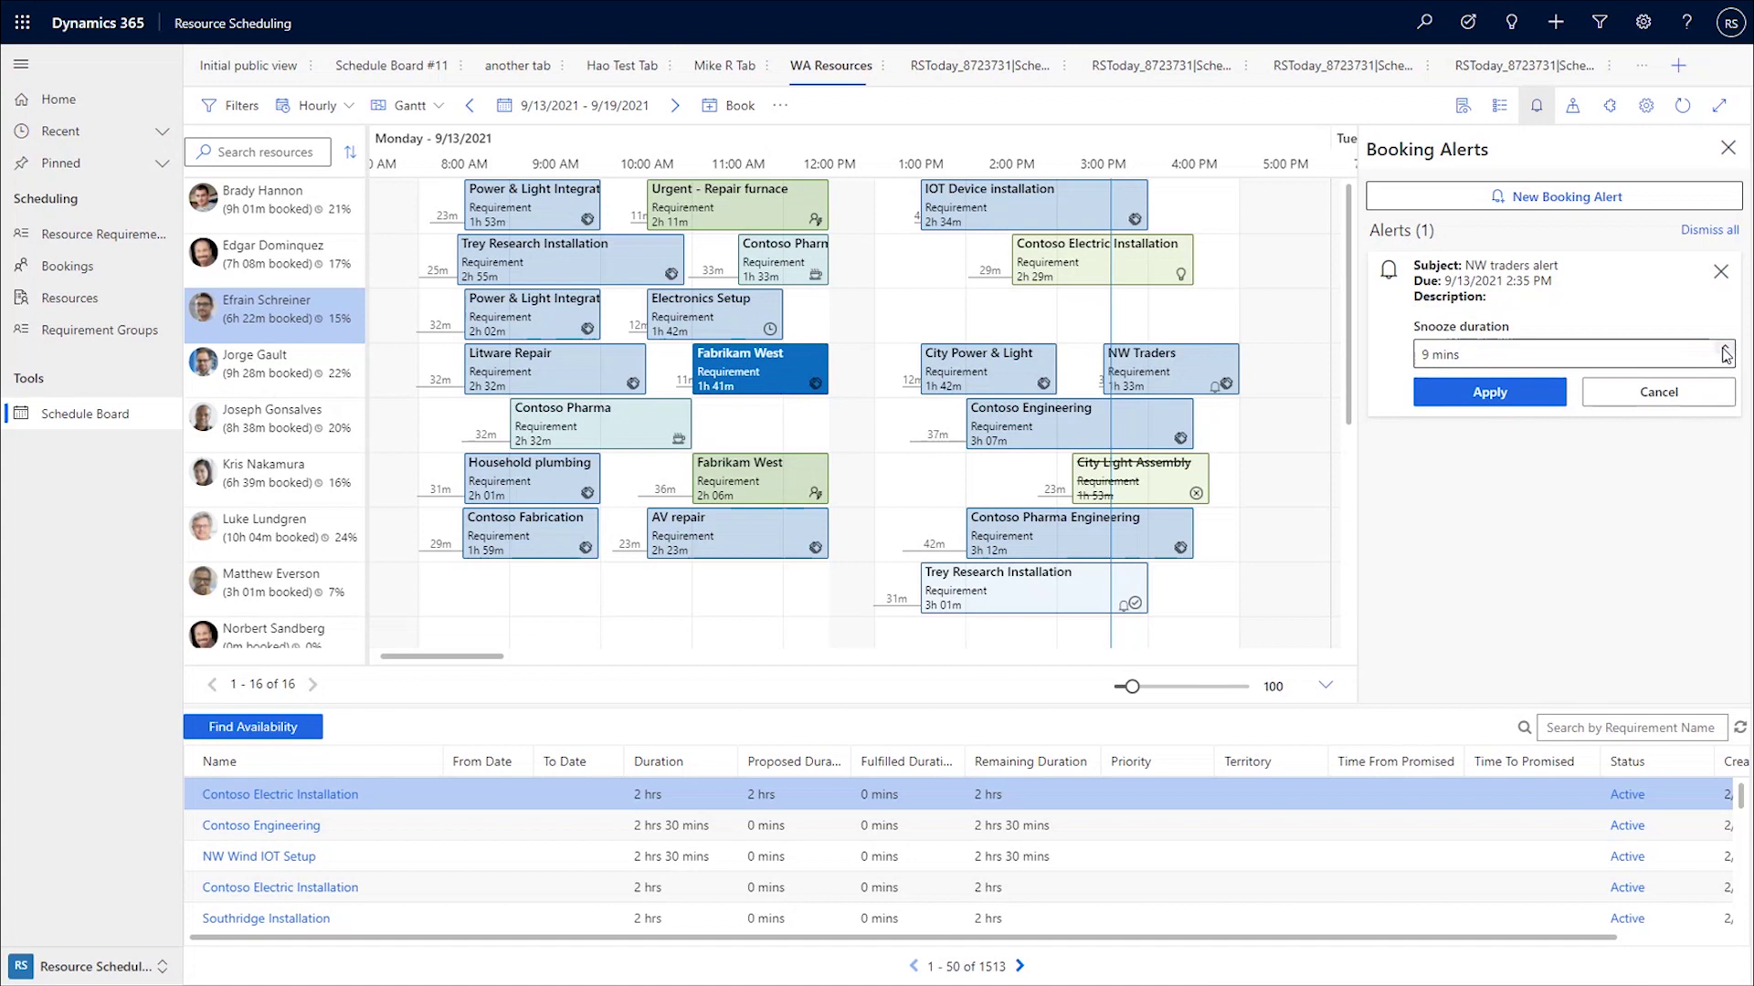
{"action": "left_click", "coordinate": [1725, 354]}
{"action": "left_click", "coordinate": [1523, 395]}
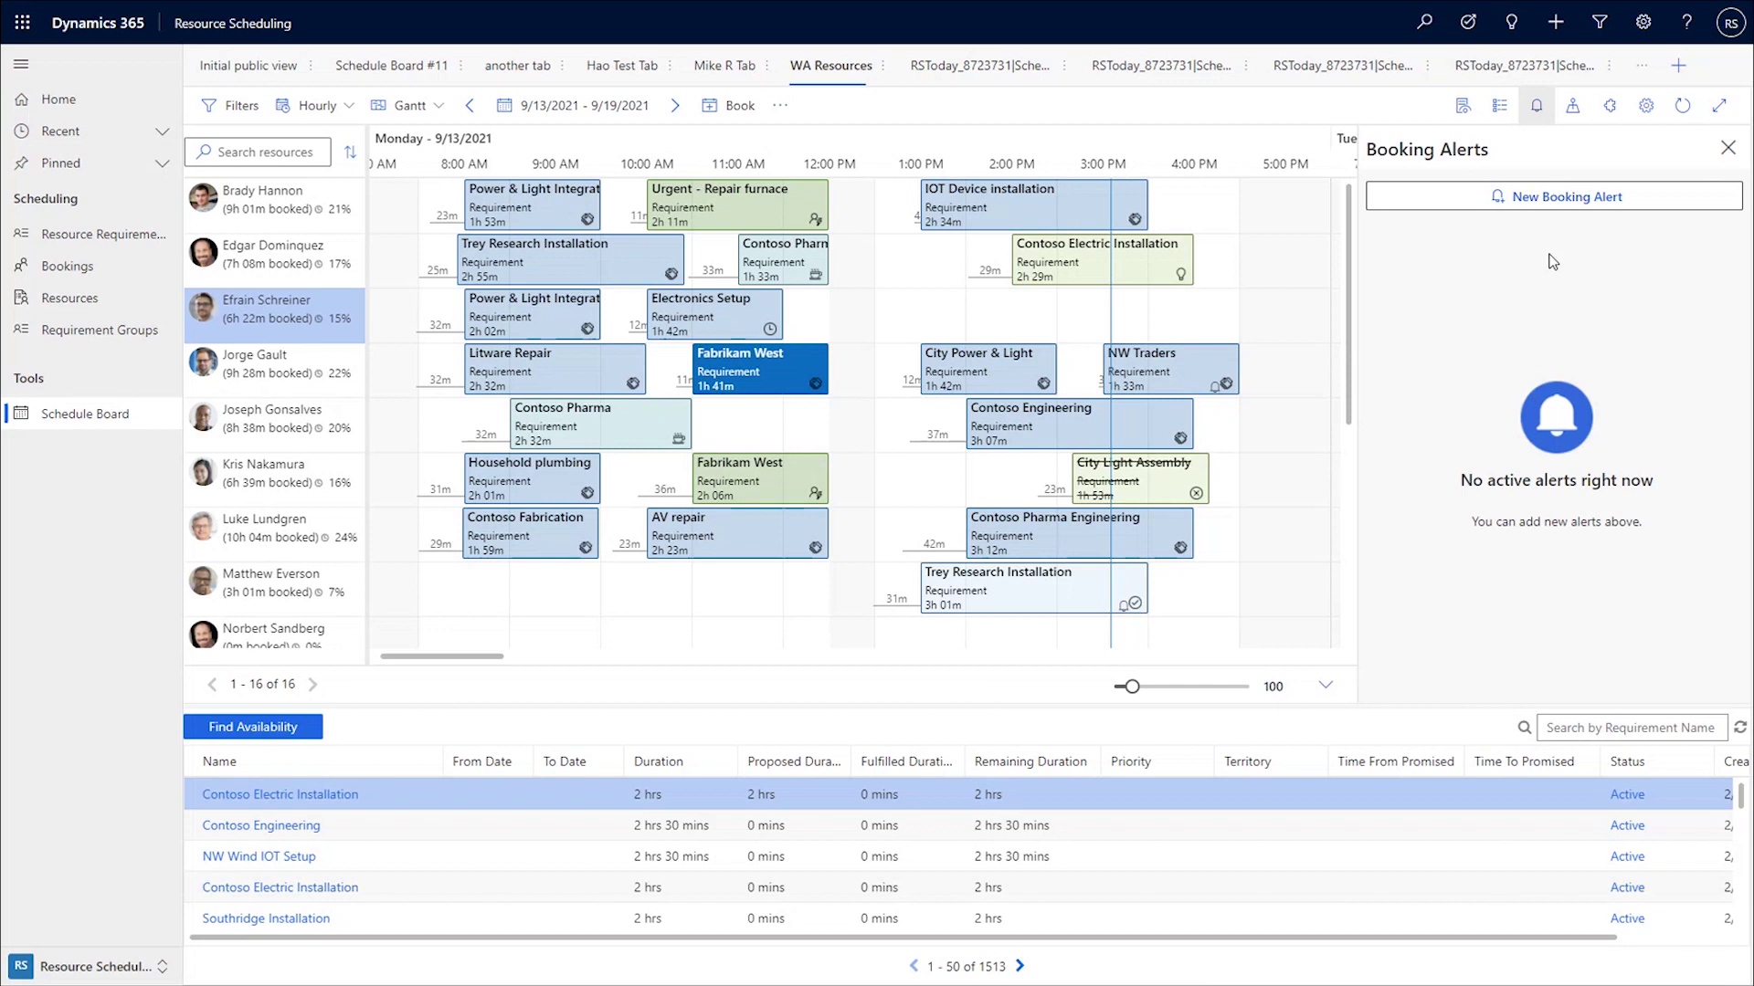
Select Monday afternoon's NW Traders booking to view its details, deselect it, and close the booking alerts
{"action": "left_click", "coordinate": [1207, 389]}
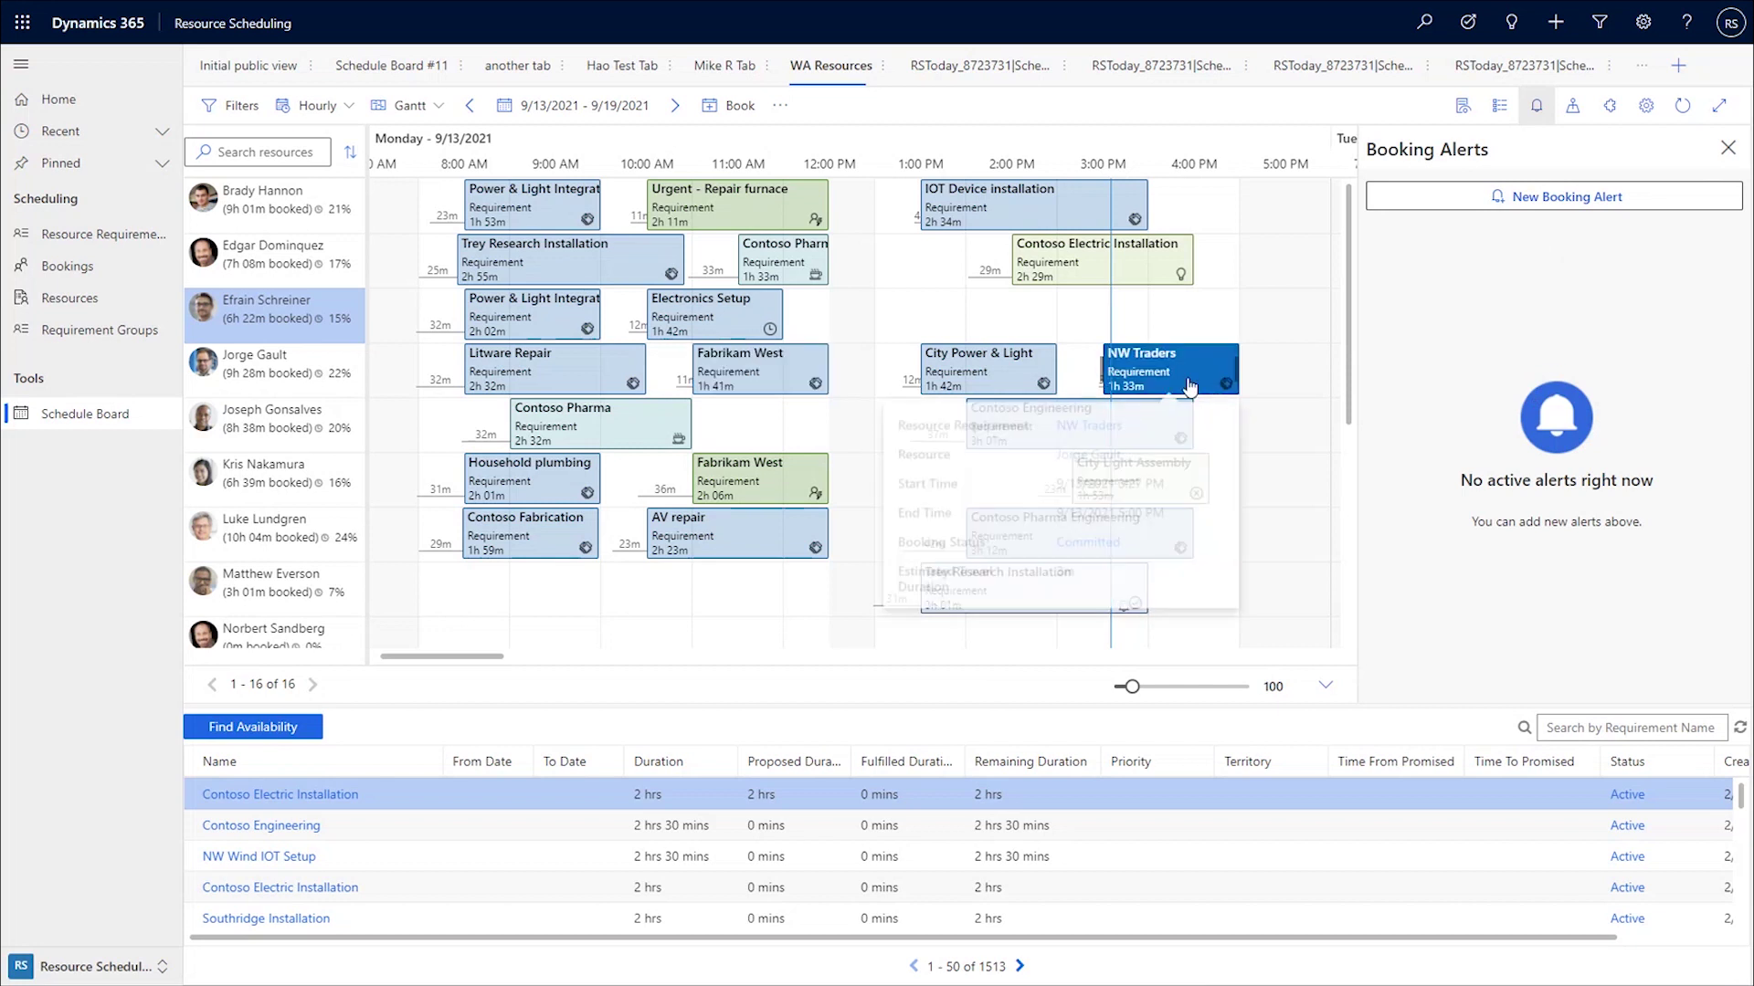
{"action": "left_click", "coordinate": [901, 448]}
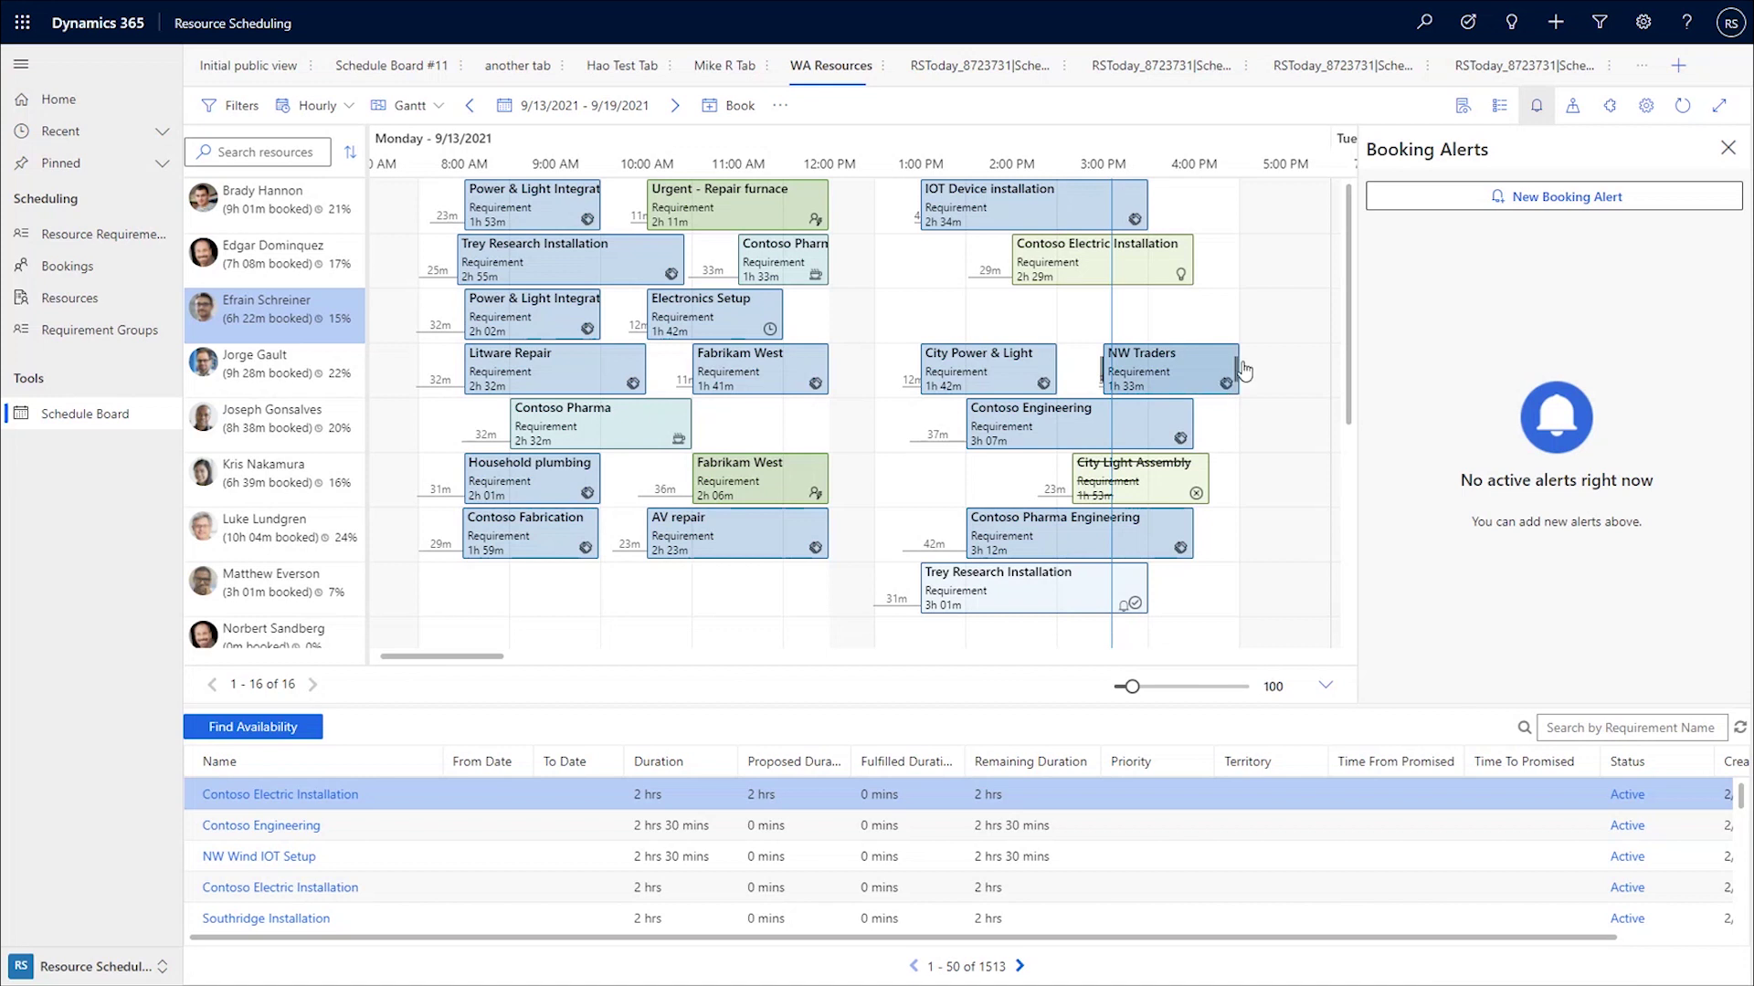
{"action": "left_click", "coordinate": [1724, 158]}
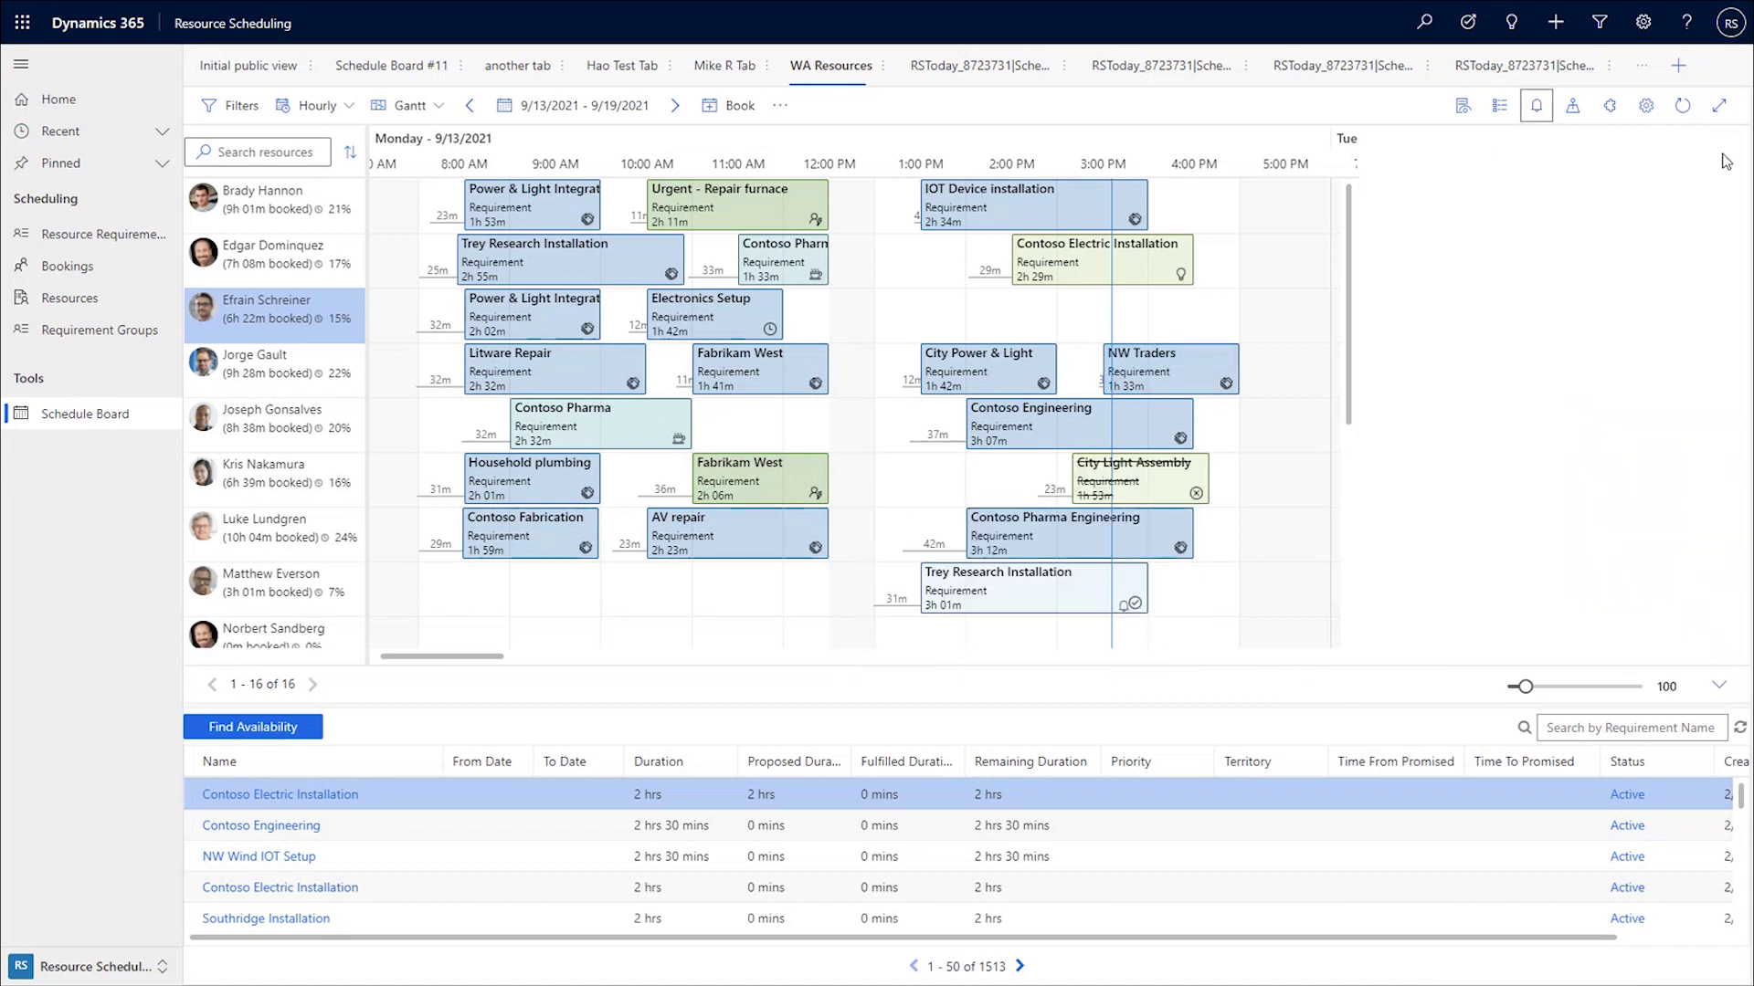
Look at the blank new booking alert form, and close it and the booking alerts without creating an alert
{"action": "left_click", "coordinate": [1530, 109]}
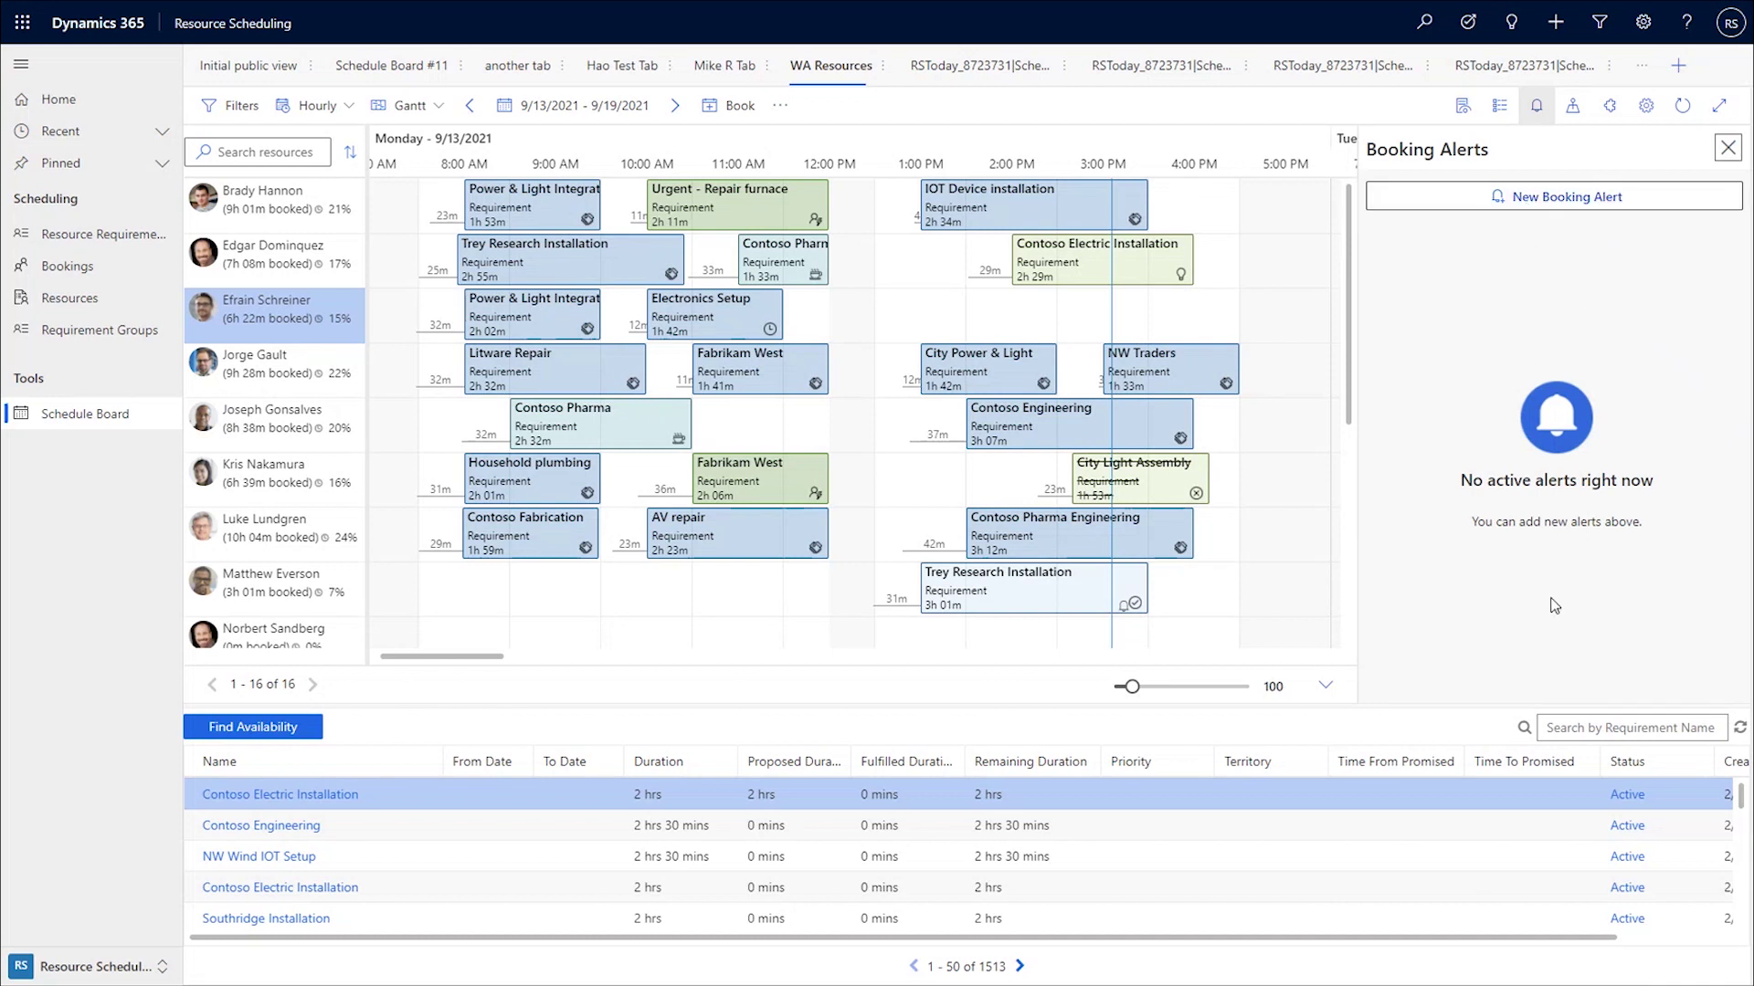
{"action": "left_click", "coordinate": [1491, 200]}
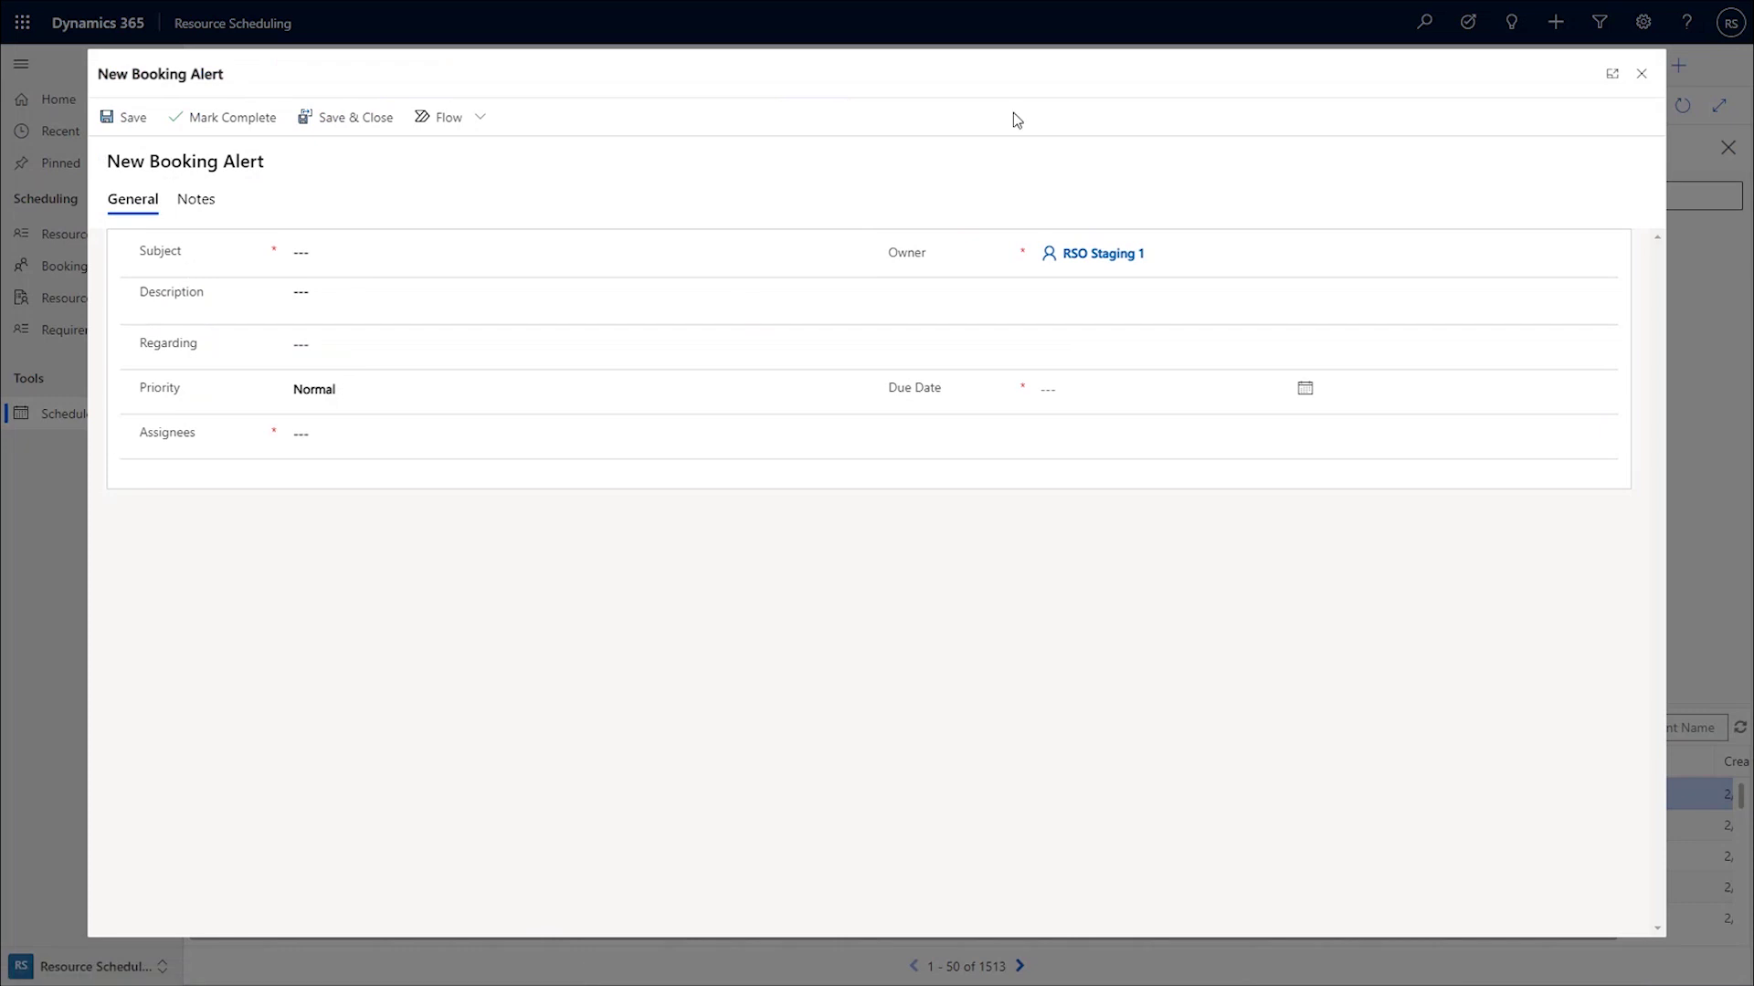
{"action": "left_click", "coordinate": [1641, 73]}
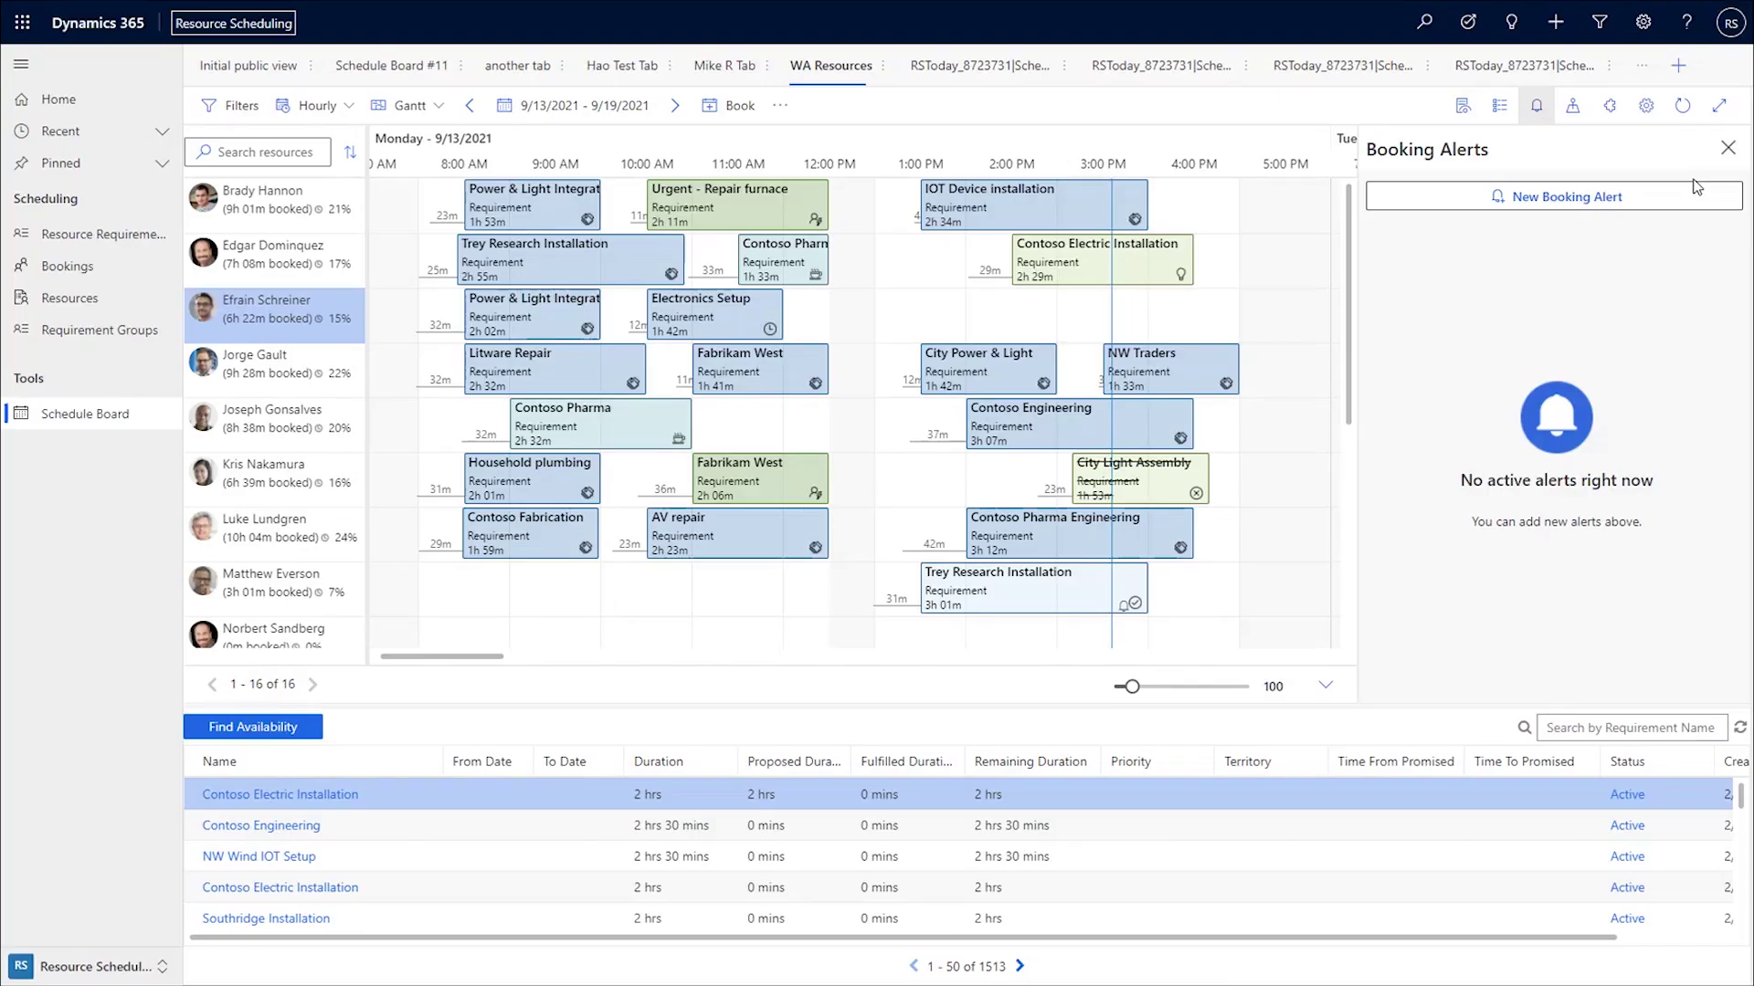
{"action": "left_click", "coordinate": [1728, 148]}
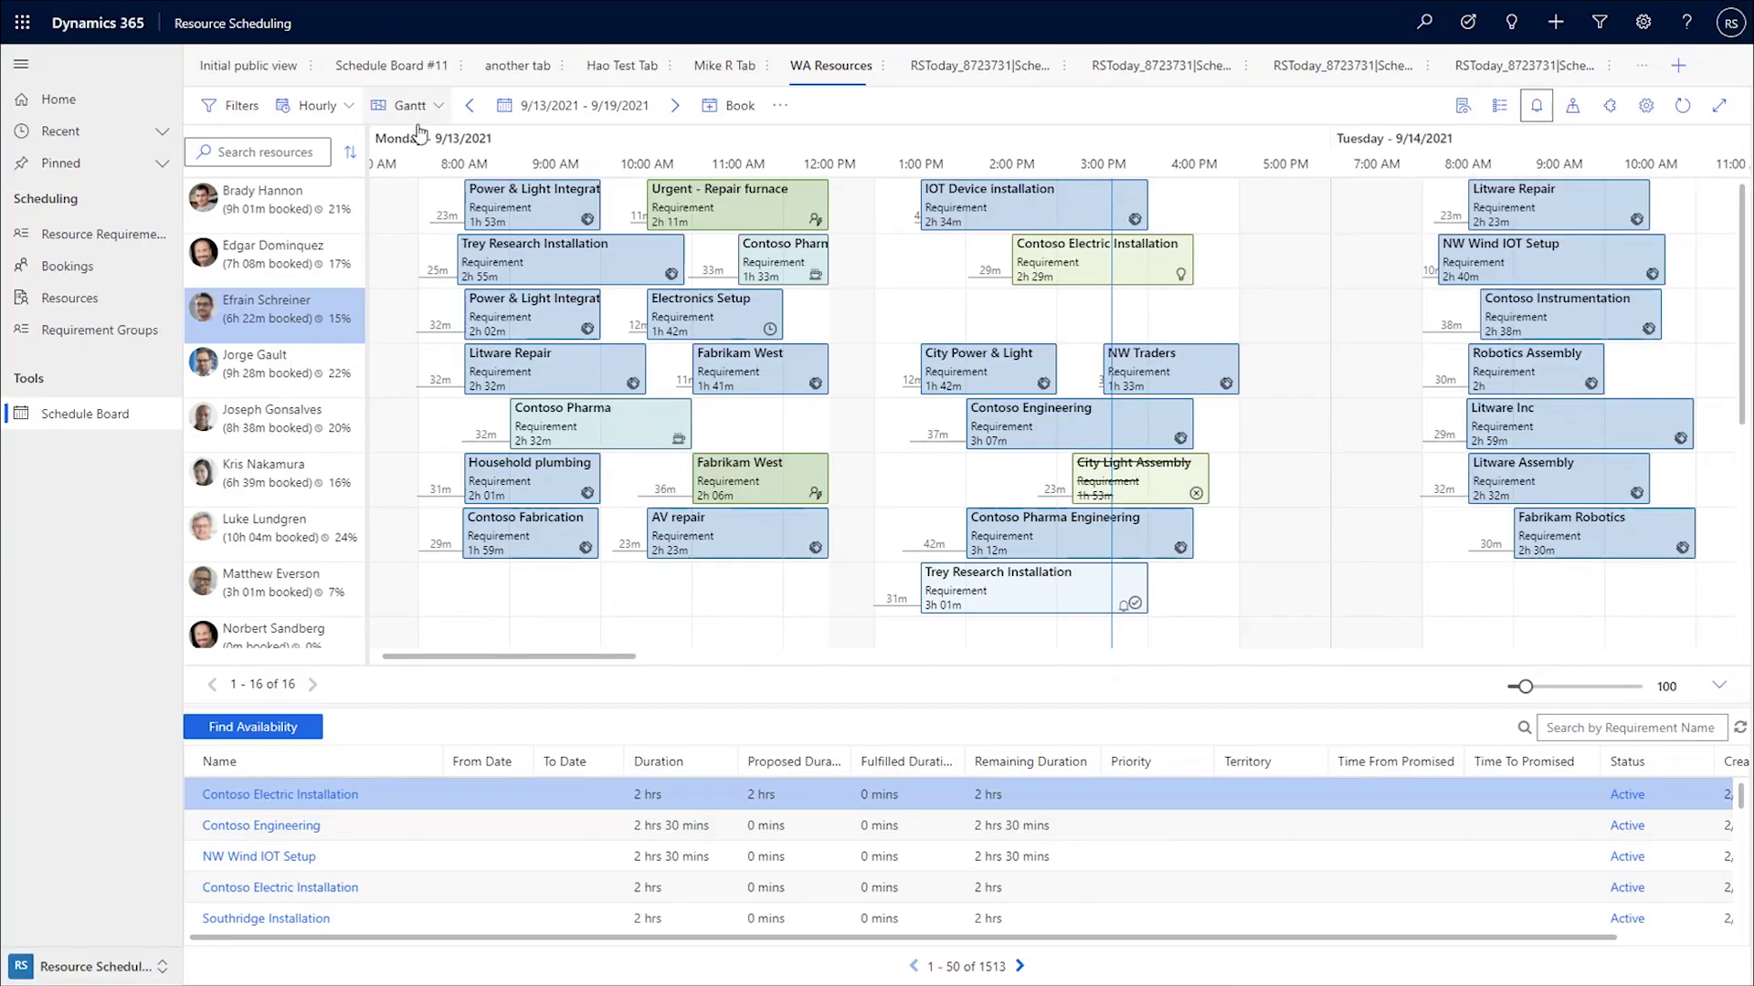
{"action": "left_click", "coordinate": [795, 113]}
{"action": "left_click", "coordinate": [826, 139]}
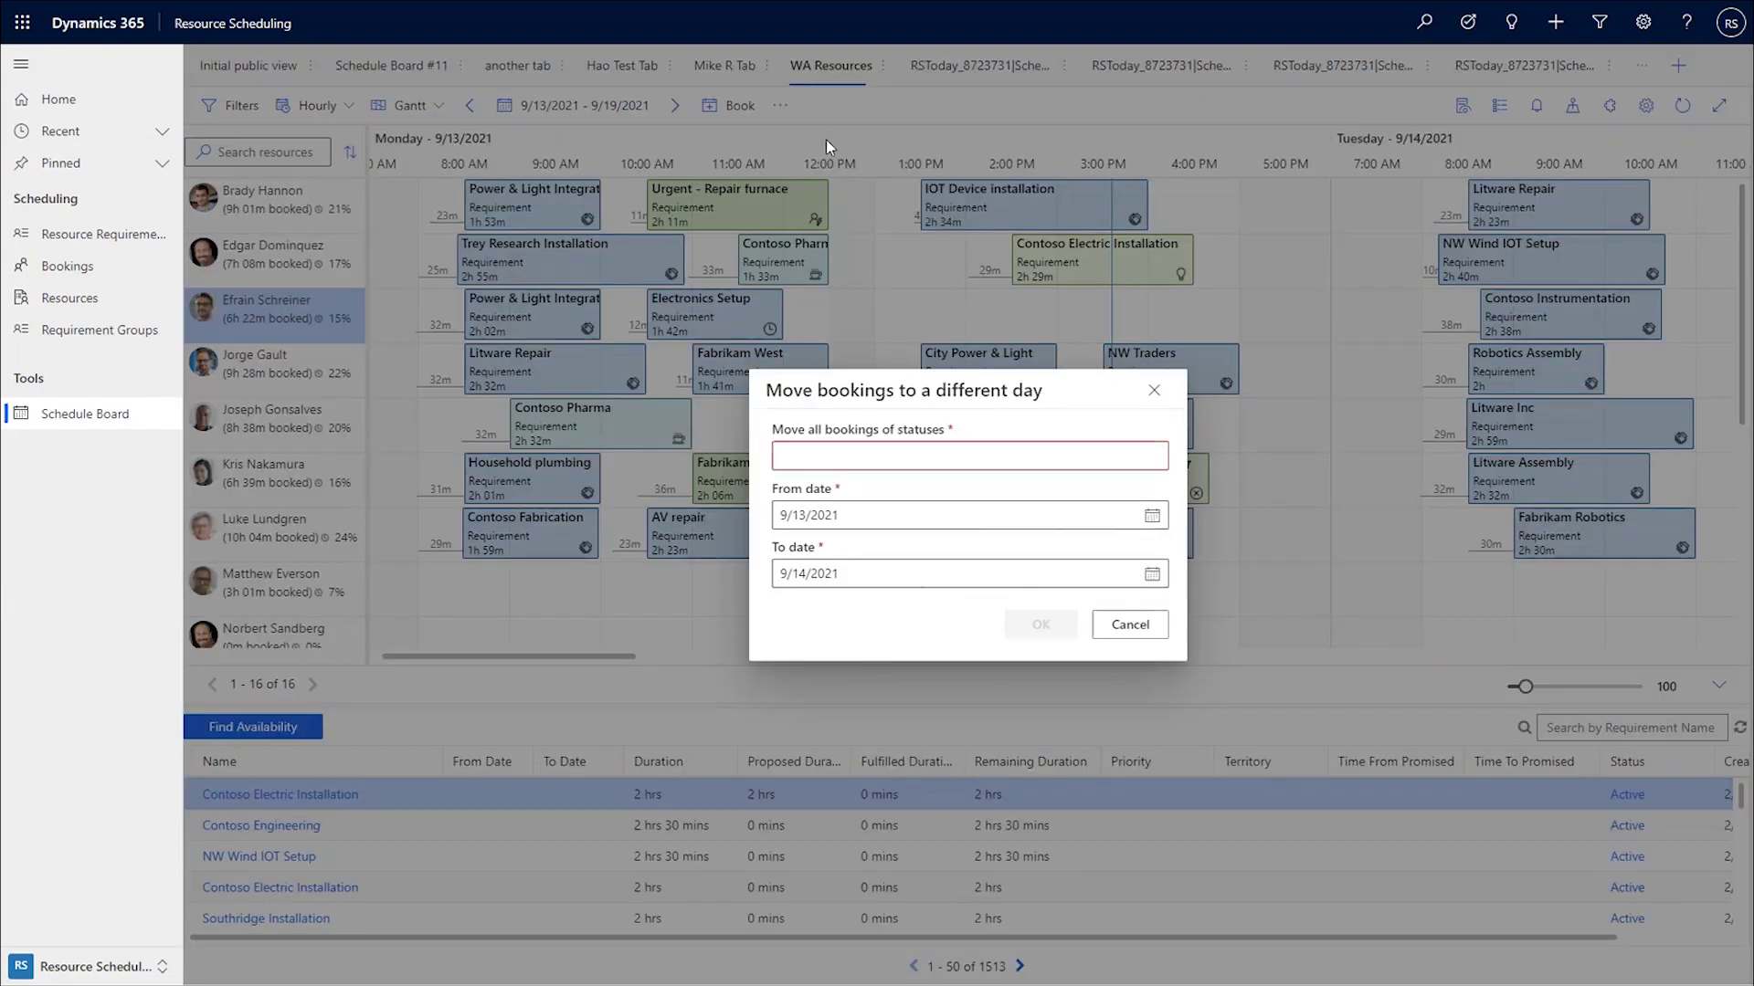
{"action": "left_click", "coordinate": [1005, 456]}
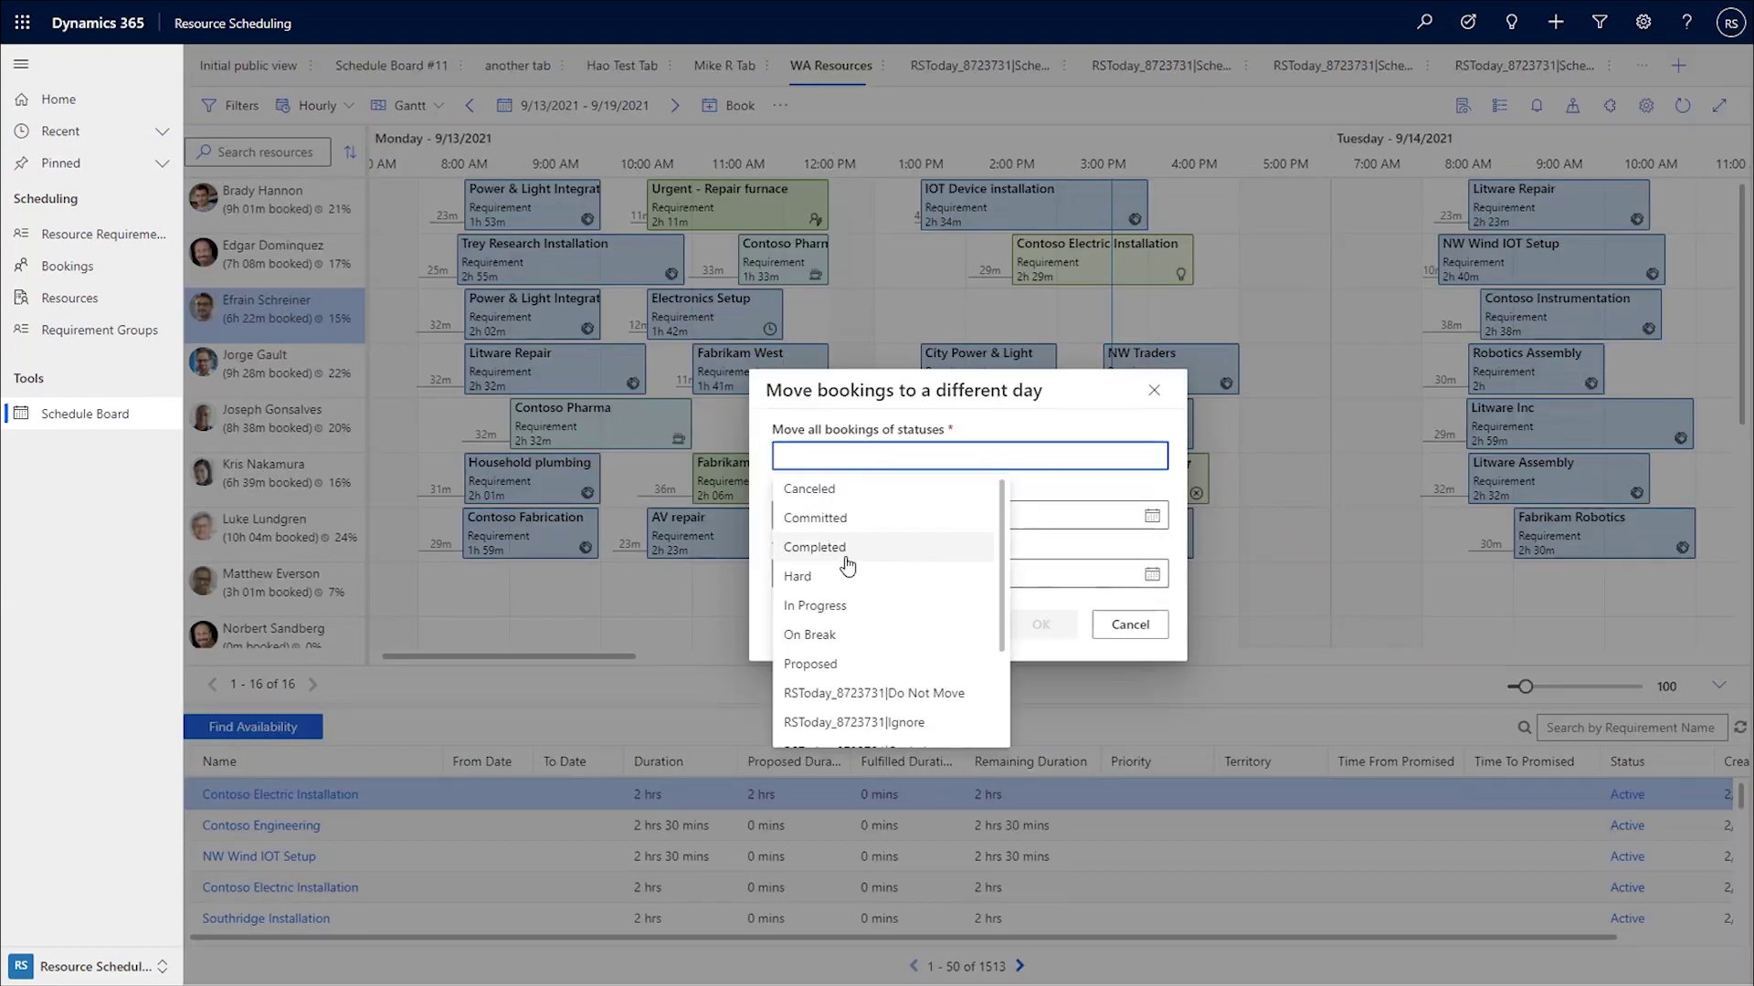
{"action": "left_click", "coordinate": [844, 519]}
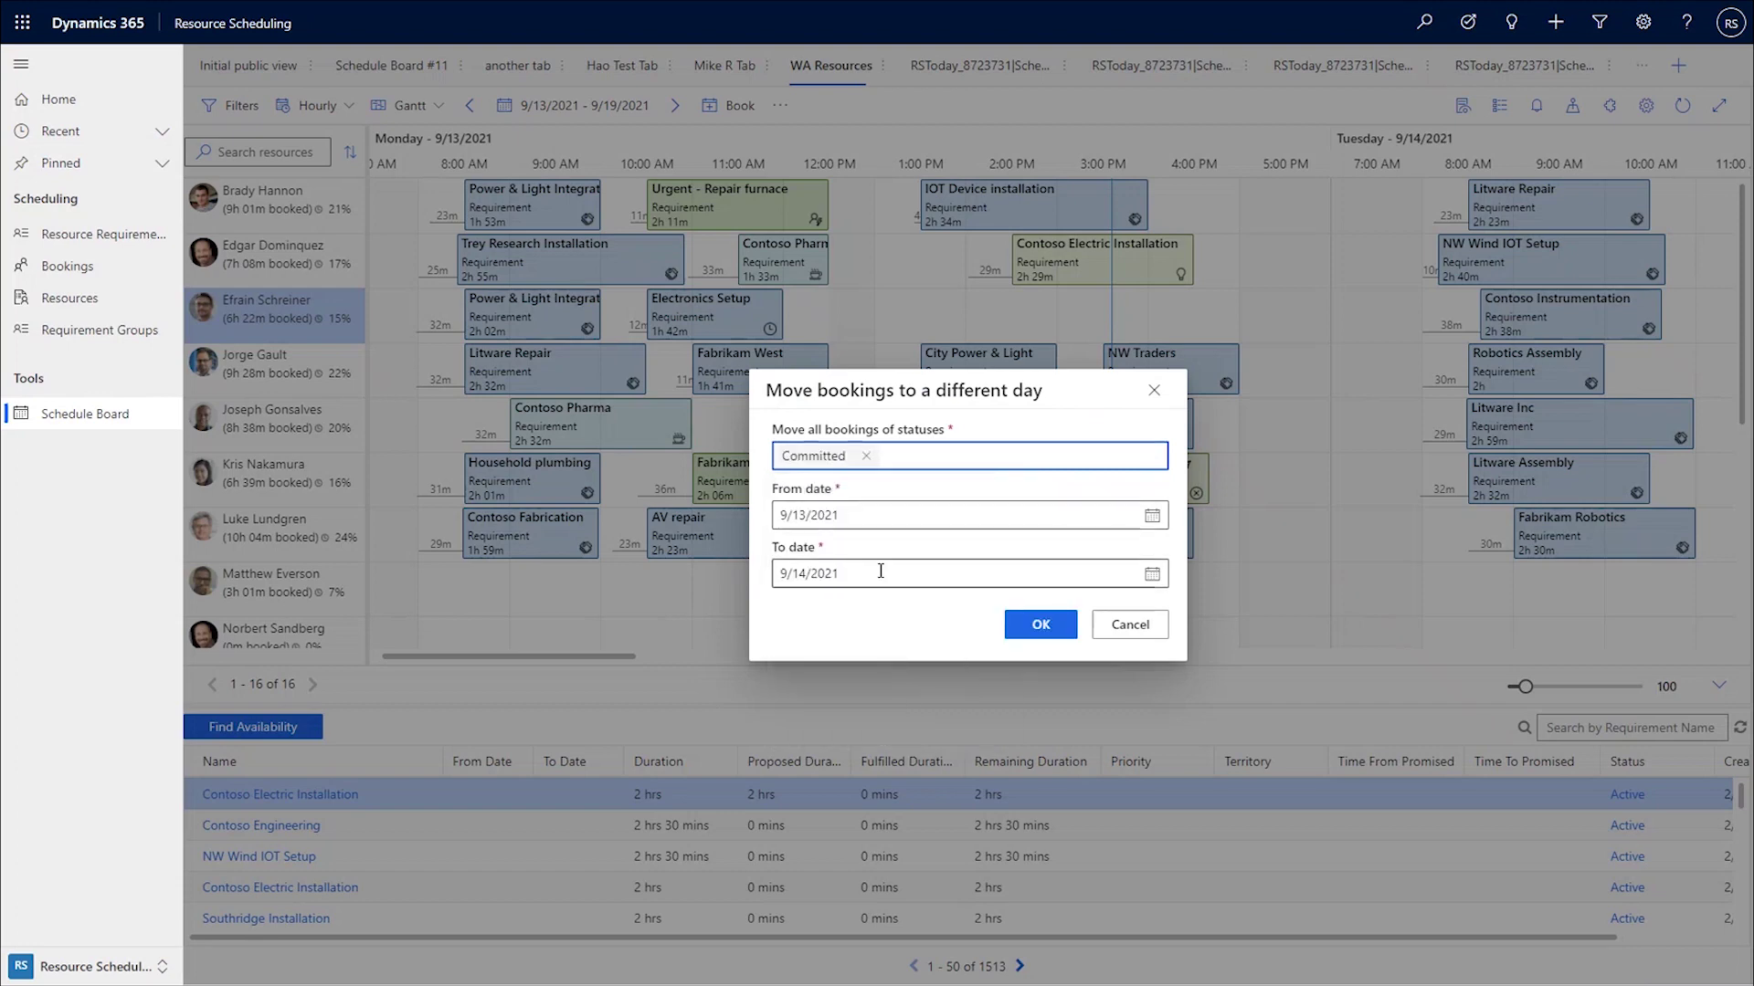
{"action": "left_click", "coordinate": [1123, 628]}
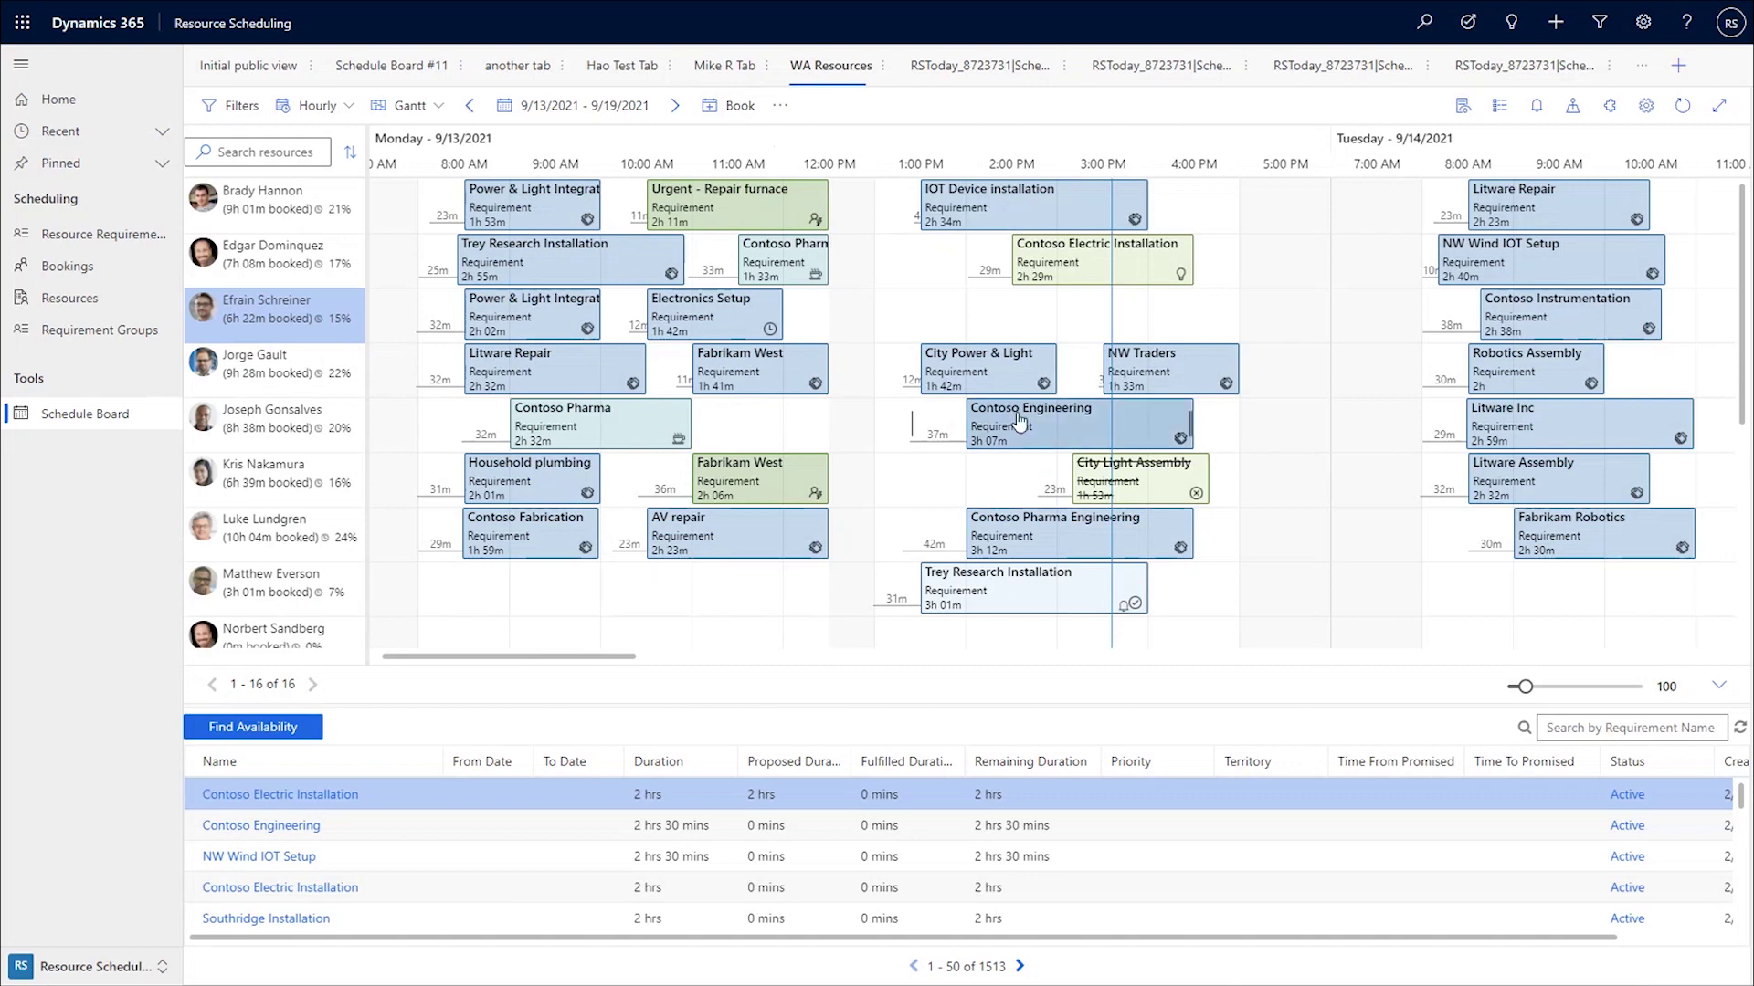
Move all bookings with status Canceled from 9/13/2021 to 9/14/2021, and check the City Light Assembly booking on Tuesday
{"action": "left_click", "coordinate": [779, 105]}
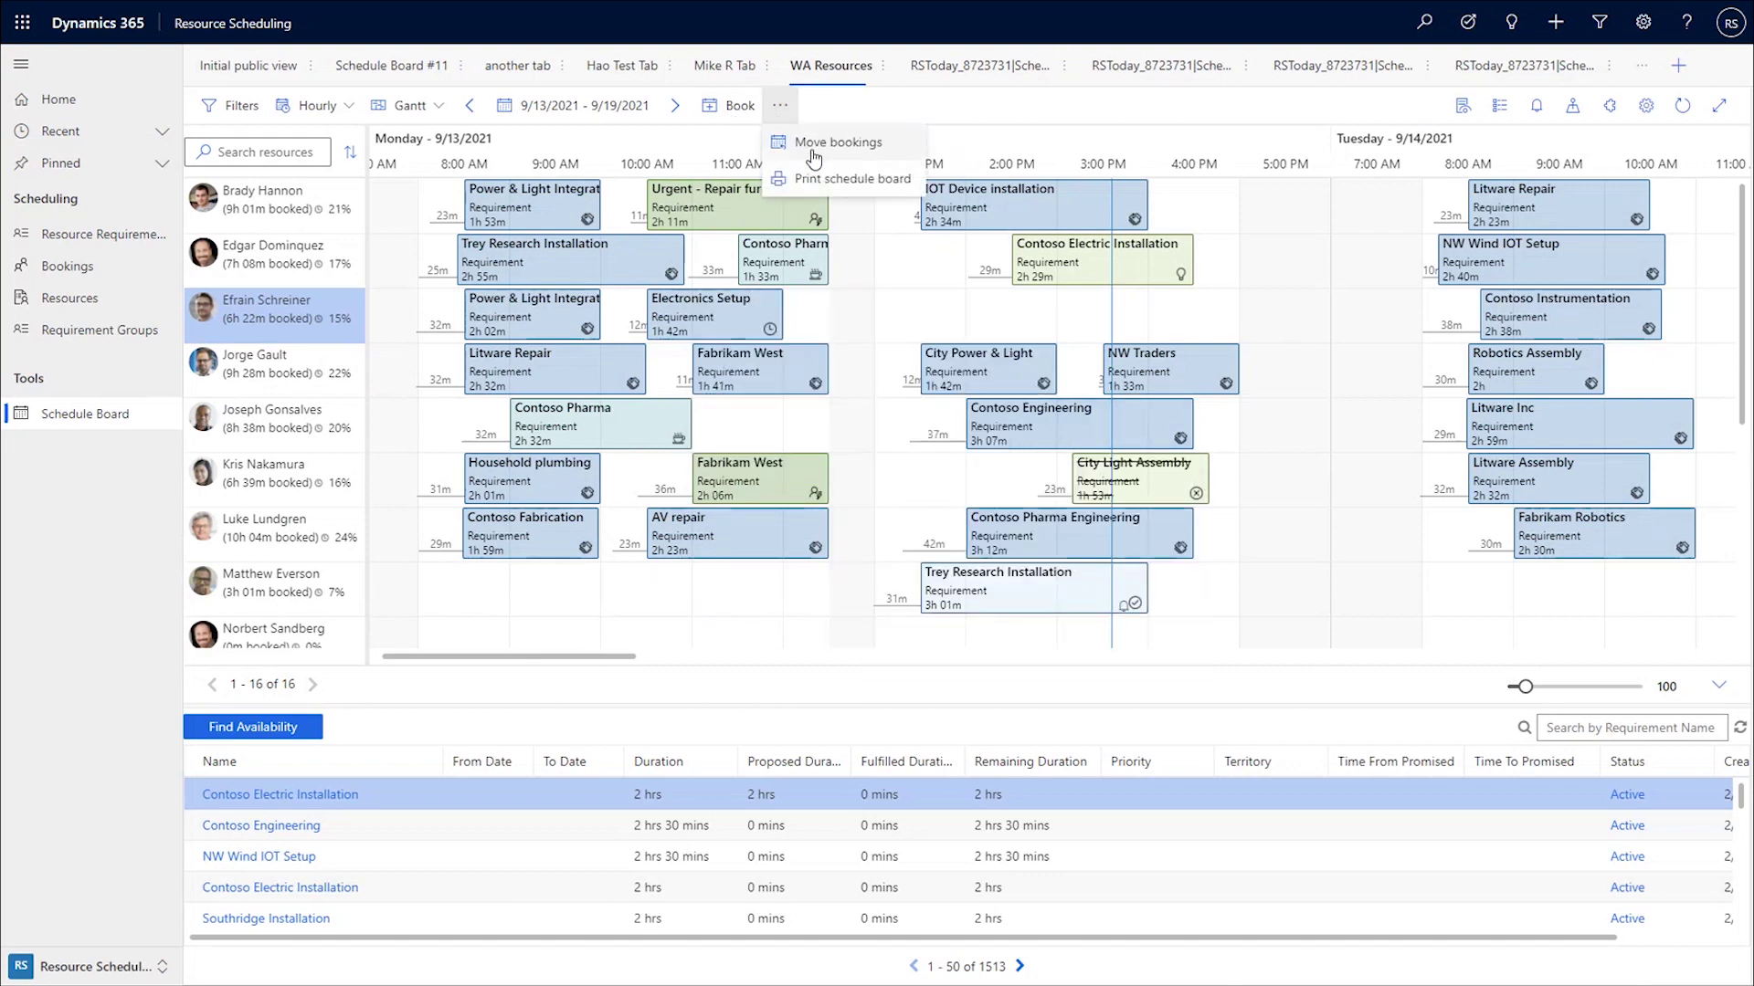
{"action": "left_click", "coordinate": [814, 146]}
{"action": "left_click", "coordinate": [859, 456]}
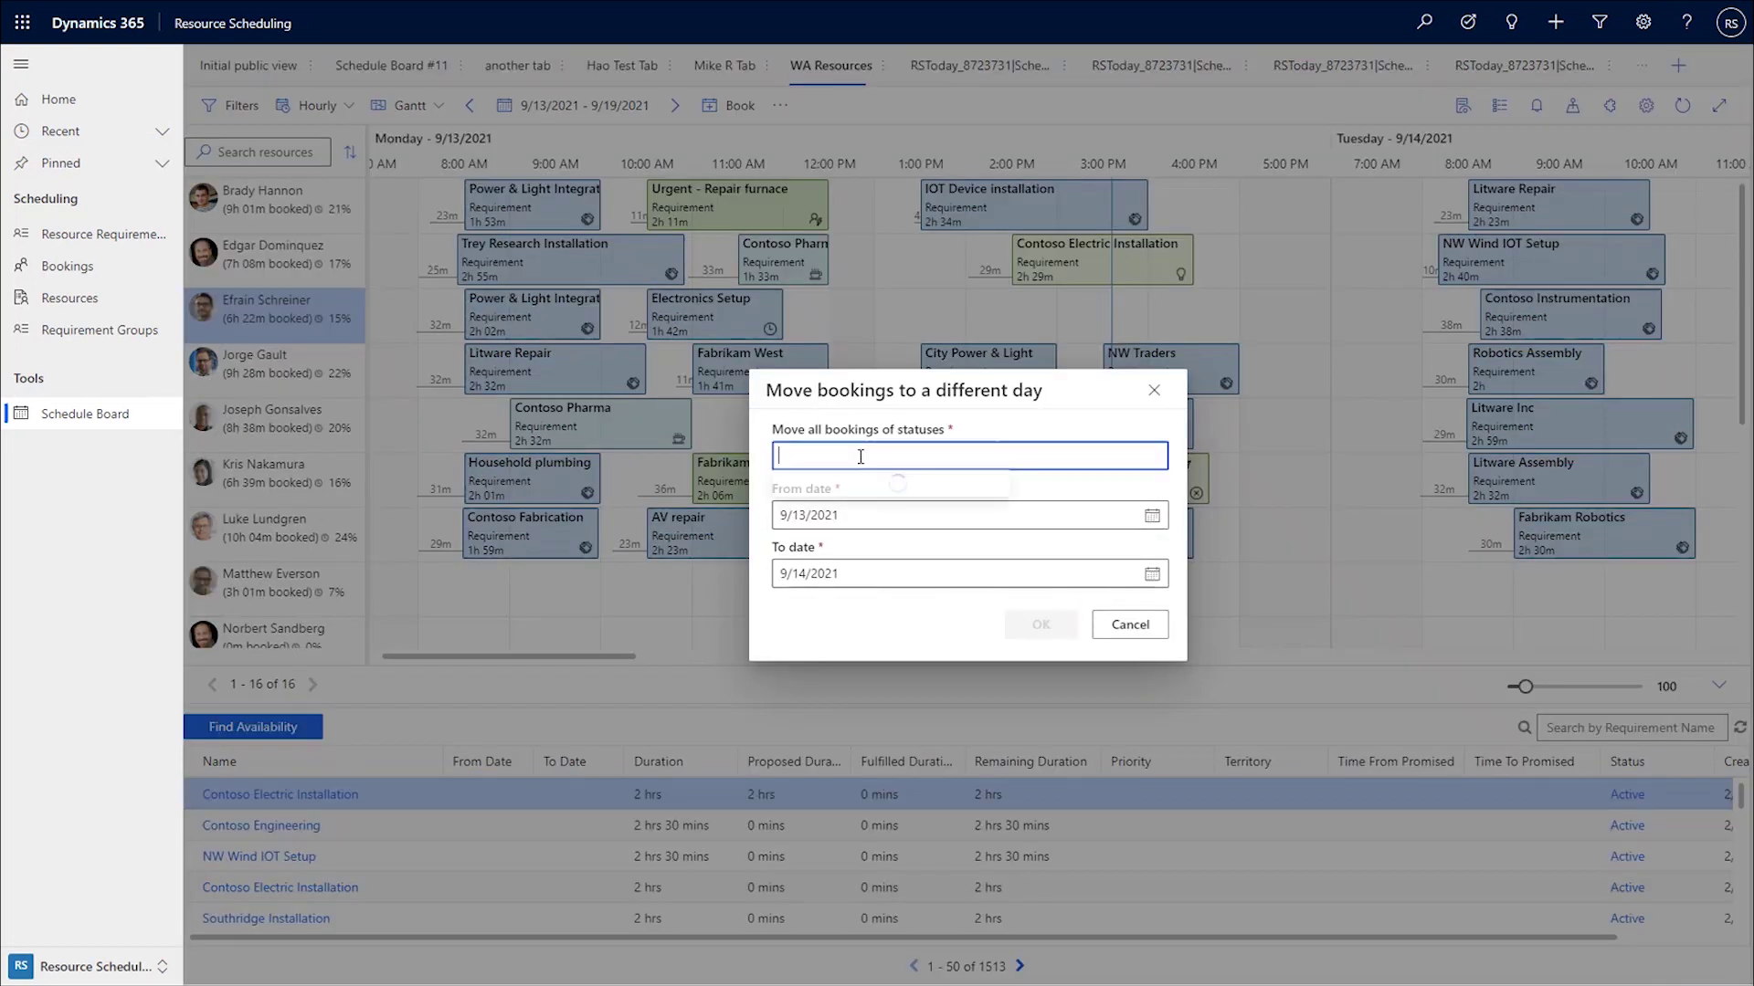
{"action": "left_click", "coordinate": [859, 486]}
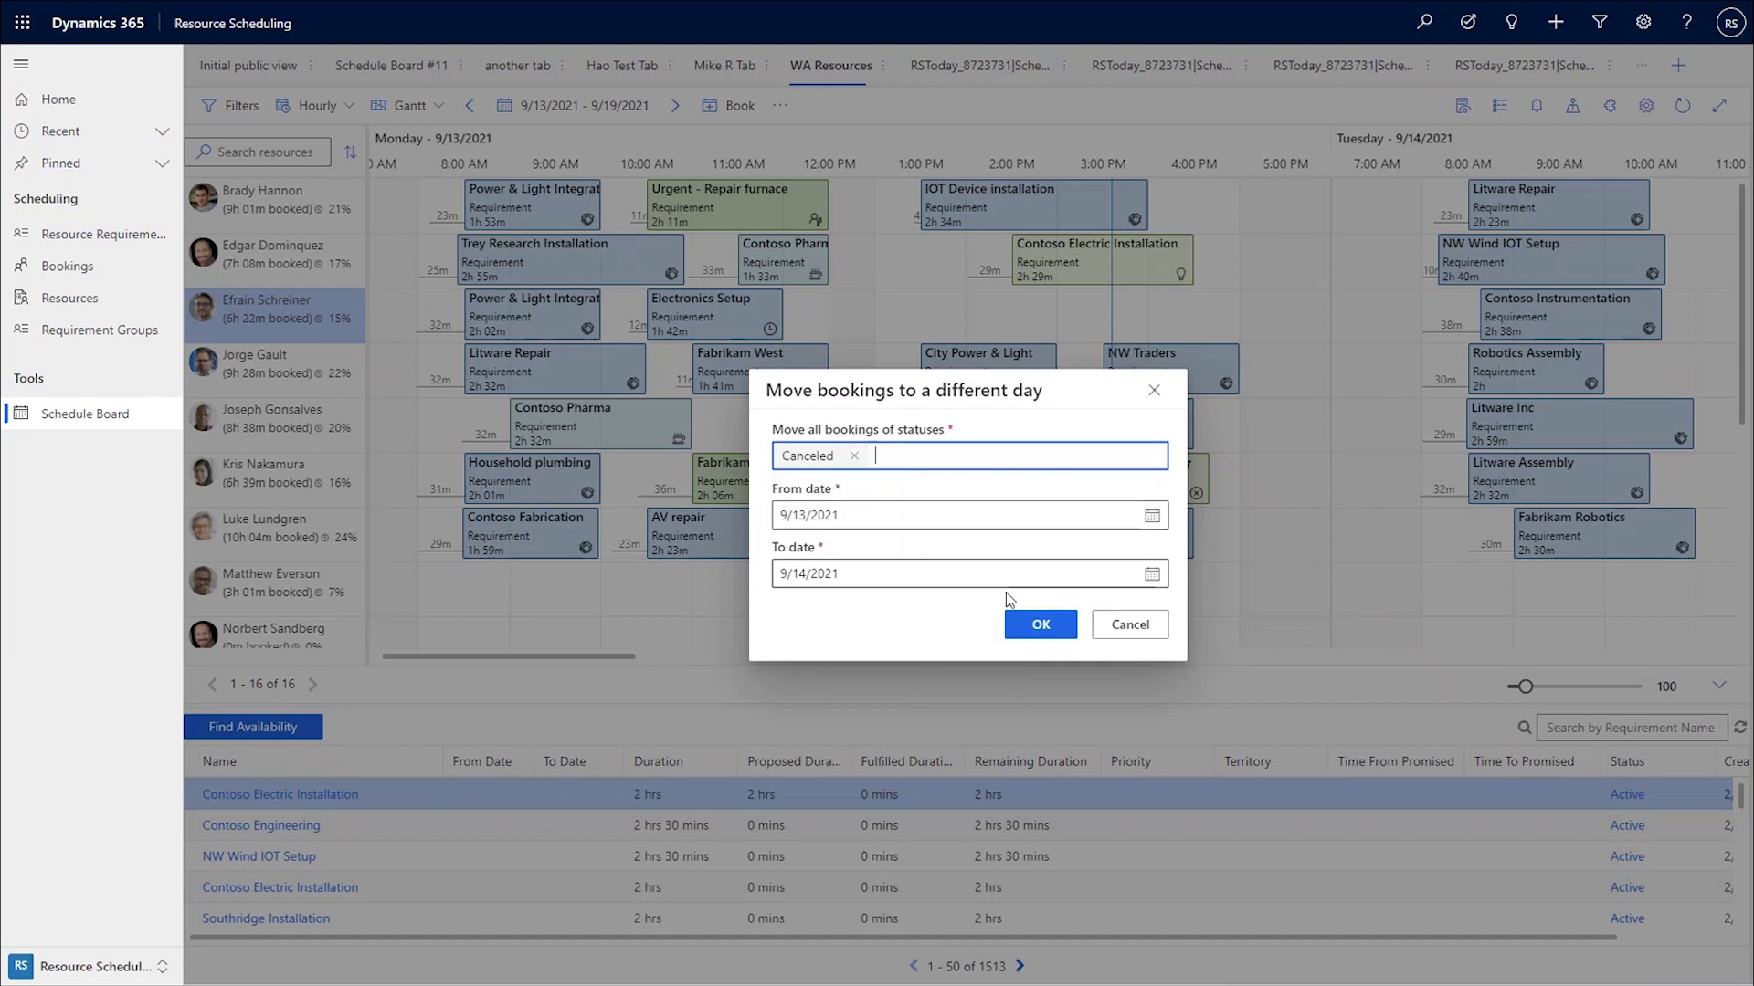
{"action": "left_click", "coordinate": [1021, 625]}
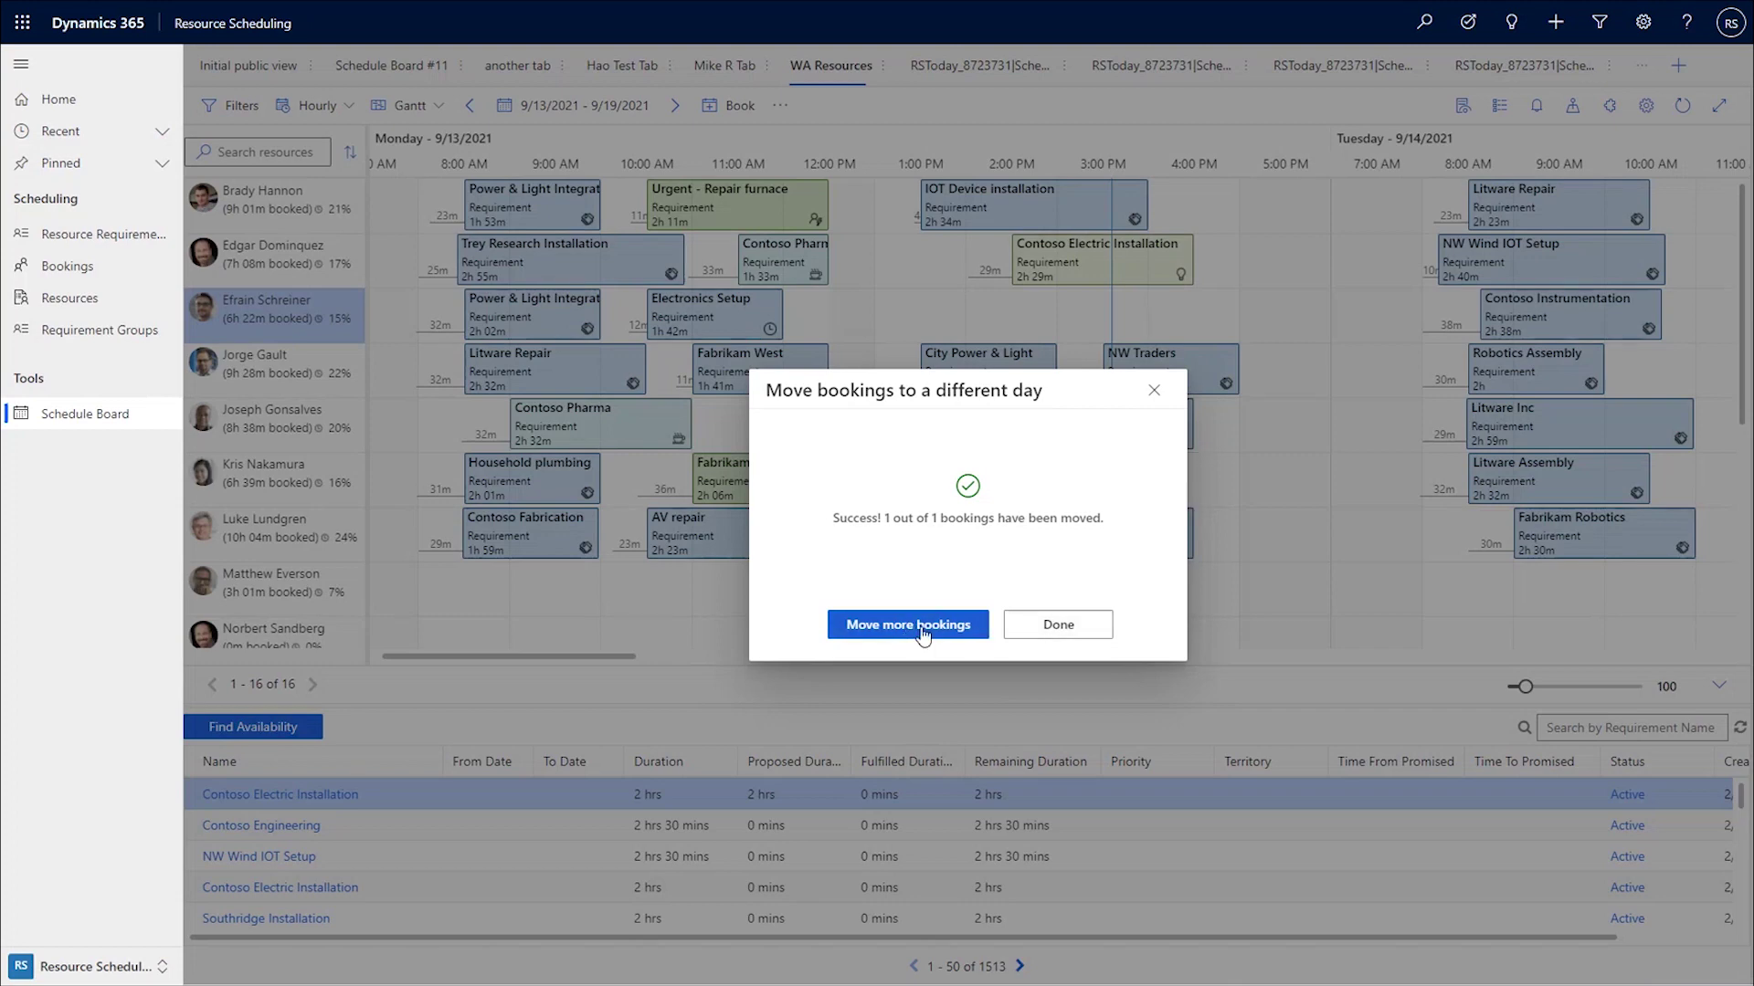
{"action": "left_click", "coordinate": [1044, 632]}
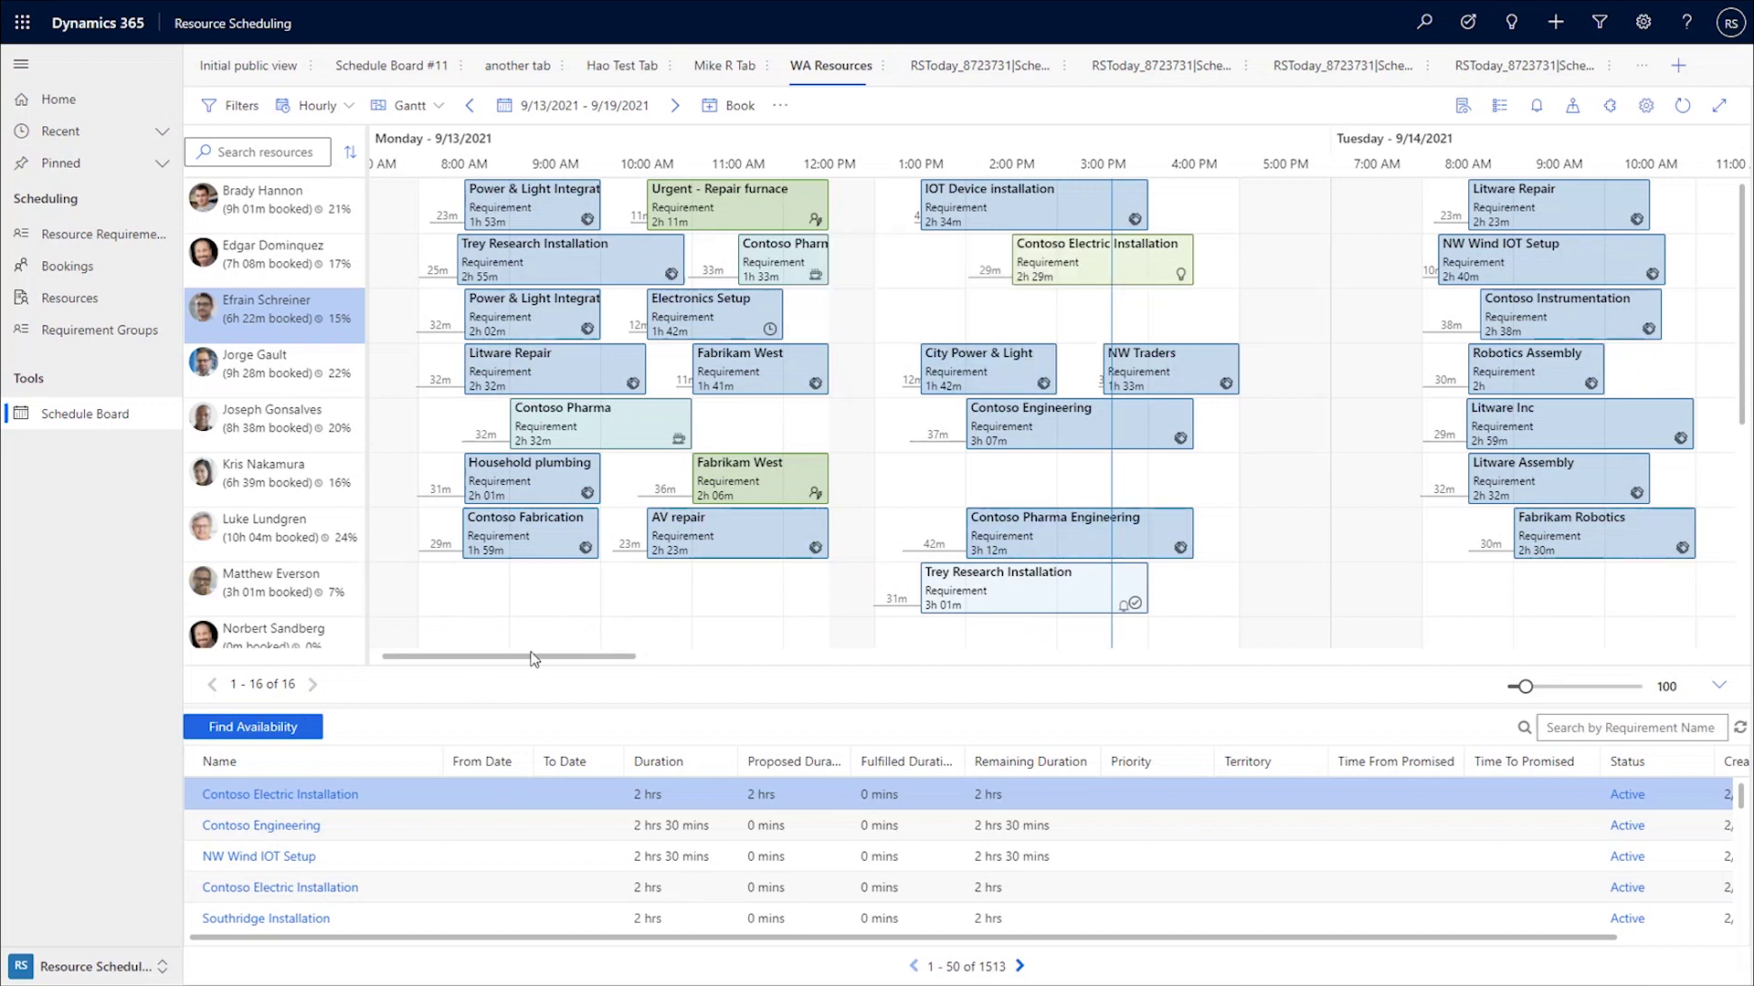
{"action": "left_click_drag", "start_coordinate": [545, 656], "coordinate": [700, 662]}
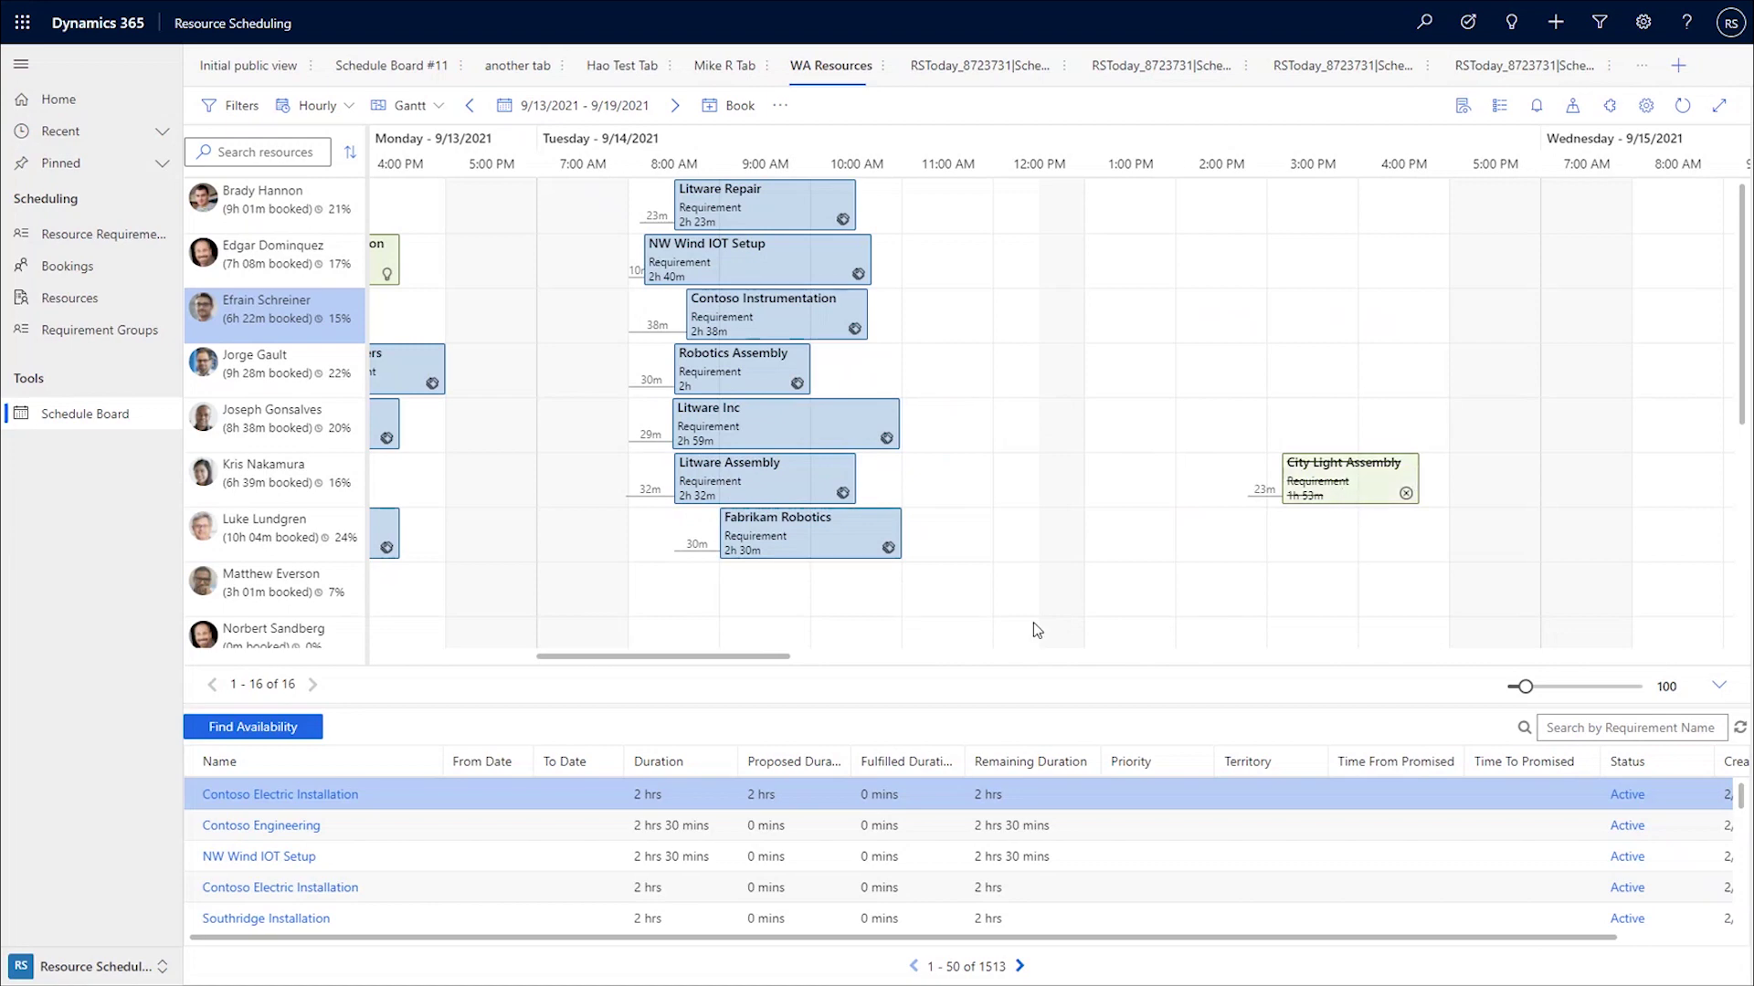
{"action": "left_click_drag", "start_coordinate": [747, 656], "coordinate": [611, 668]}
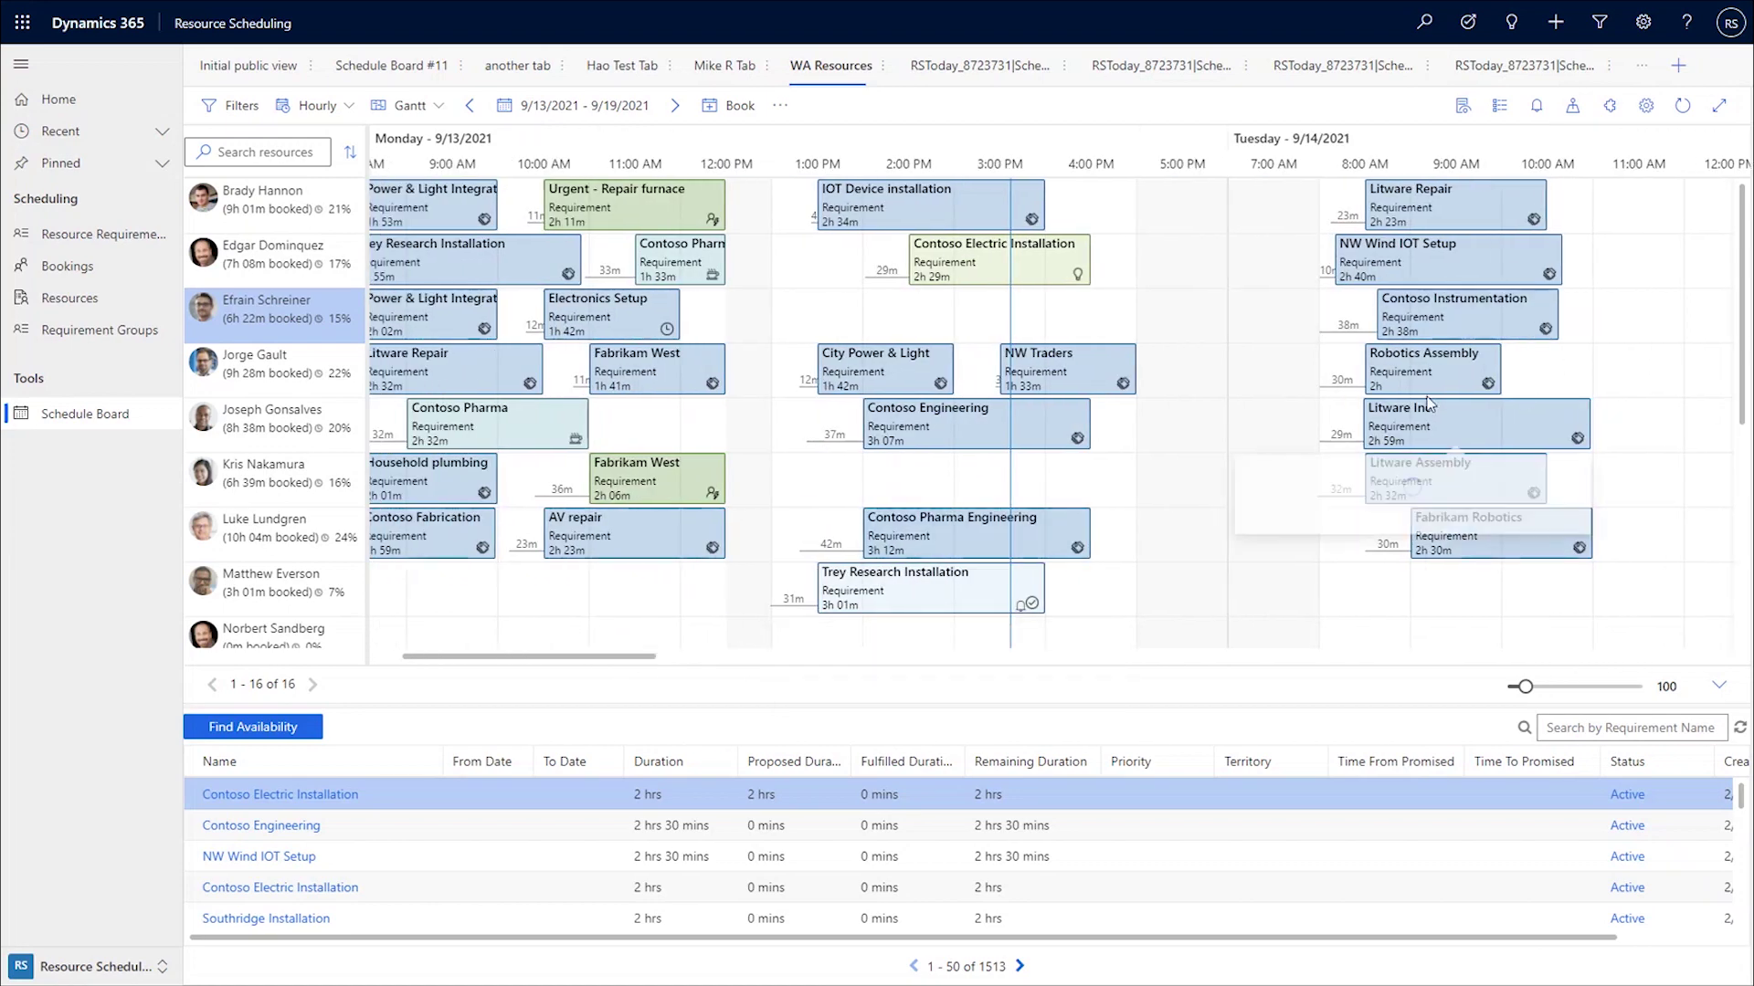
View the print settings for the schedule board, and close them without printing
{"action": "left_click", "coordinate": [779, 106]}
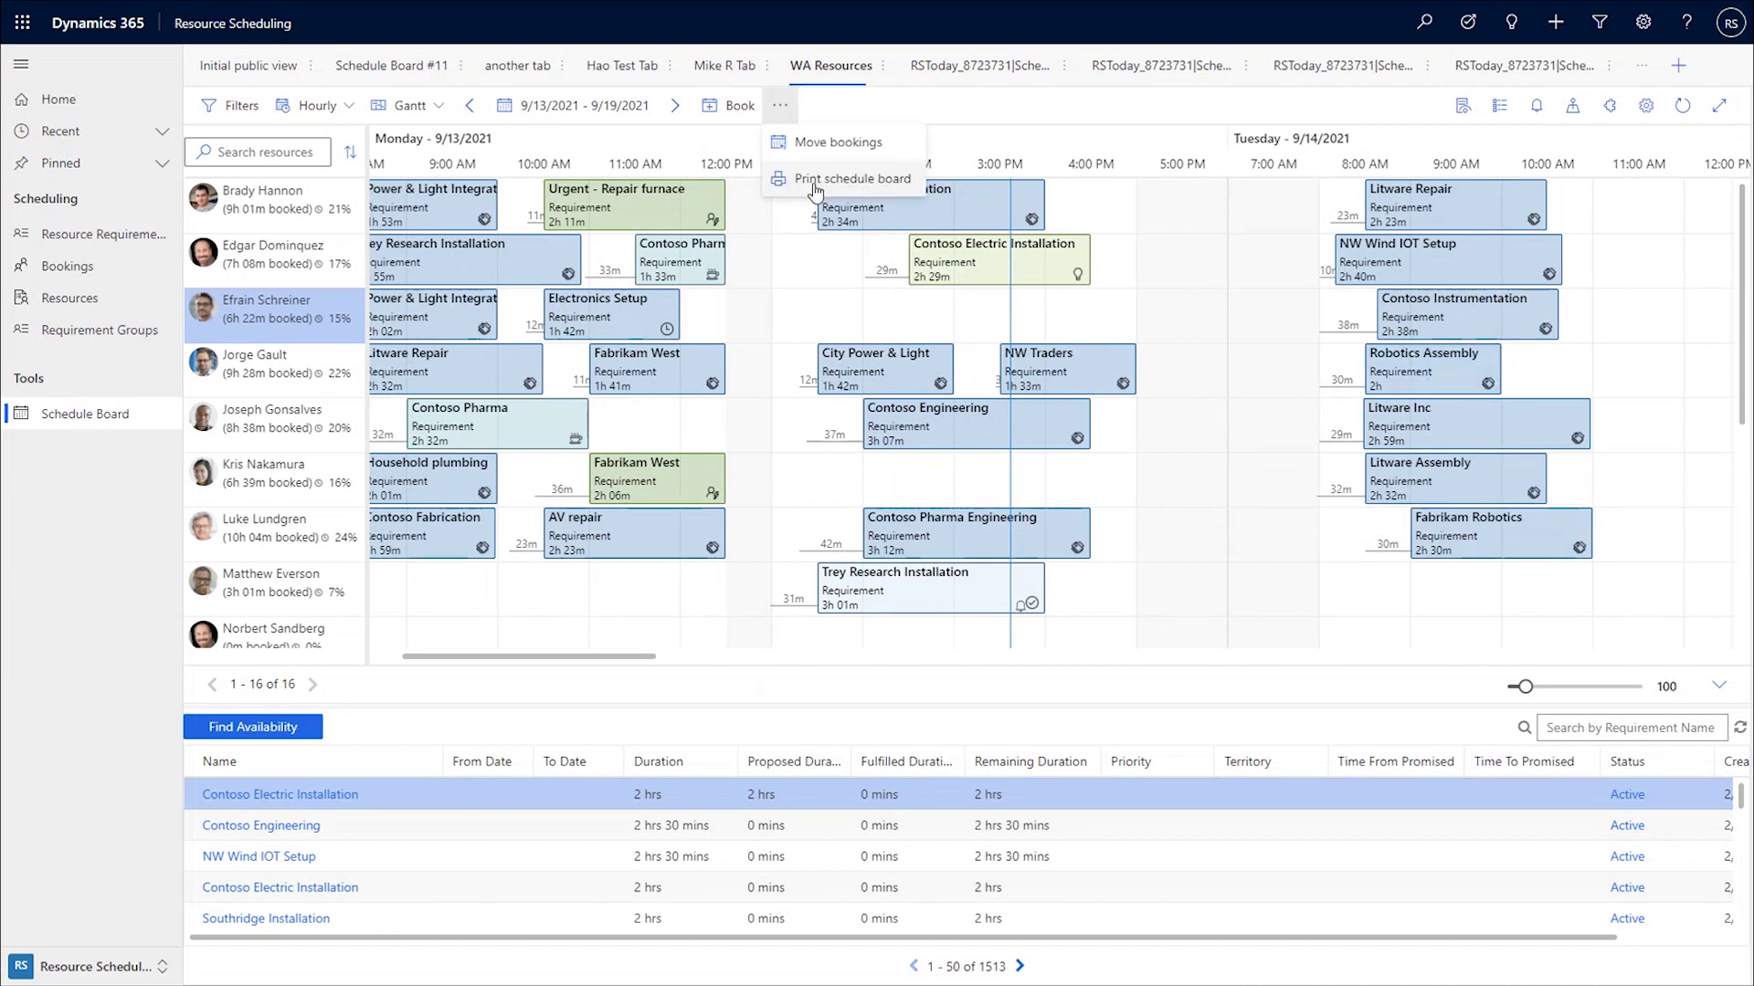
{"action": "left_click", "coordinate": [804, 183]}
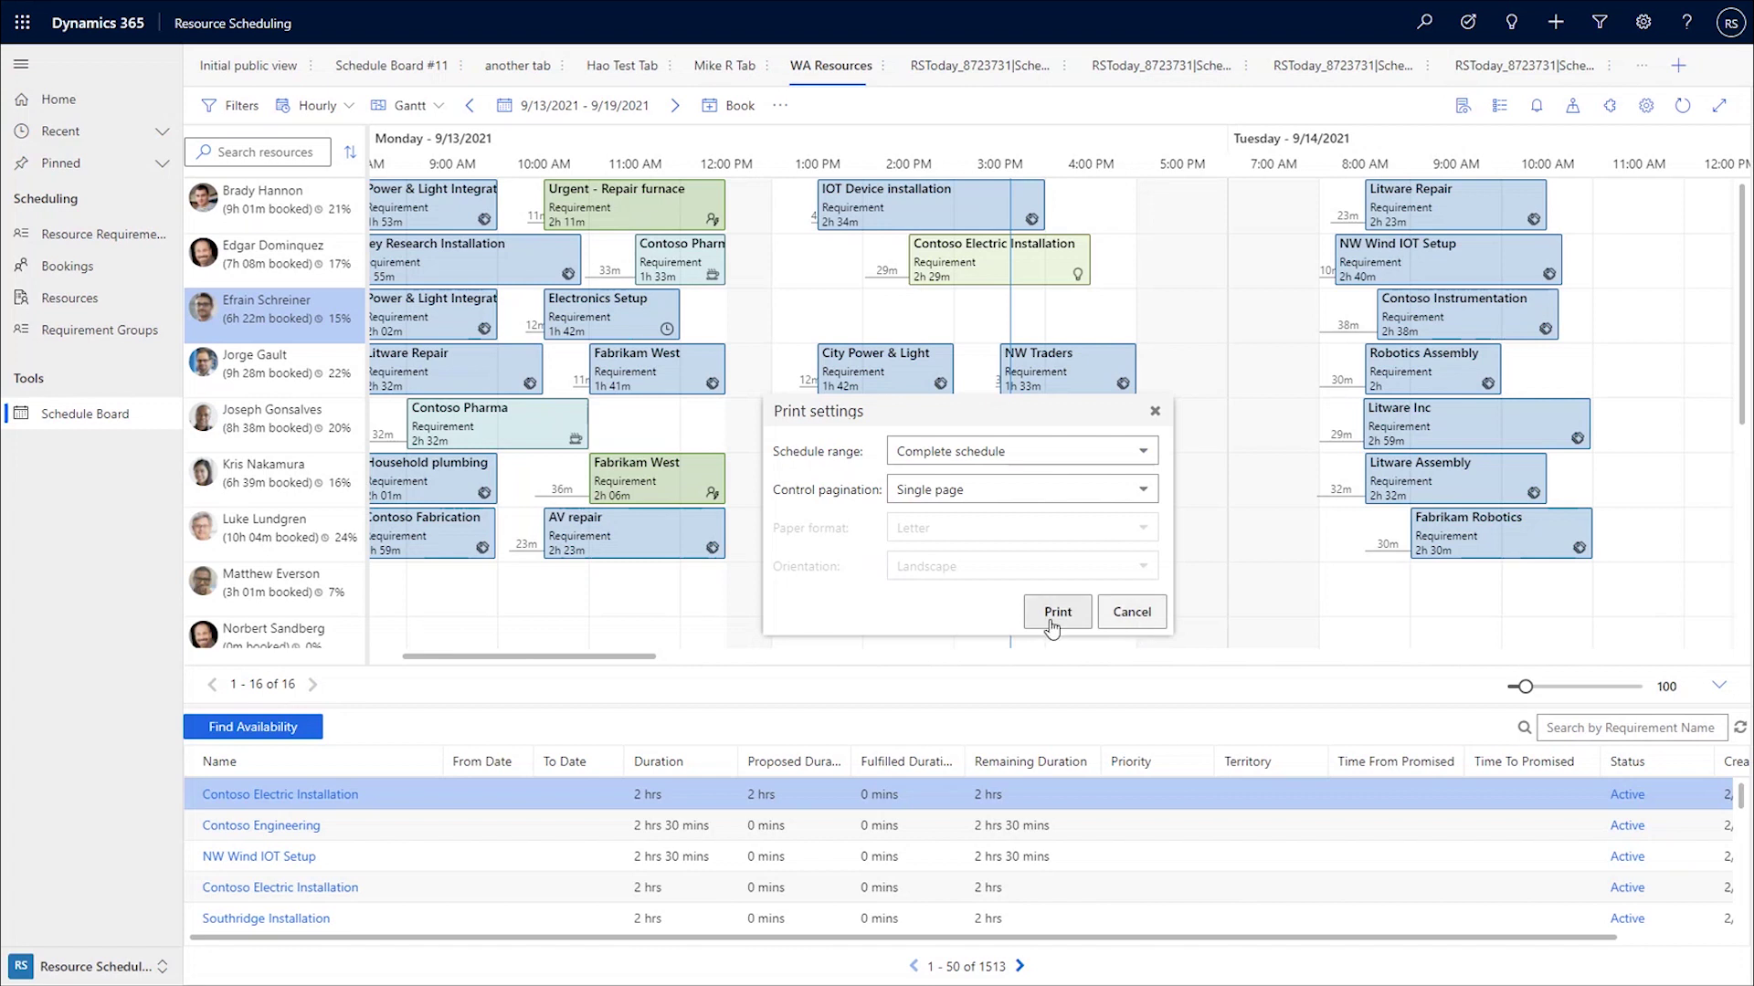
{"action": "left_click", "coordinate": [1129, 611]}
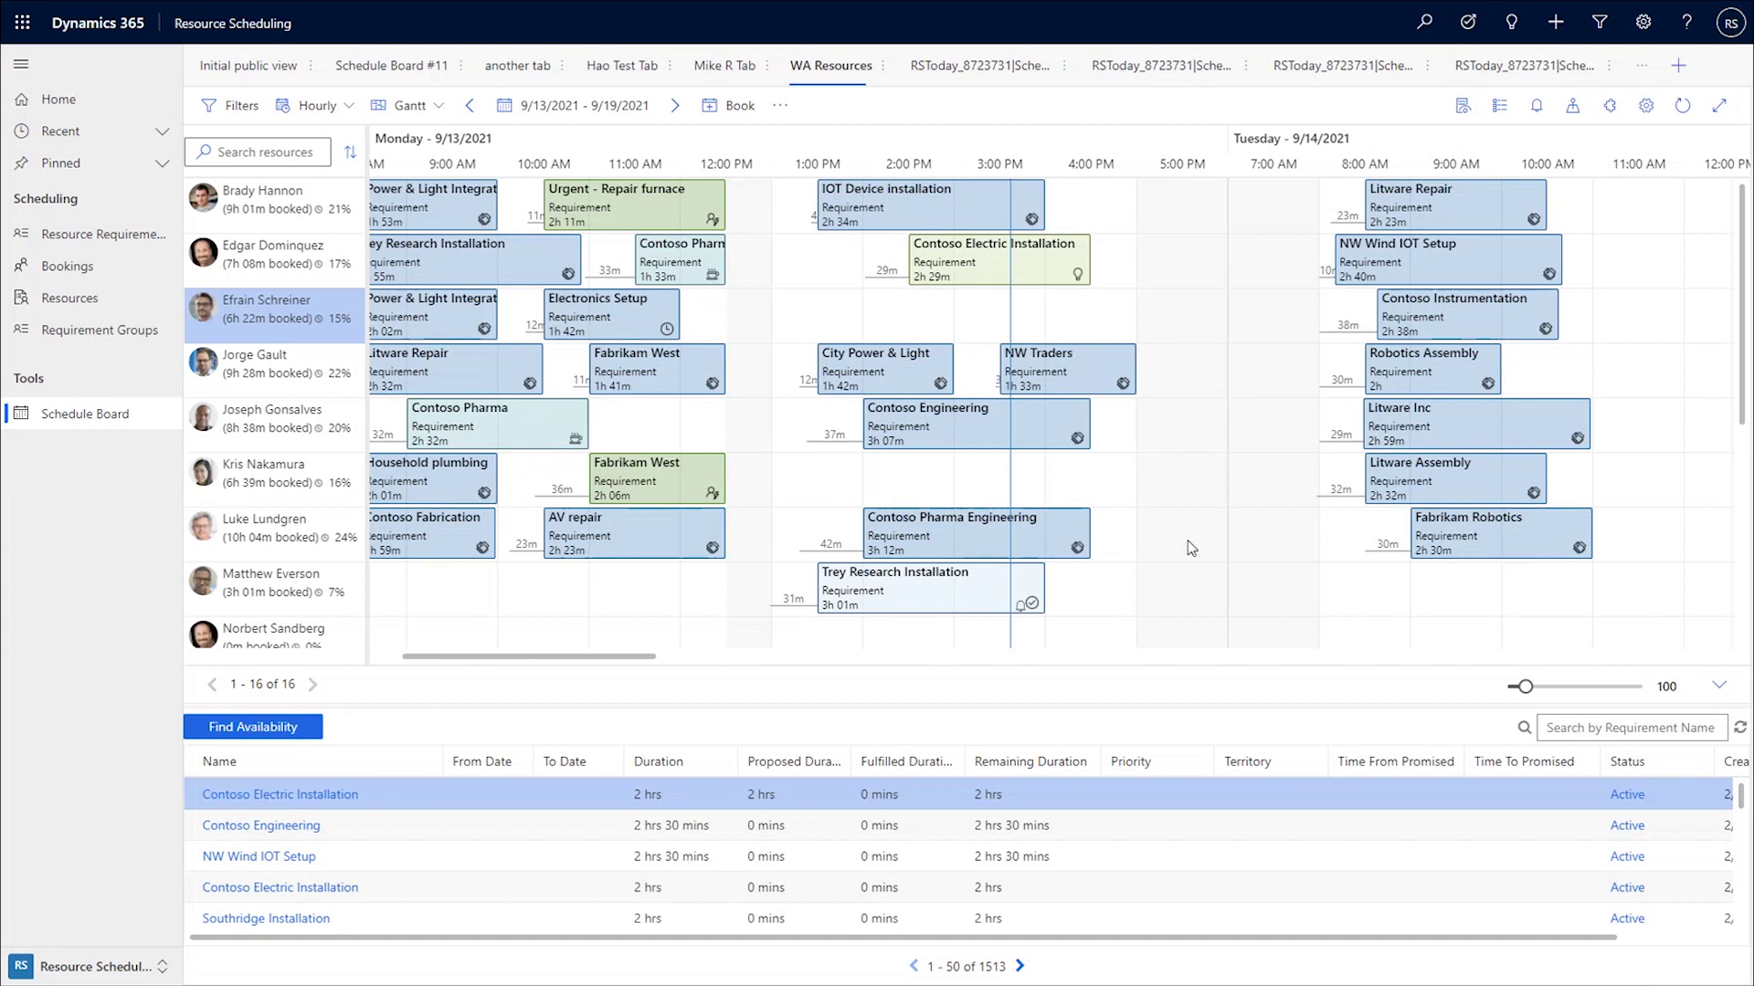
Get driving directions for Monday afternoon's City Power & Light booking, and view that booking's available actions again
{"action": "right_click", "coordinate": [861, 376]}
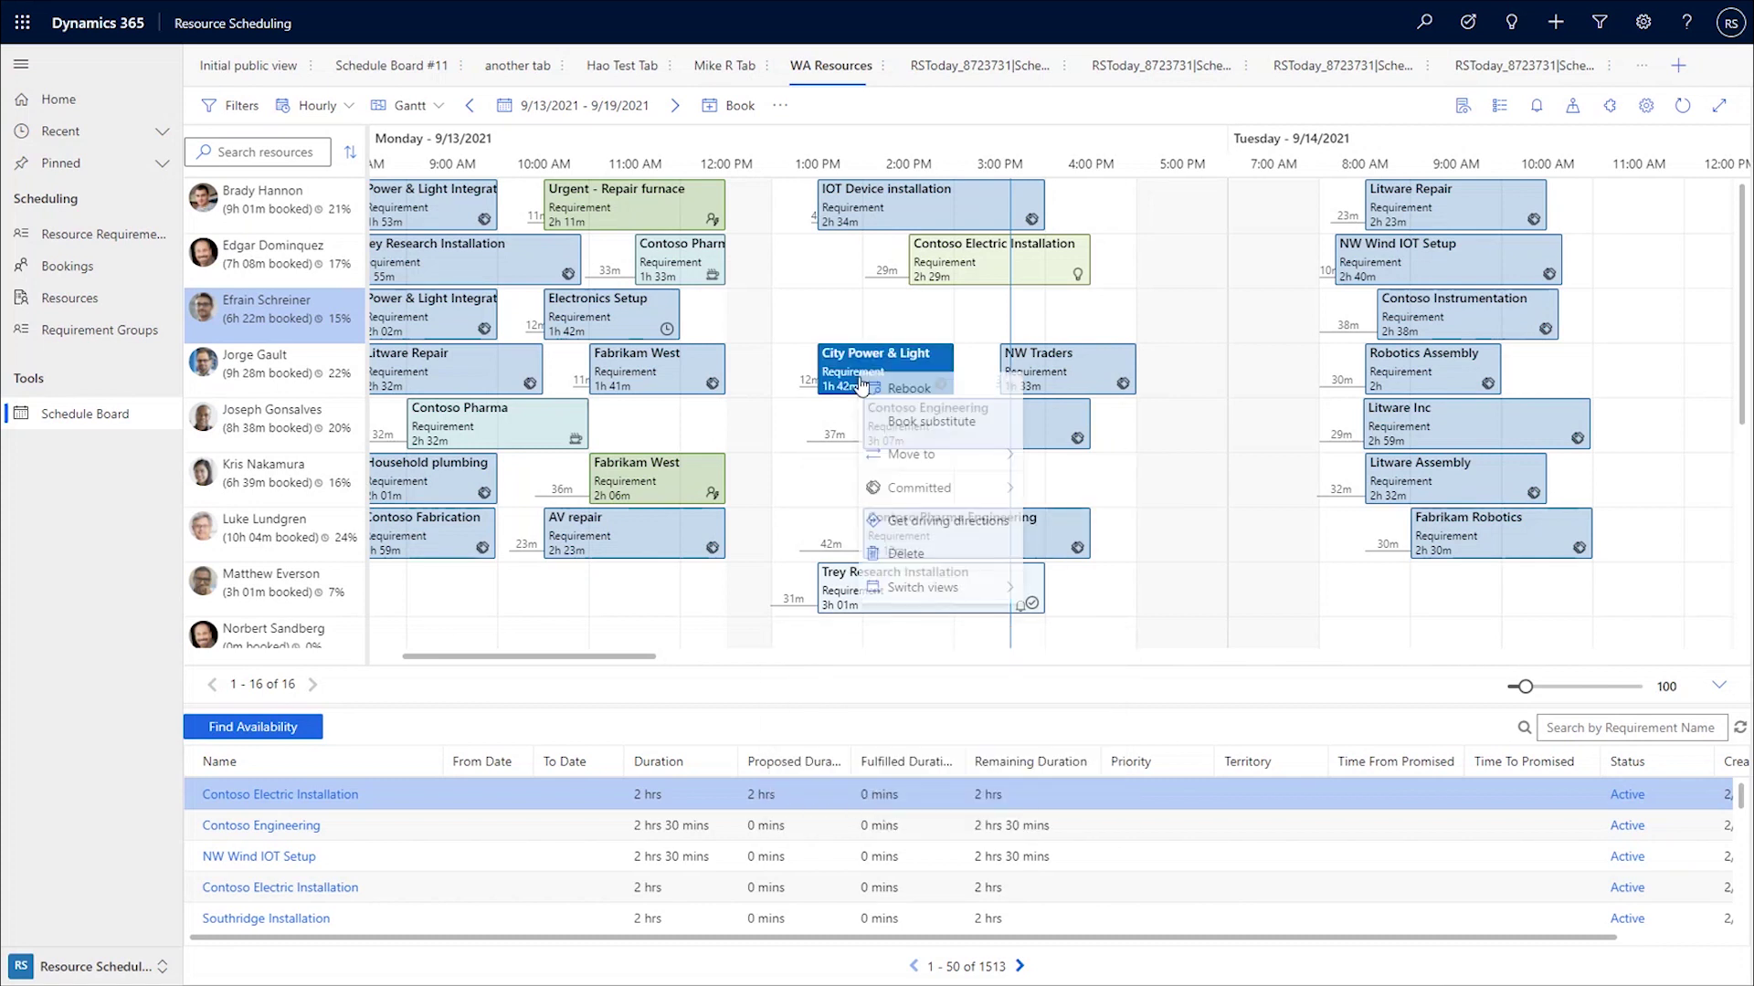
{"action": "left_click", "coordinate": [924, 539]}
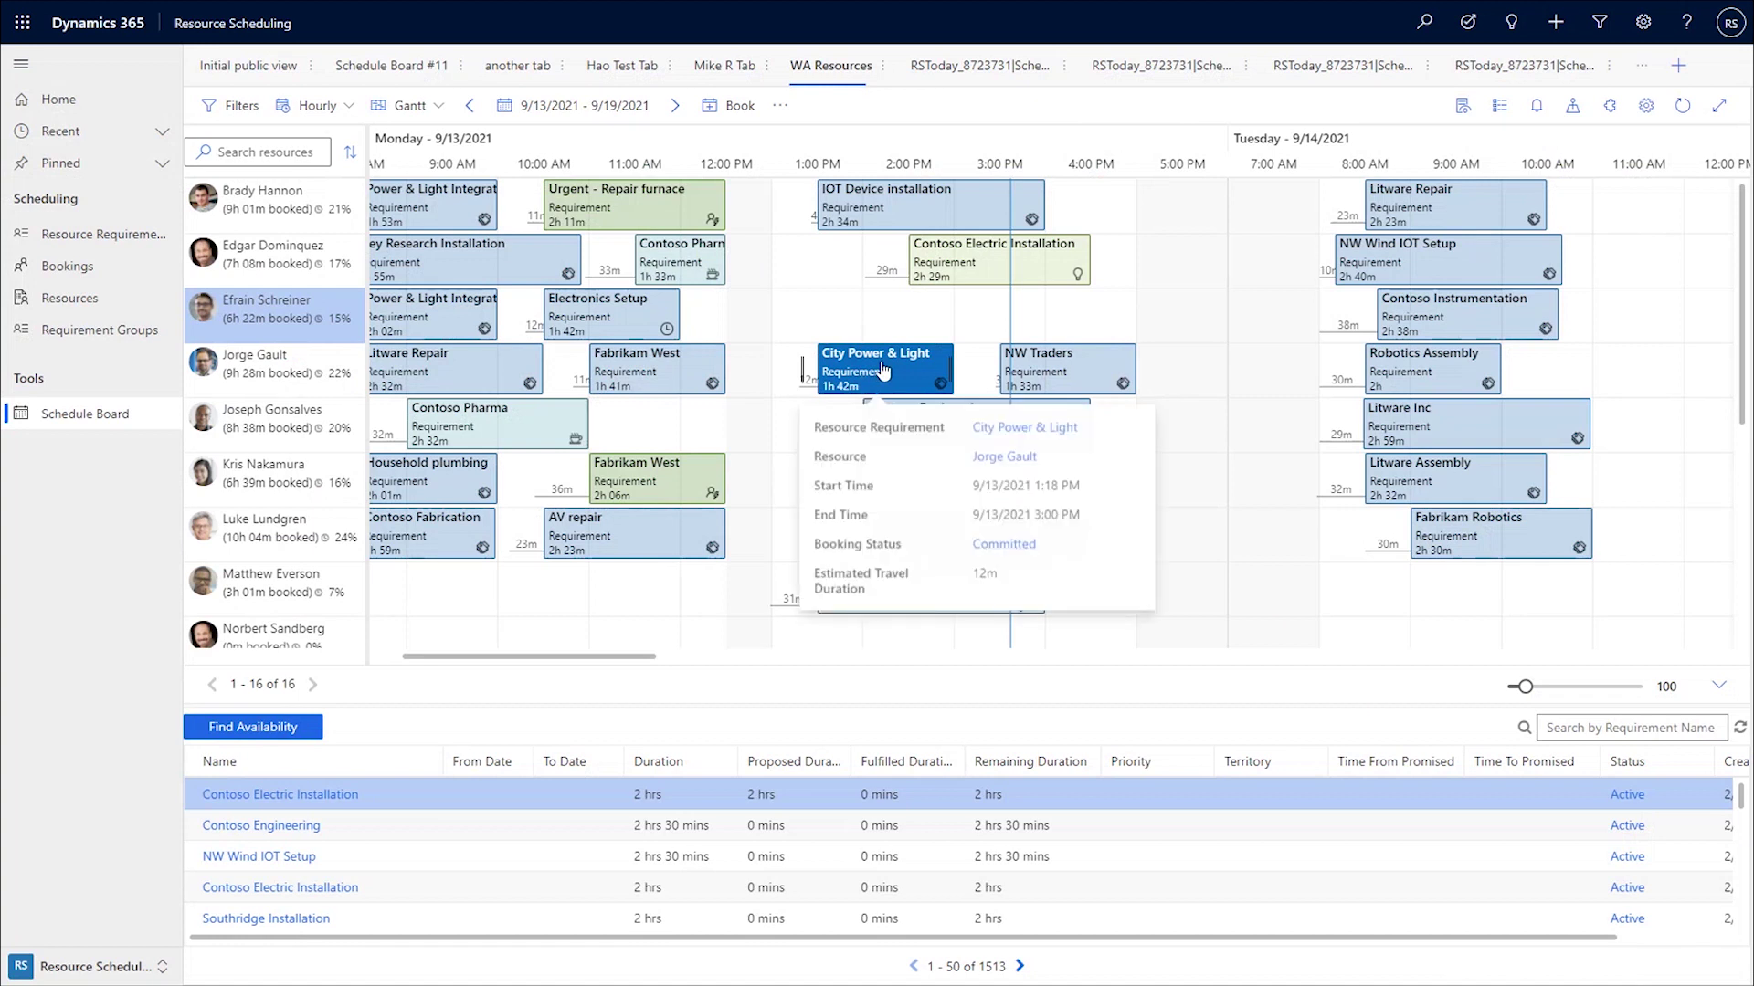
{"action": "right_click", "coordinate": [883, 369]}
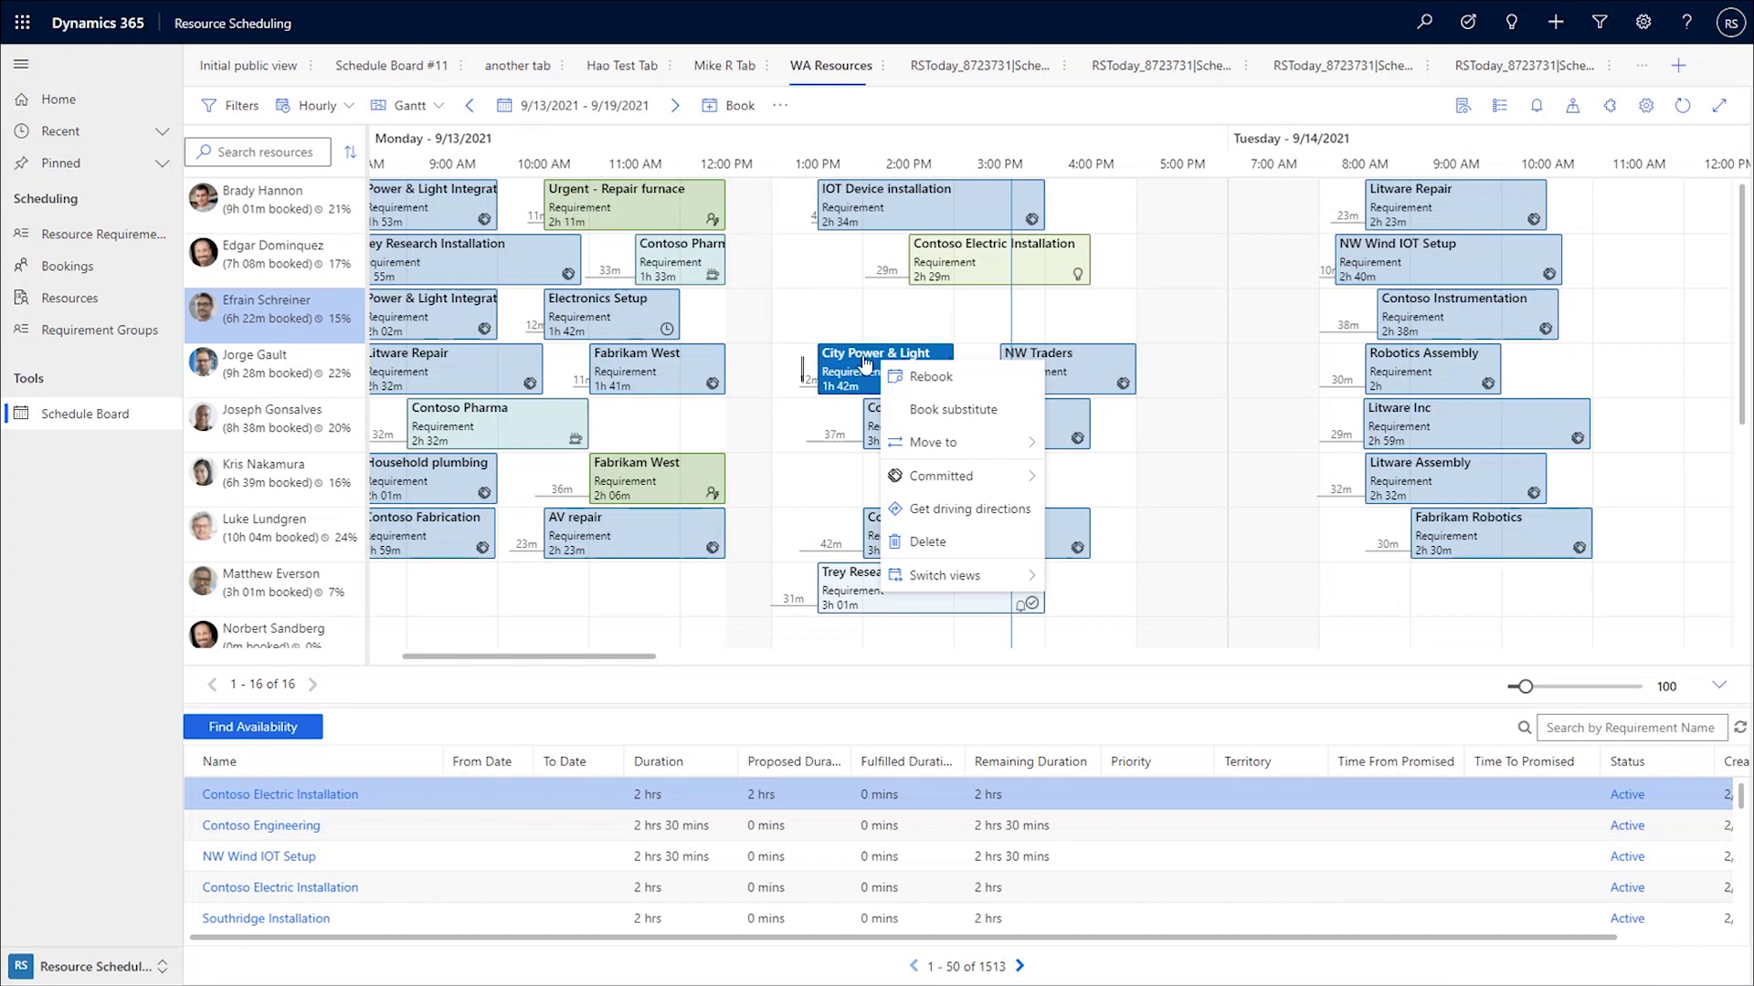
Get driving directions for 9/13/2021 for the resource assigned to the City Power & Light booking
{"action": "right_click", "coordinate": [327, 364]}
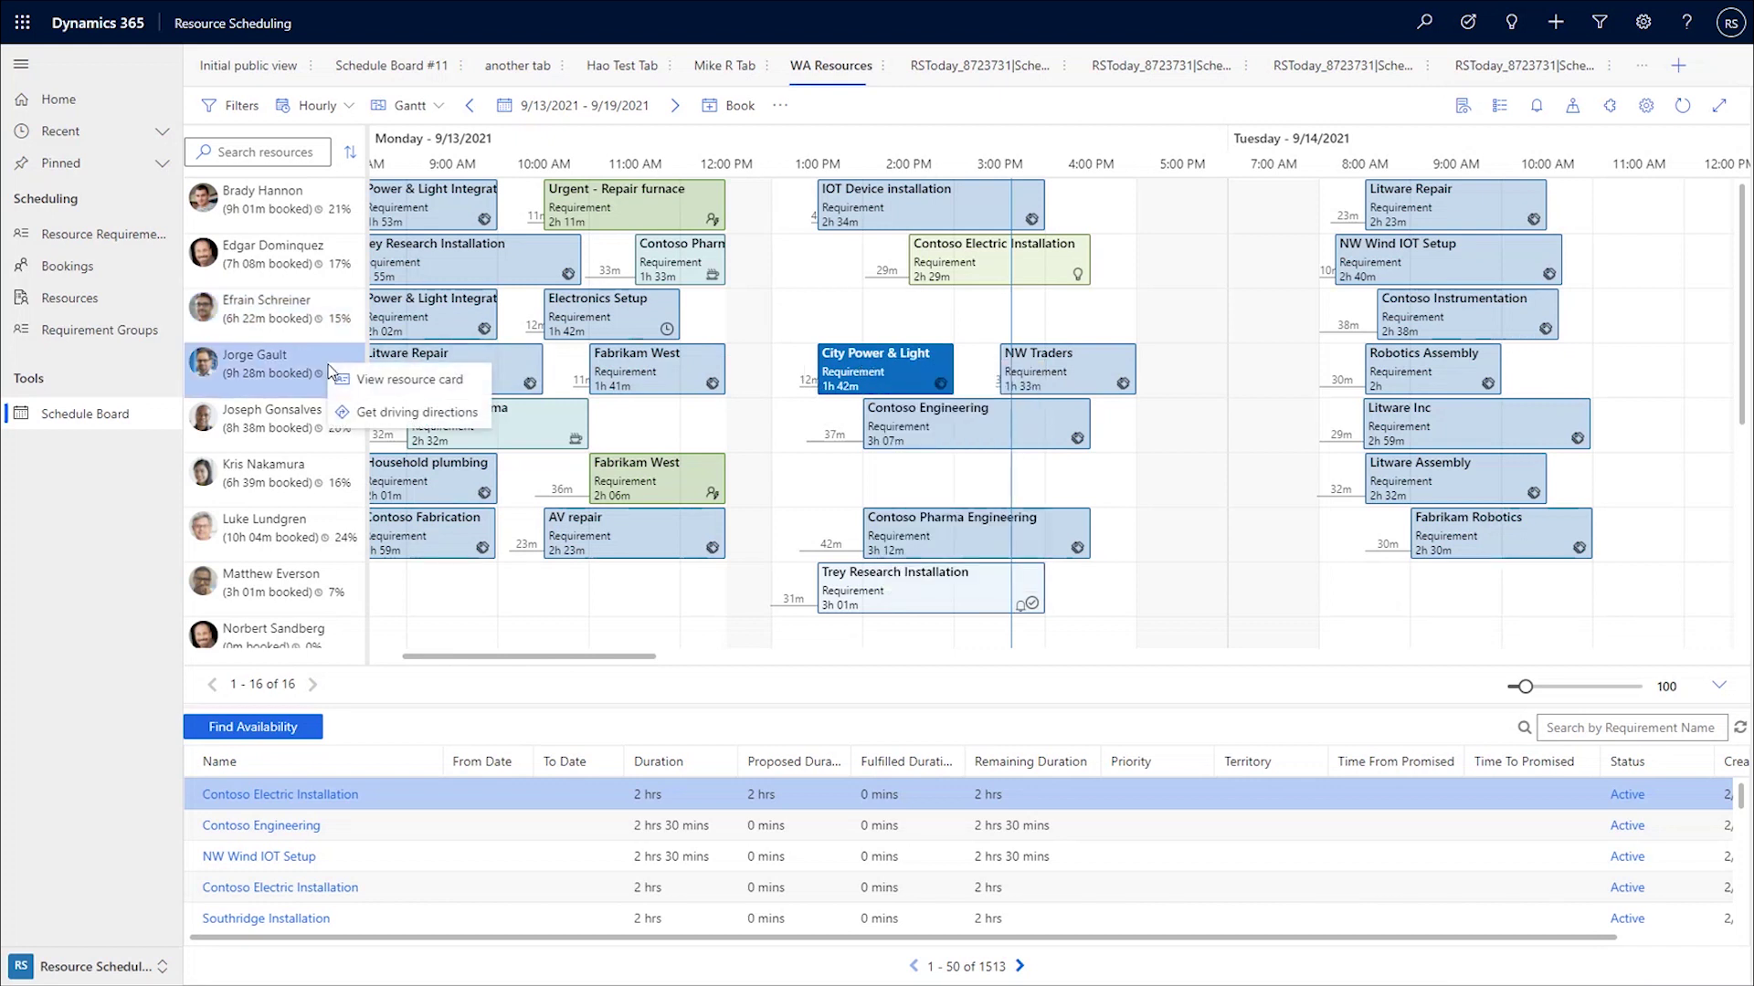
{"action": "left_click", "coordinate": [371, 413]}
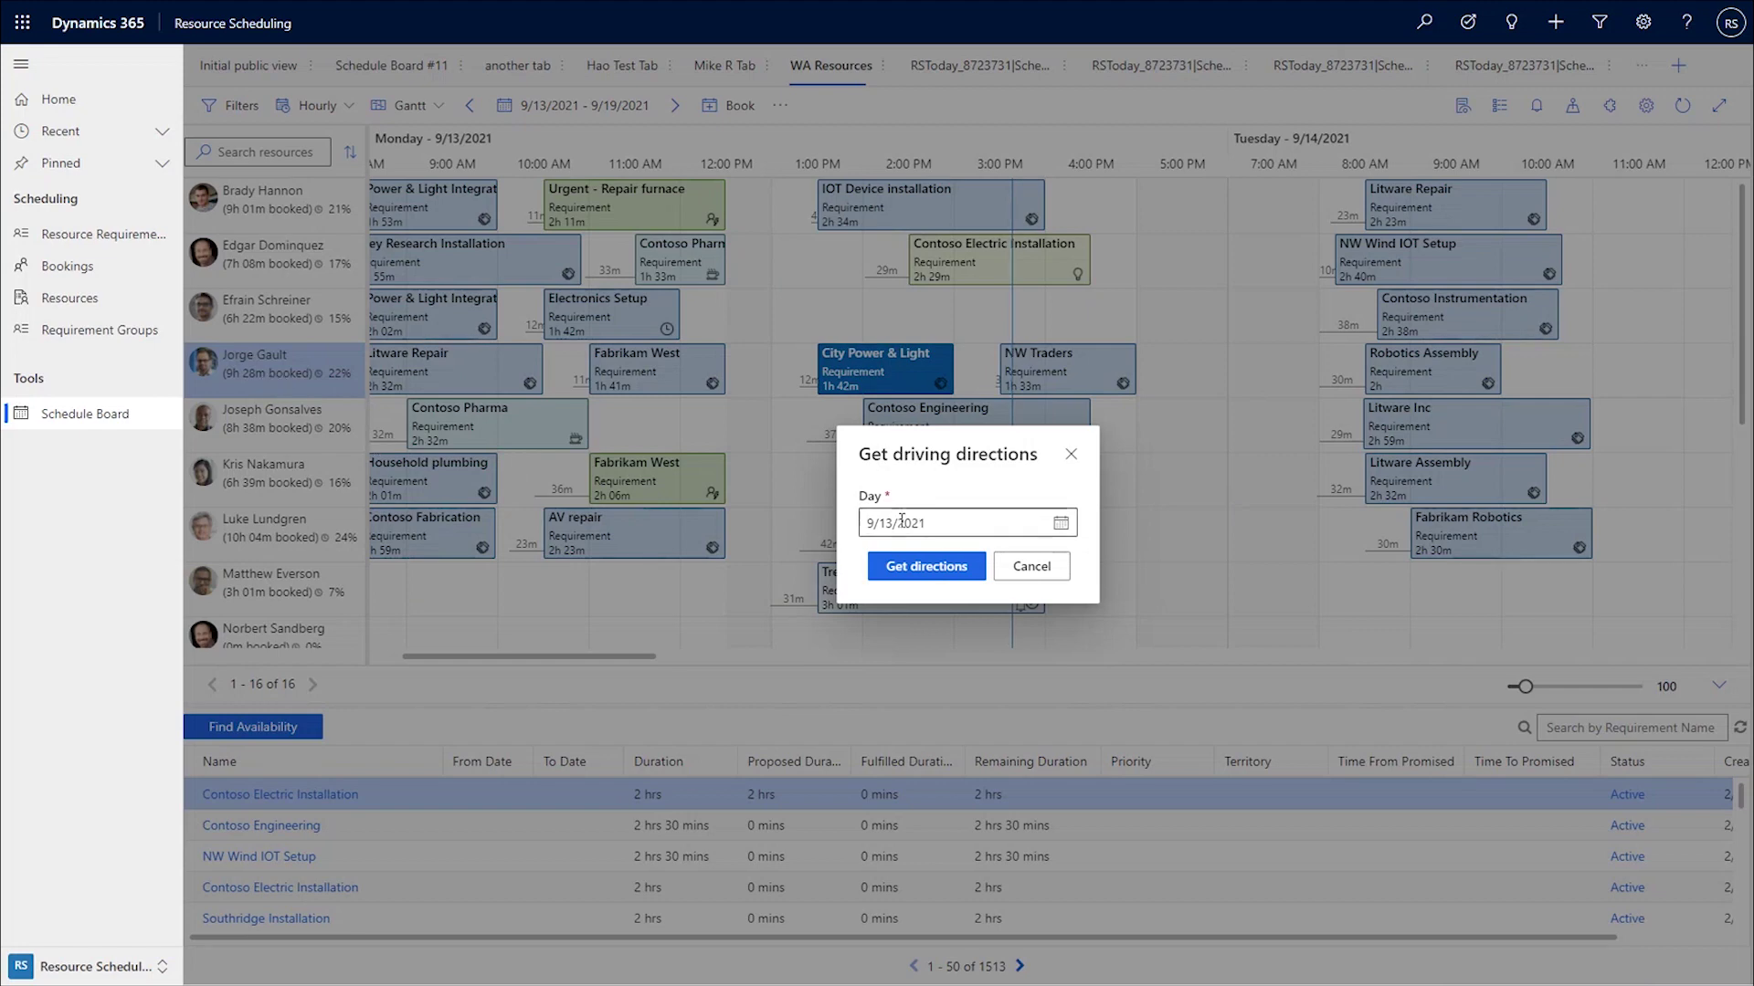
{"action": "left_click", "coordinate": [917, 566]}
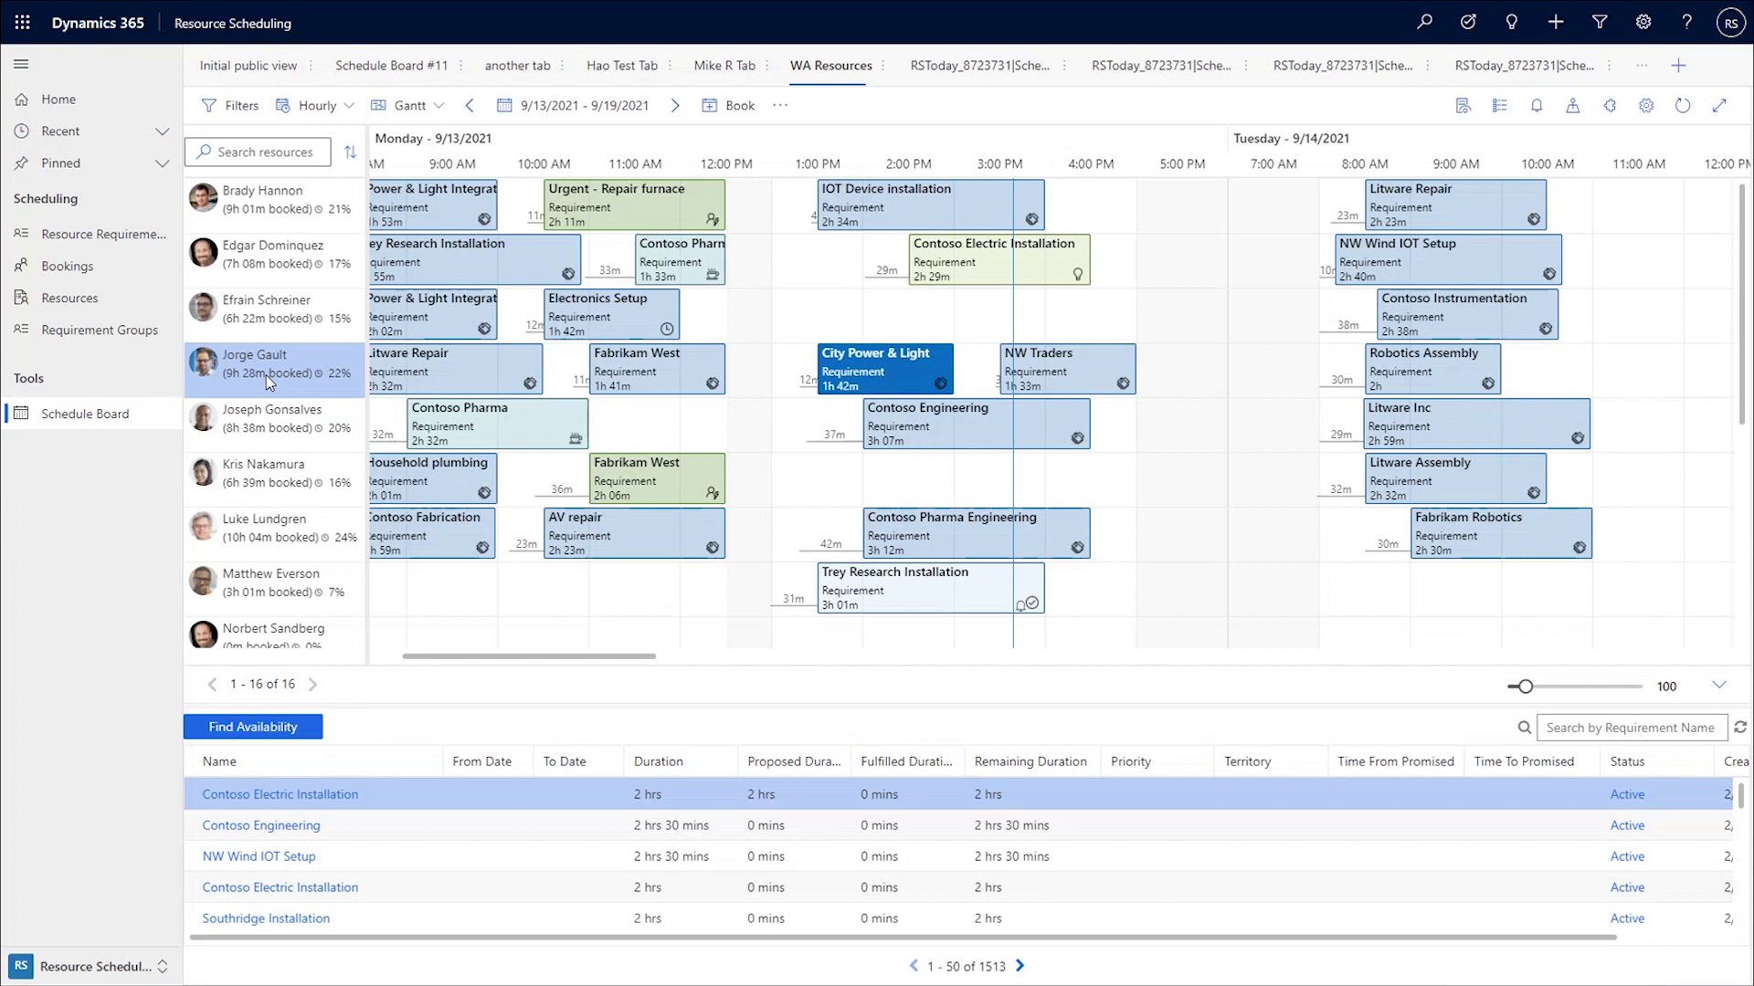
Deselect the Contoso Electric Installation requirement, and view the schedule board in full screen before restoring the normal view
{"action": "left_click", "coordinate": [512, 805]}
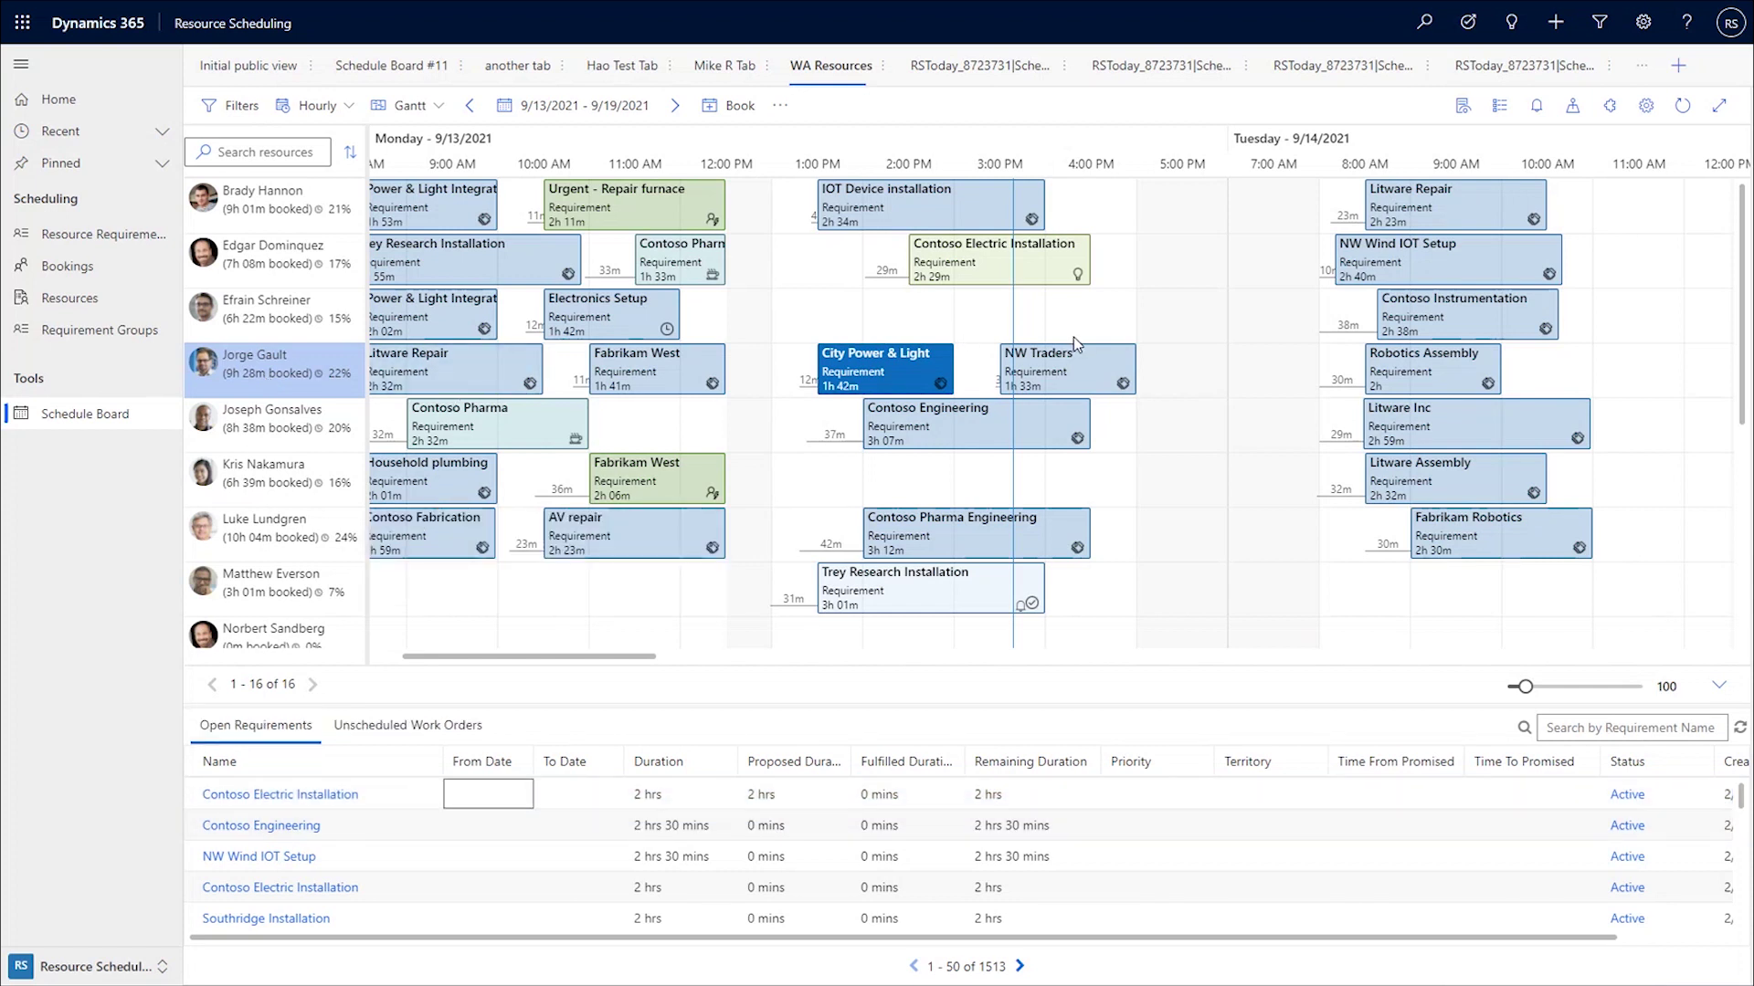
{"action": "left_click", "coordinate": [1717, 102]}
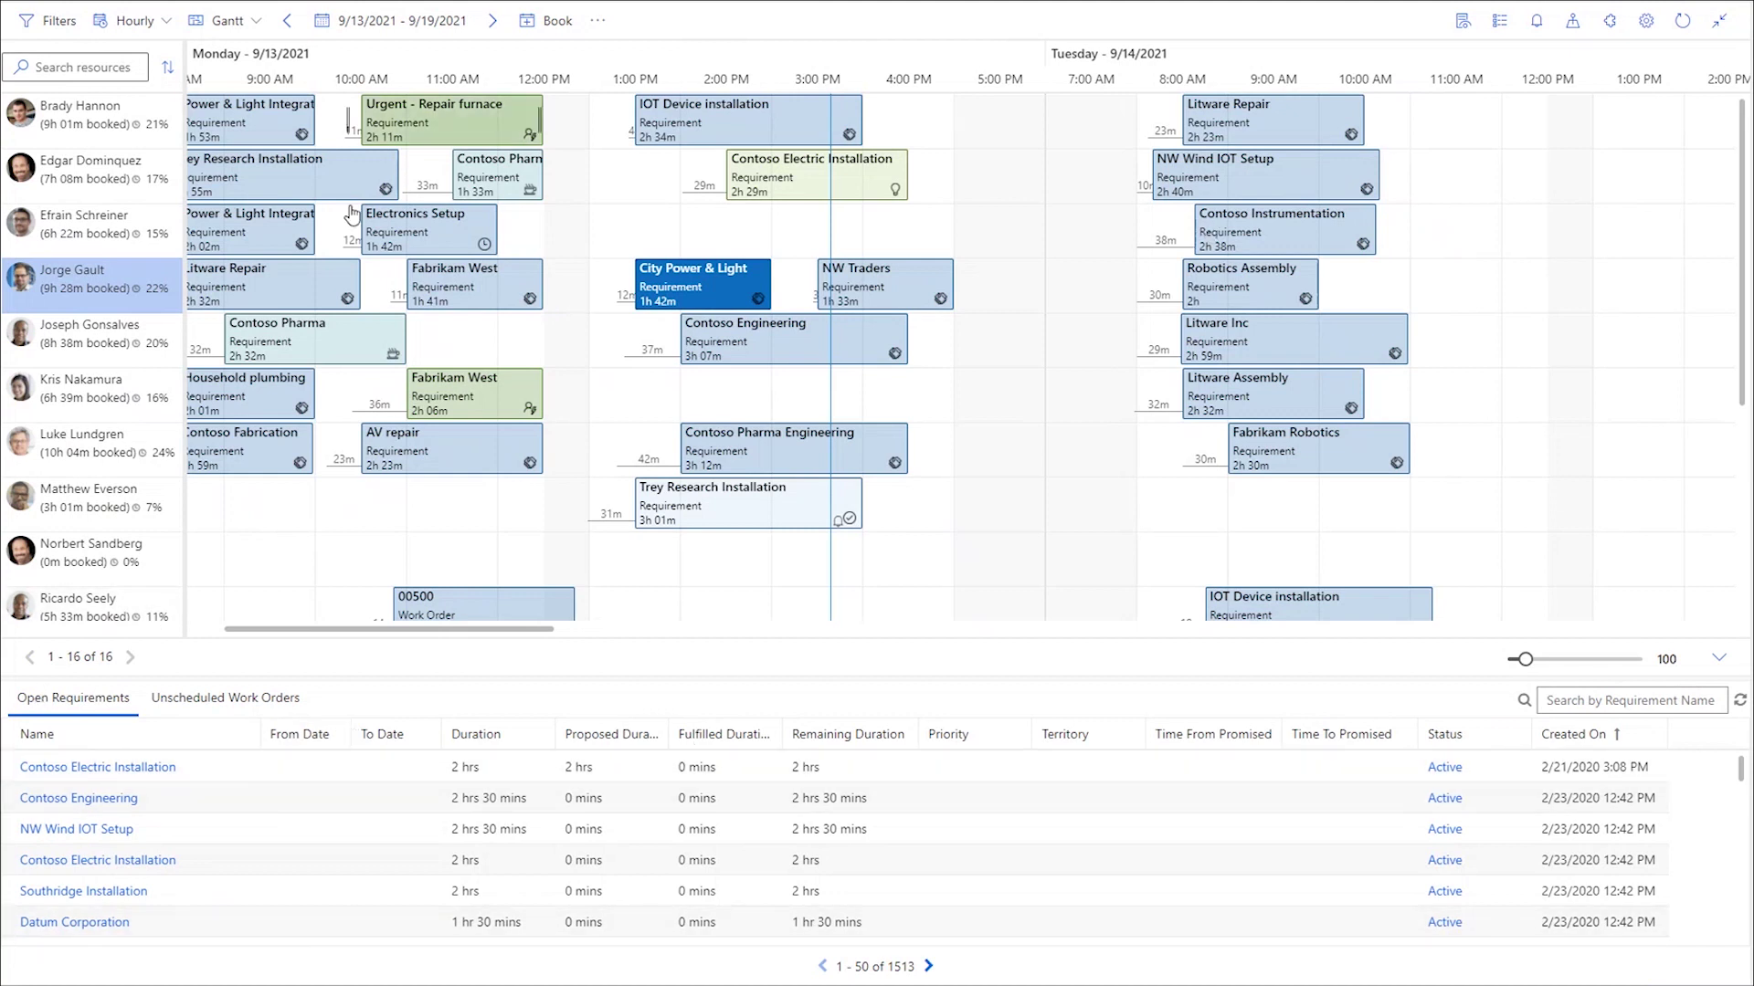
{"action": "left_click", "coordinate": [1720, 20]}
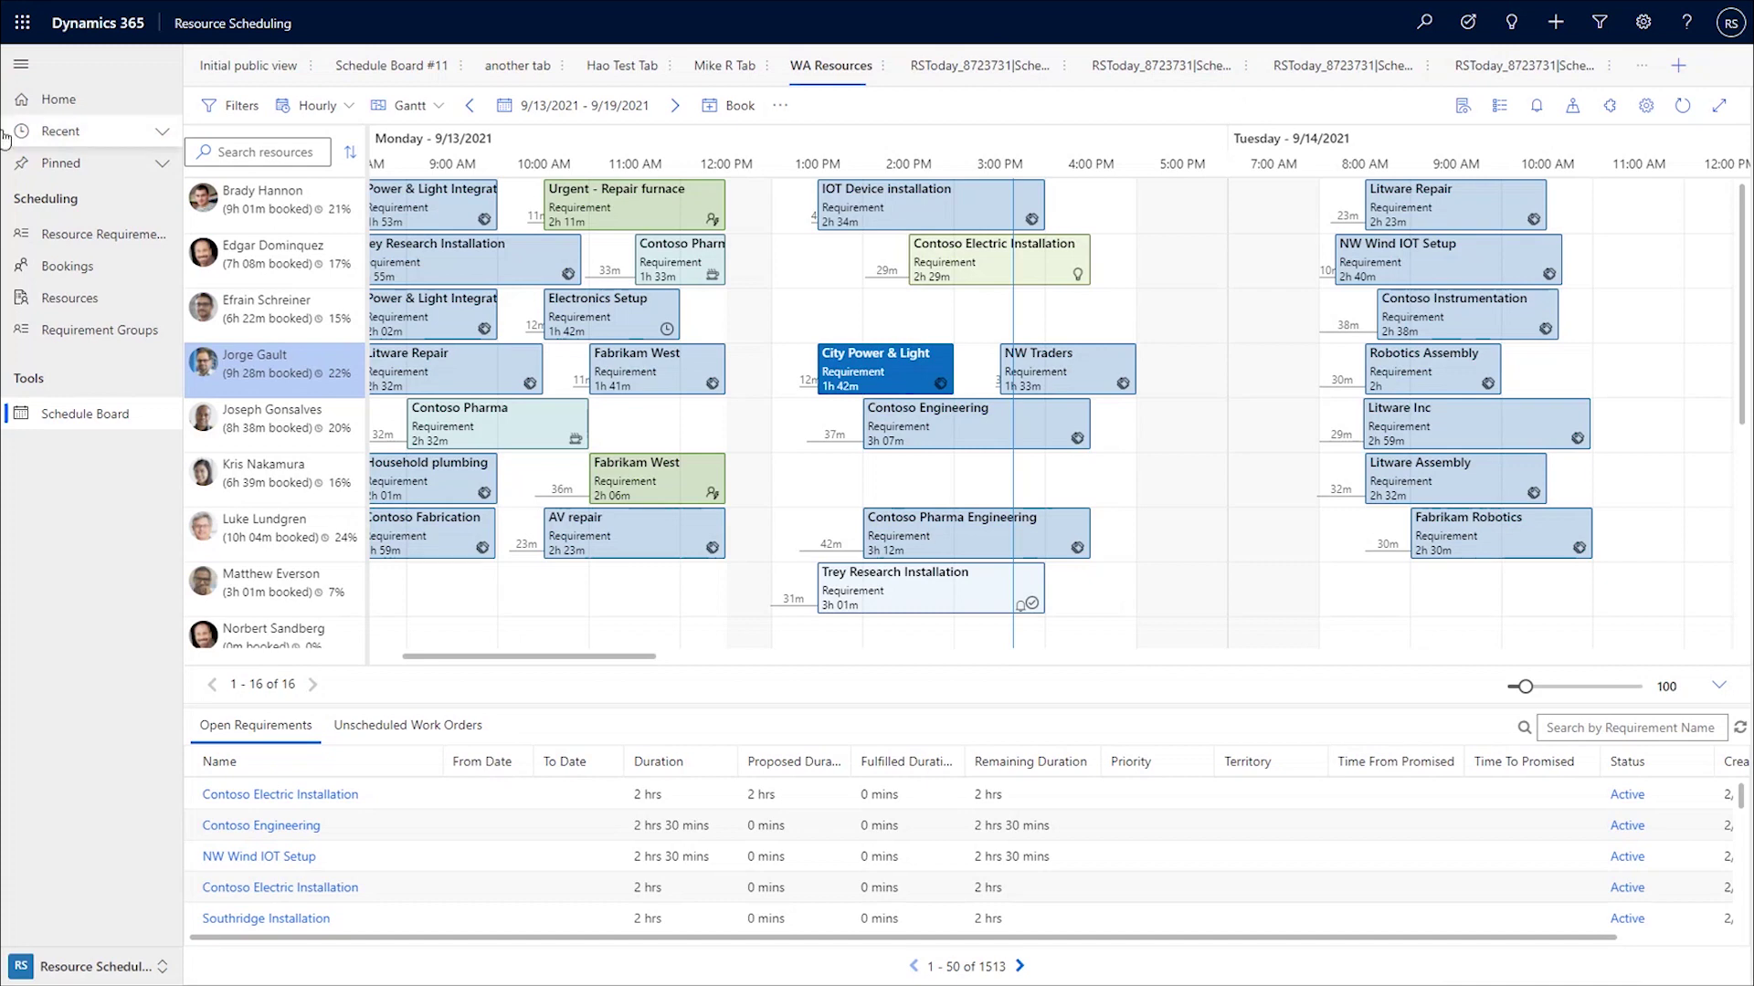
Look through the resource filters from characteristics to business units, and close them without changing any filter
{"action": "left_click", "coordinate": [232, 105]}
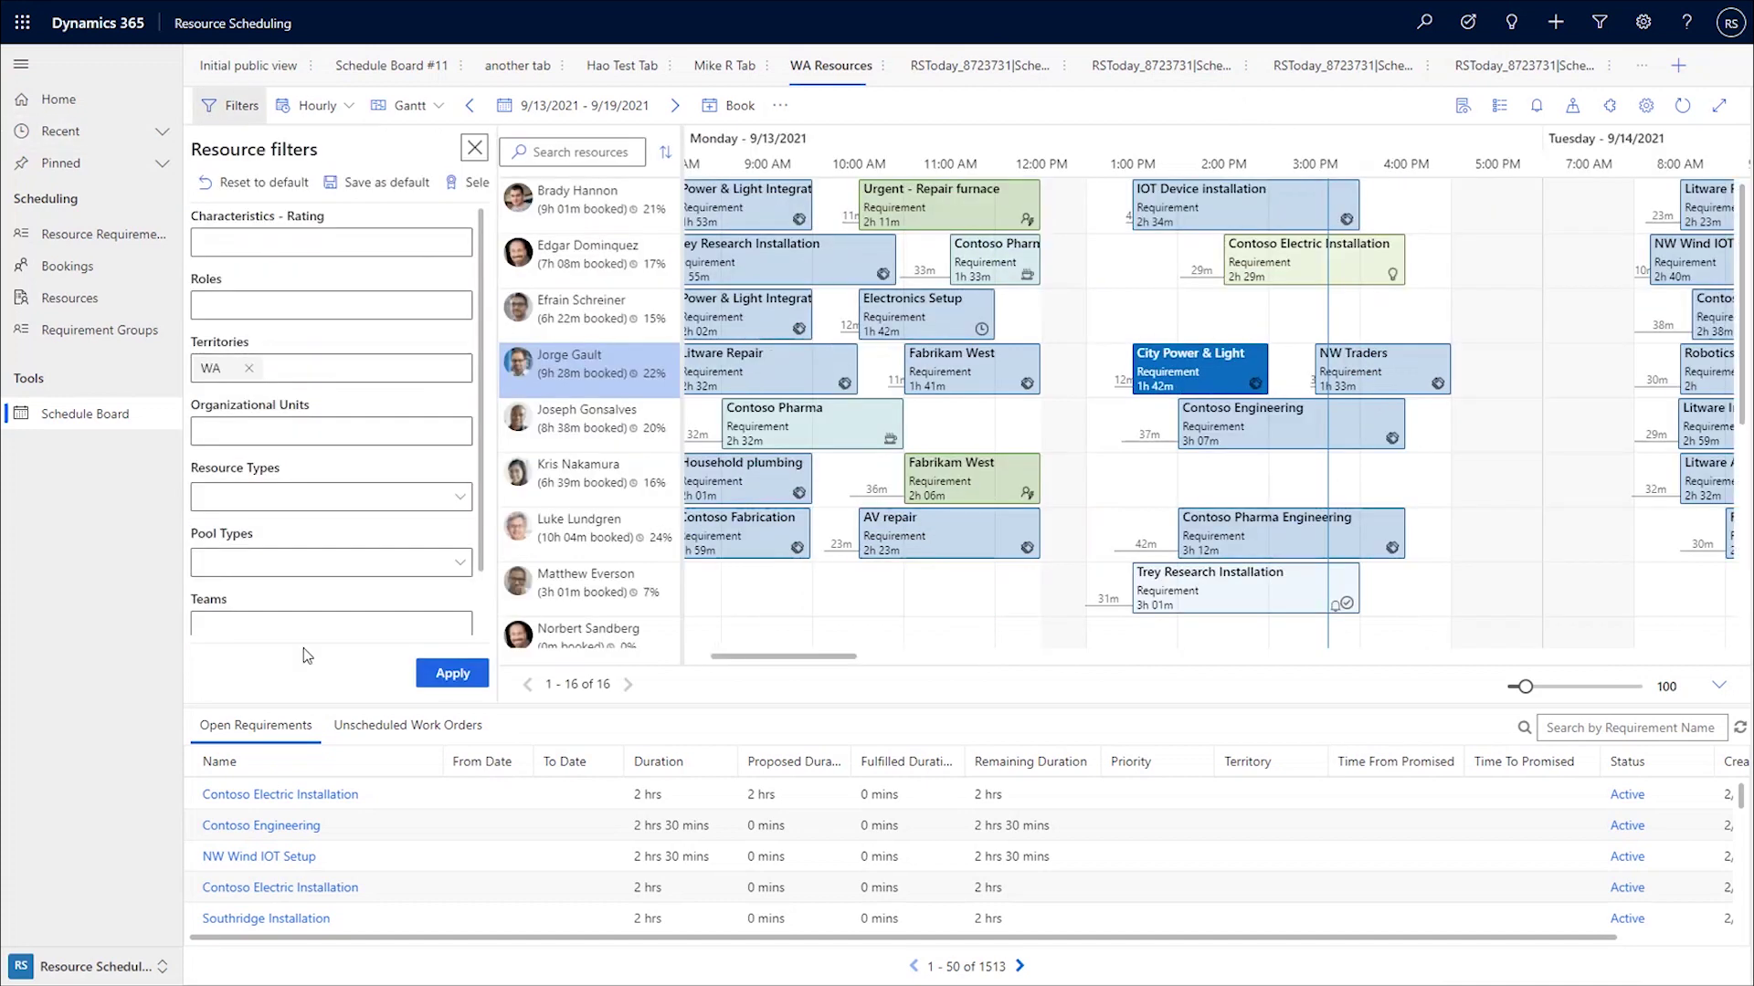
{"action": "scroll", "coordinate": [322, 369], "scroll_direction": "down", "scroll_amount": 1}
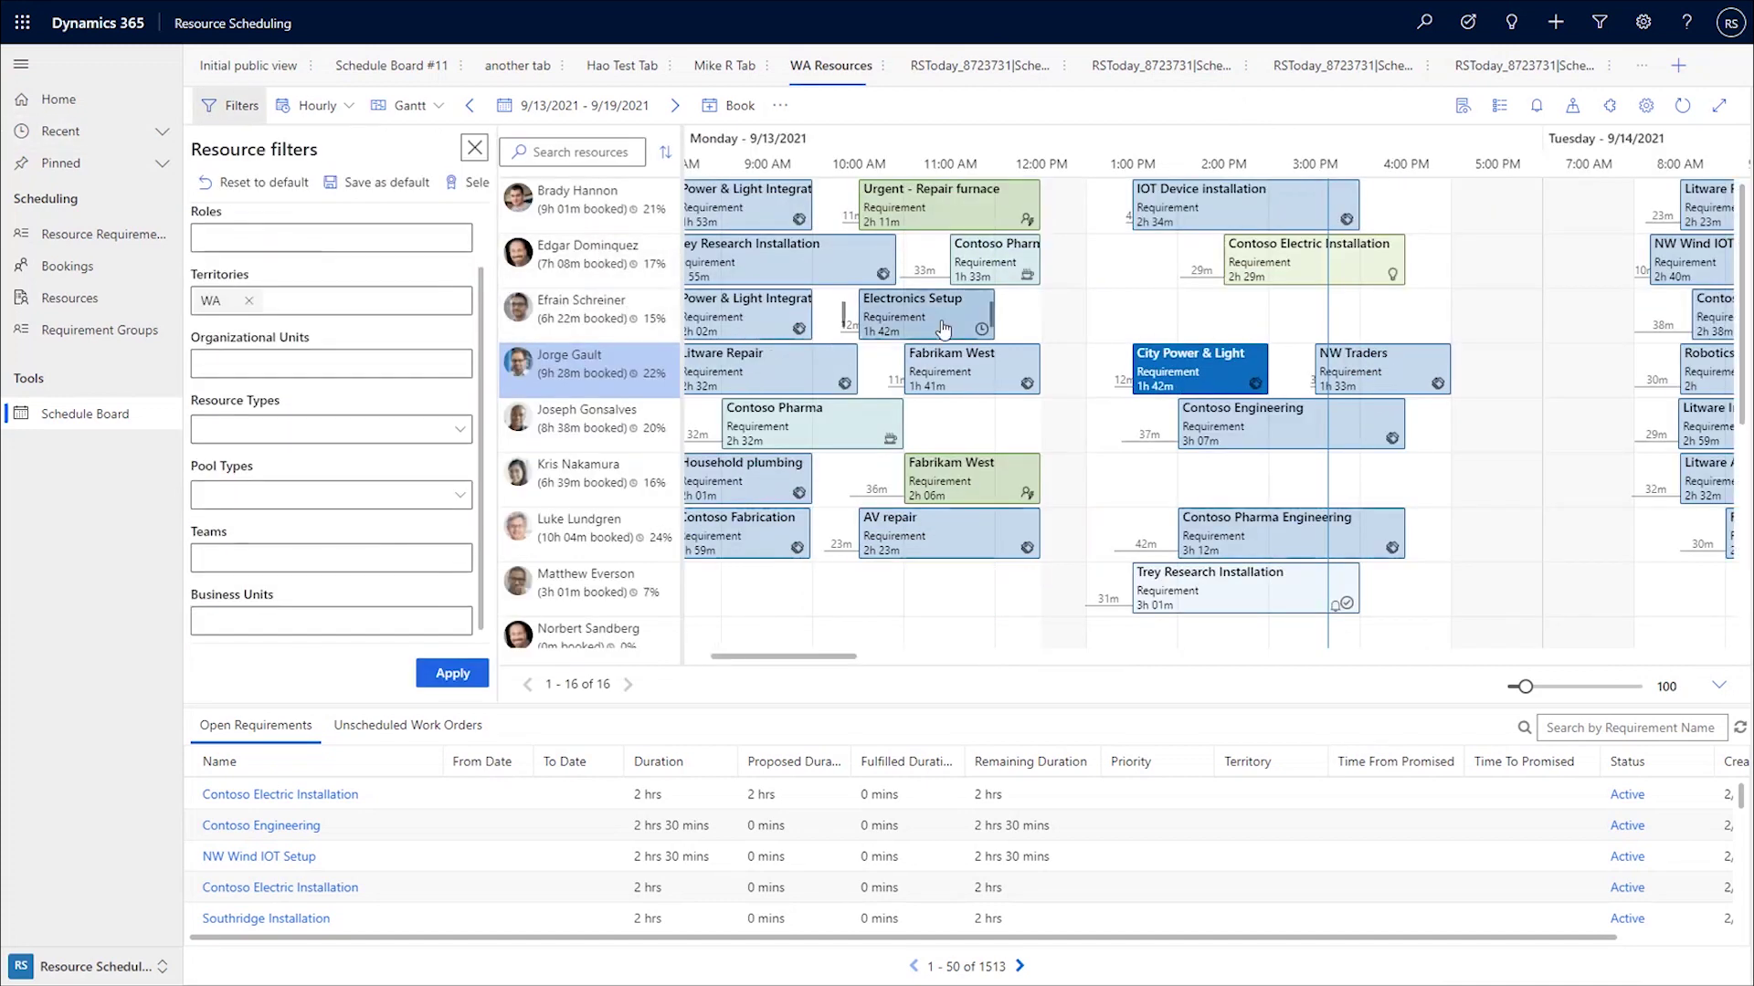
{"action": "mouse_move", "coordinate": [925, 321]}
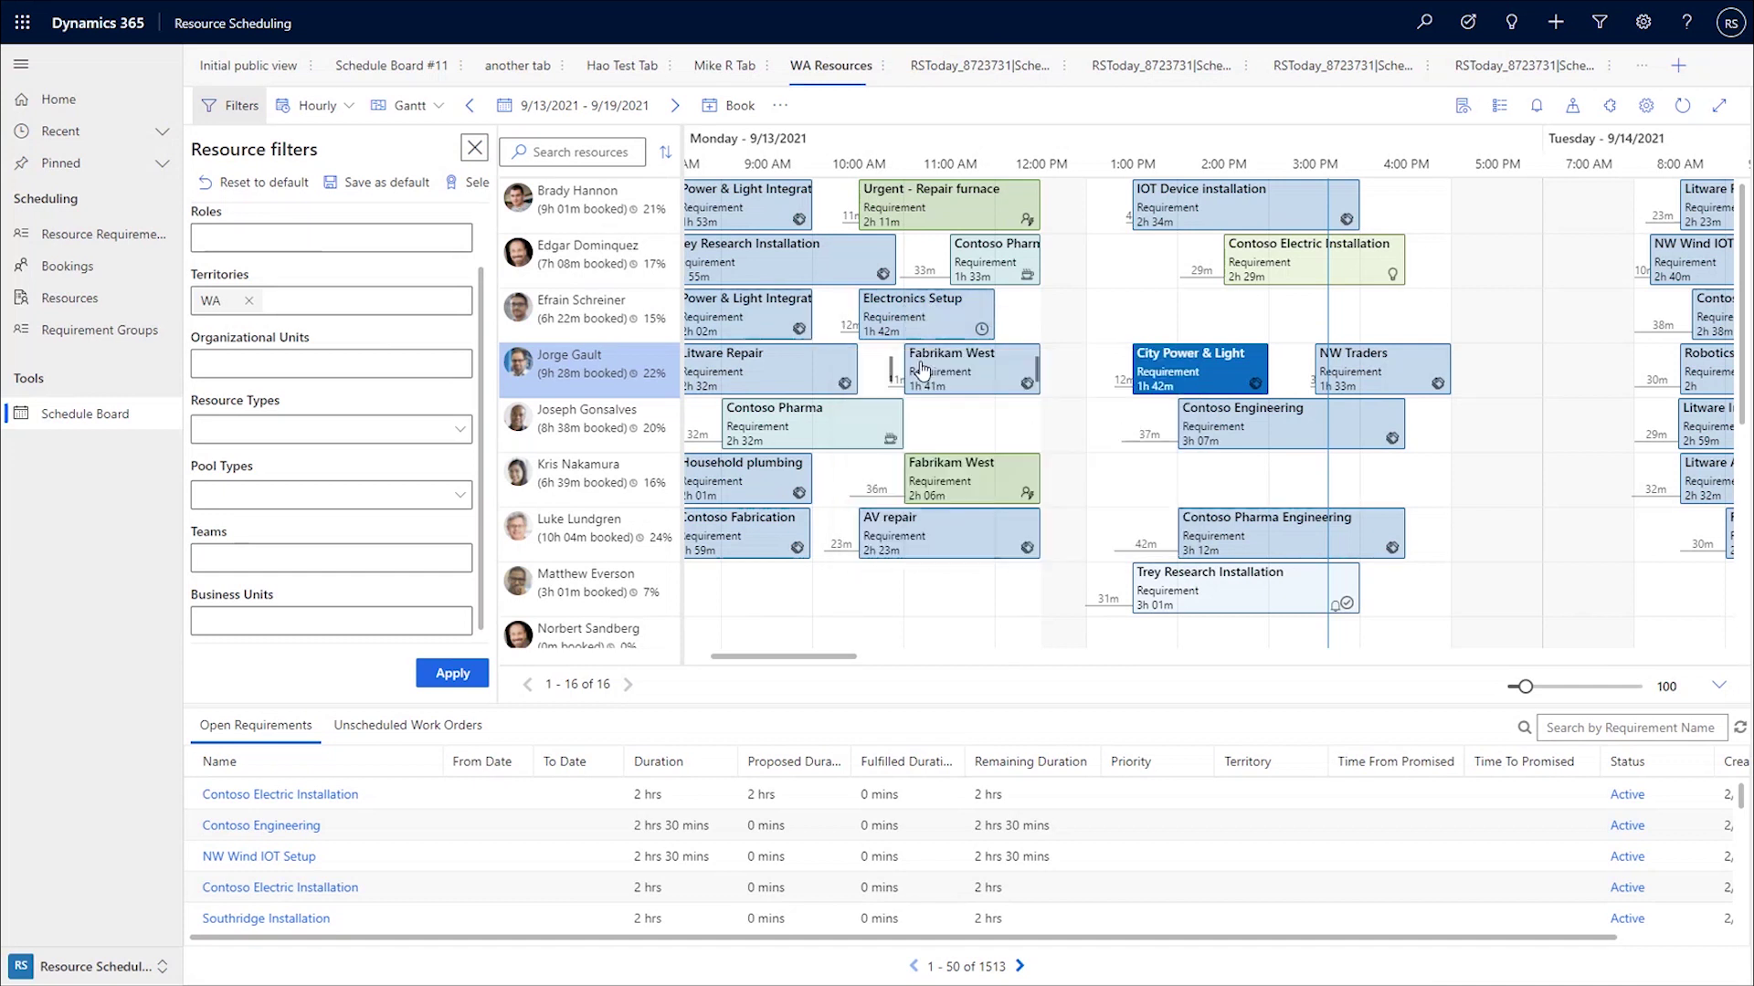
{"action": "mouse_move", "coordinate": [977, 376]}
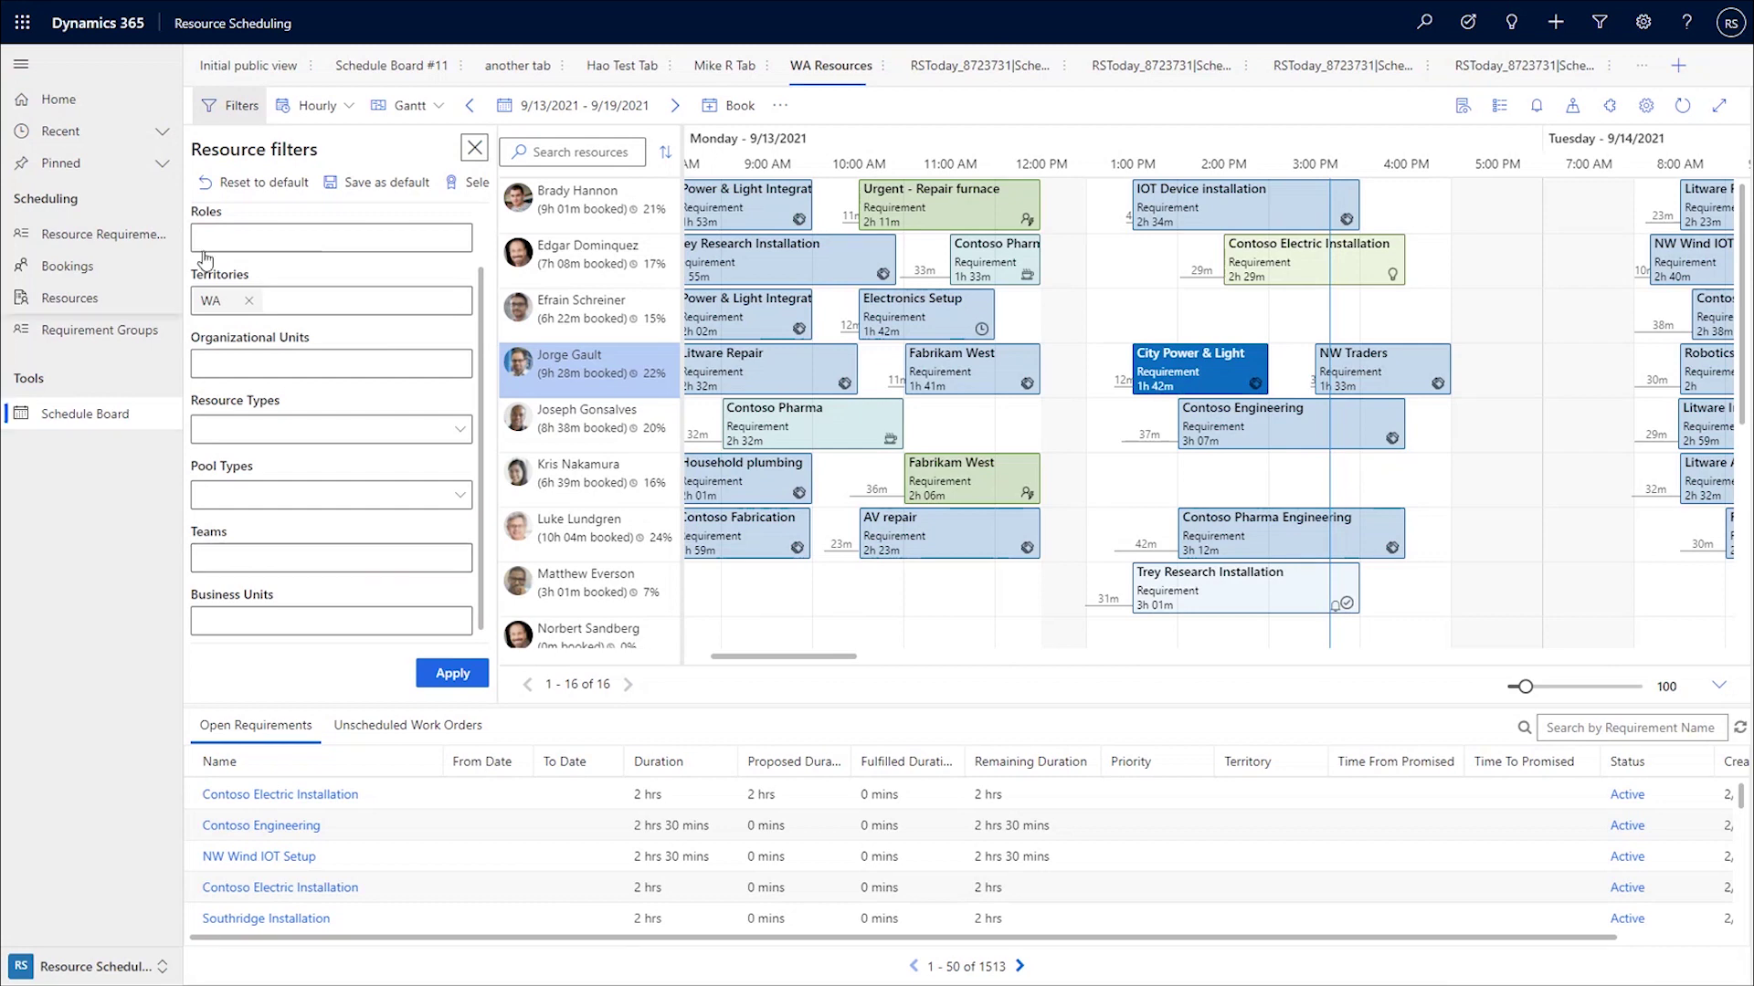
{"action": "left_click", "coordinate": [473, 148]}
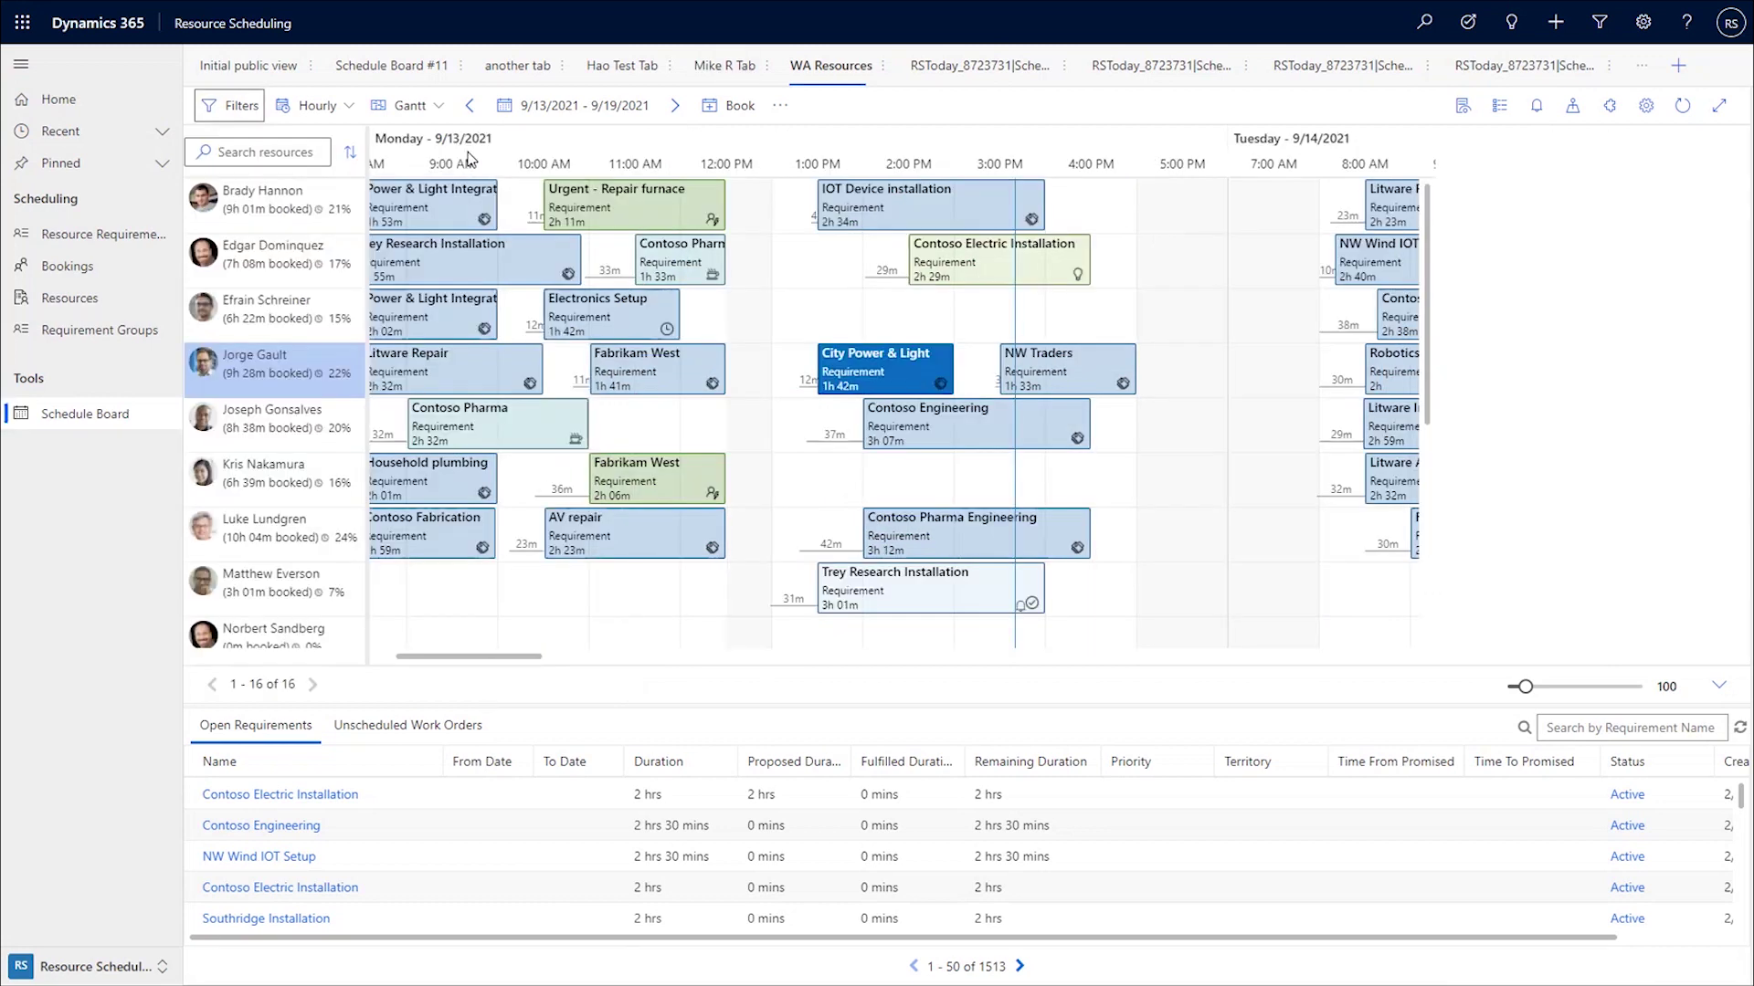
Examine the board view settings, including time zone, working time, time resolution, row height and the display options
{"action": "left_click", "coordinate": [1645, 105]}
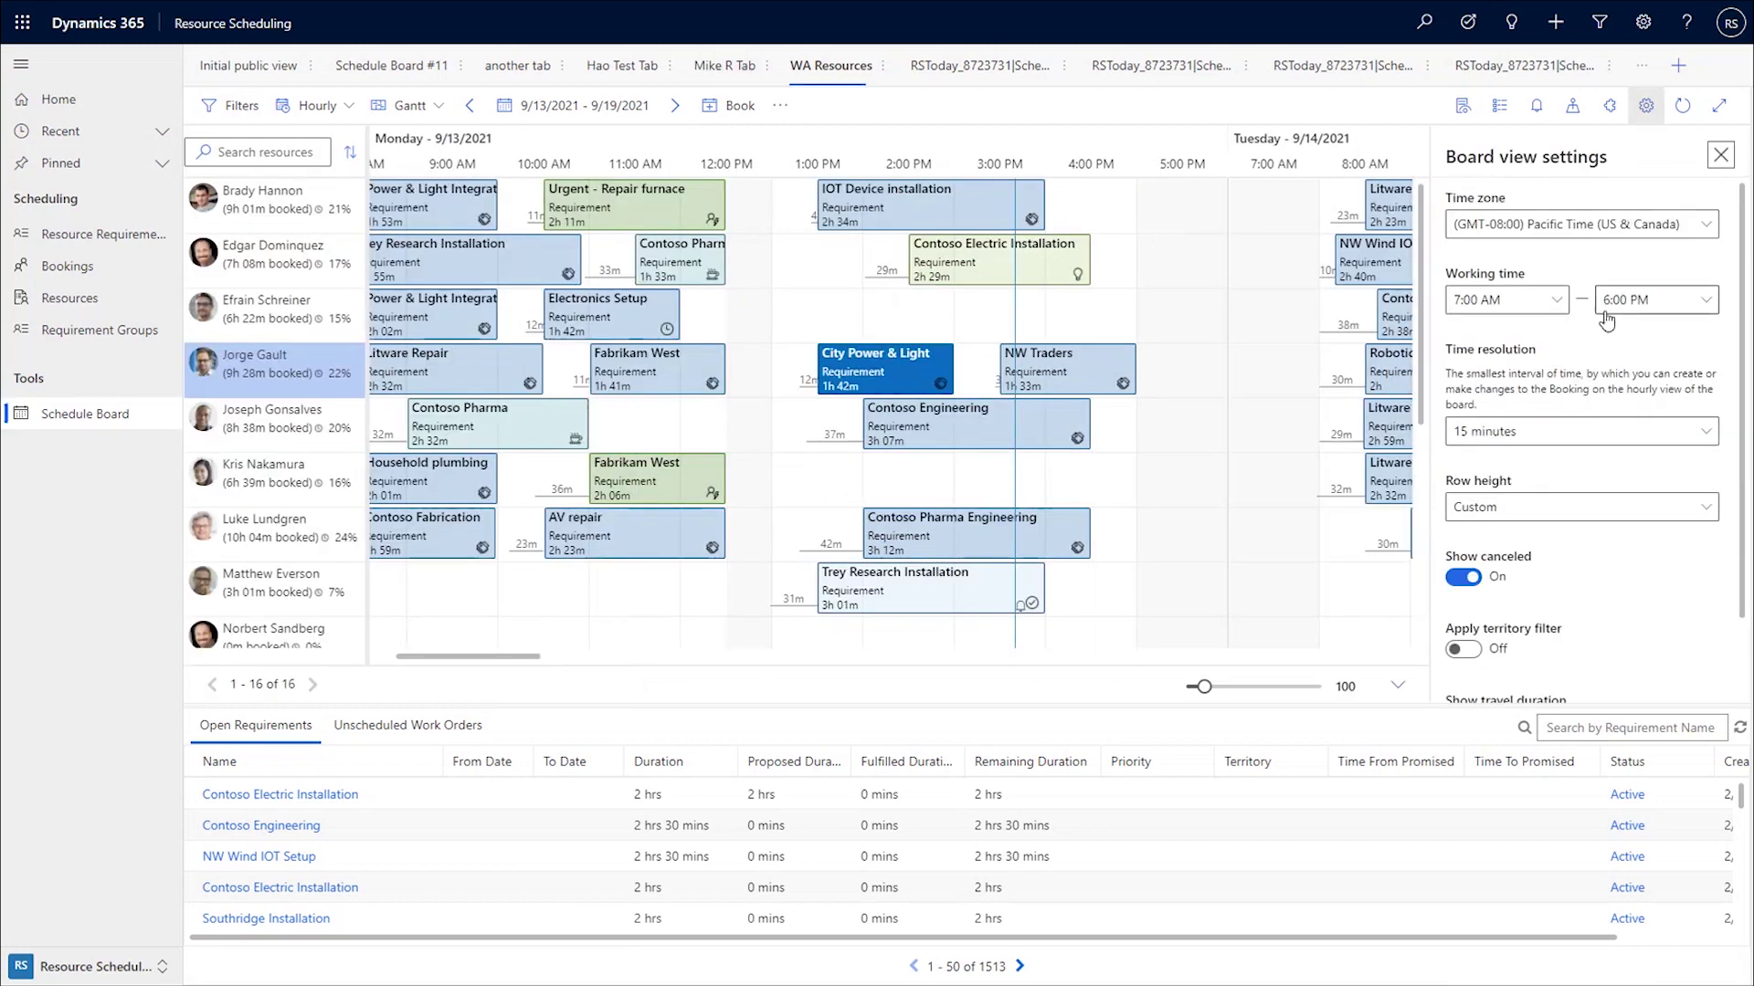
{"action": "scroll", "coordinate": [1605, 505], "scroll_direction": "down", "scroll_amount": 1}
{"action": "scroll", "coordinate": [1603, 507], "scroll_direction": "up", "scroll_amount": 1}
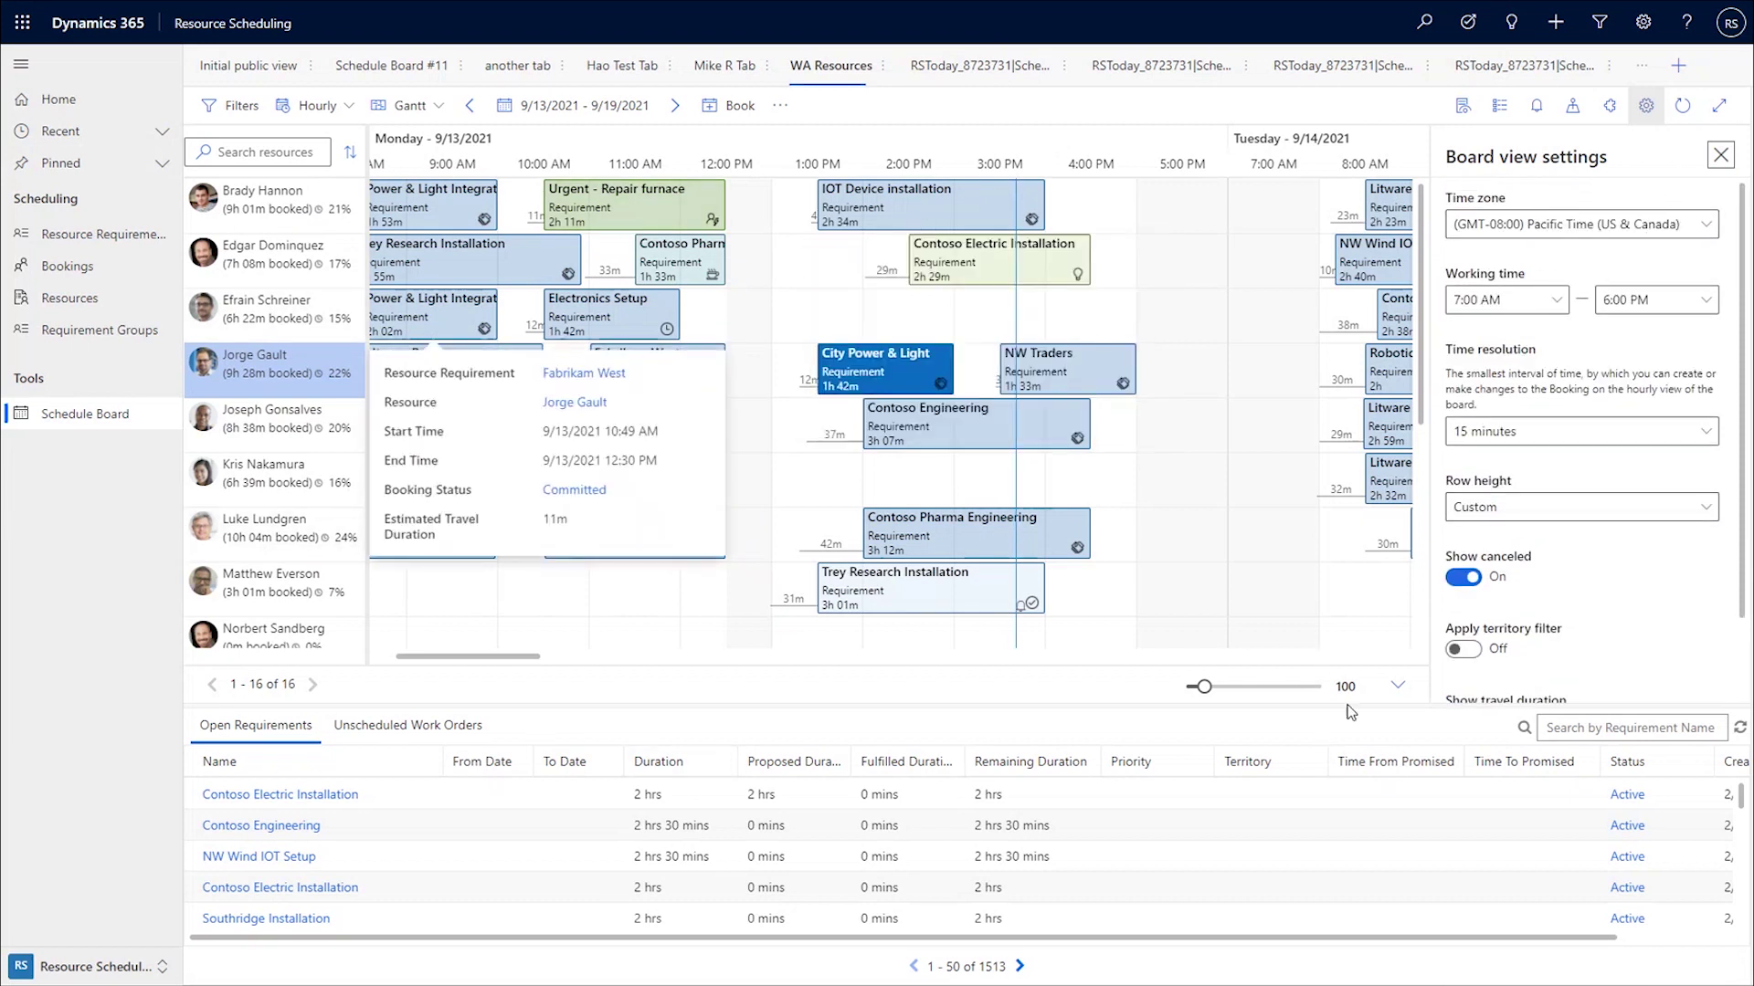
{"action": "scroll", "coordinate": [1604, 513], "scroll_direction": "down", "scroll_amount": 1}
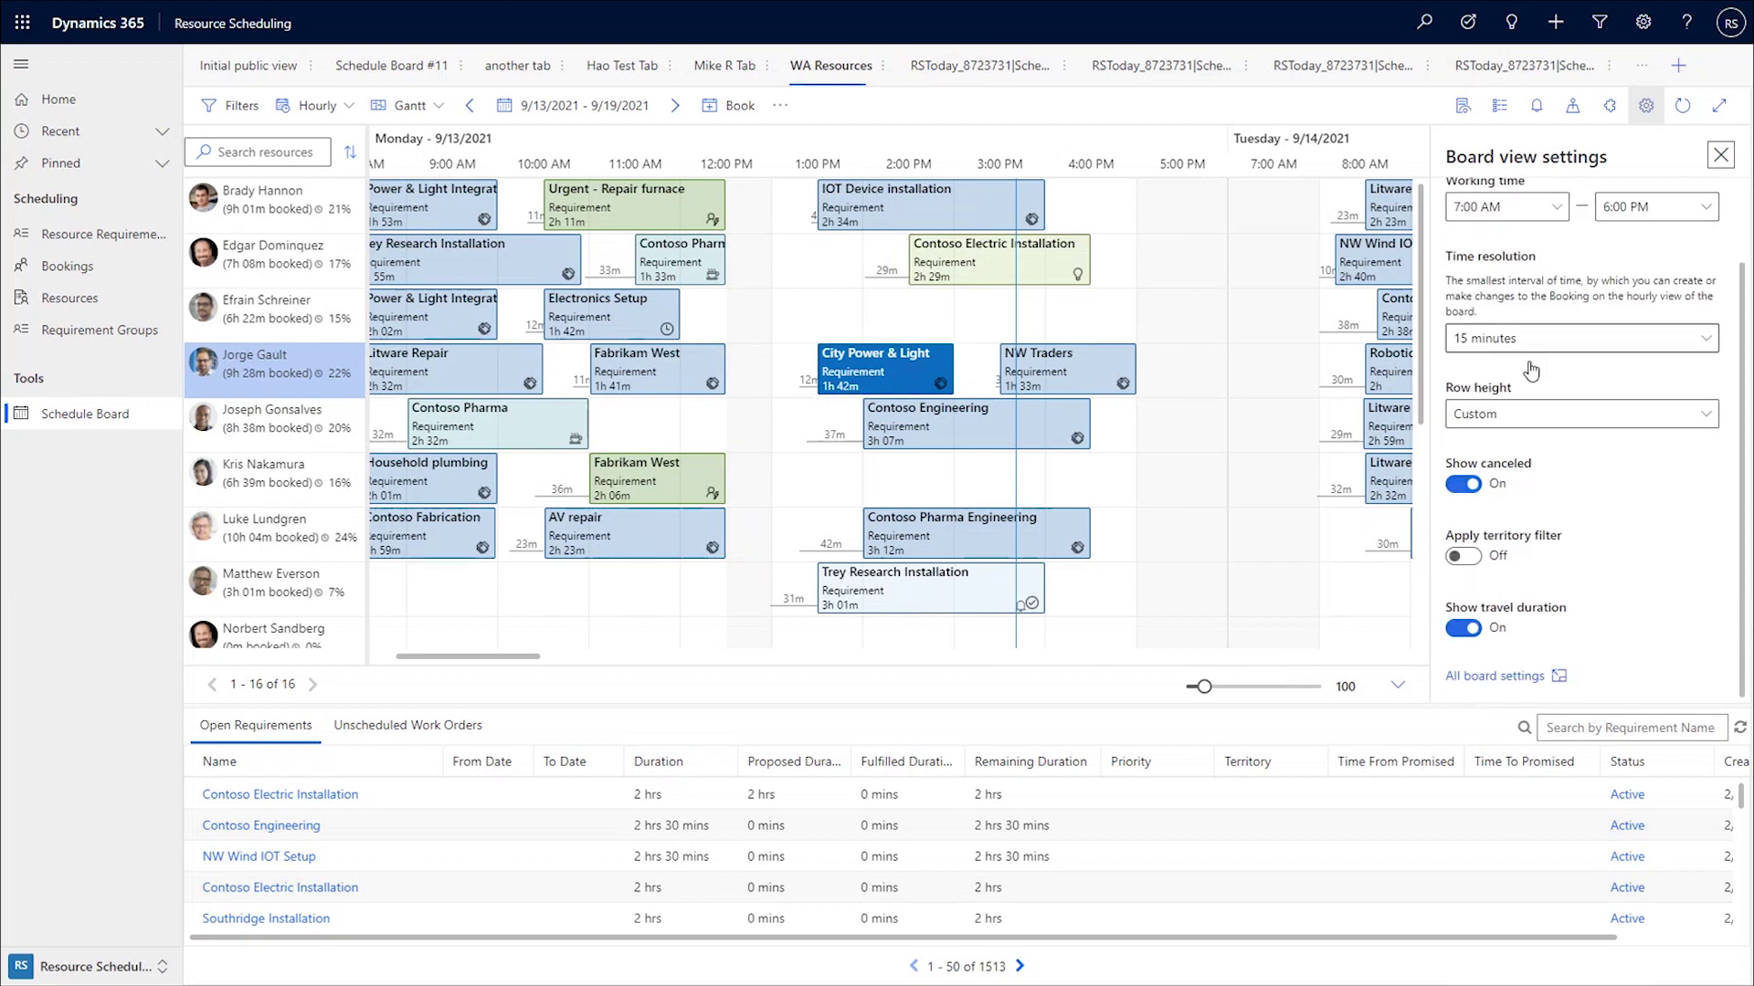
{"action": "scroll", "coordinate": [1536, 363], "scroll_direction": "up", "scroll_amount": 1}
{"action": "scroll", "coordinate": [1567, 394], "scroll_direction": "down", "scroll_amount": 1}
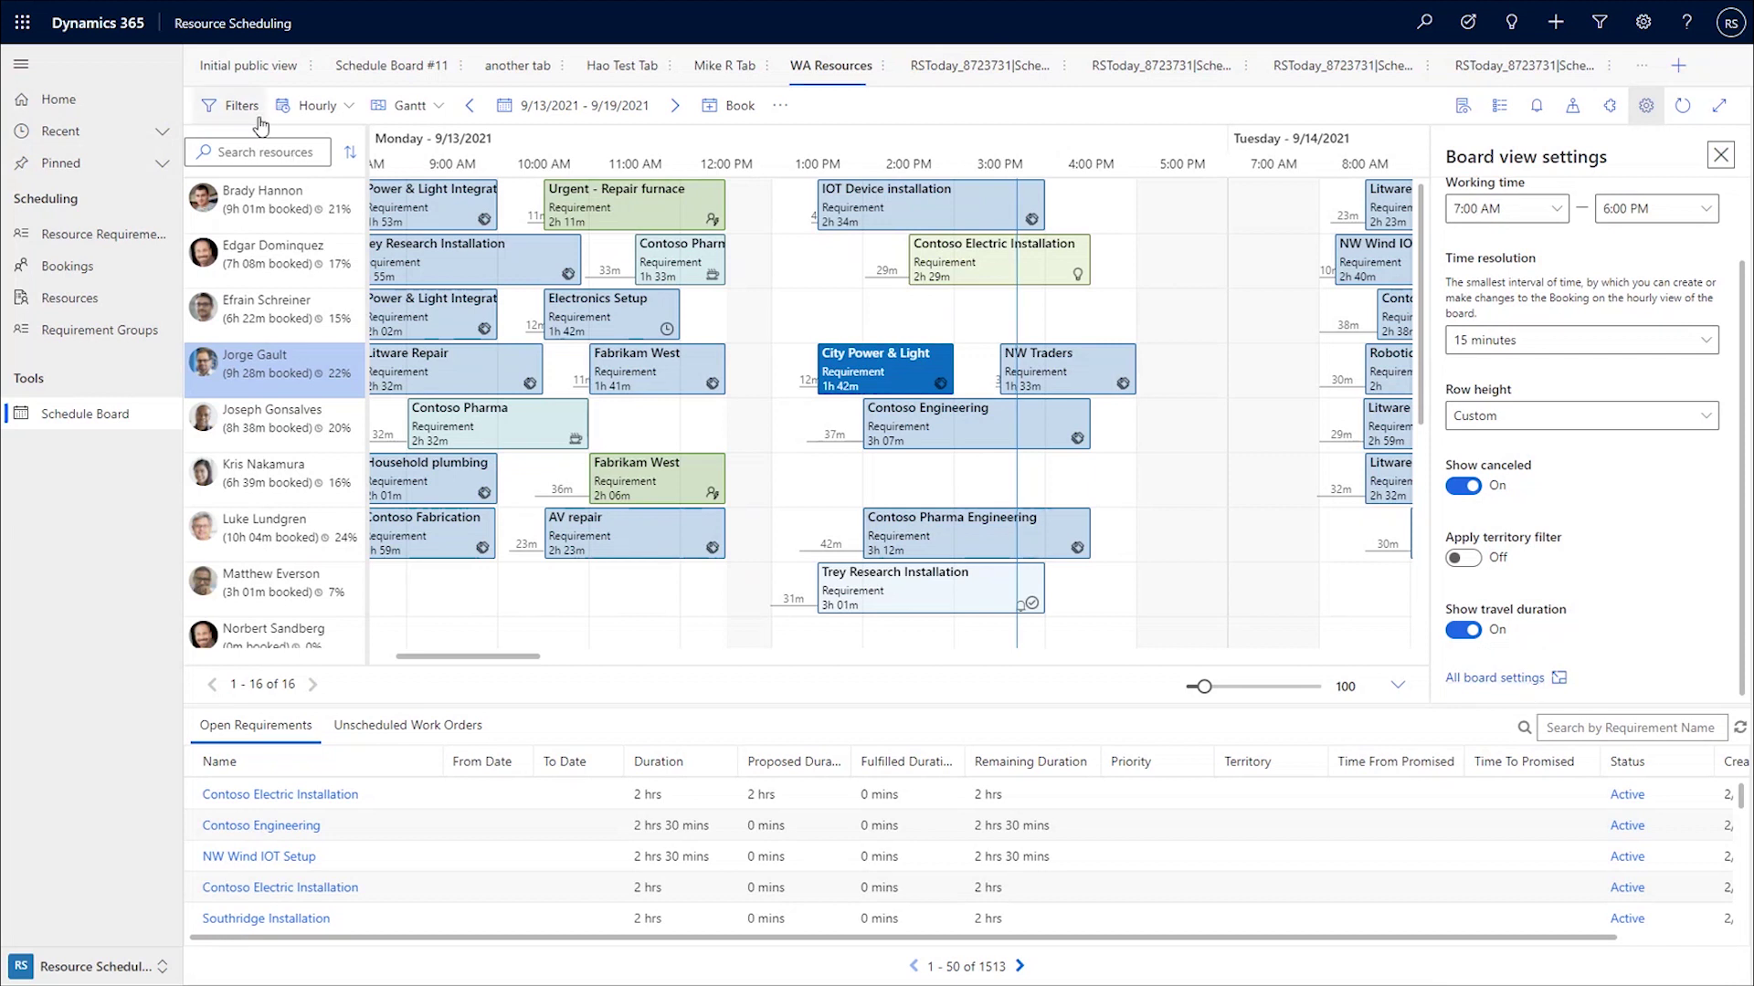
Examine the WA Resources board settings: Basic, Map, Custom web resource, Schedule assistant, Board colors, Other and the schedule types
{"action": "left_click", "coordinate": [882, 71]}
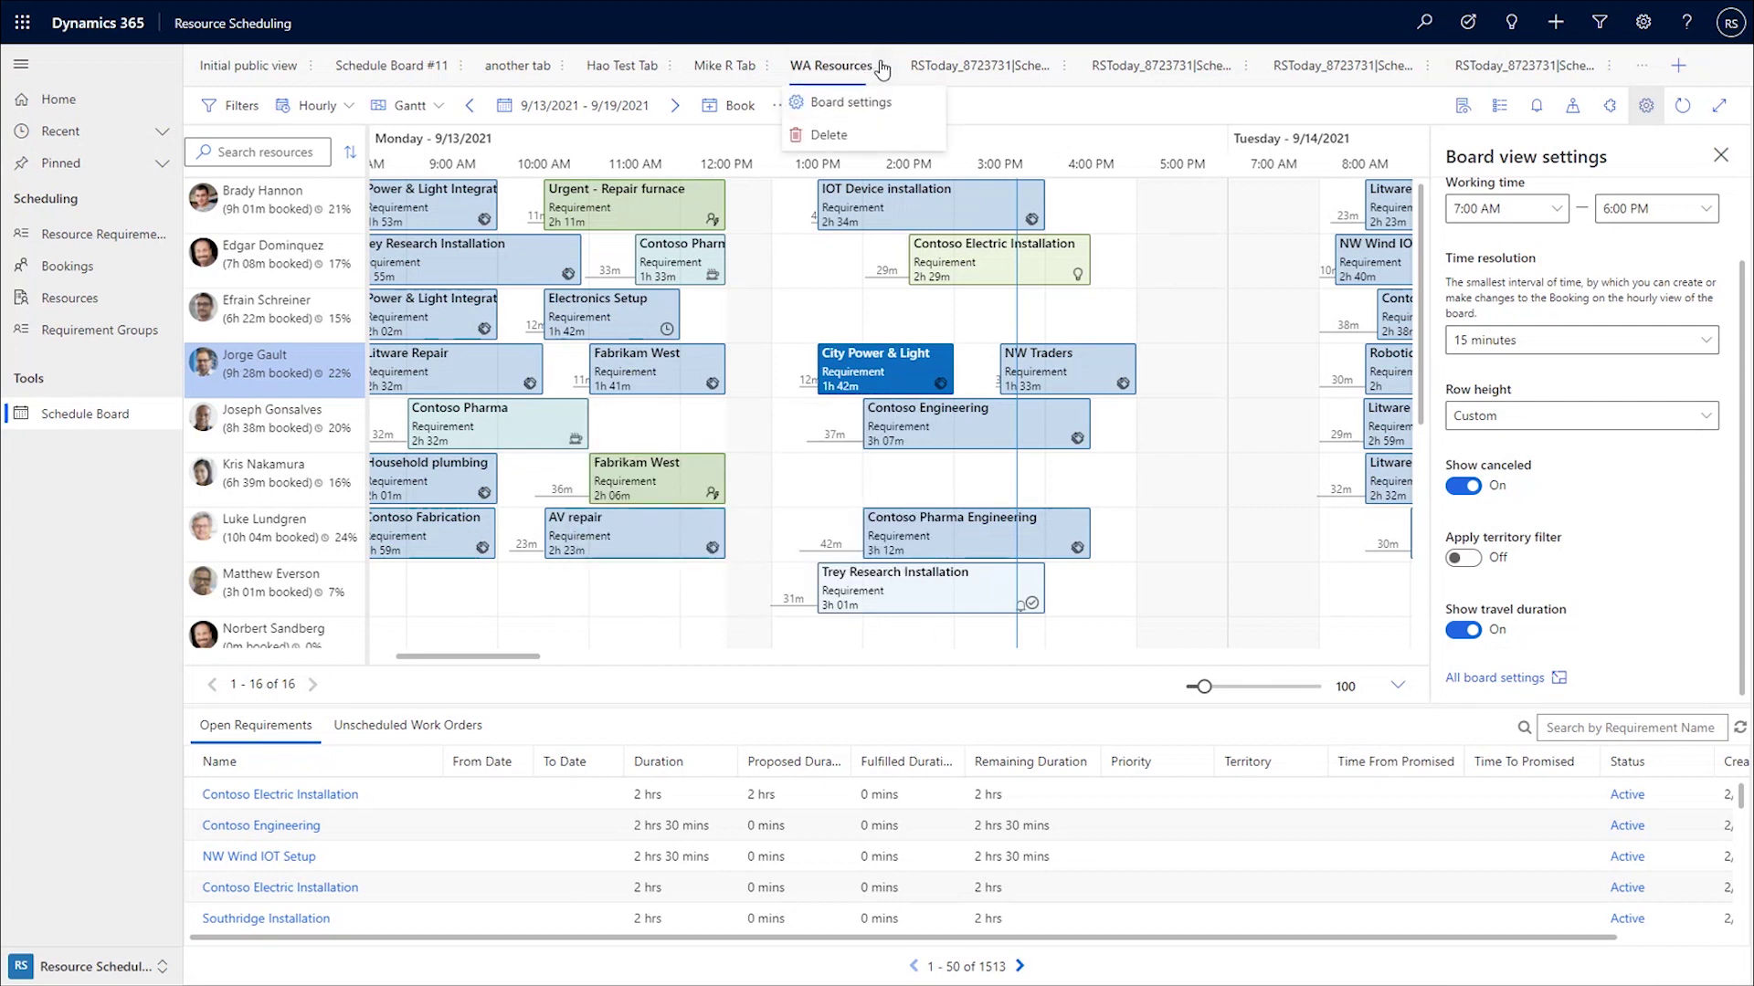
{"action": "left_click", "coordinate": [882, 102]}
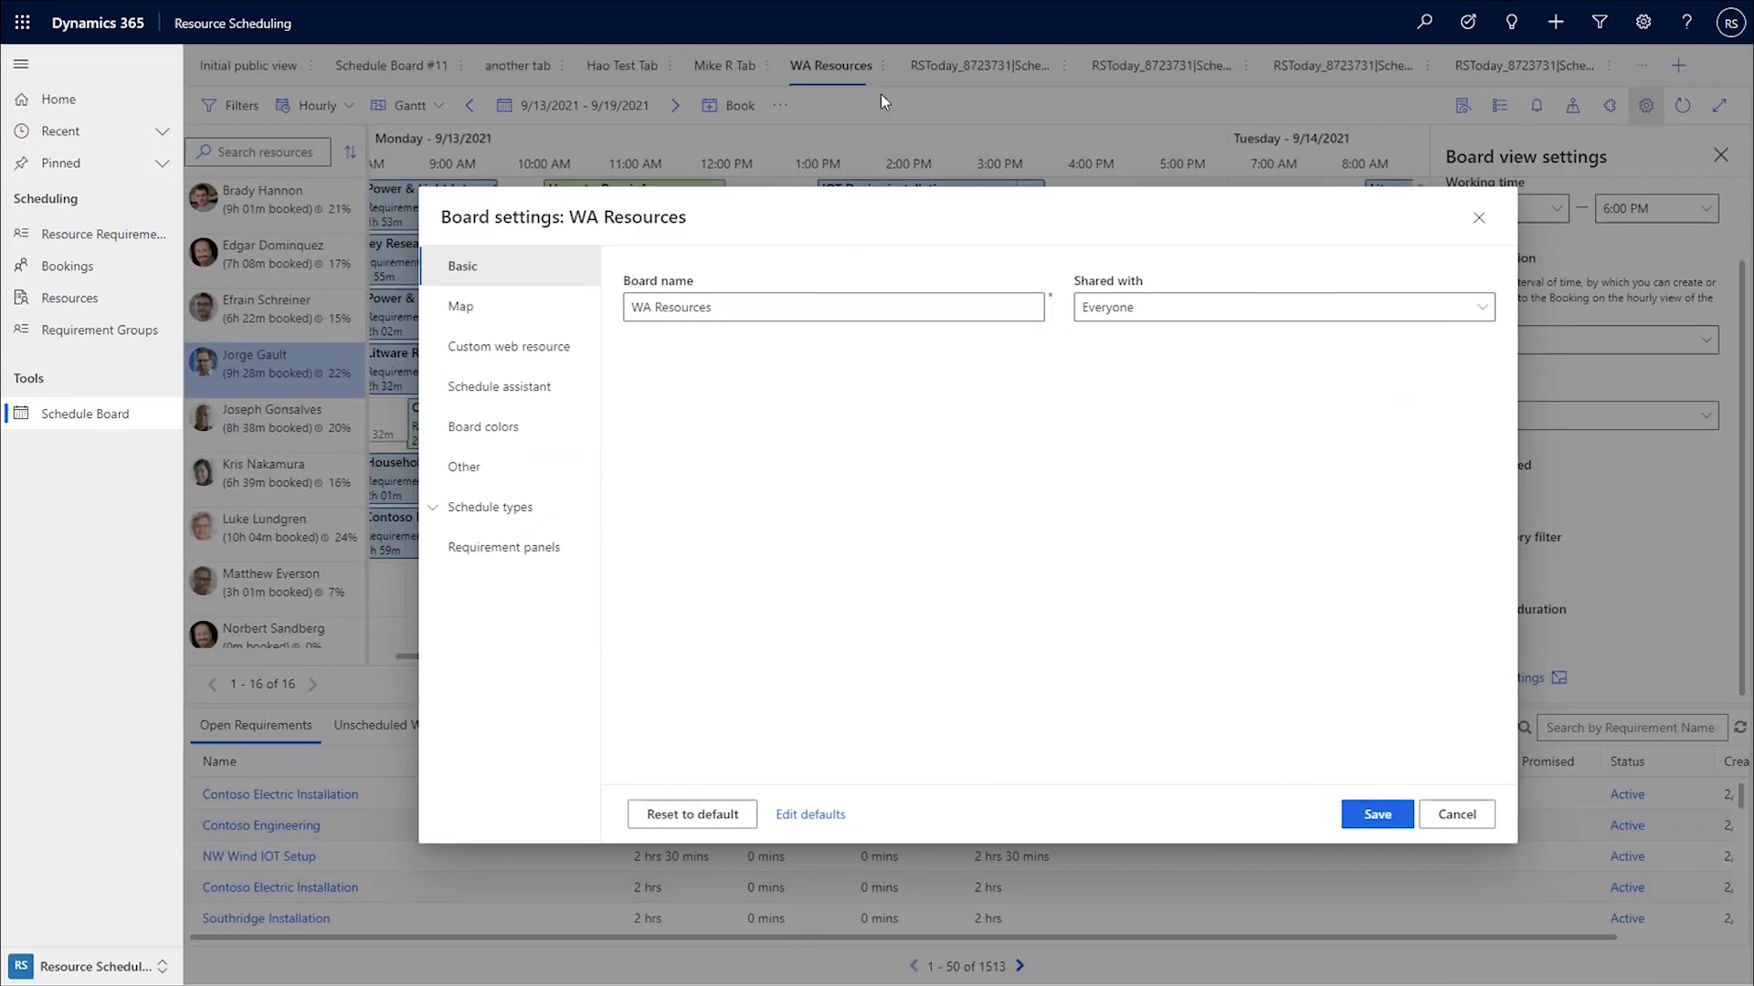
{"action": "left_click", "coordinate": [497, 321]}
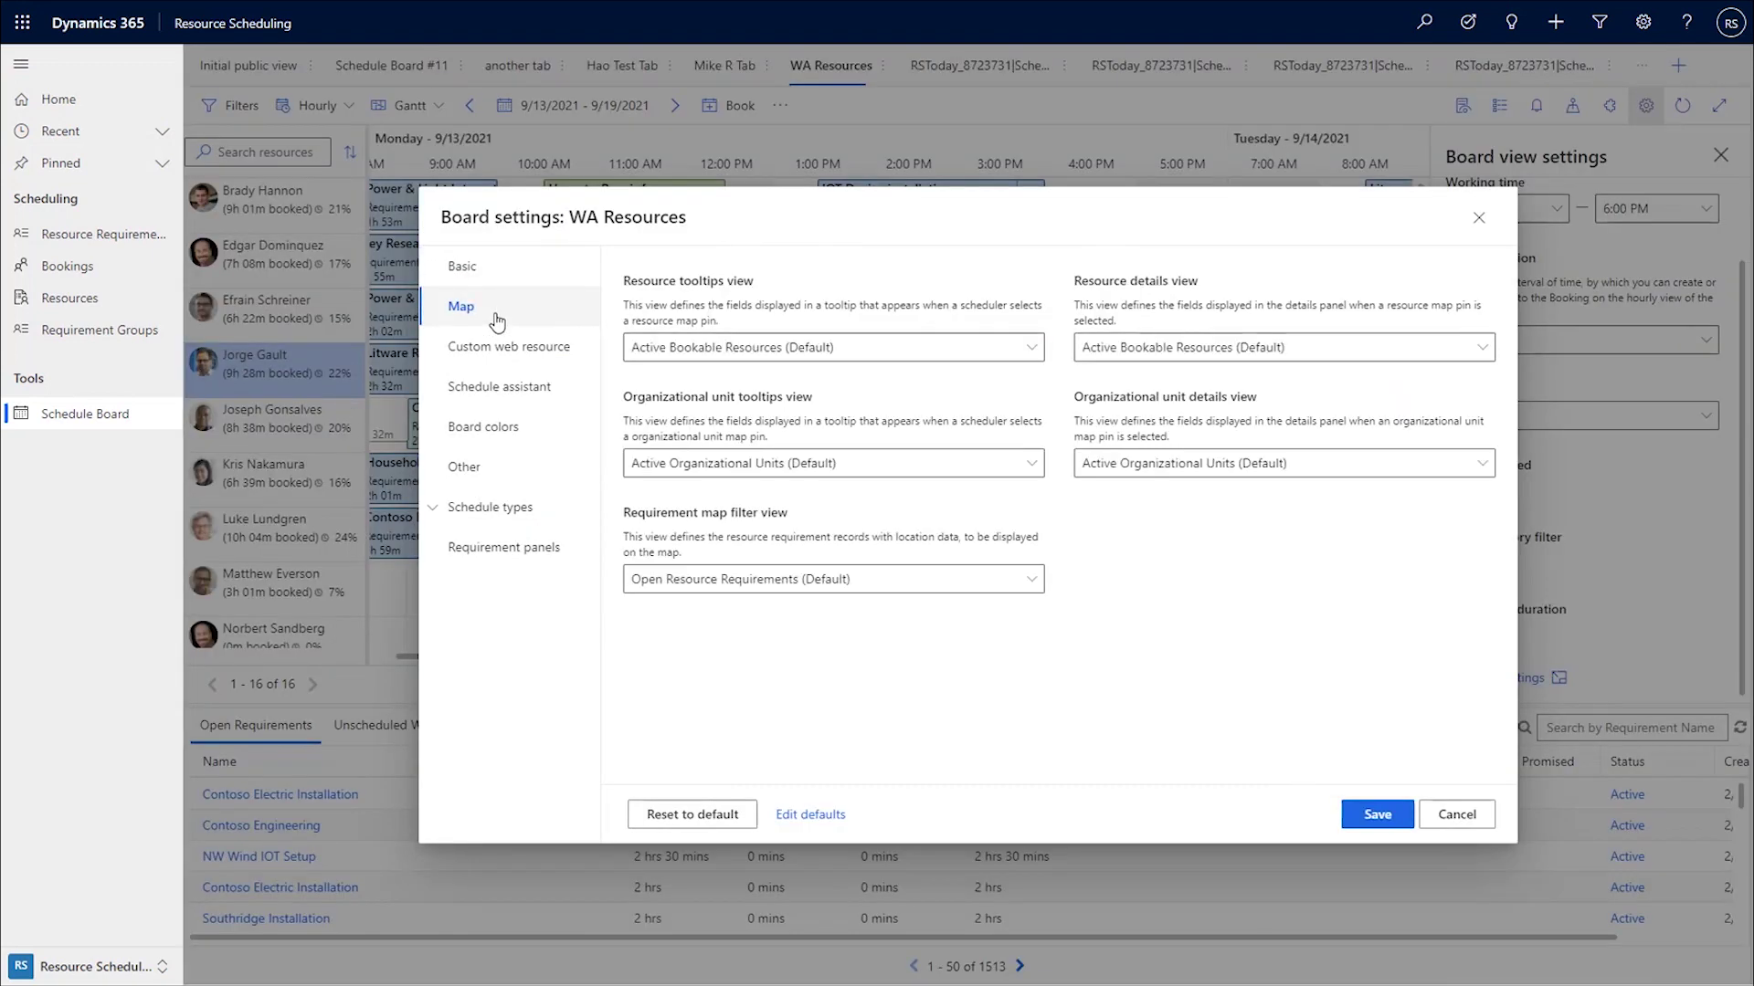
{"action": "left_click", "coordinate": [503, 264]}
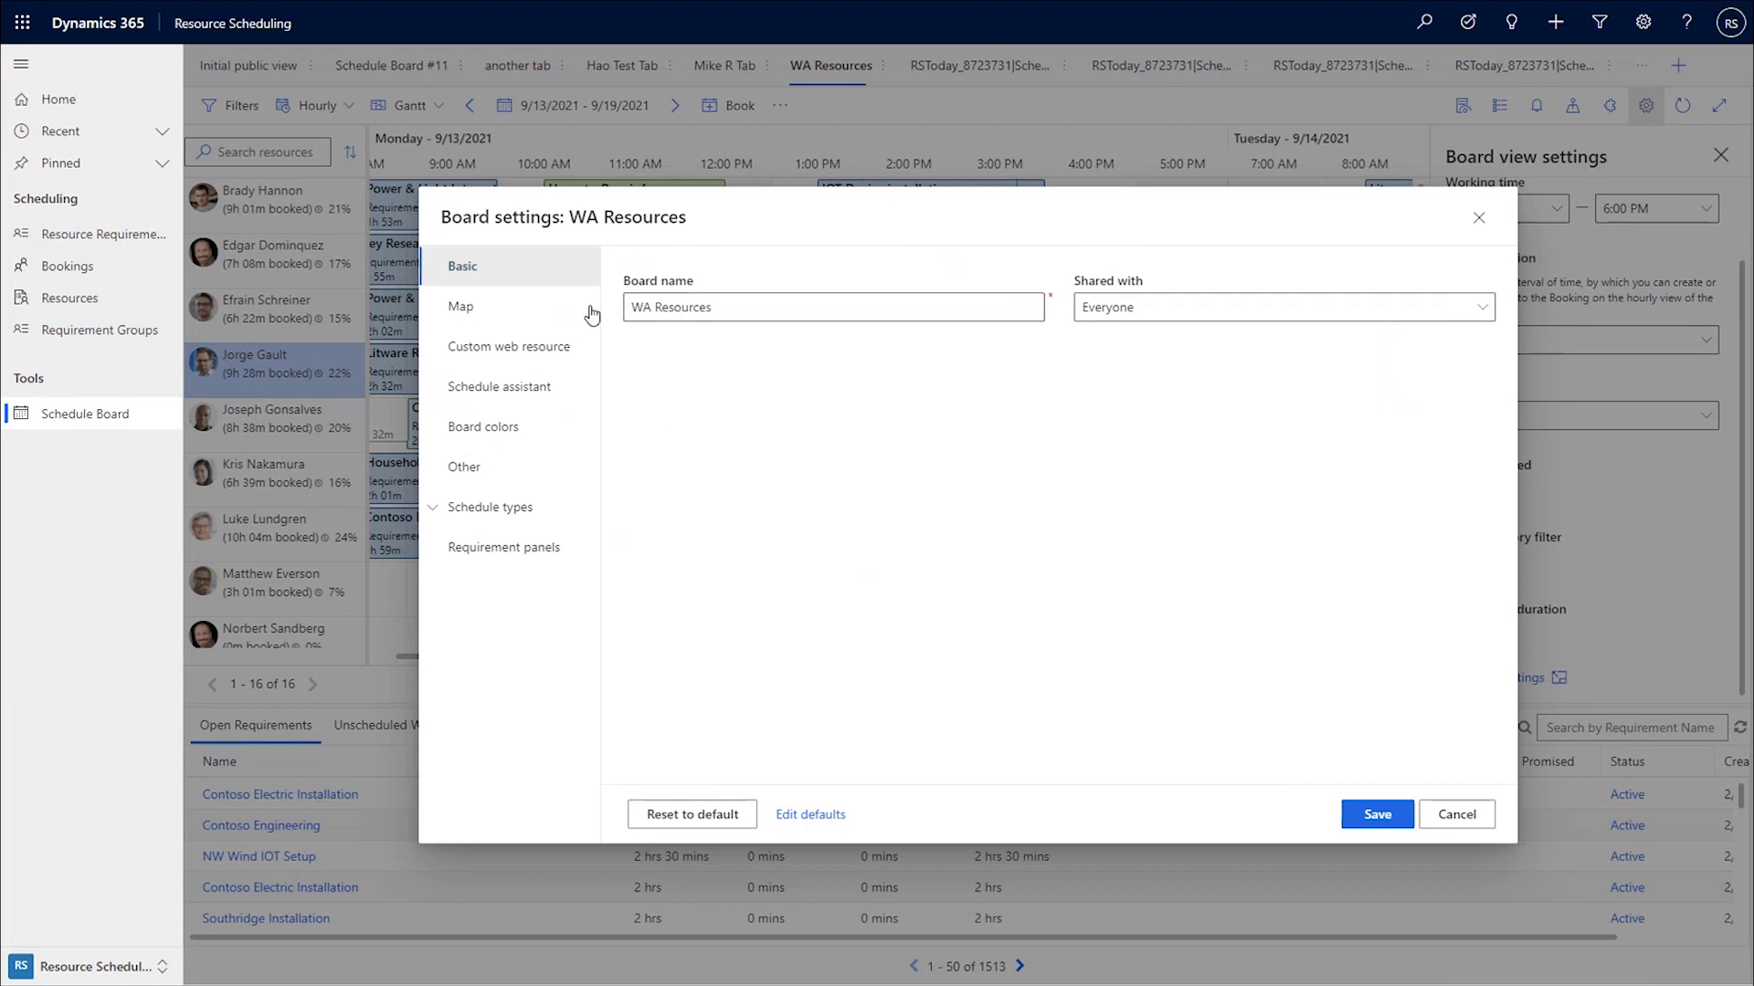
{"action": "left_click", "coordinate": [528, 311]}
{"action": "left_click", "coordinate": [516, 338]}
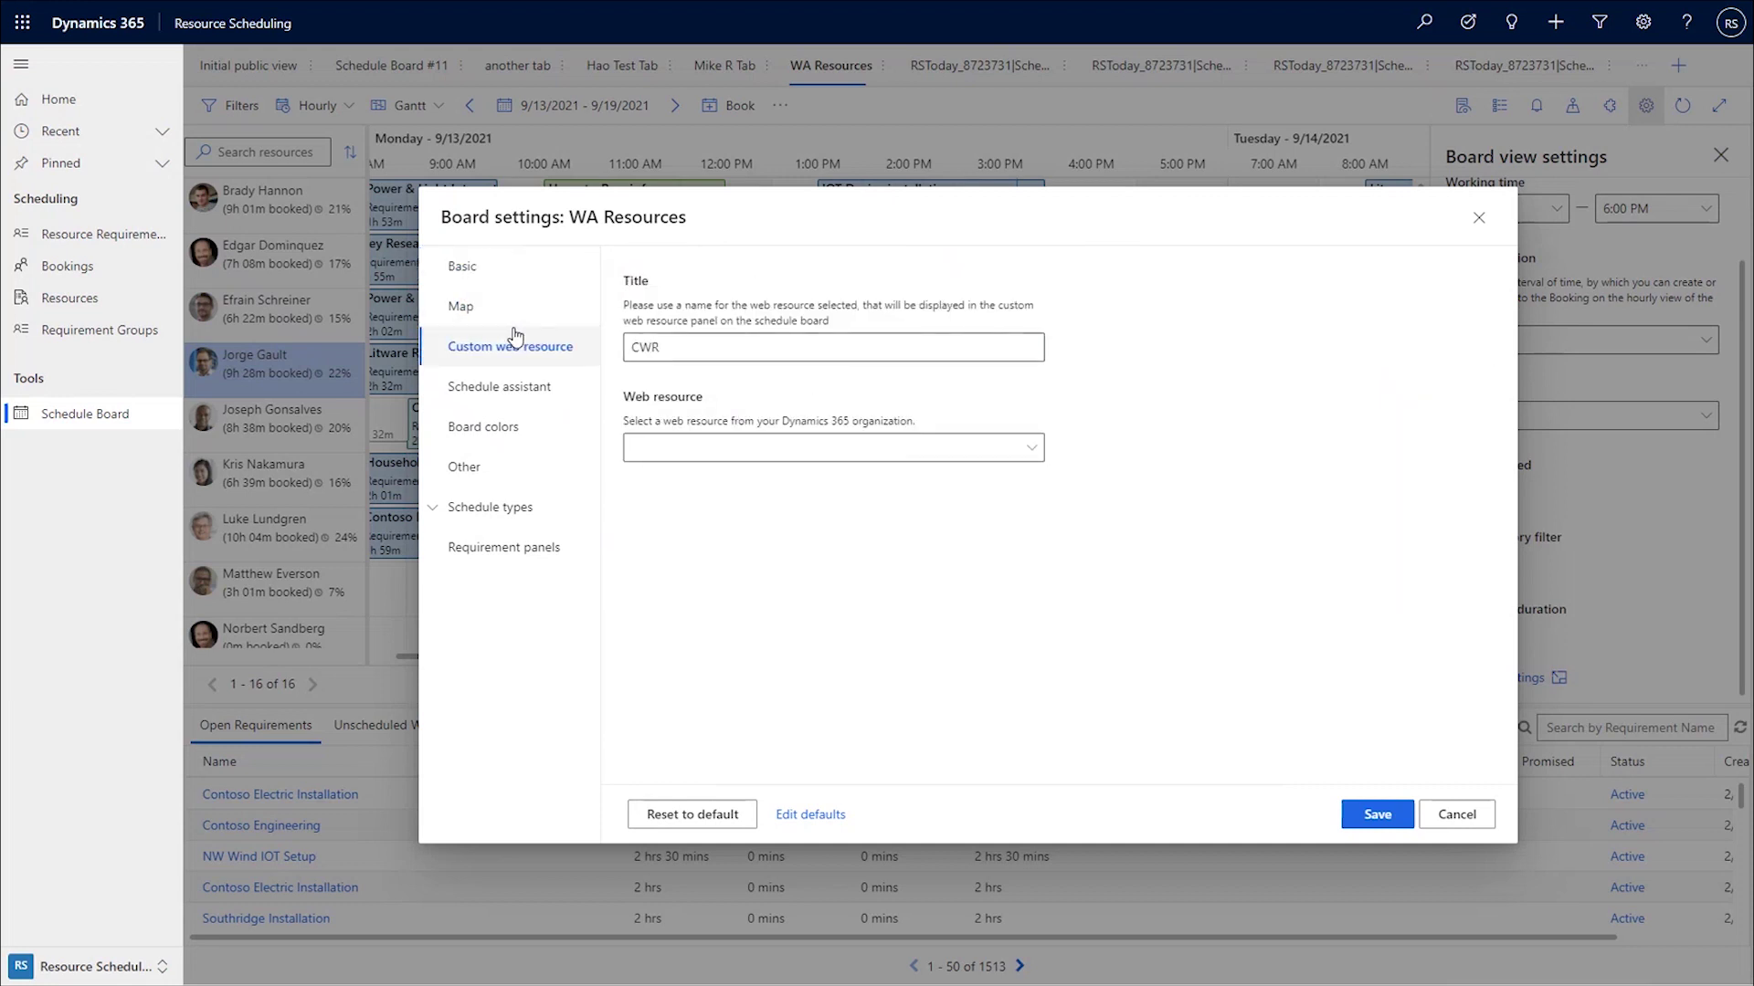
{"action": "left_click", "coordinate": [543, 398]}
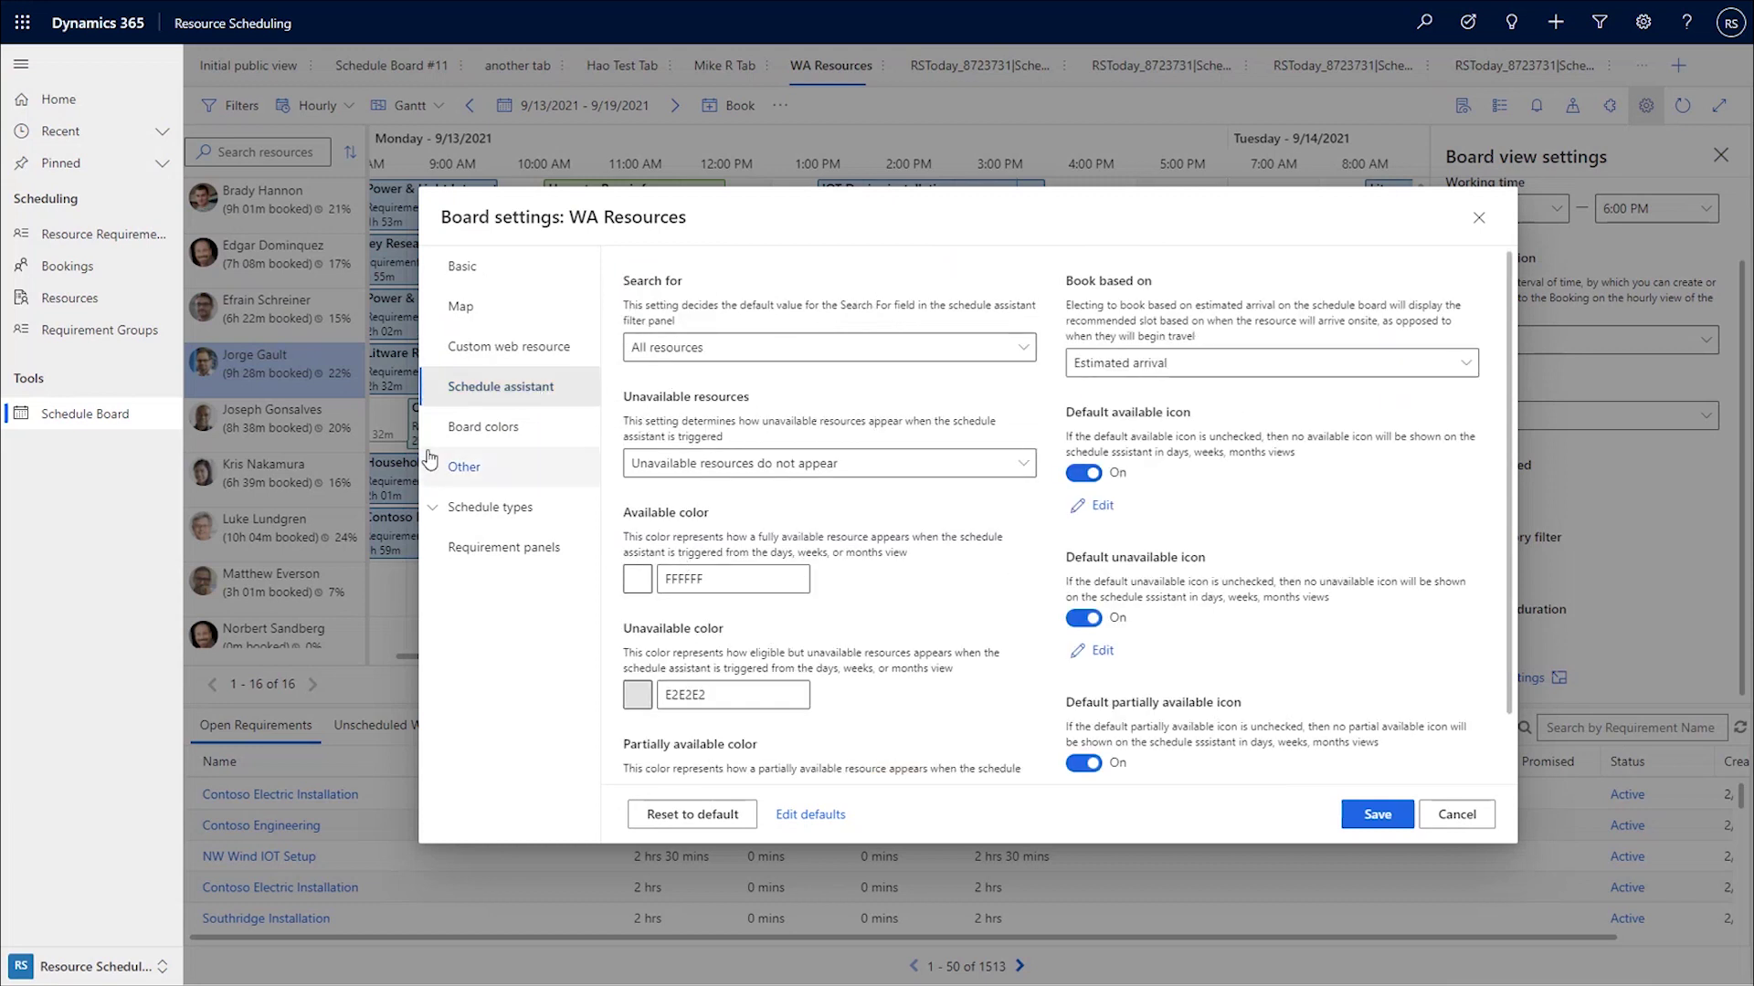
{"action": "left_click", "coordinate": [476, 431]}
{"action": "left_click", "coordinate": [465, 467]}
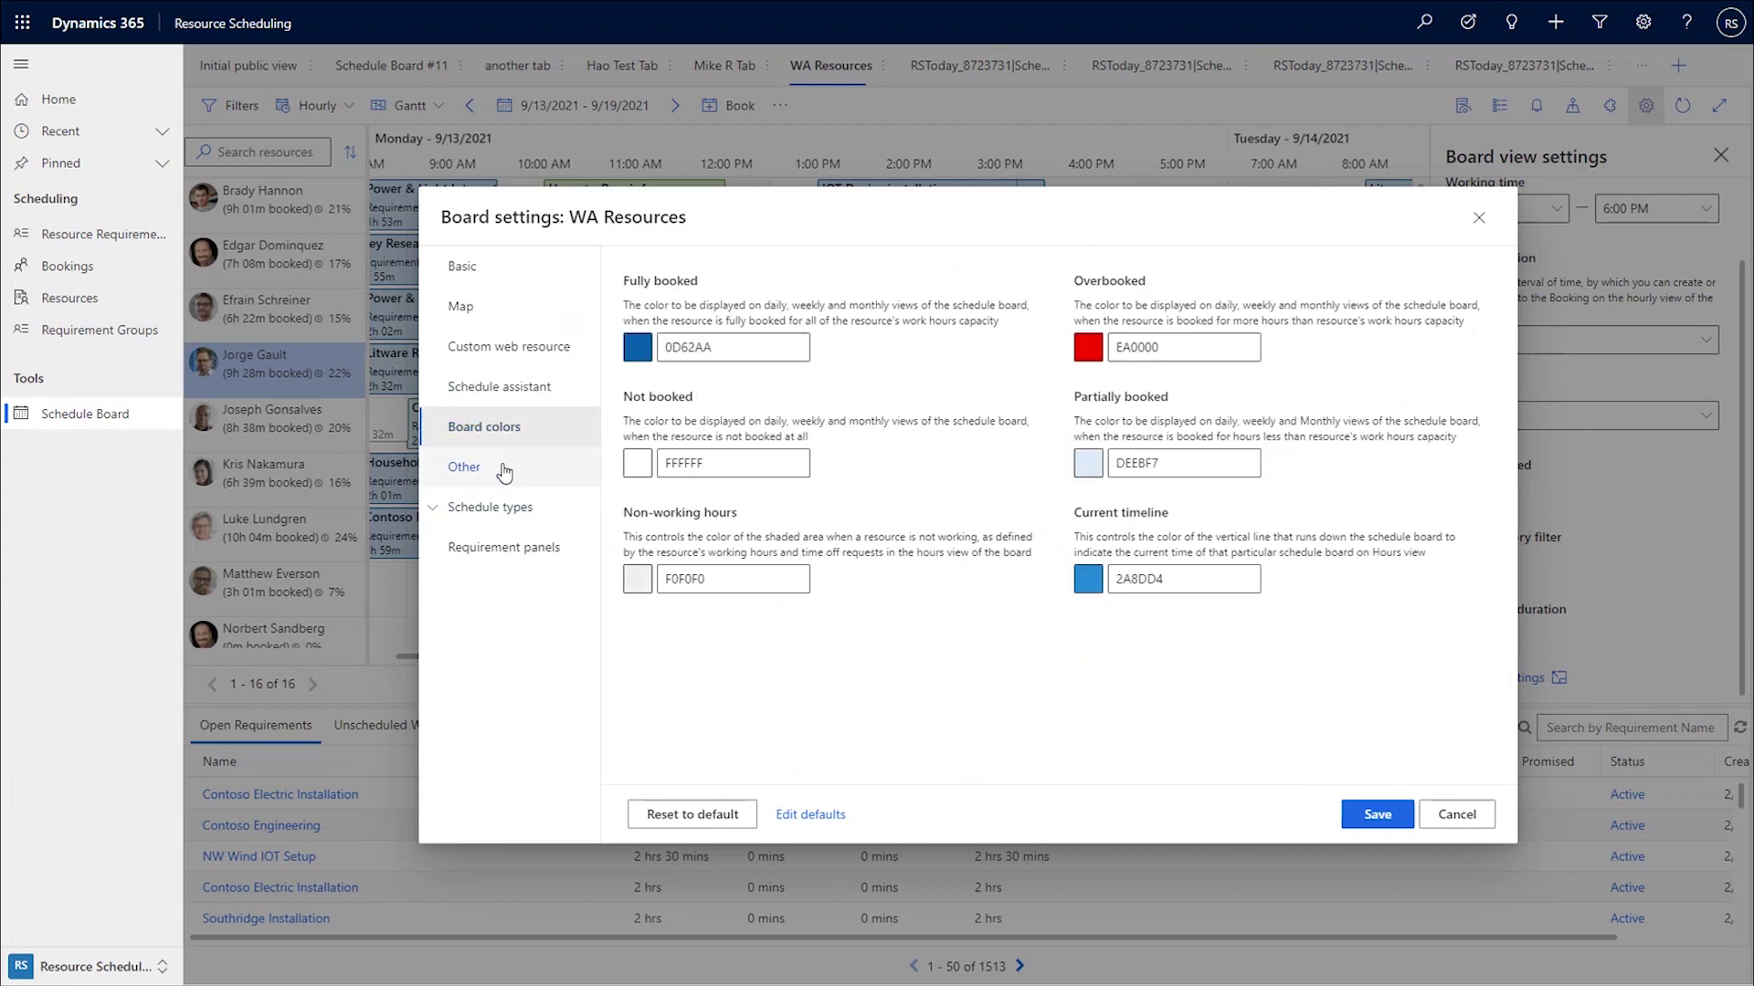
{"action": "left_click", "coordinate": [505, 517]}
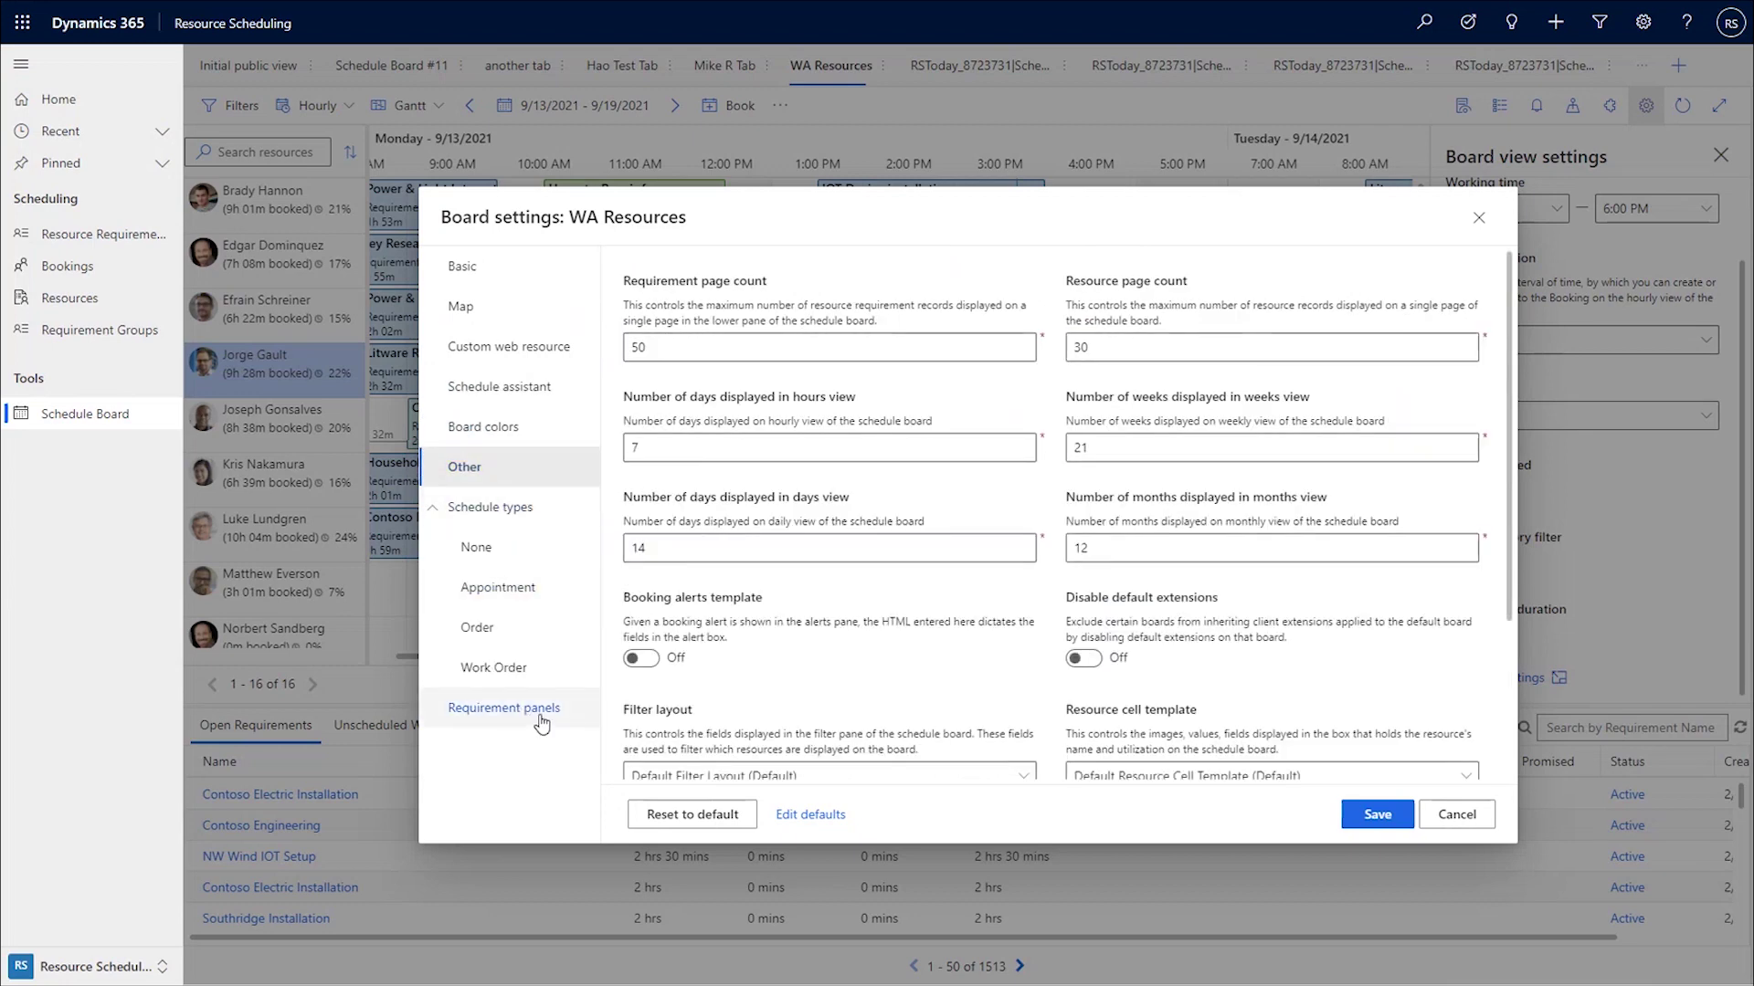
Look at the default board settings, close them without saving, and close the board view settings
{"action": "left_click", "coordinate": [811, 814]}
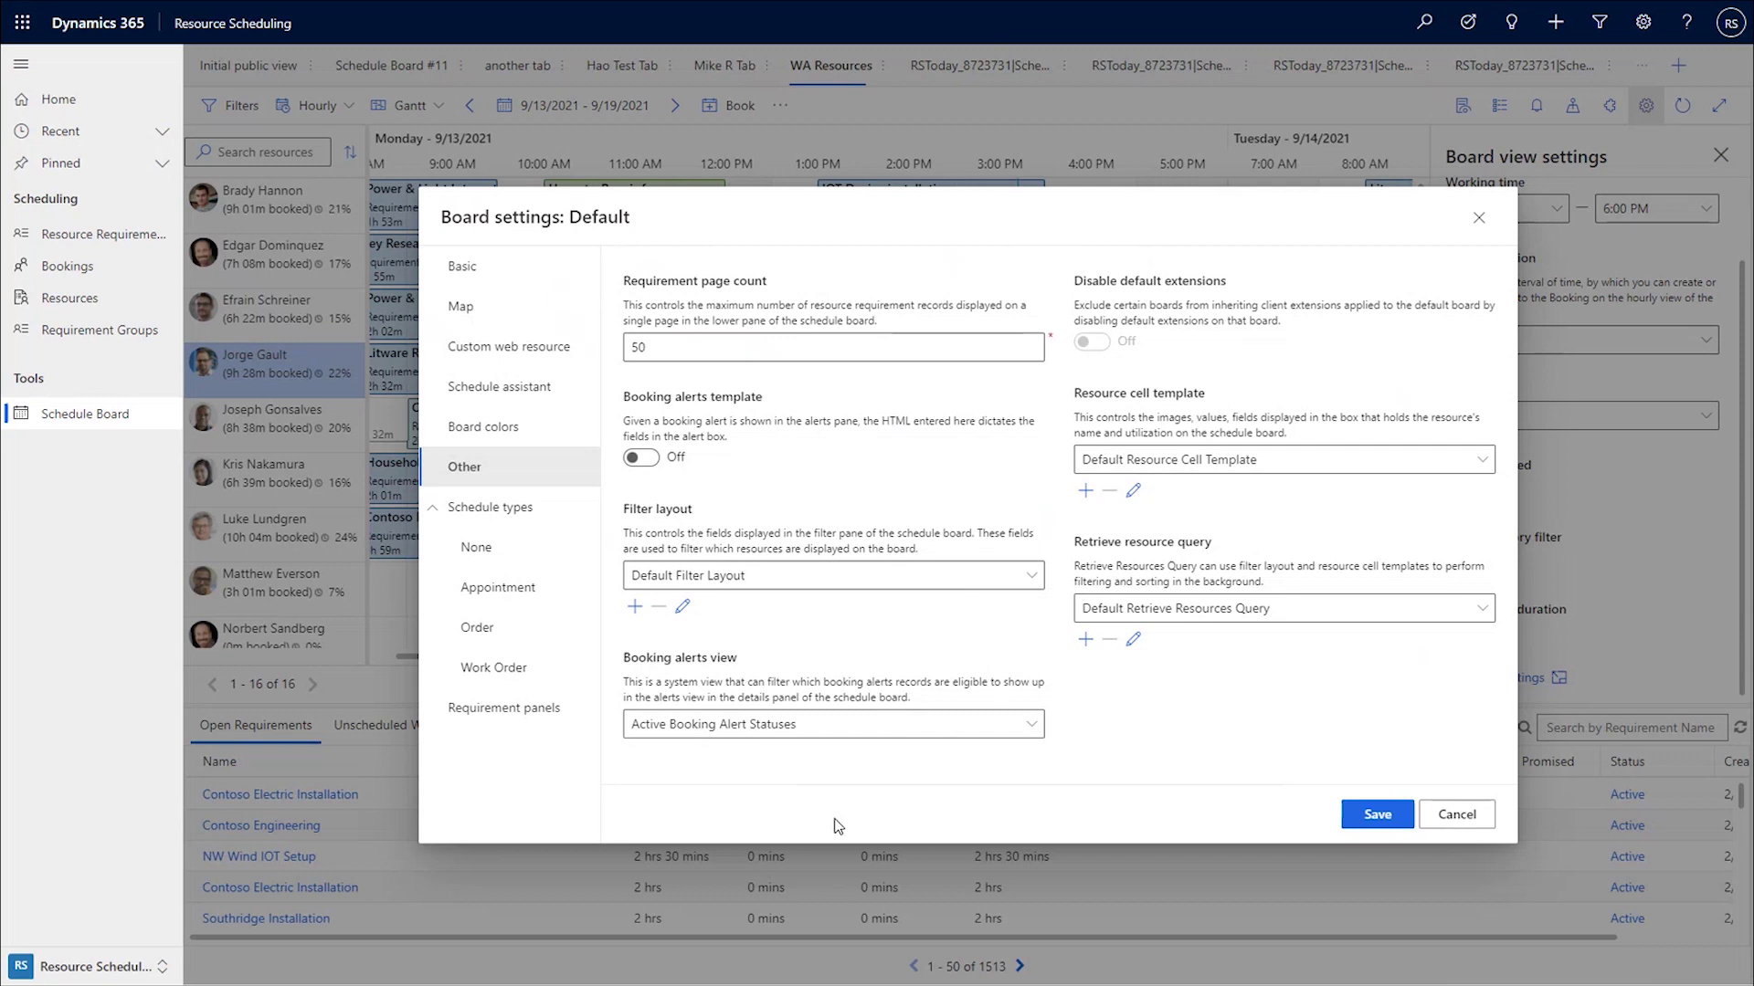
{"action": "left_click", "coordinate": [1460, 814]}
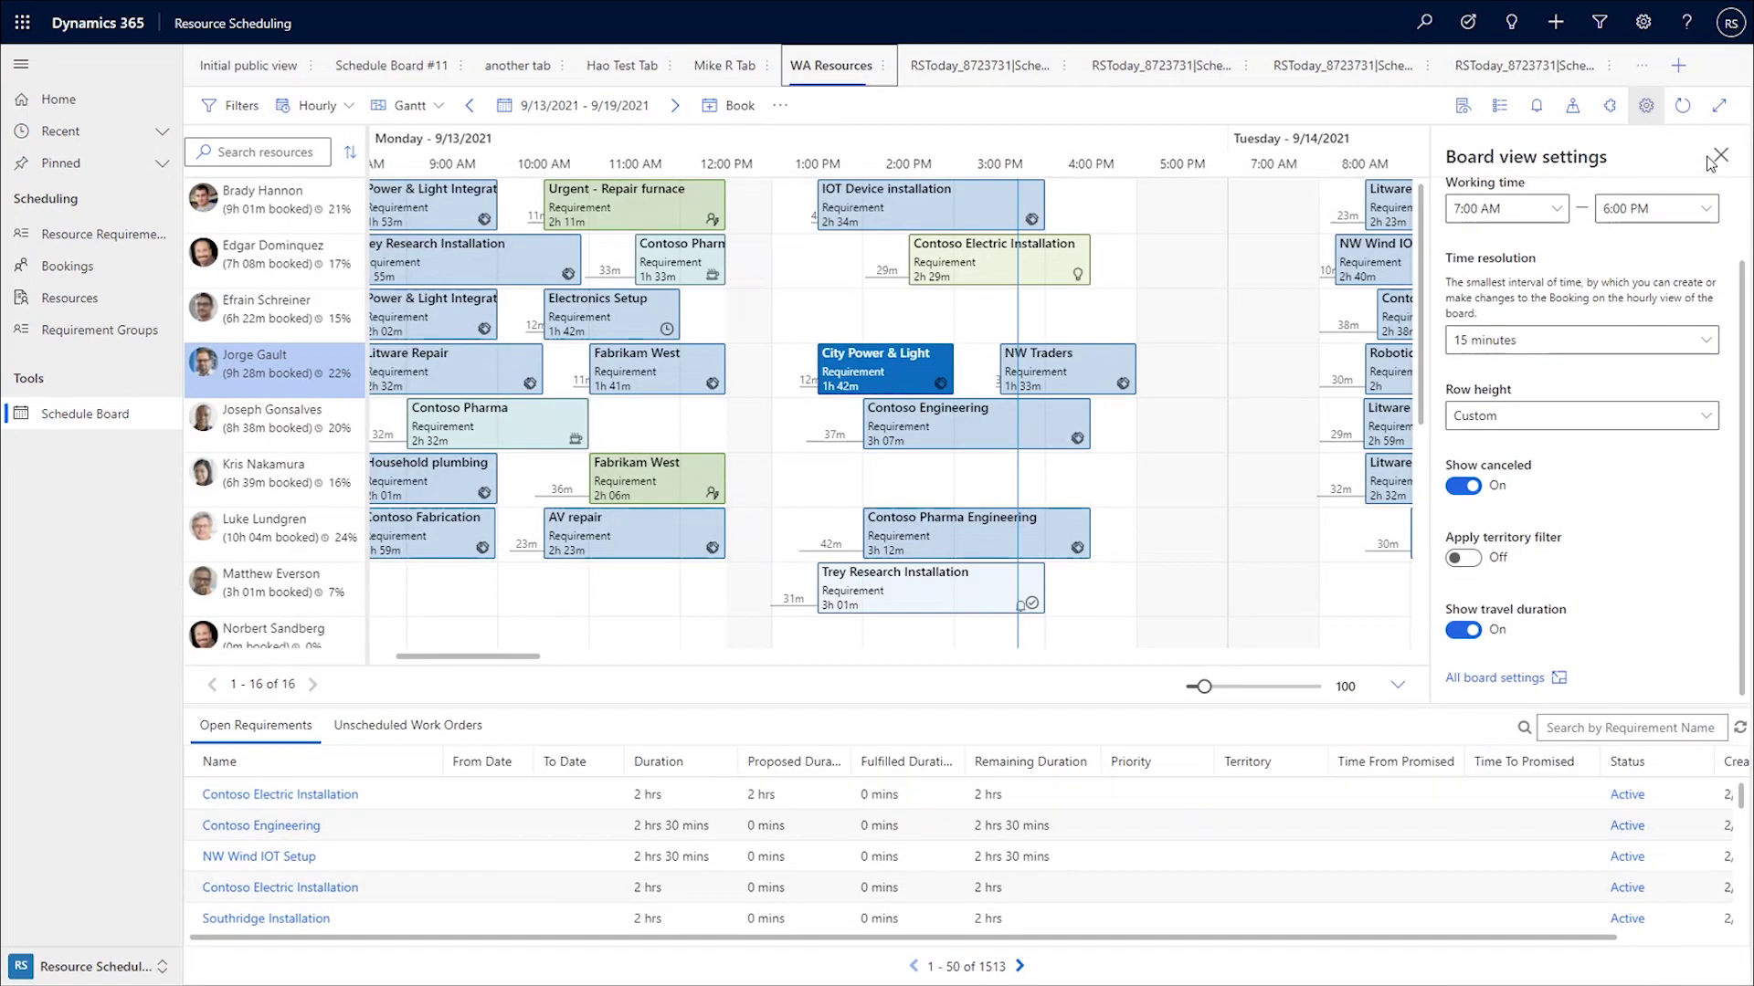
{"action": "left_click", "coordinate": [1721, 156]}
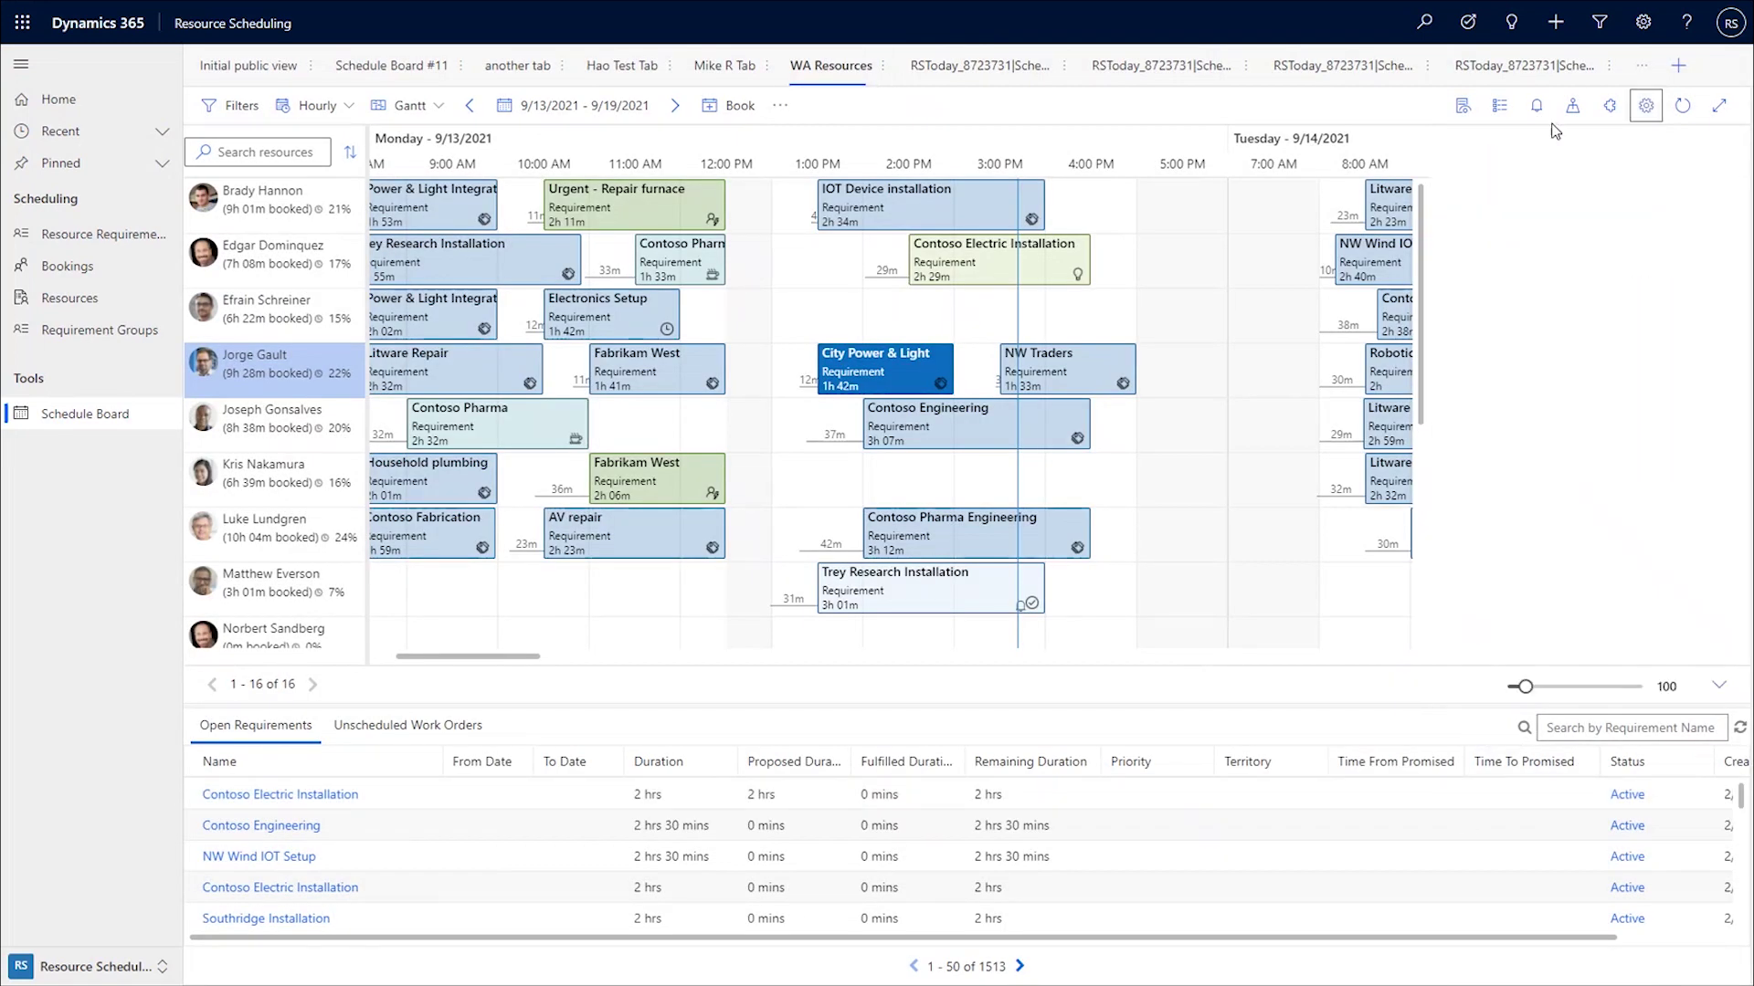
View the CWR custom web resource beside the board, make its pane narrower, and close it
{"action": "left_click", "coordinate": [1608, 108]}
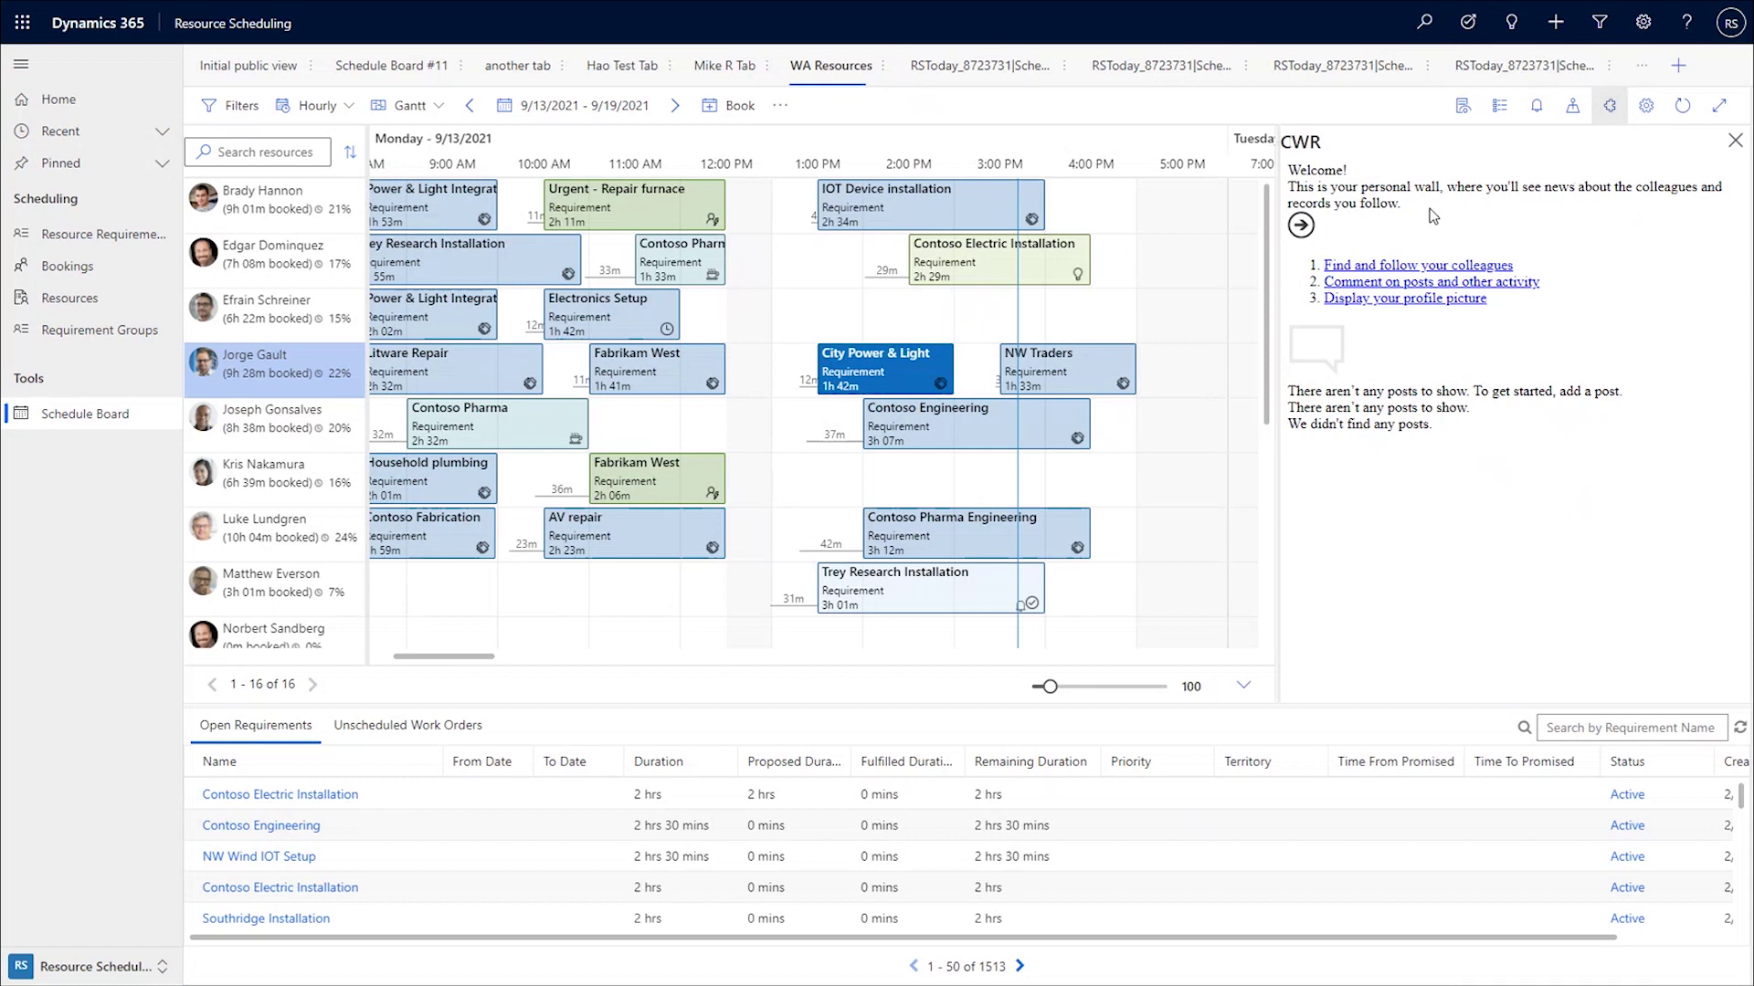
{"action": "left_click_drag", "start_coordinate": [1276, 543], "coordinate": [1471, 546]}
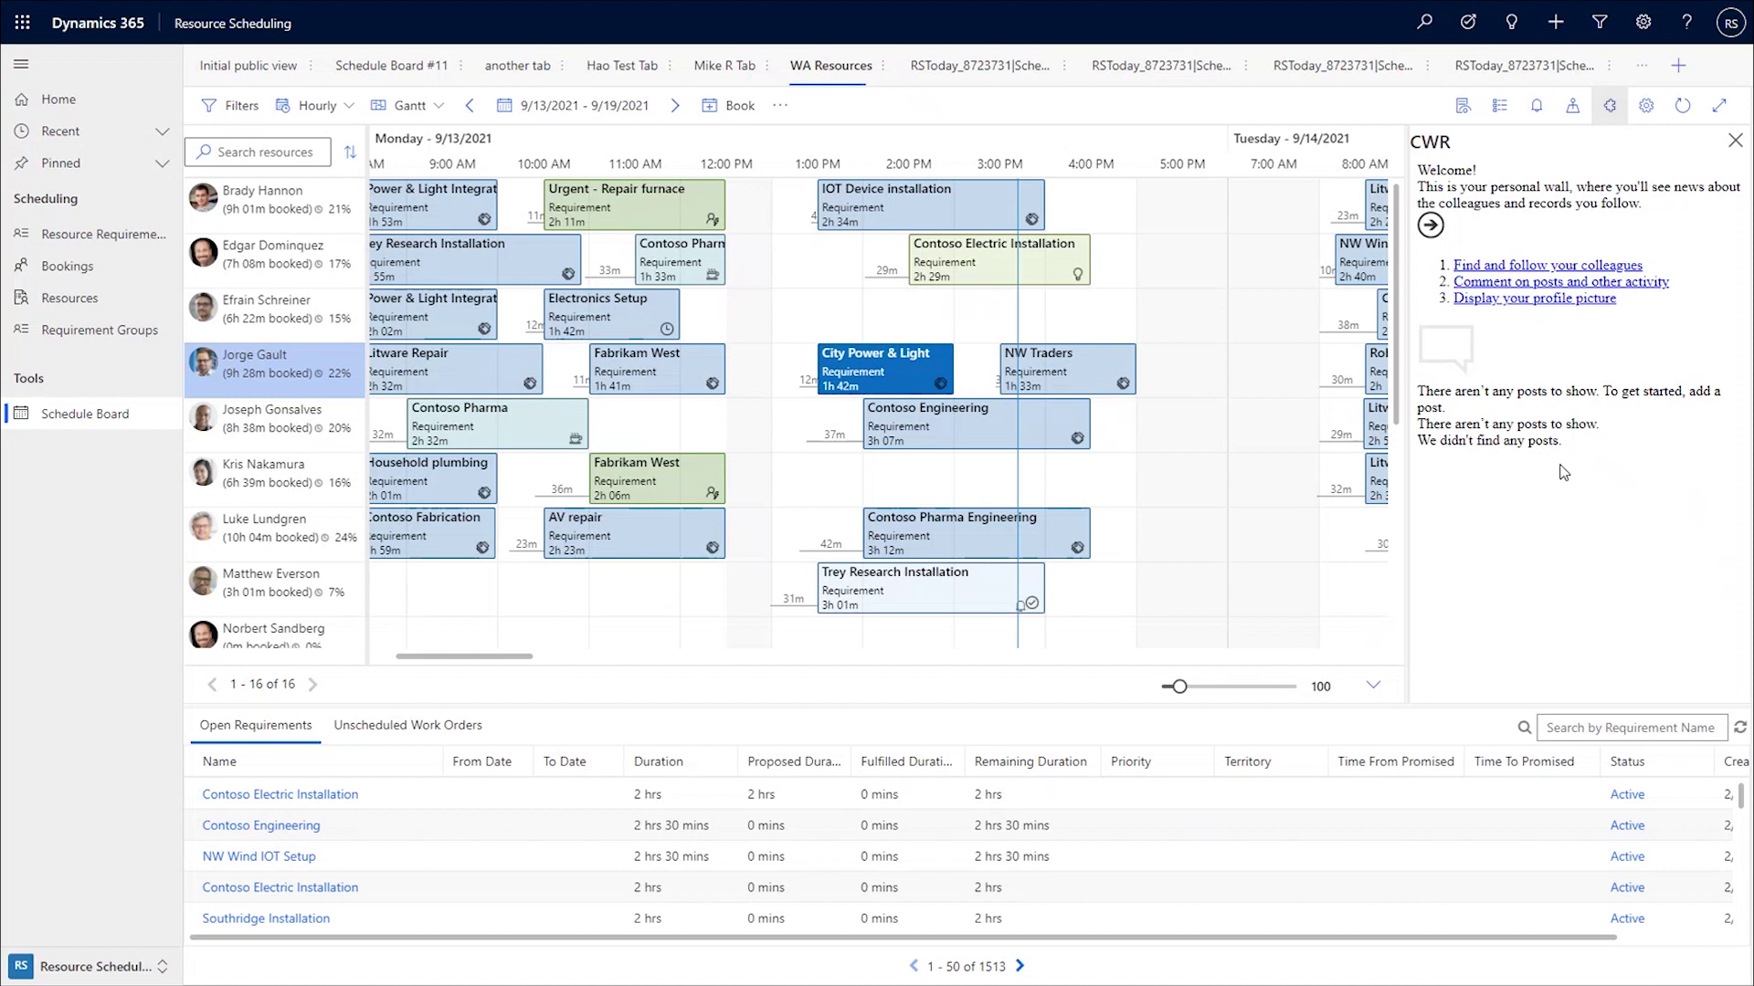
{"action": "left_click", "coordinate": [1733, 158]}
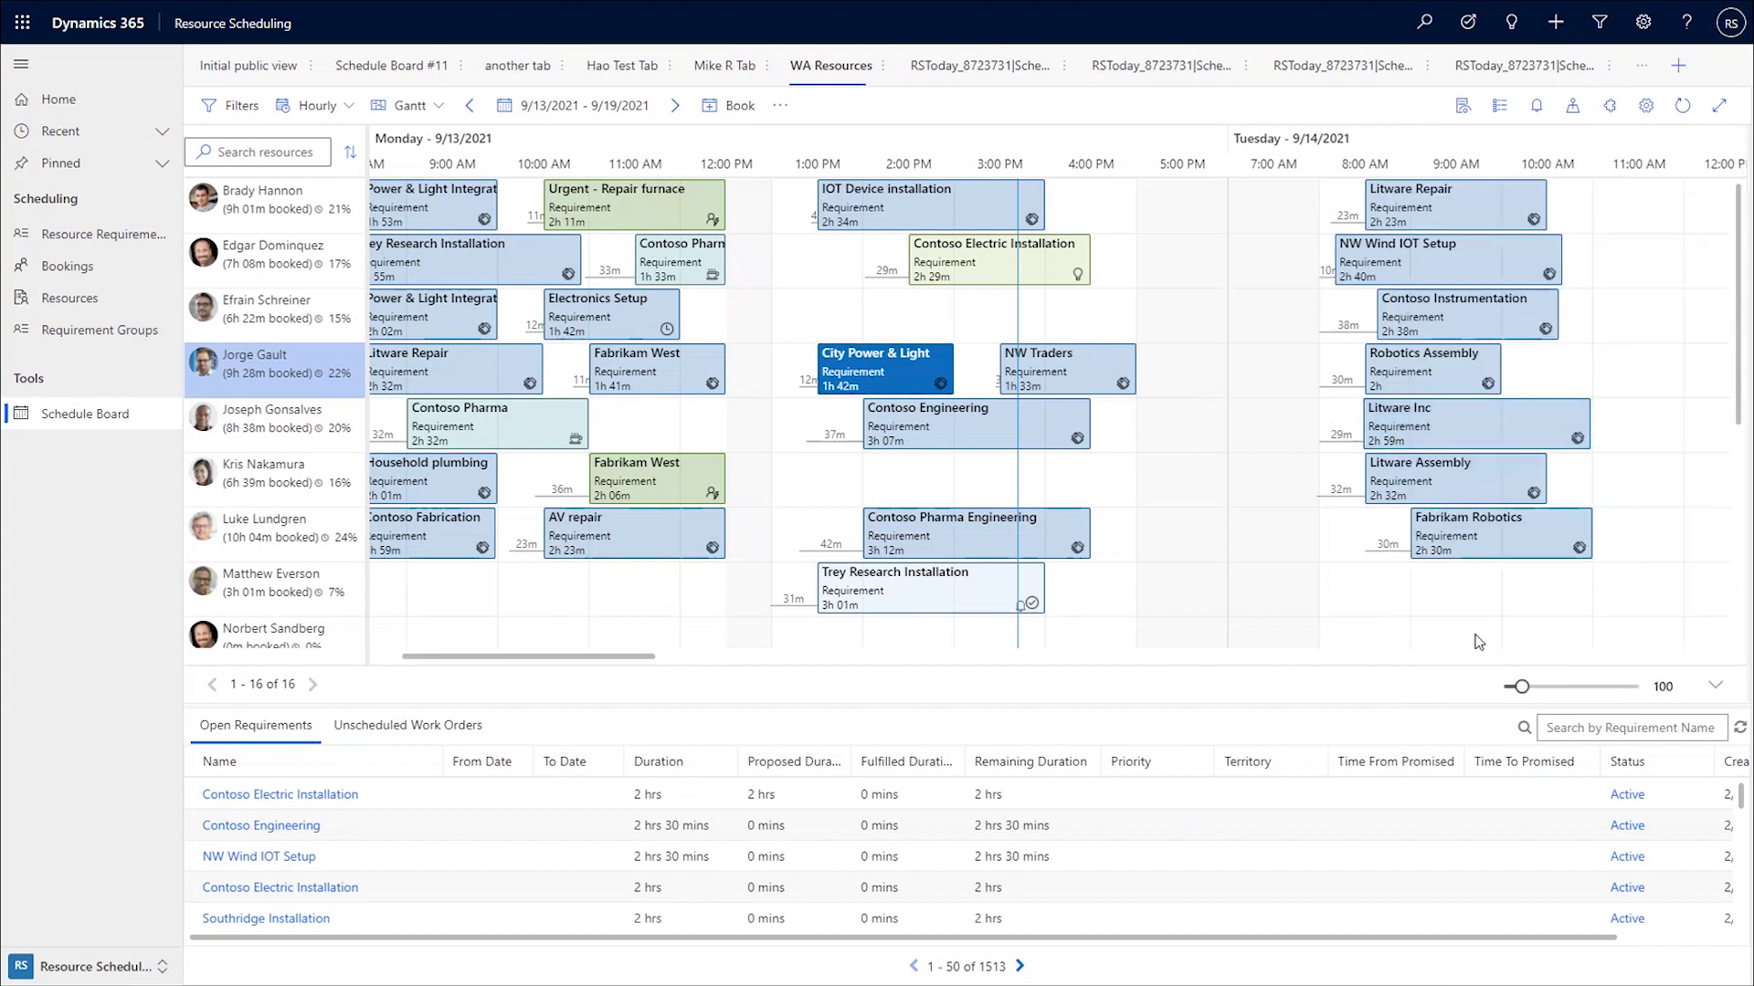
Book the first open requirement, Contoso Electric Installation, for the third resource on Monday 9/13/2021 at about 2:00 PM
{"action": "mouse_move", "coordinate": [1478, 642]}
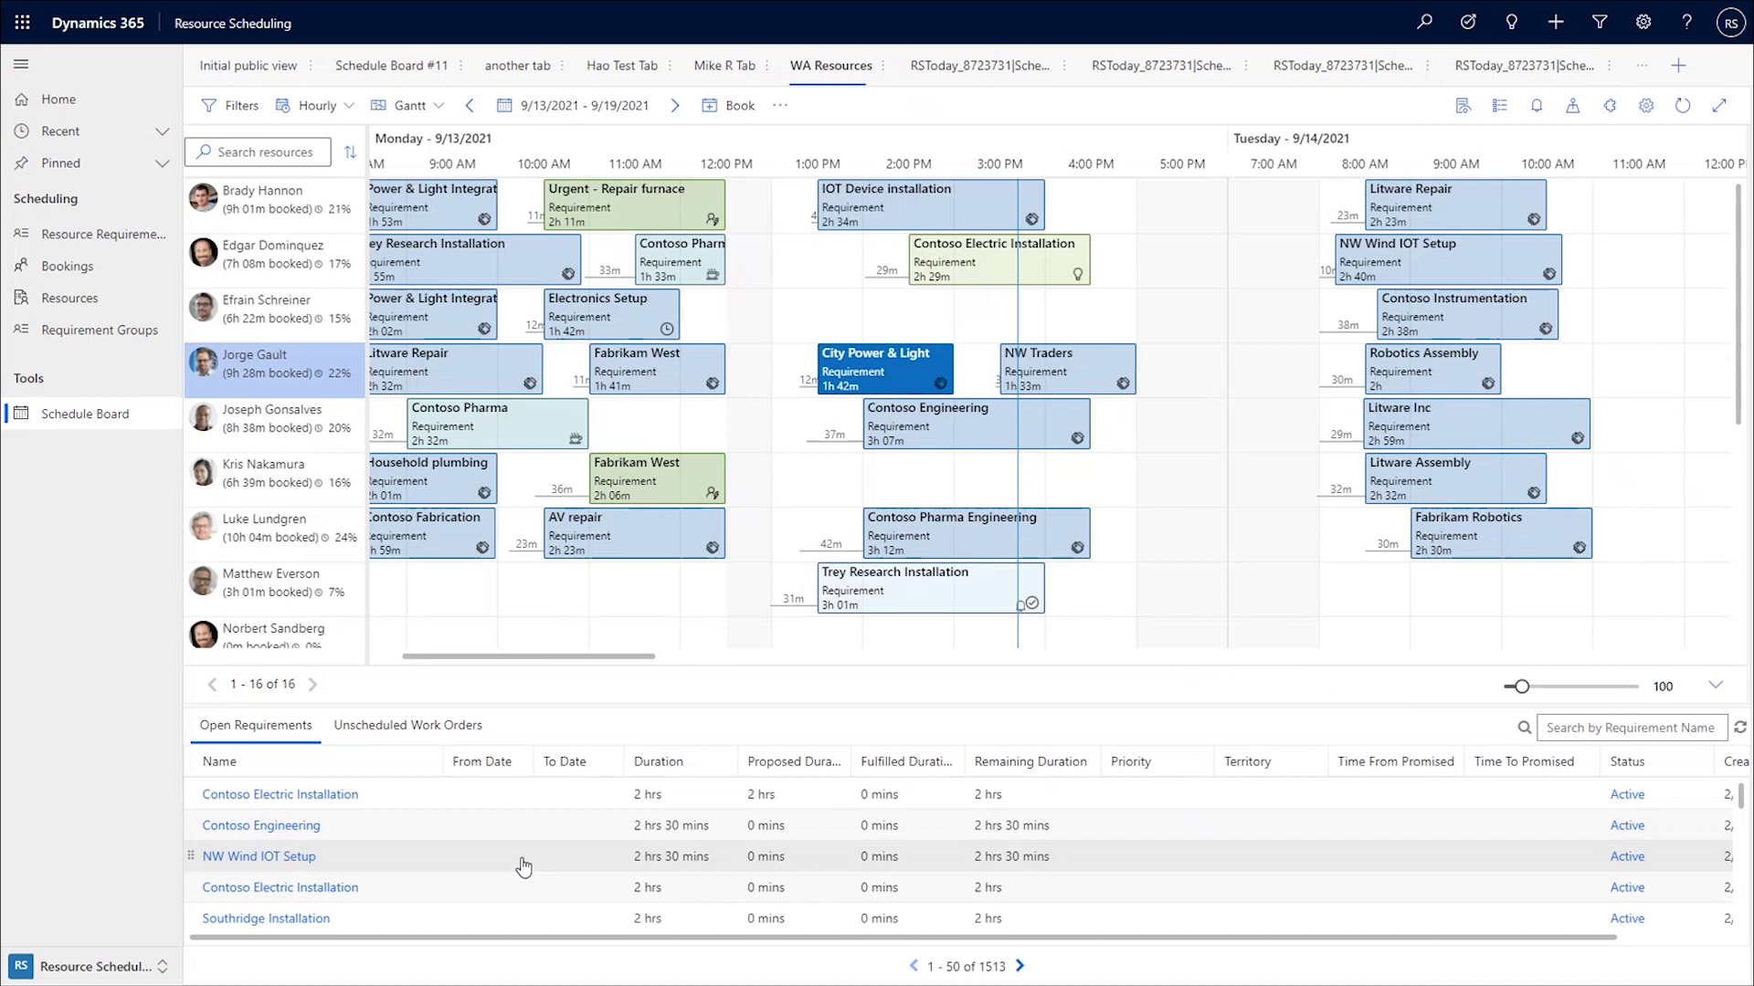
{"action": "left_click", "coordinate": [408, 807]}
{"action": "left_click_drag", "start_coordinate": [408, 808], "coordinate": [867, 320]}
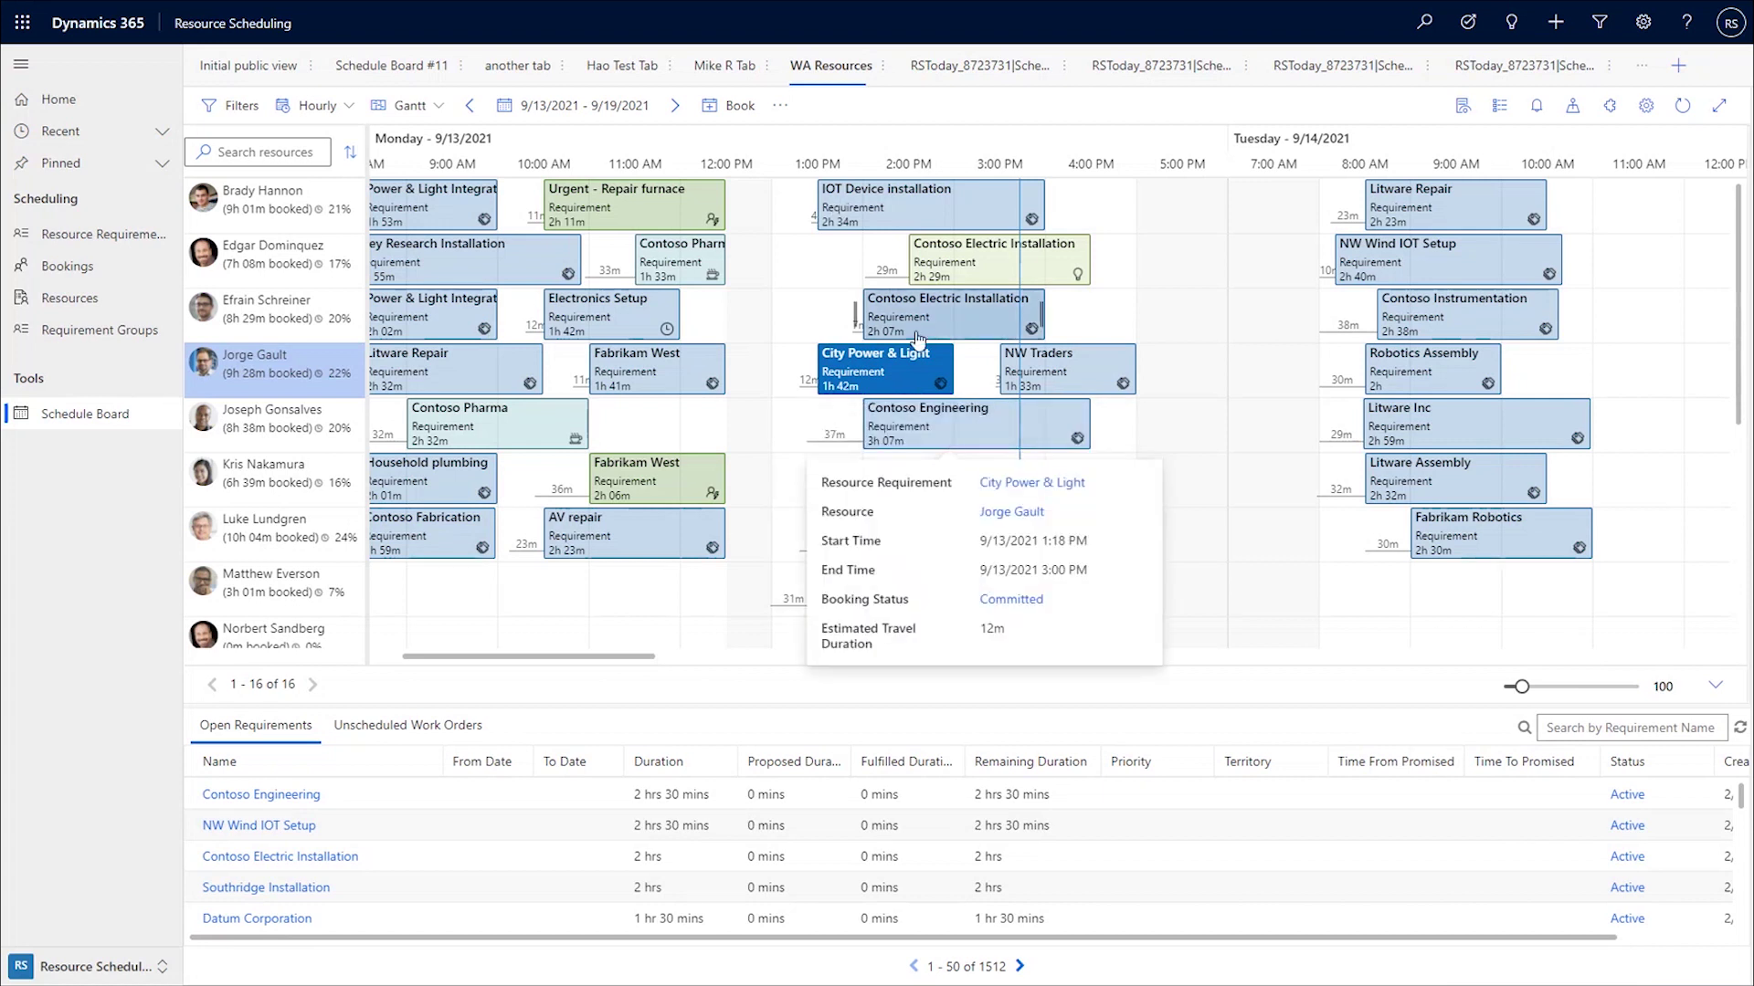
Reassign the Monday afternoon City Power & Light booking to the sixth resource, and from there to the eighth resource at about 10:25 AM
{"action": "left_click_drag", "start_coordinate": [880, 377], "coordinate": [954, 487]}
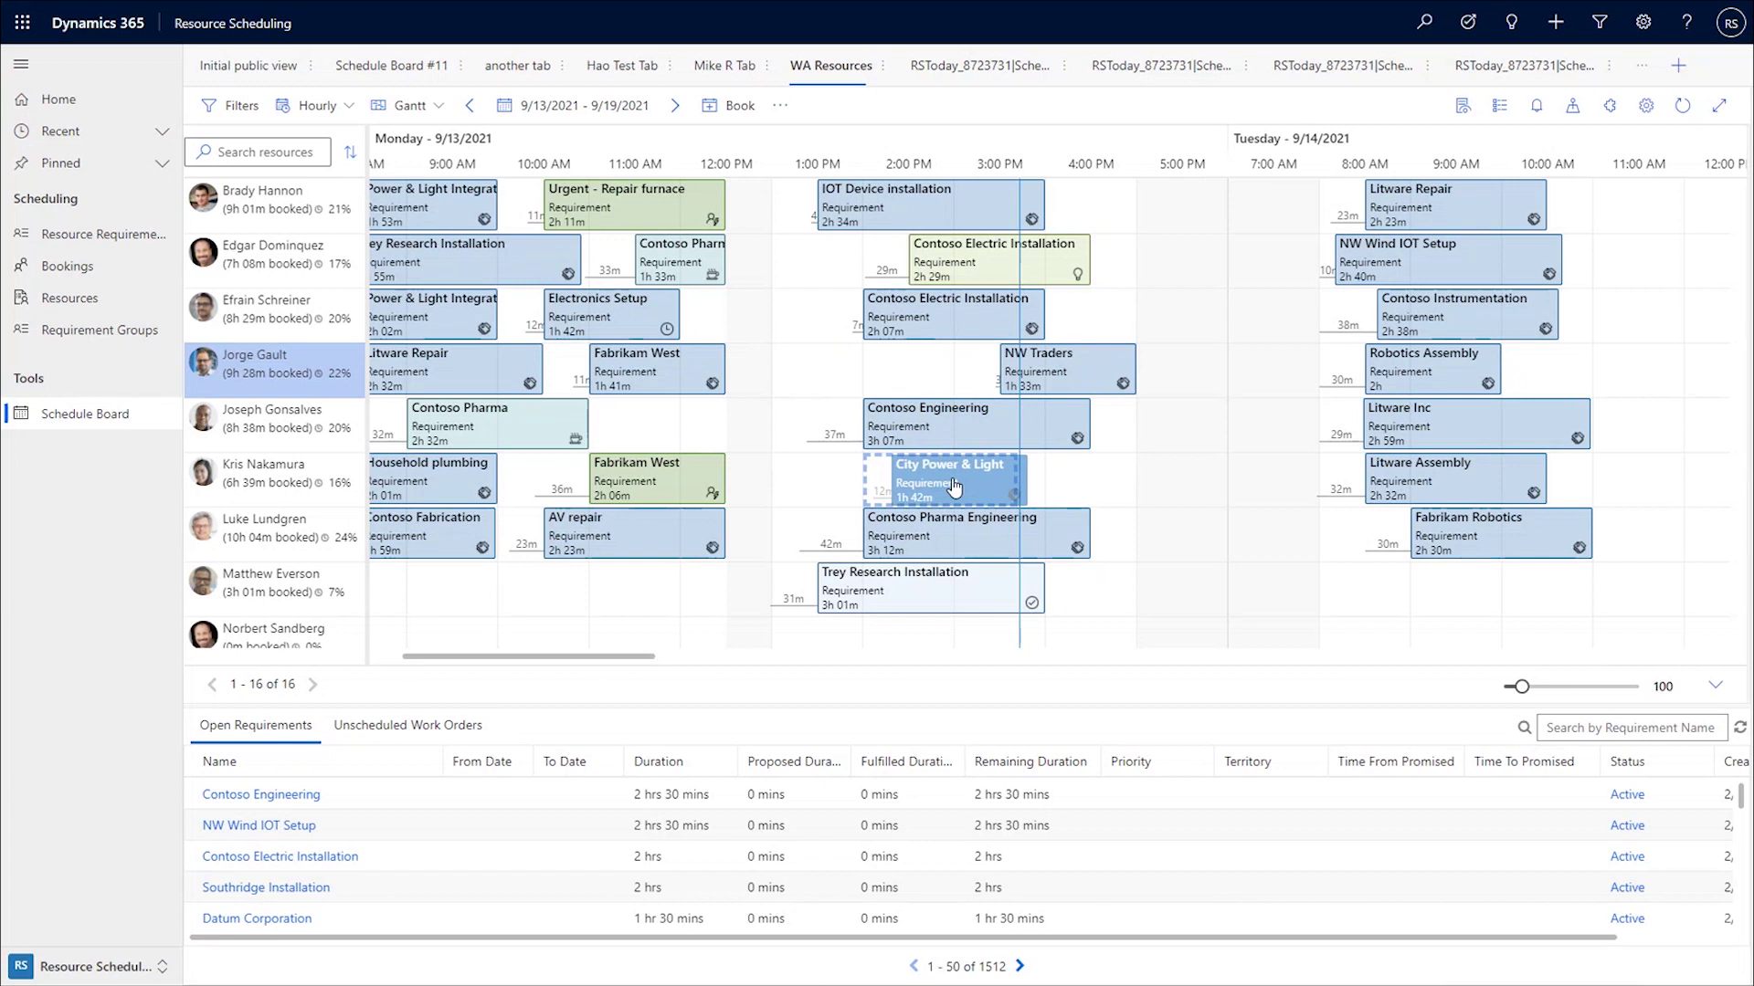
{"action": "left_click_drag", "start_coordinate": [954, 487], "coordinate": [951, 479]}
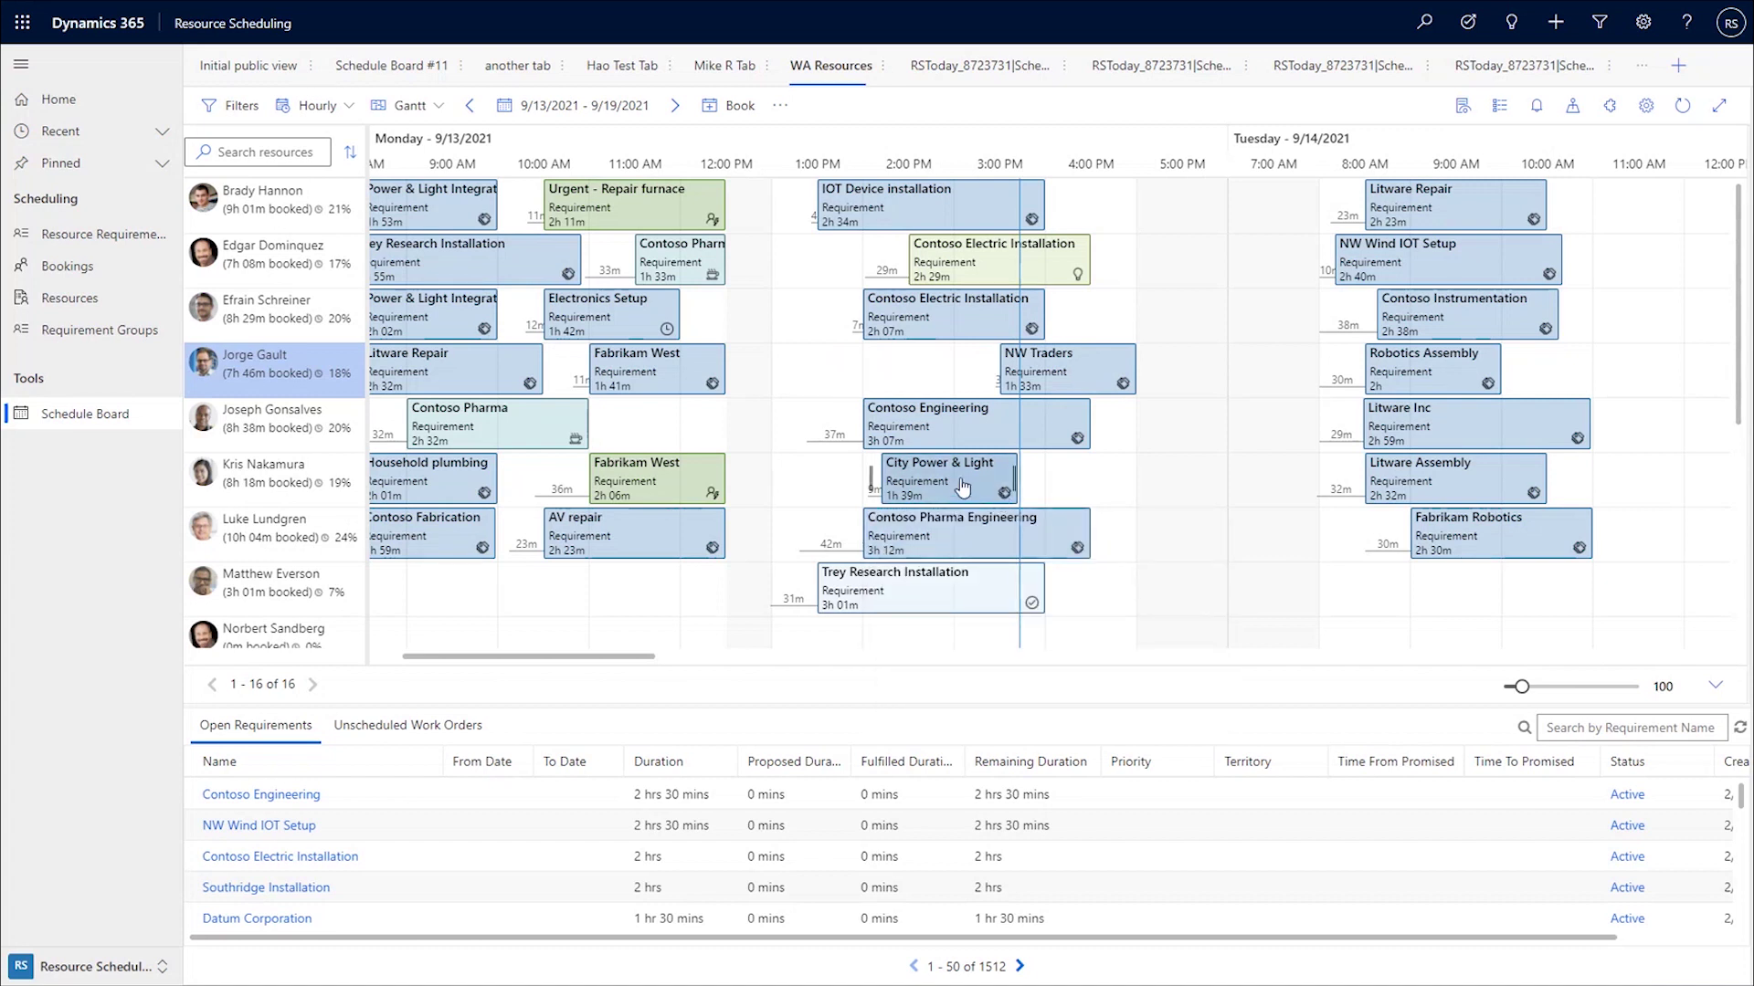
{"action": "left_click_drag", "start_coordinate": [960, 494], "coordinate": [615, 604]}
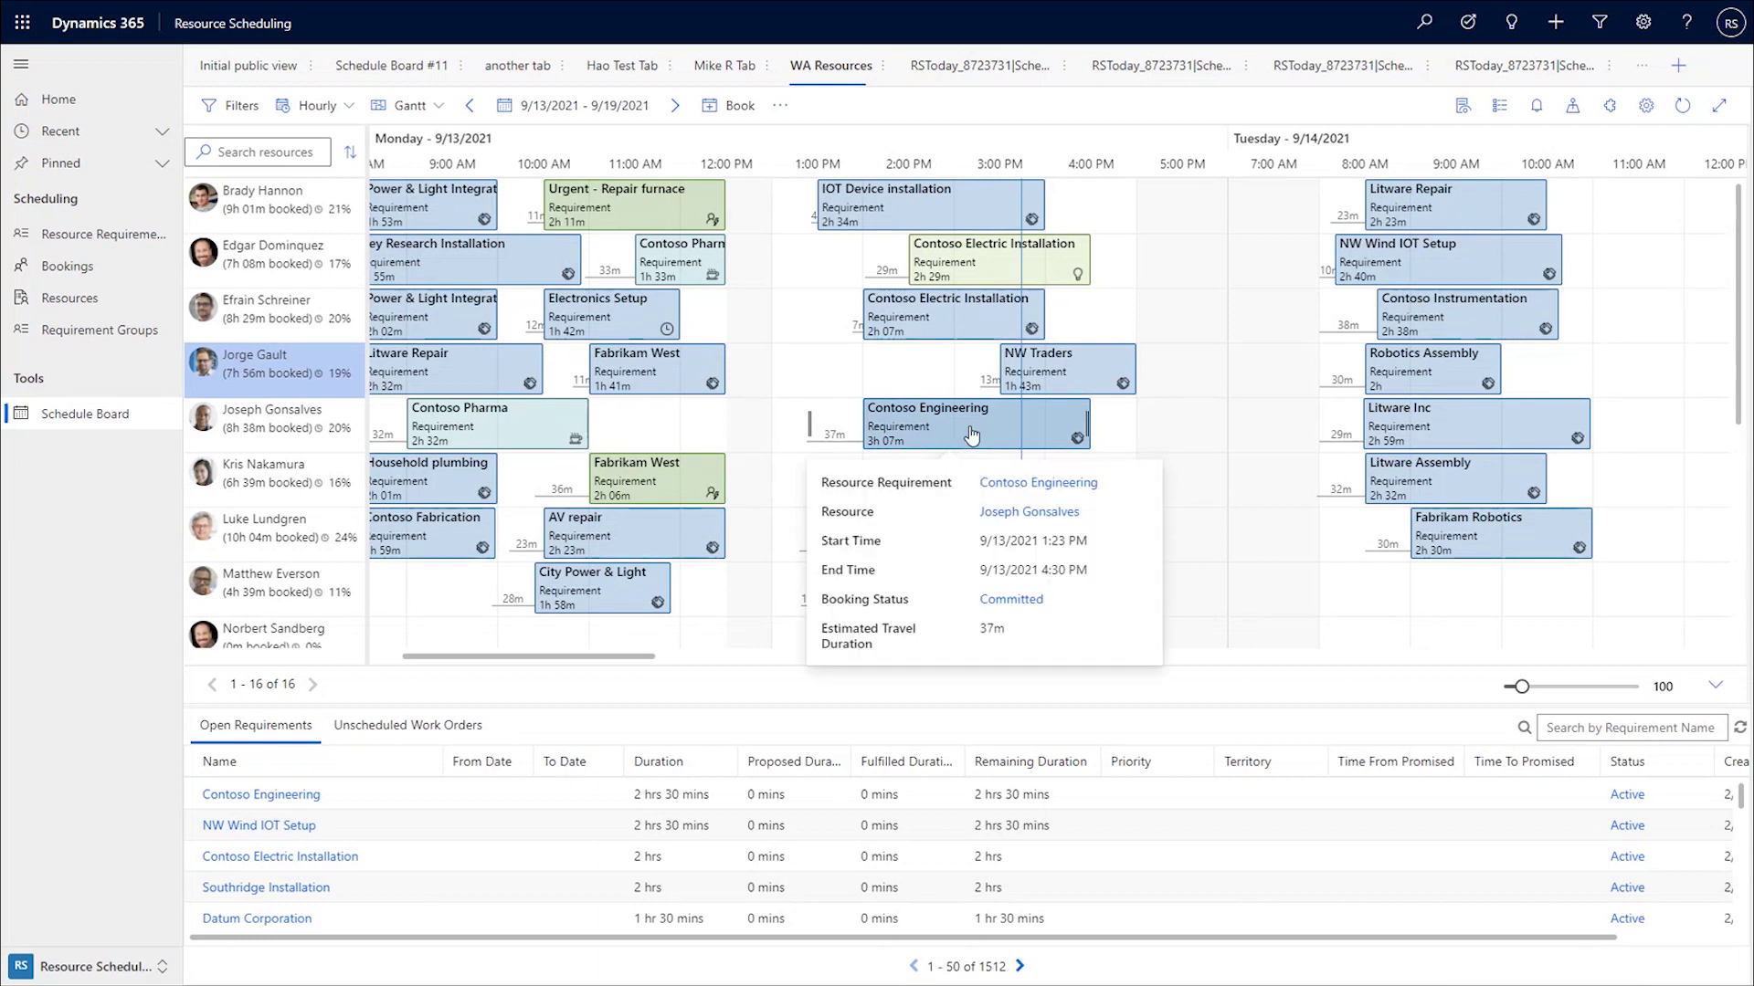
View the record of the Monday afternoon Contoso Engineering booking and the third resource's record, closing each one
{"action": "left_click", "coordinate": [957, 421]}
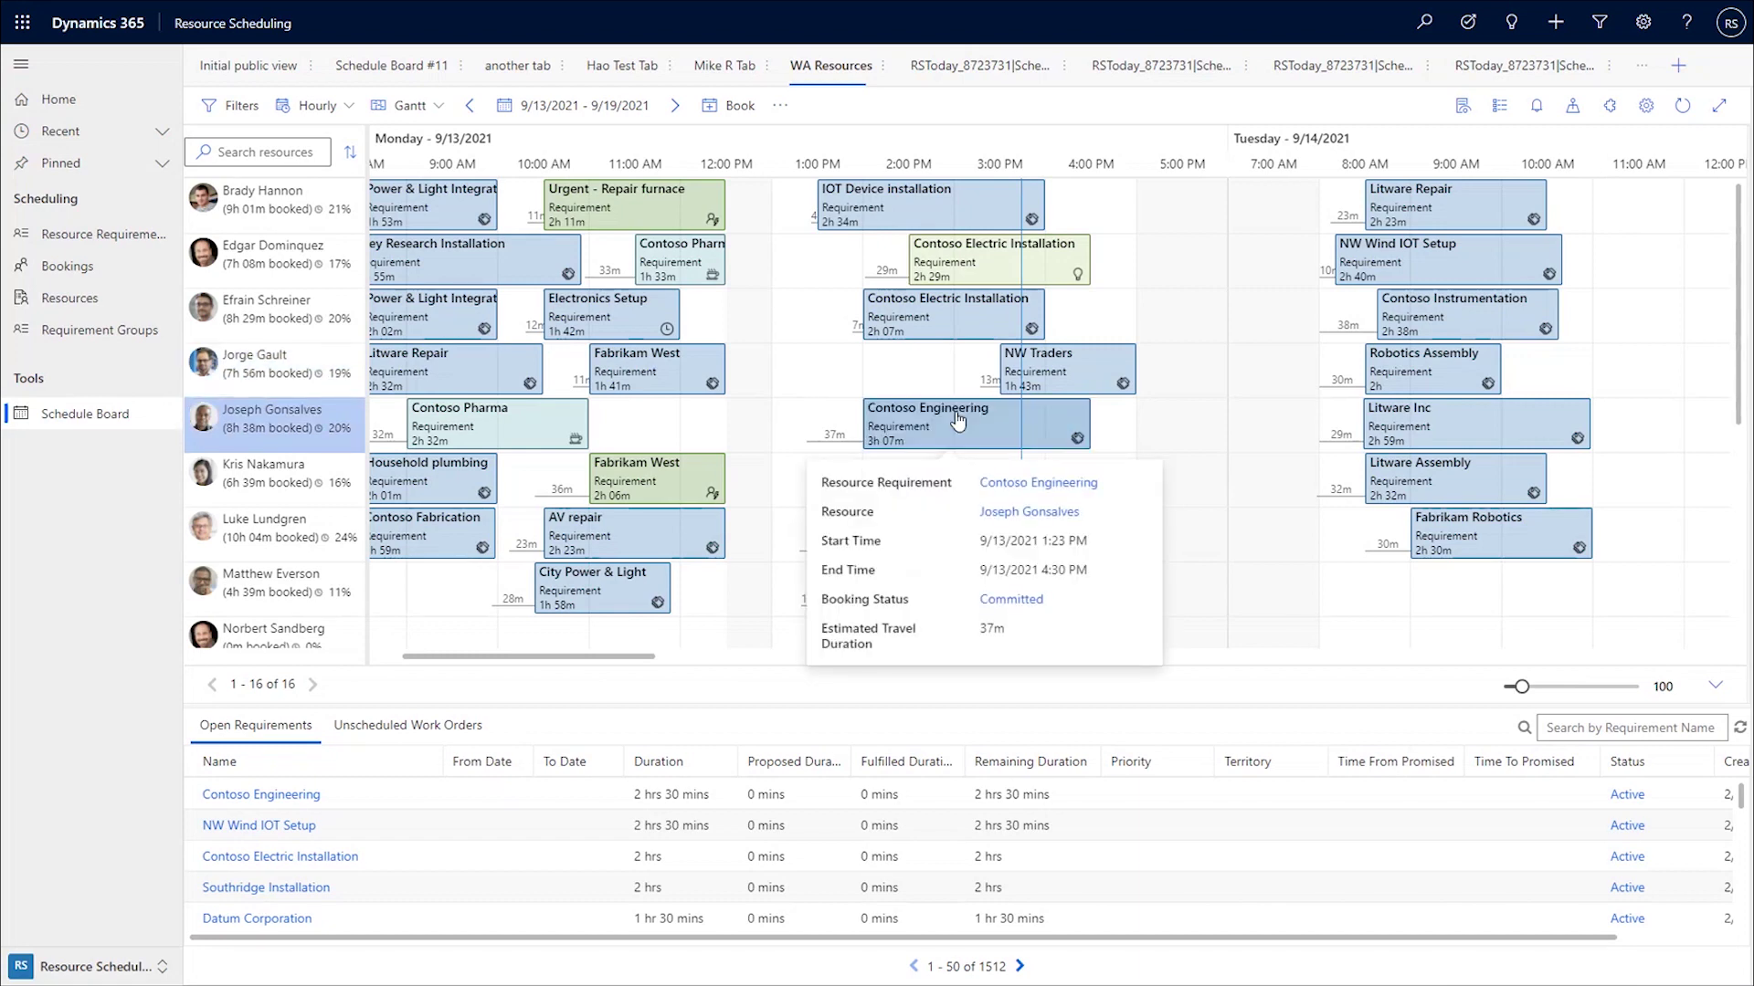
{"action": "double_click", "coordinate": [957, 420]}
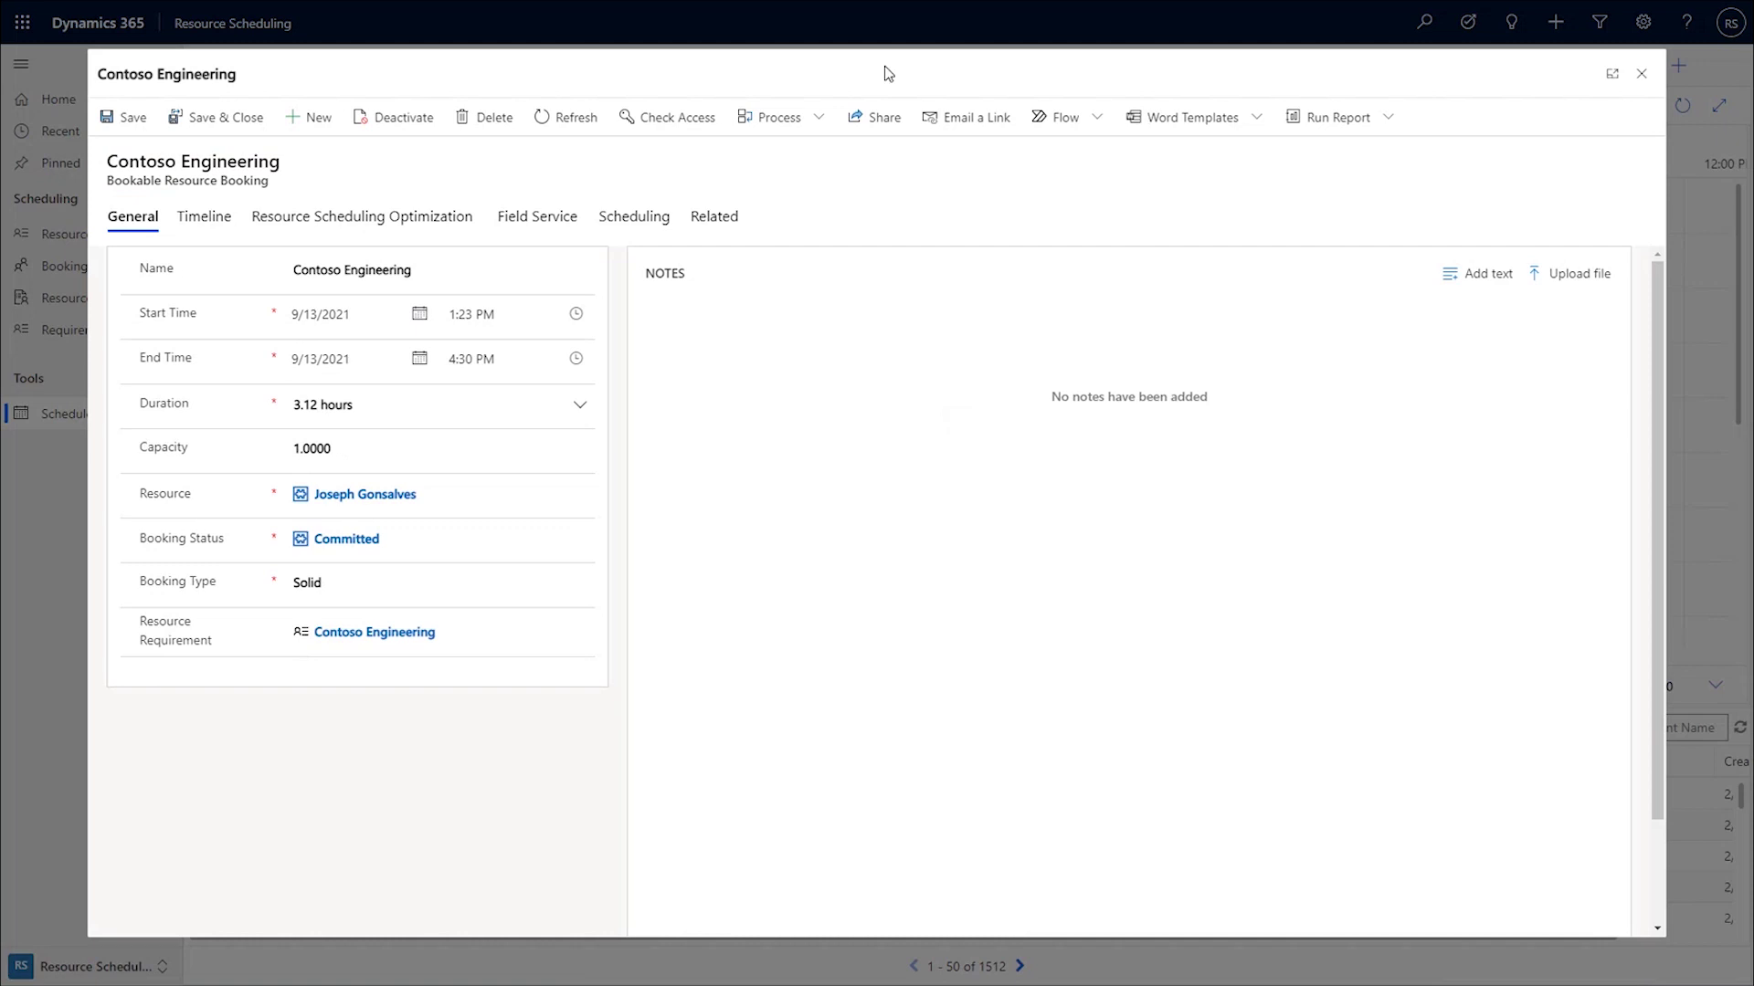
{"action": "left_click", "coordinate": [1640, 75]}
{"action": "left_click", "coordinate": [501, 309]}
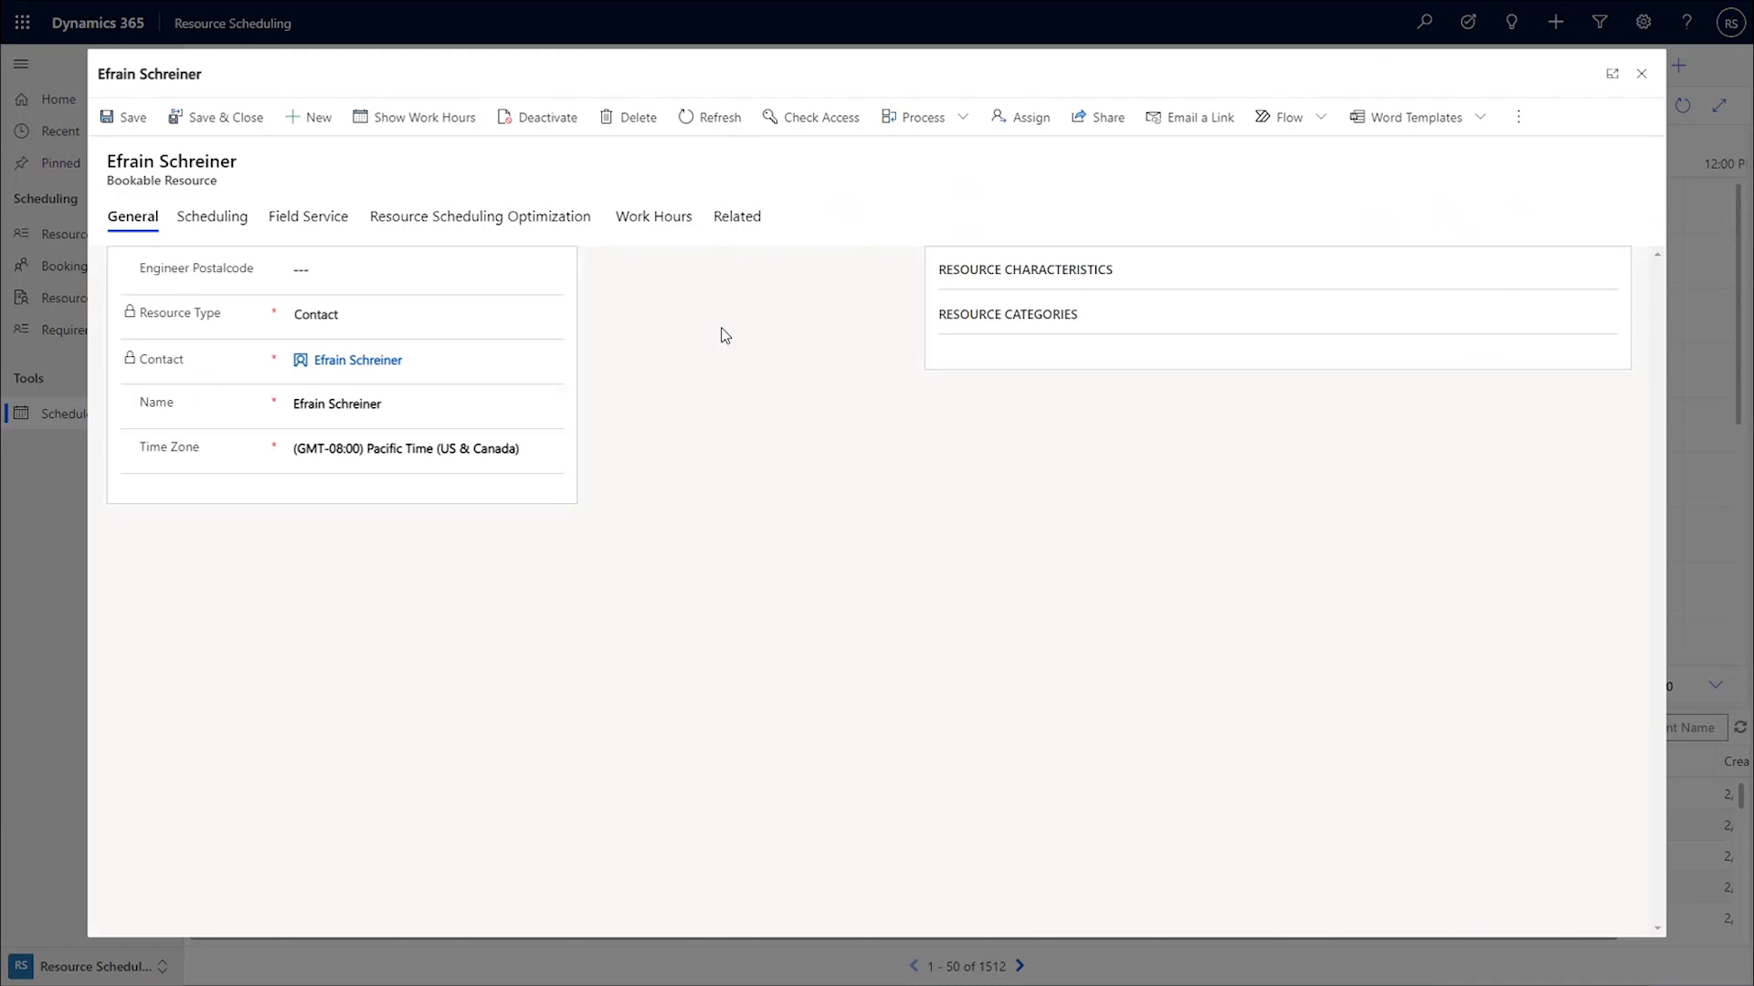
{"action": "left_click", "coordinate": [1642, 74]}
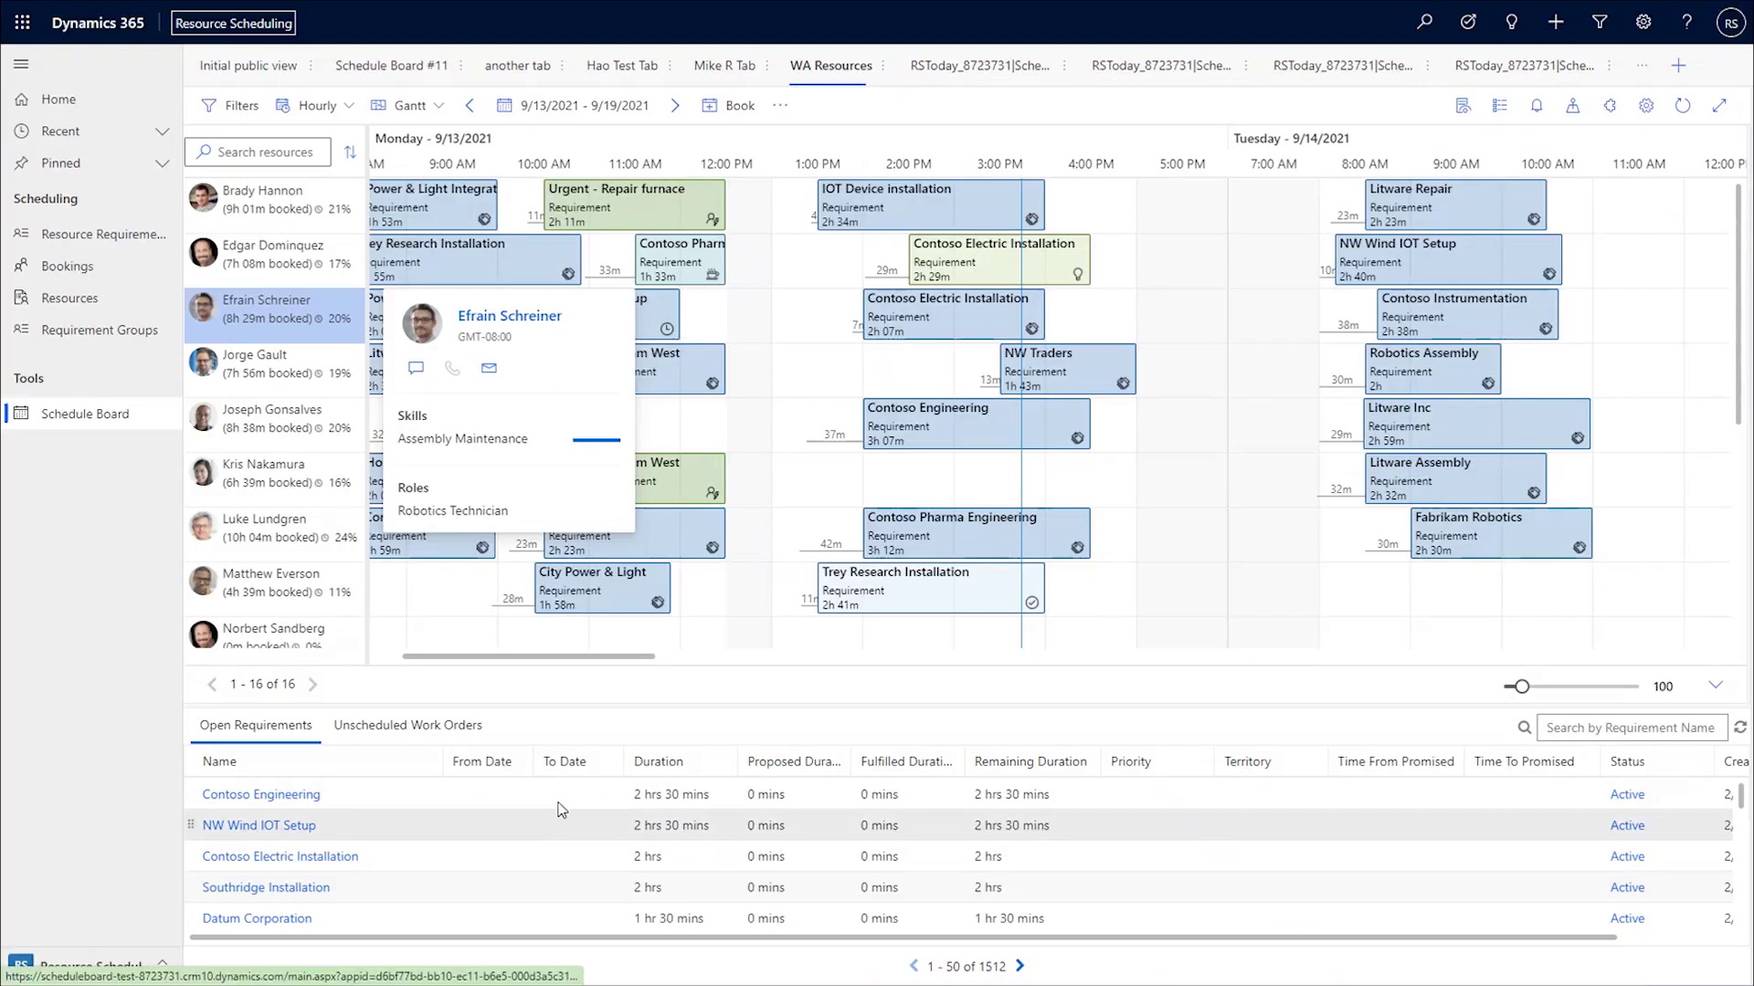
View the record of the Contoso Engineering open requirement and close it
{"action": "left_click", "coordinate": [561, 804]}
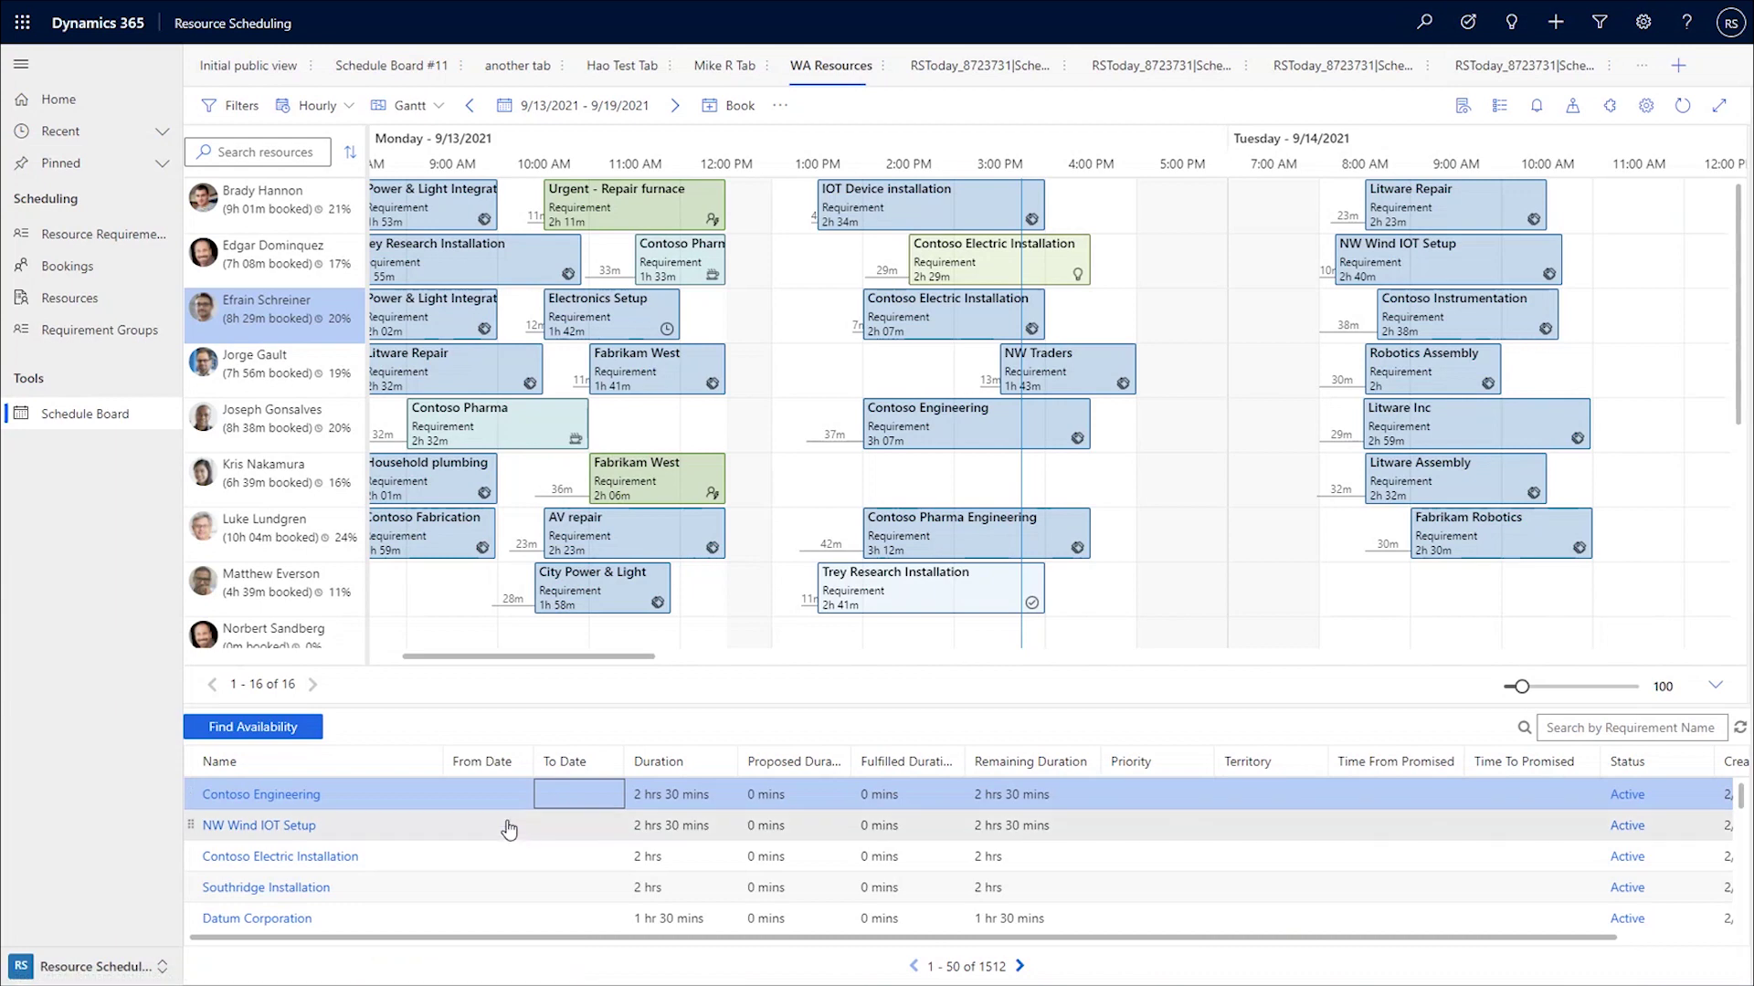
{"action": "left_click", "coordinate": [260, 802]}
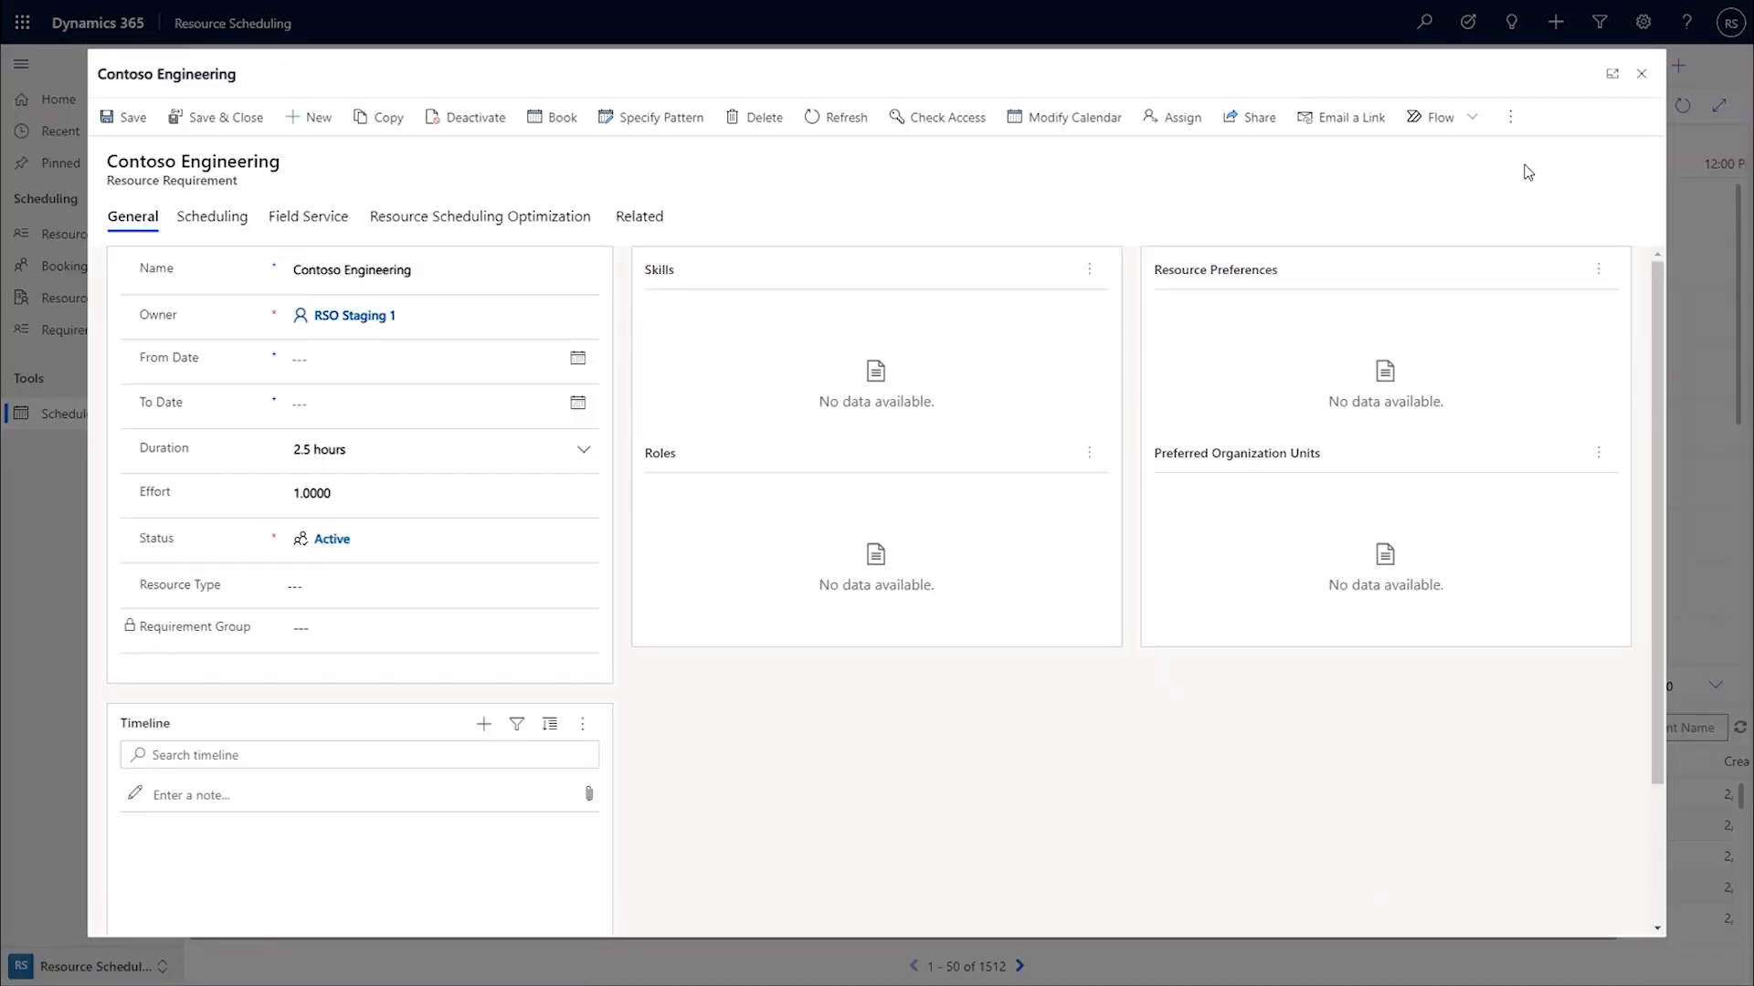
{"action": "left_click", "coordinate": [1644, 74]}
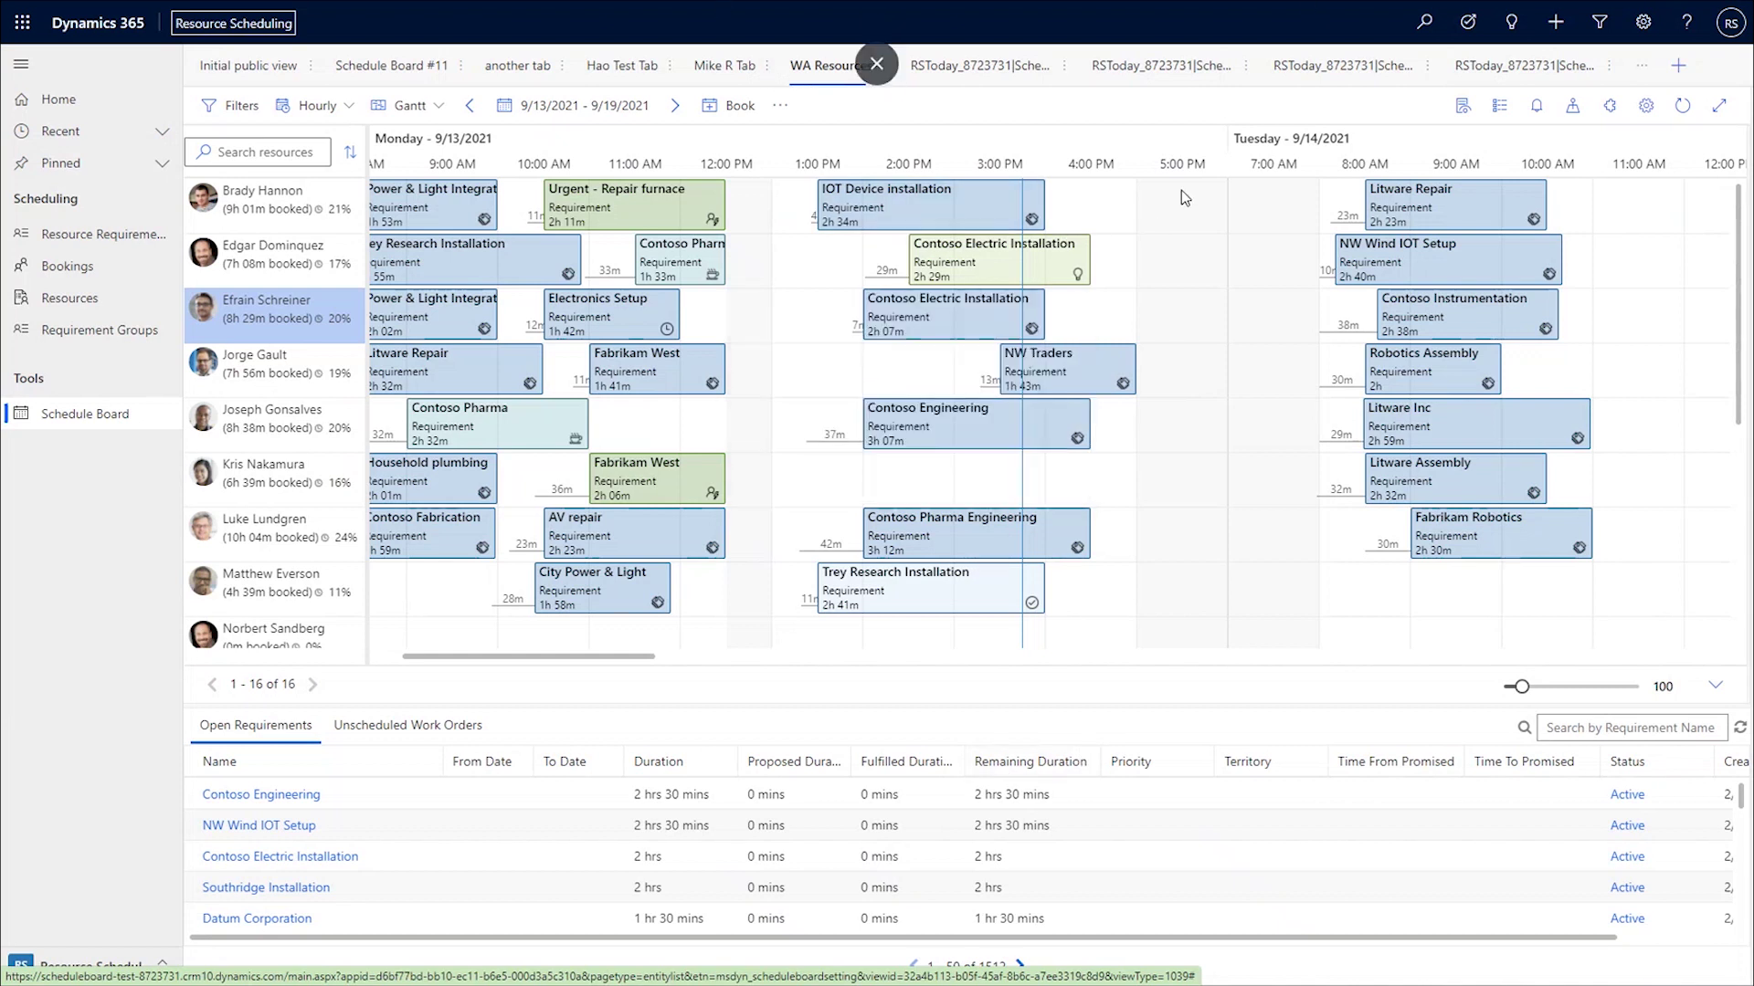
Exit full screen, shrink the browser to a small floating window, and collapse the site navigation
{"action": "key", "text": "F11"}
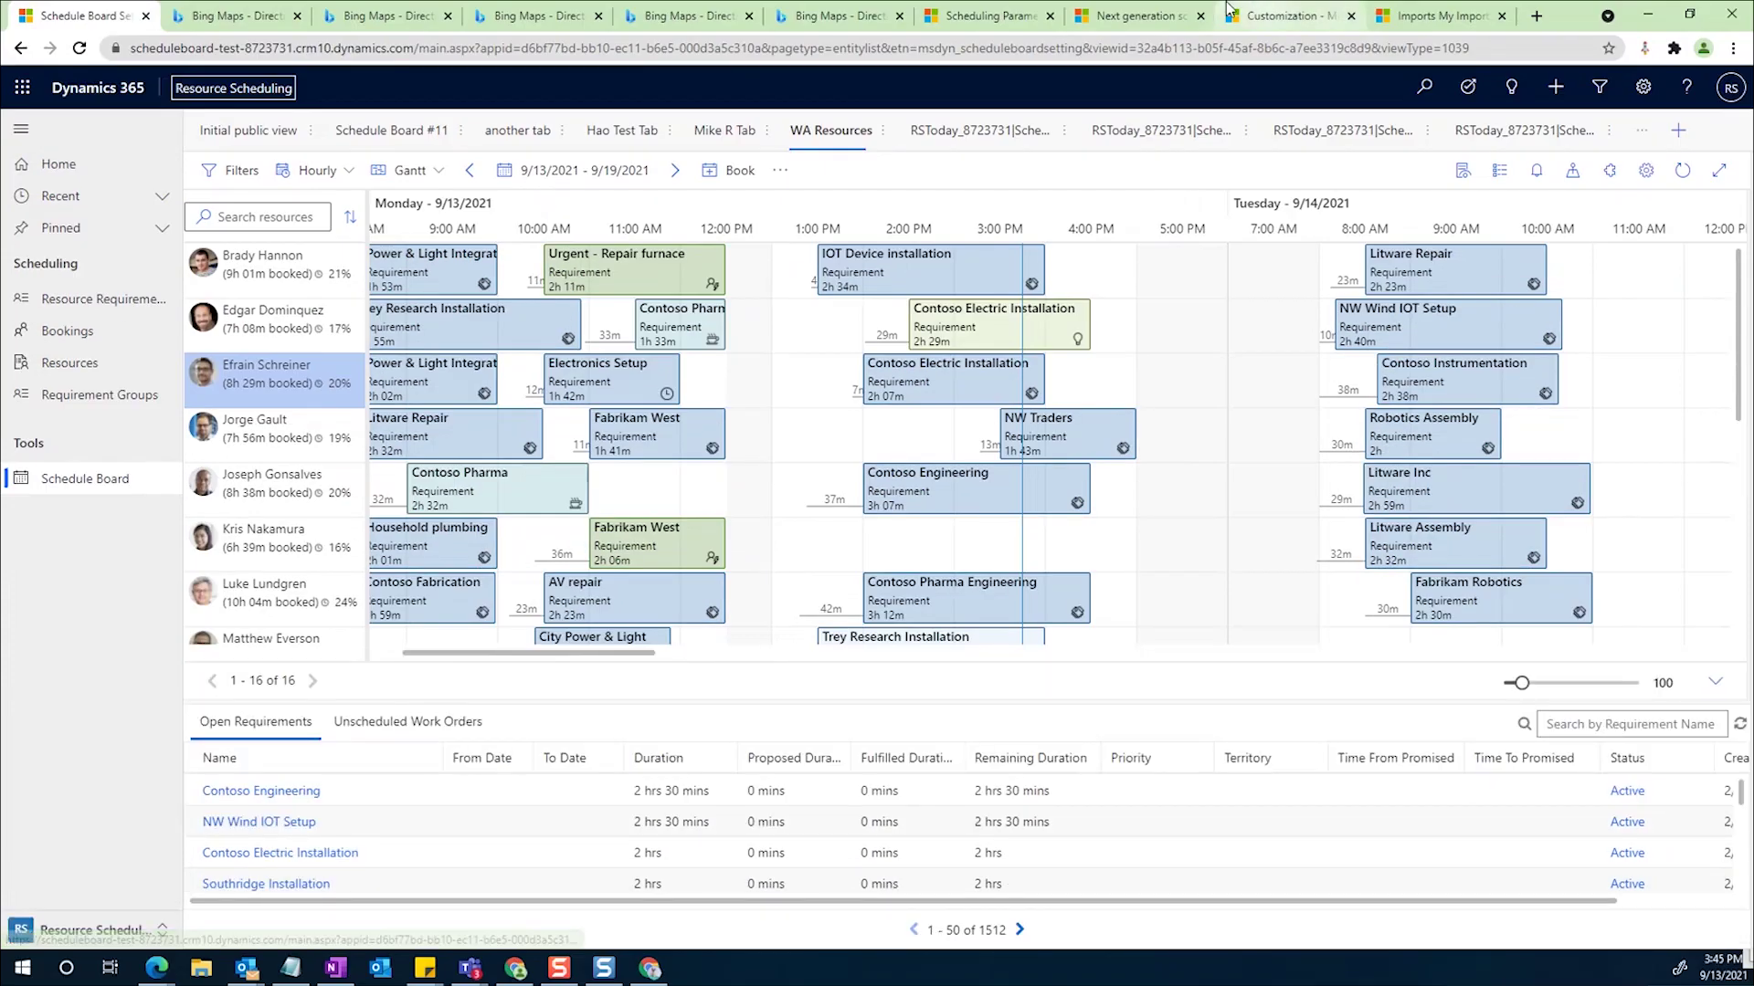
{"action": "left_click", "coordinate": [1691, 22]}
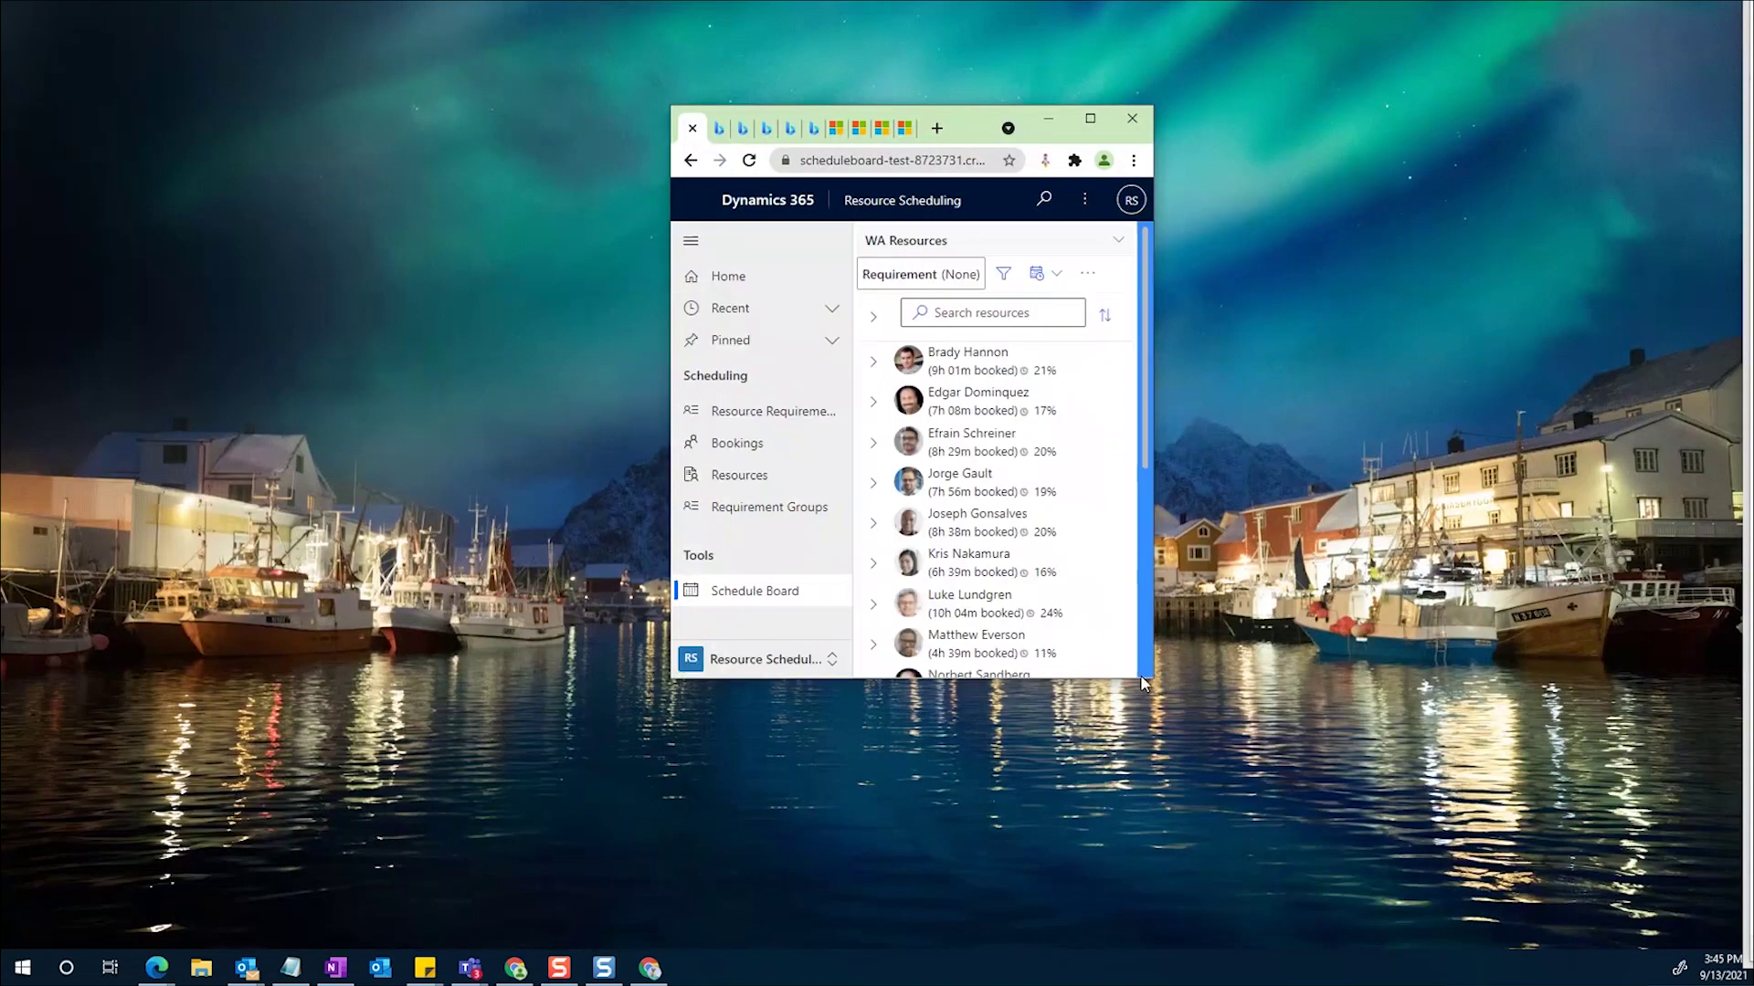
{"action": "left_click_drag", "start_coordinate": [1142, 682], "coordinate": [1389, 816]}
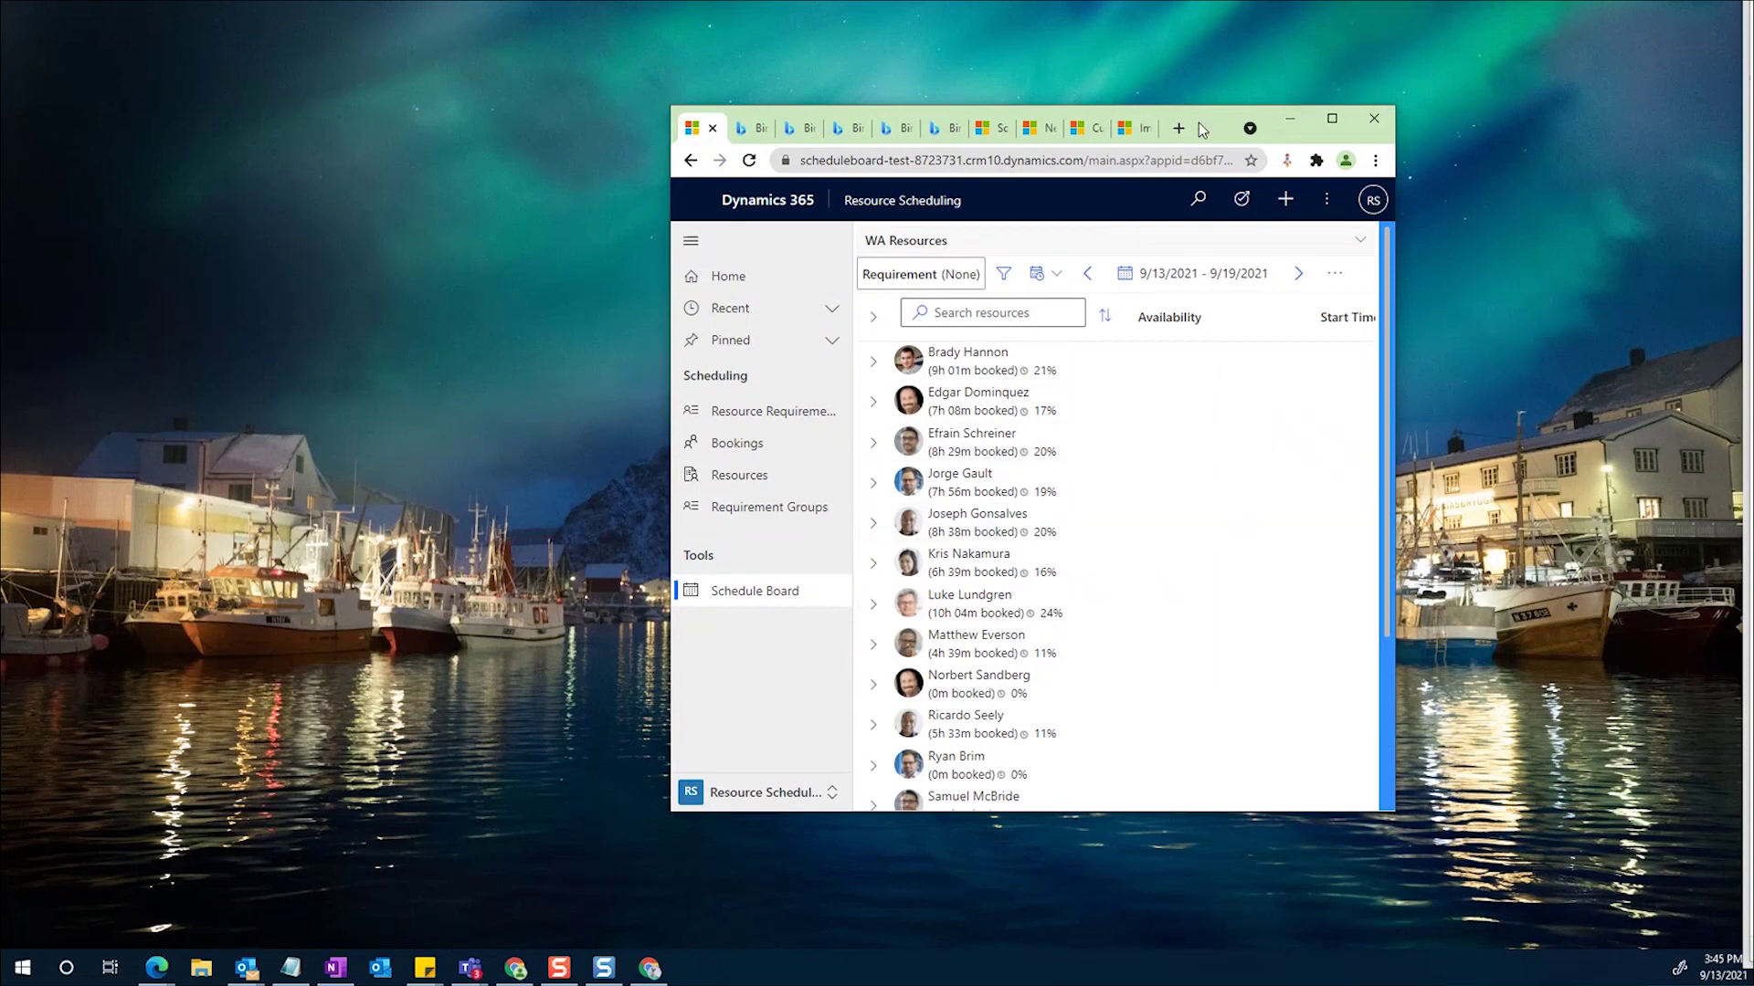
{"action": "left_click_drag", "start_coordinate": [1211, 123], "coordinate": [934, 103]}
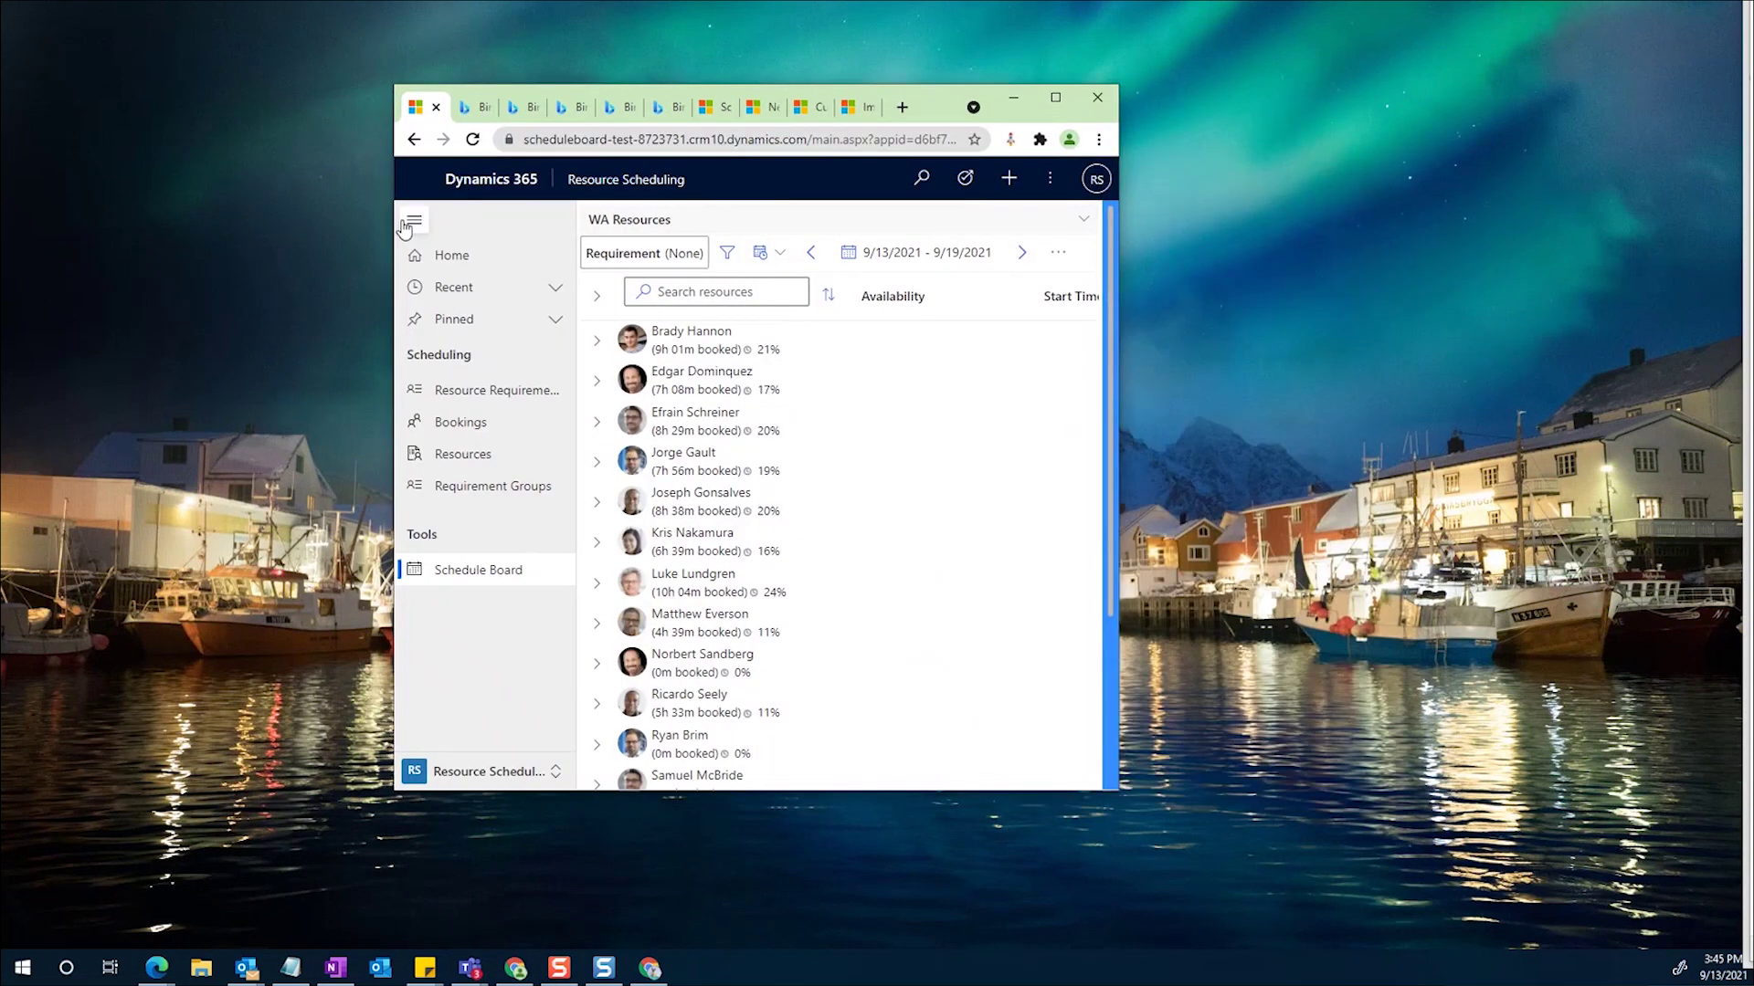
{"action": "left_click", "coordinate": [406, 224]}
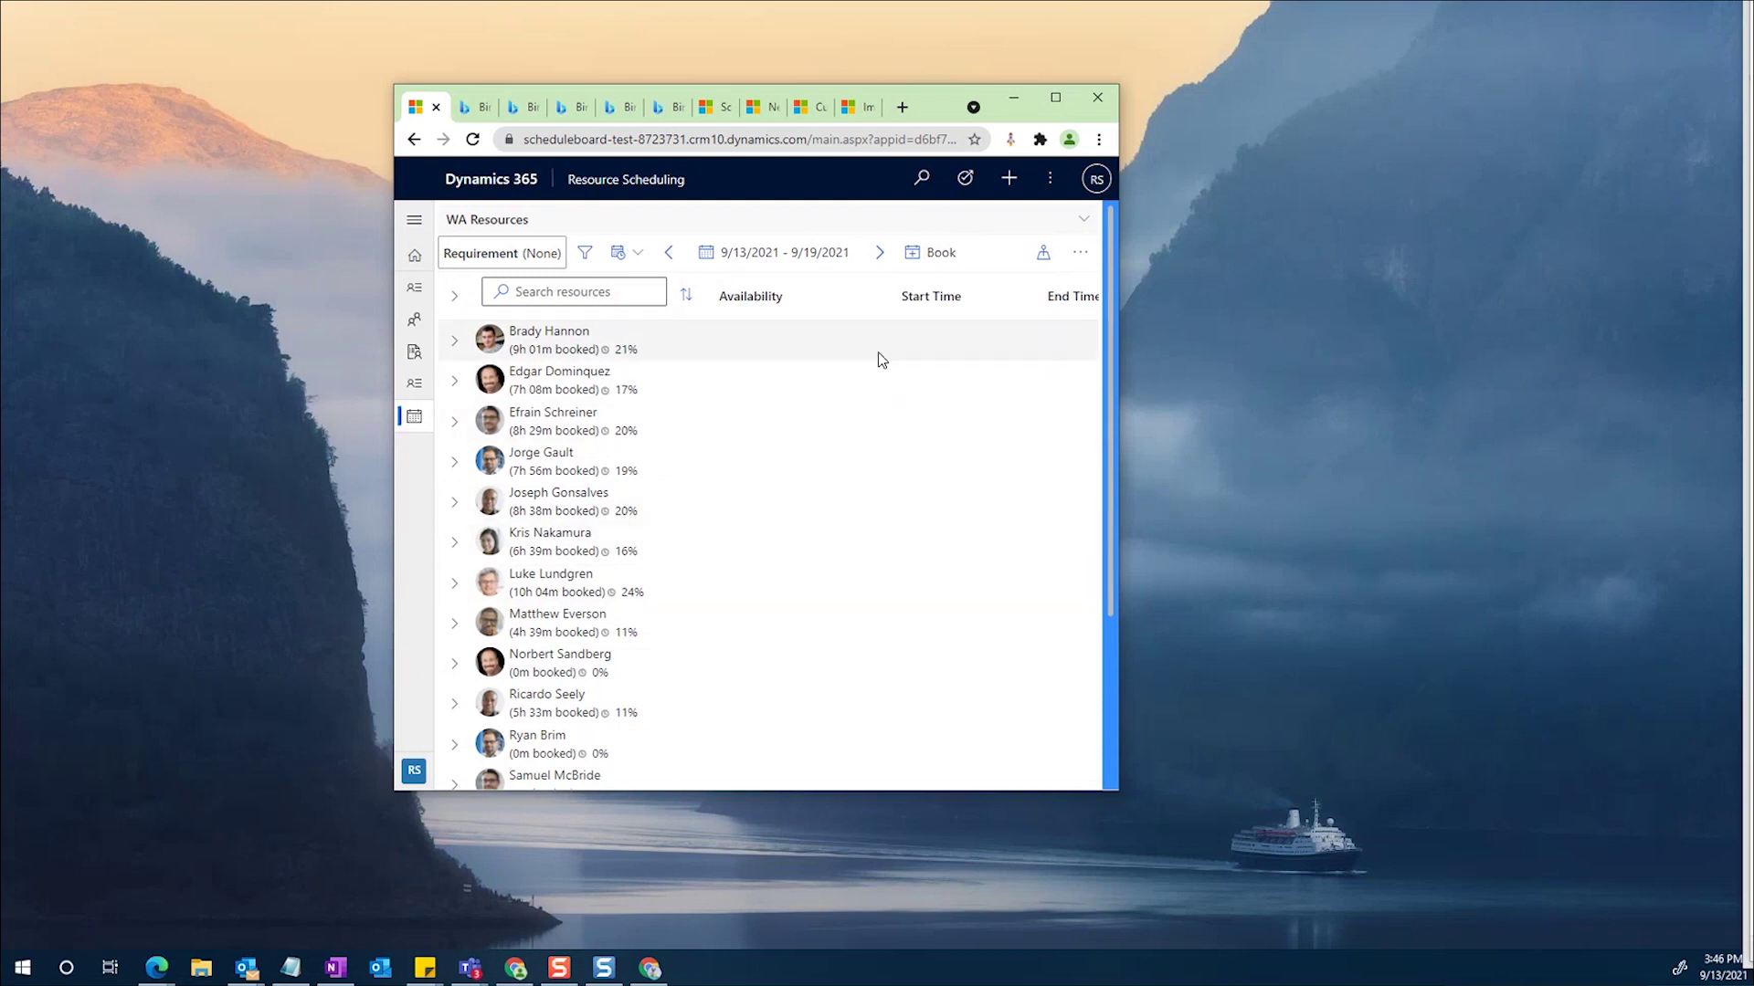
Narrow the browser window further and compare which board commands are available in the overflow list before and after
{"action": "left_click", "coordinate": [1081, 256]}
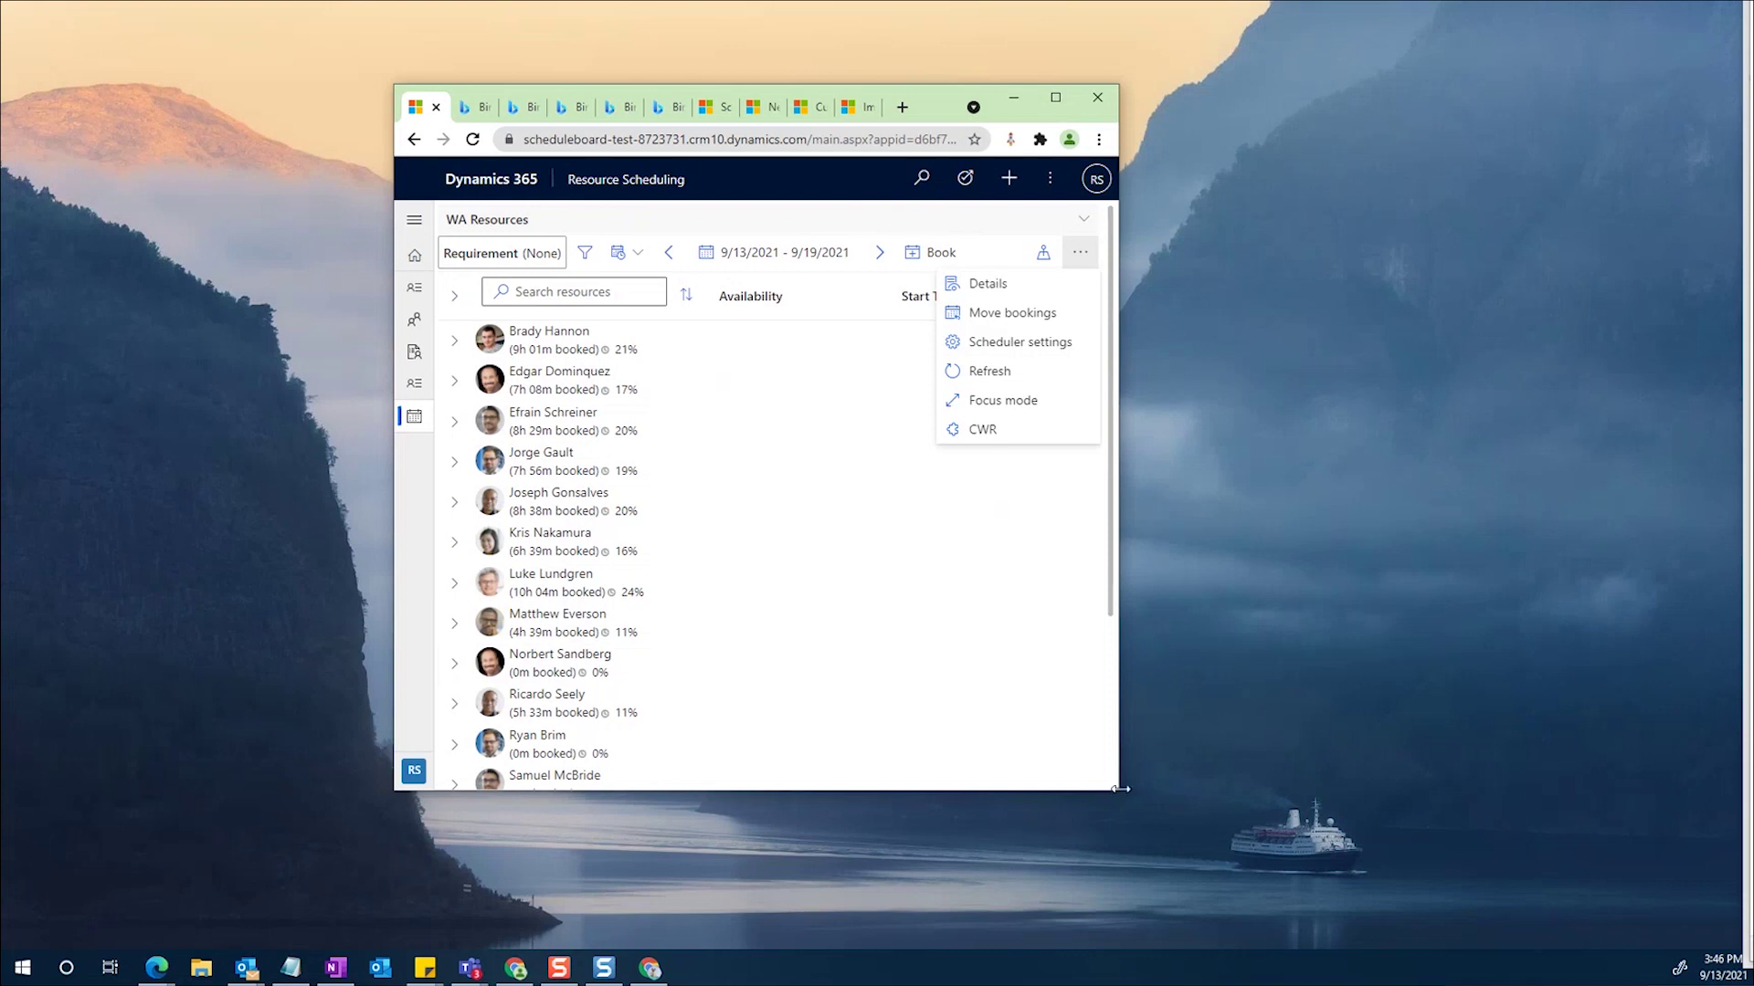
{"action": "left_click_drag", "start_coordinate": [1120, 789], "coordinate": [988, 791]}
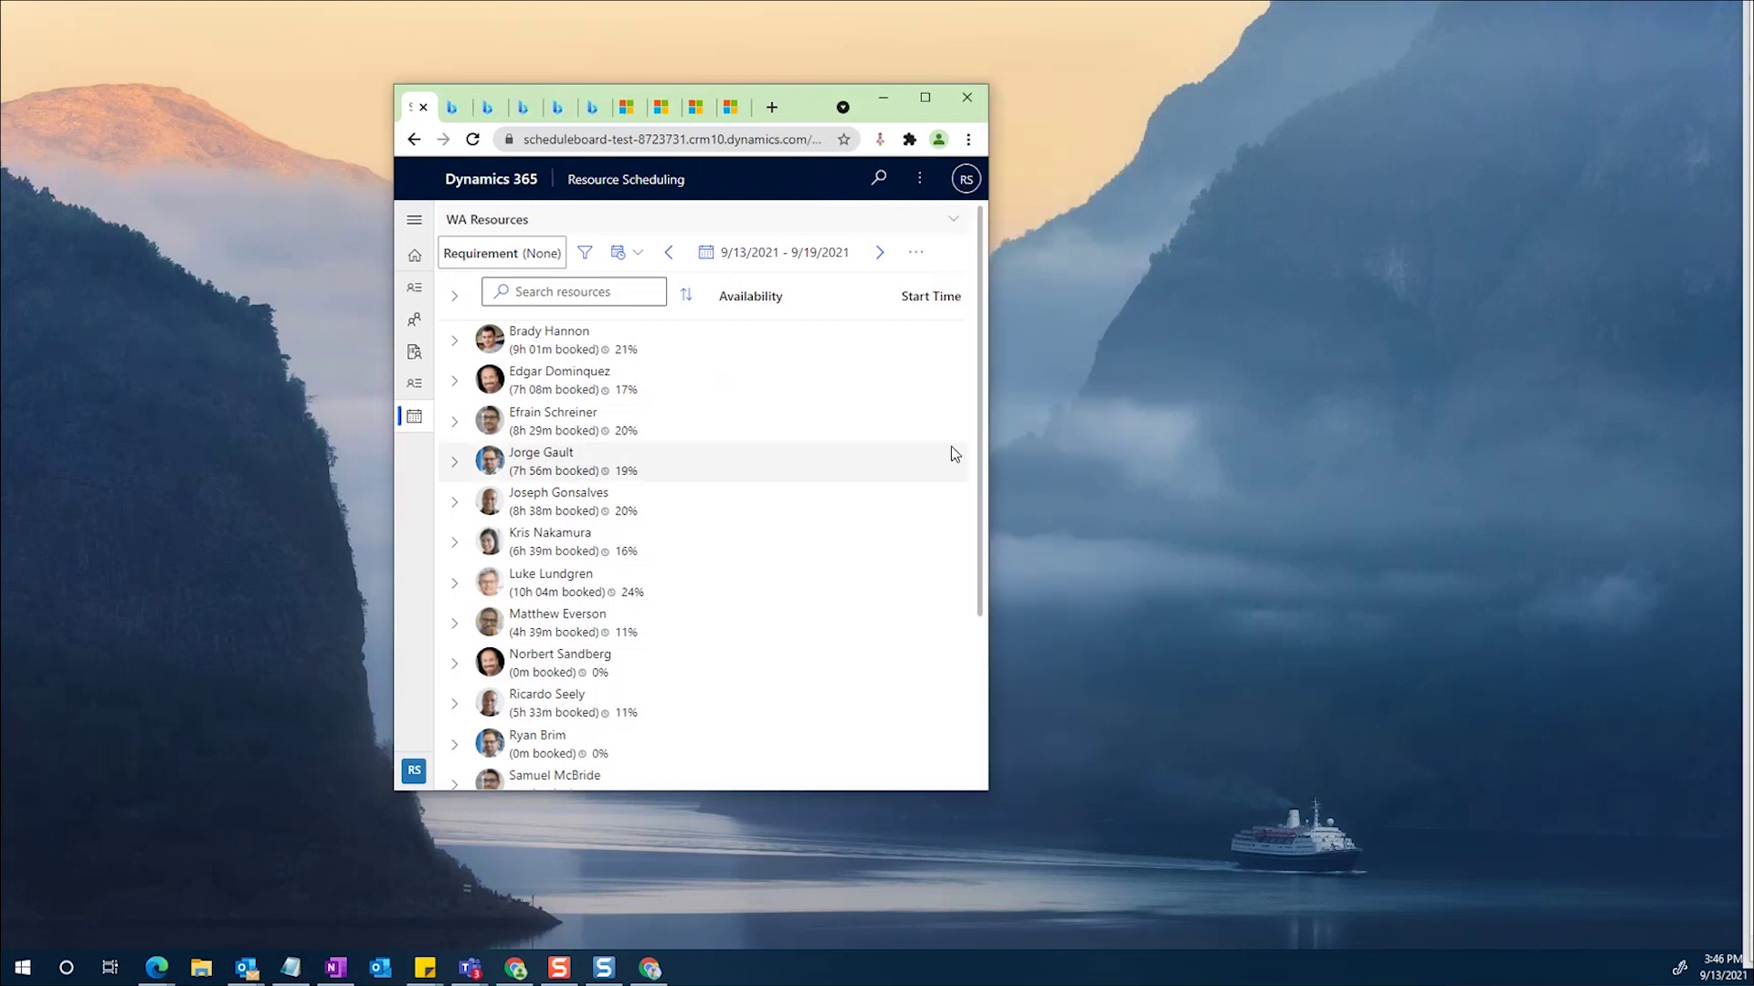
{"action": "left_click", "coordinate": [916, 256]}
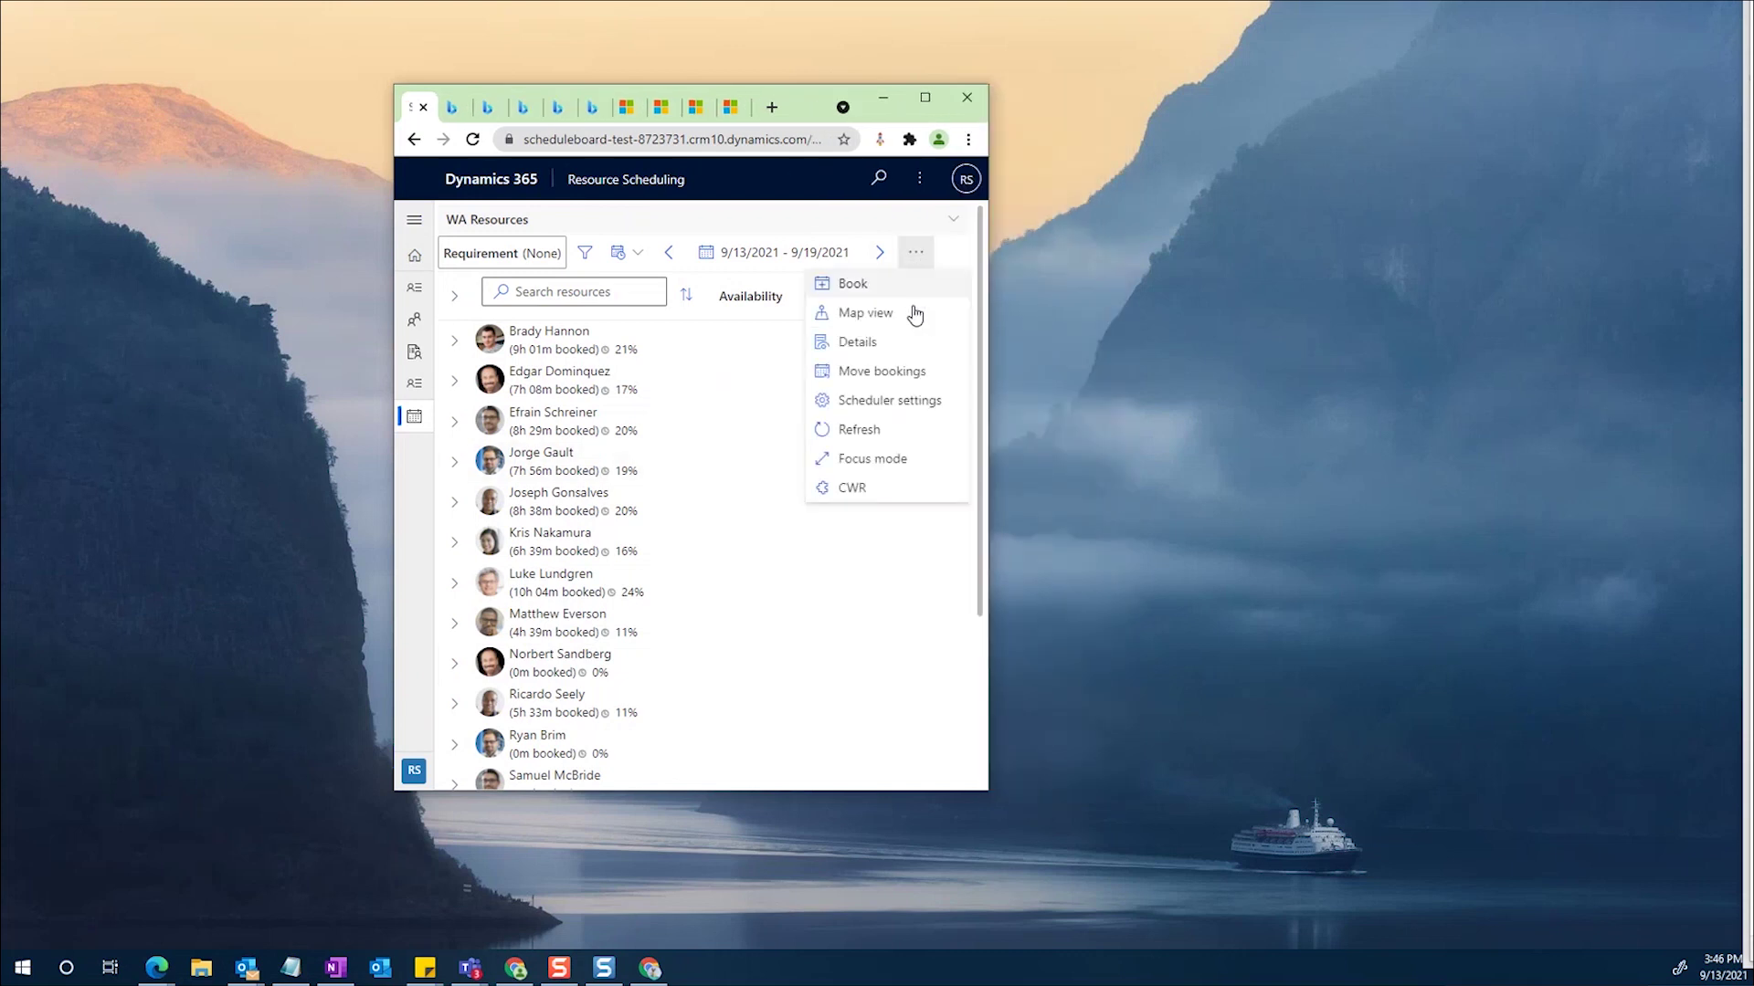
Examine the scheduler settings in the narrow window, from time zone and working time to the display options
{"action": "left_click", "coordinate": [893, 402]}
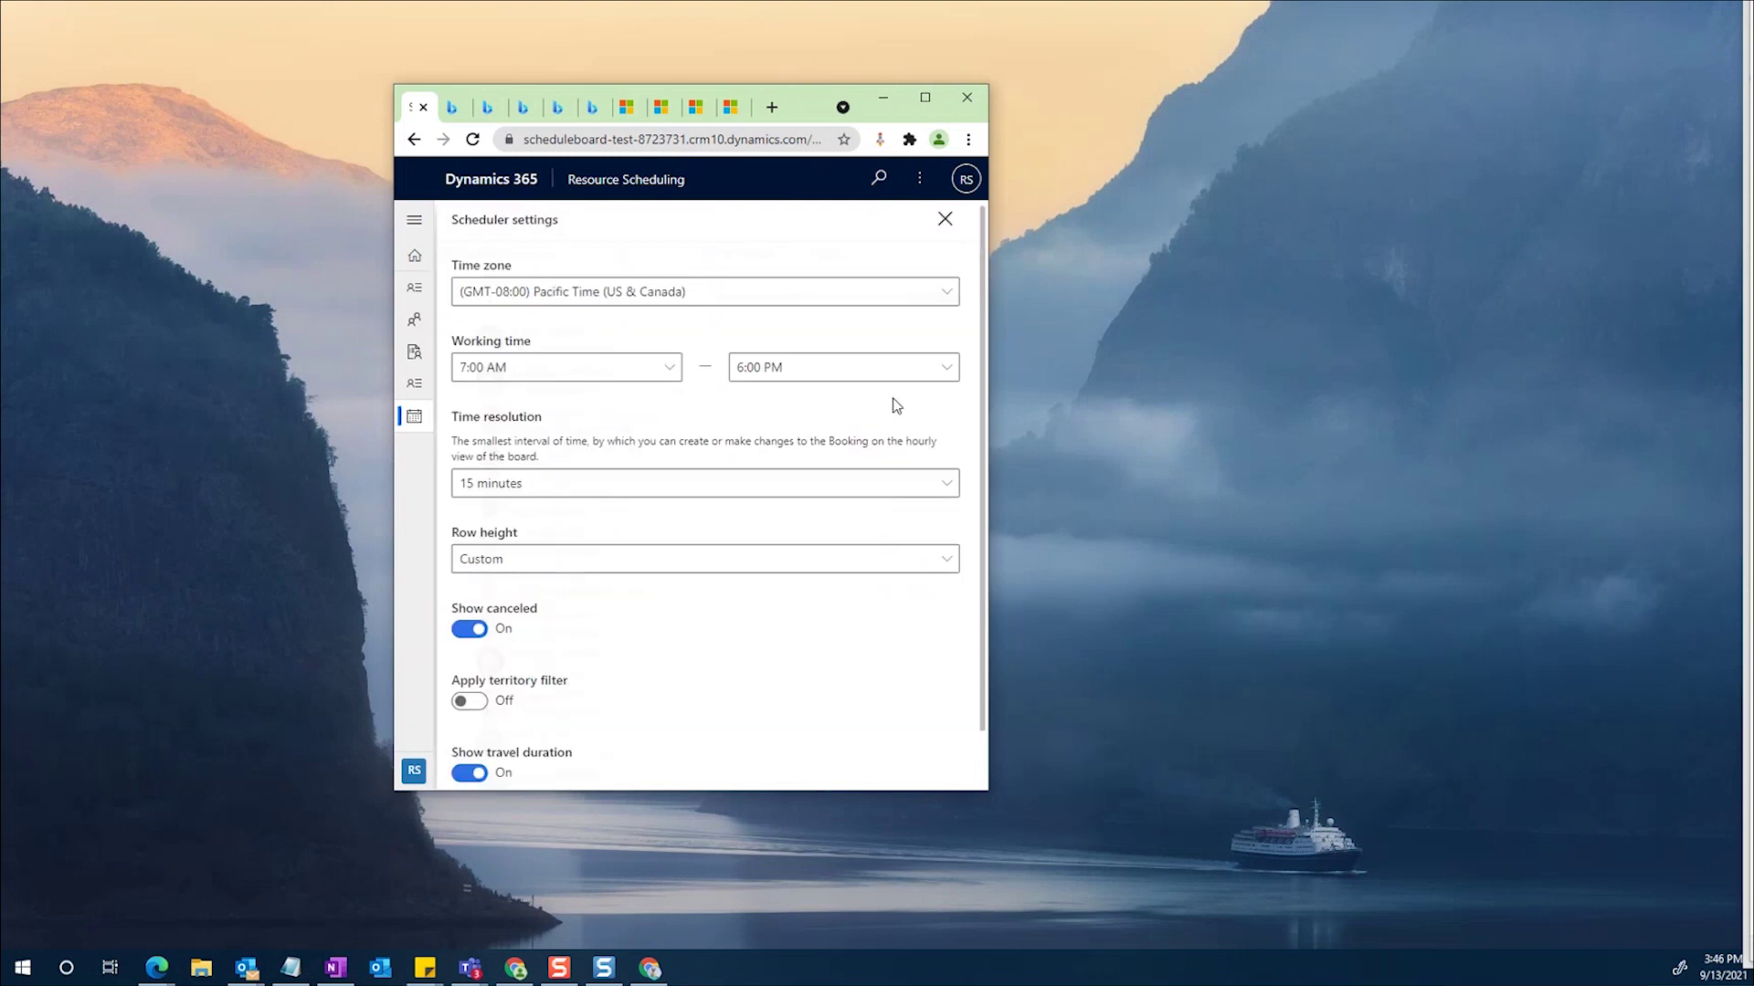
{"action": "scroll", "coordinate": [877, 384], "scroll_direction": "down", "scroll_amount": 2}
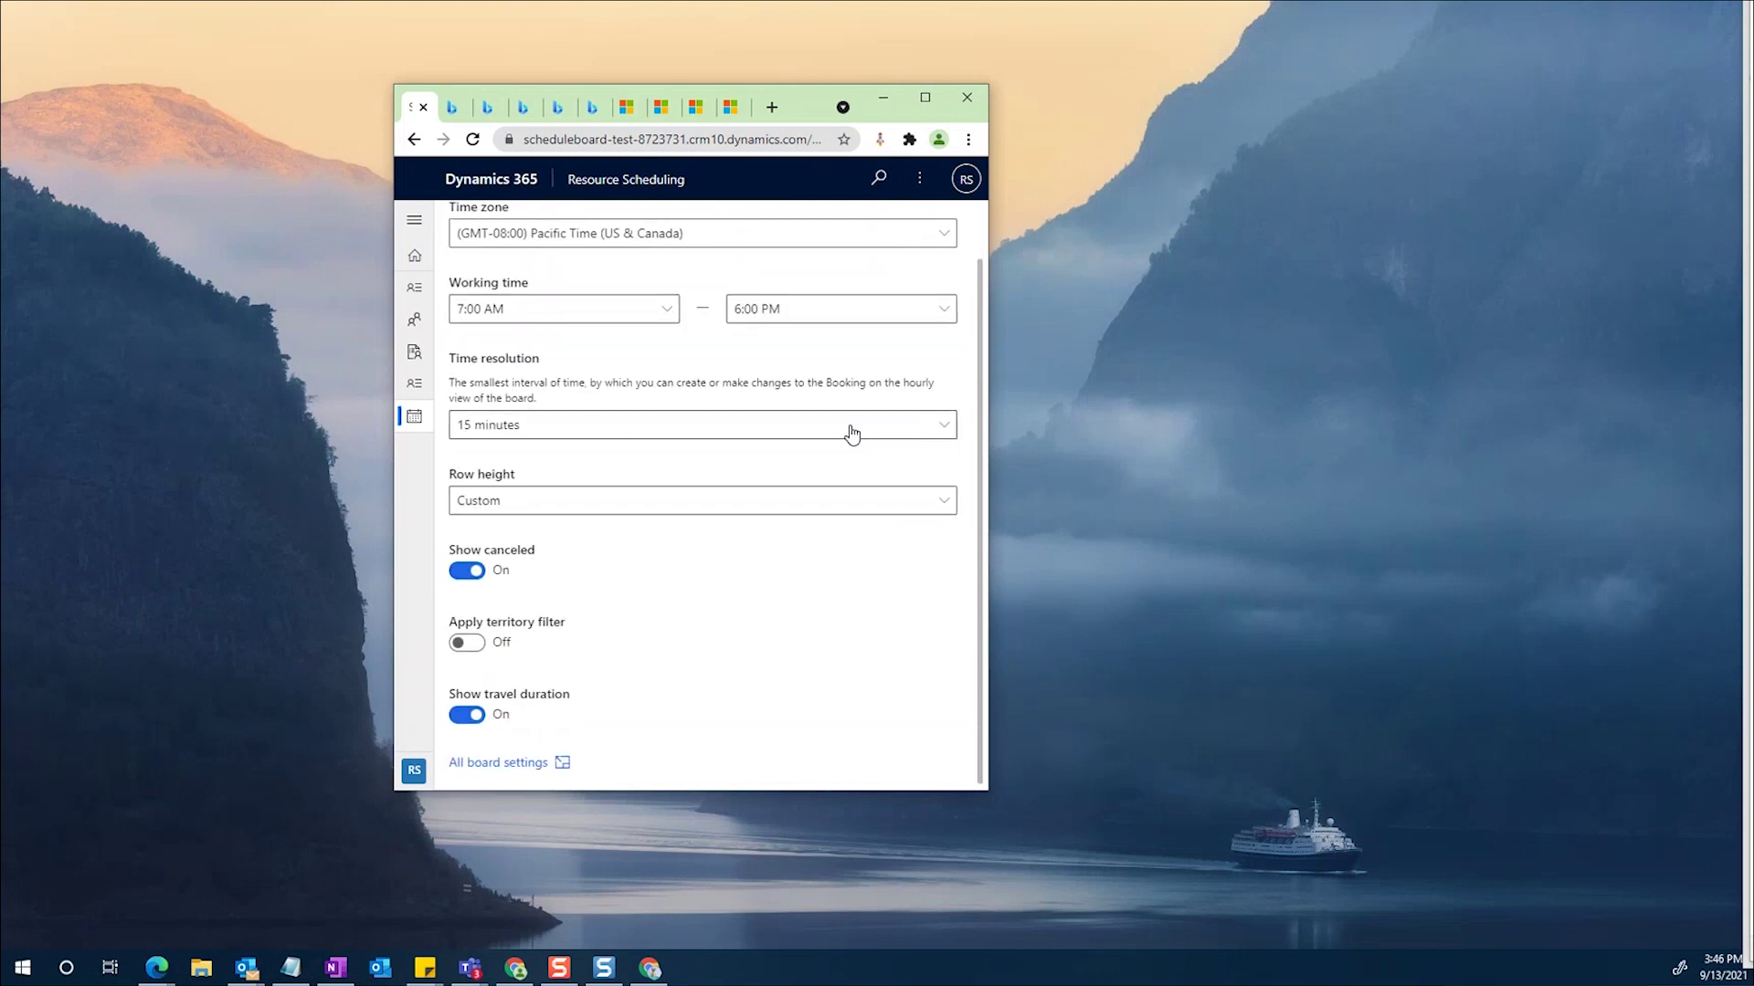
{"action": "scroll", "coordinate": [833, 484], "scroll_direction": "up", "scroll_amount": 2}
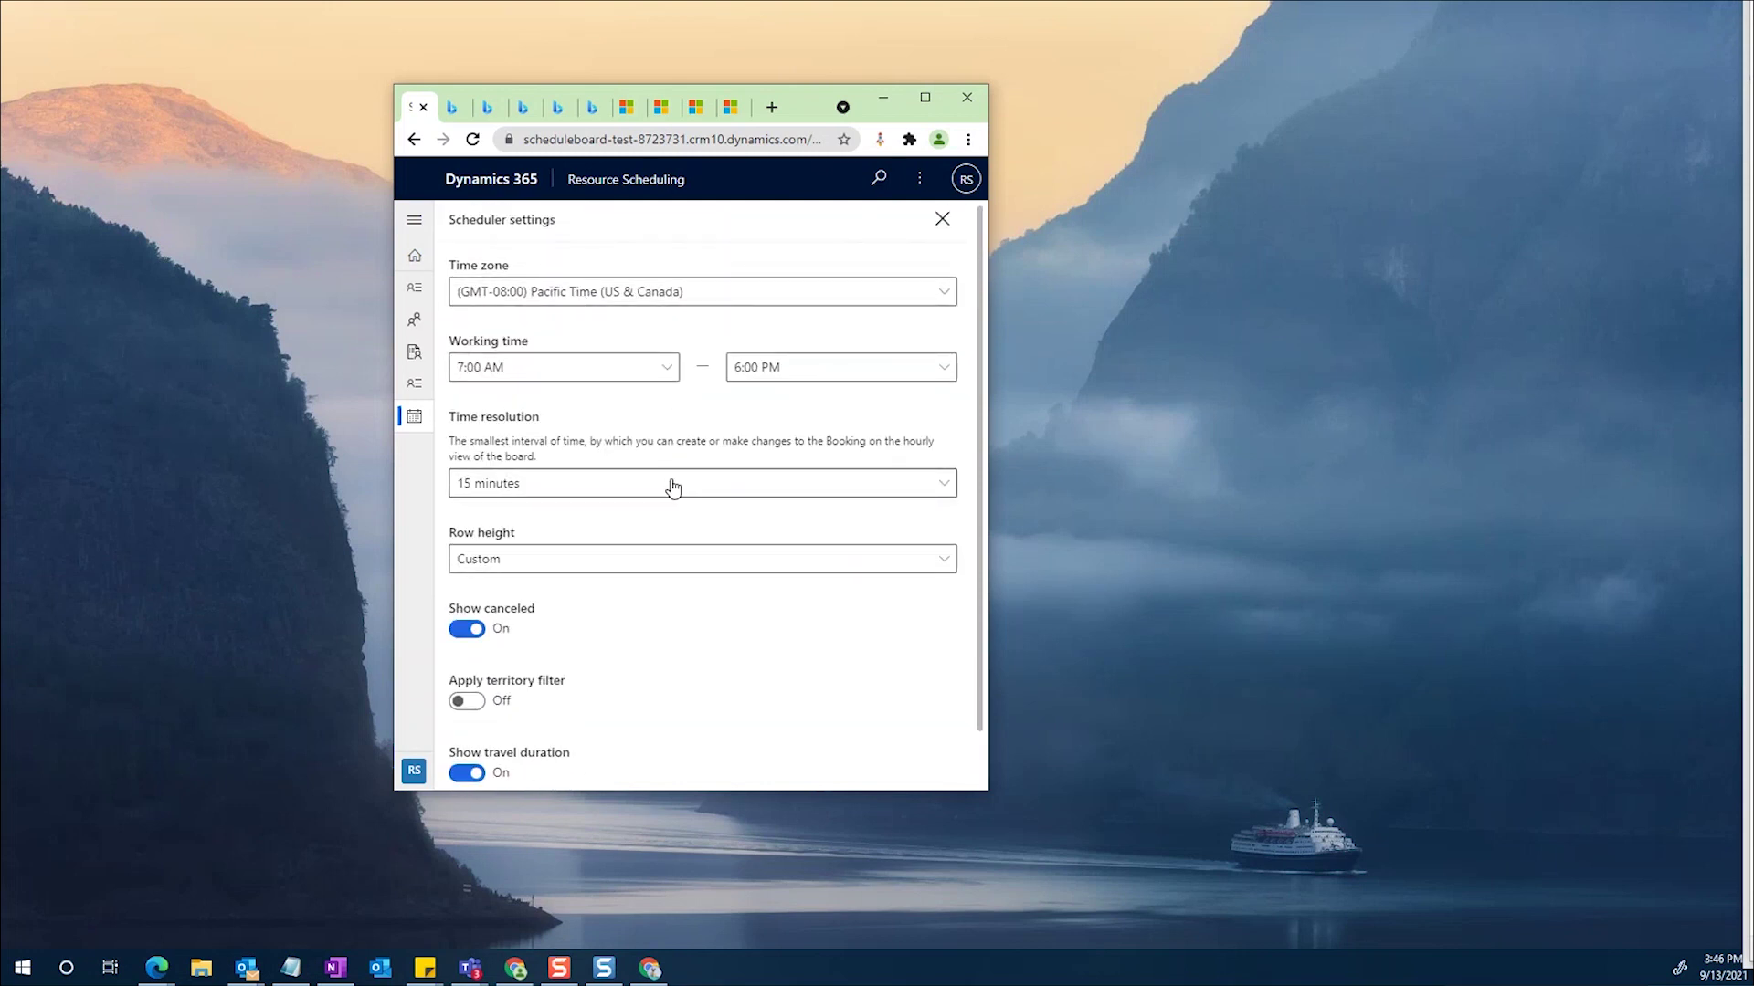
{"action": "scroll", "coordinate": [669, 516], "scroll_direction": "down", "scroll_amount": 1}
Look through the WA Resources board settings for Basic, Custom web resource and the None schedule type, and leave them without saving
{"action": "left_click", "coordinate": [496, 764]}
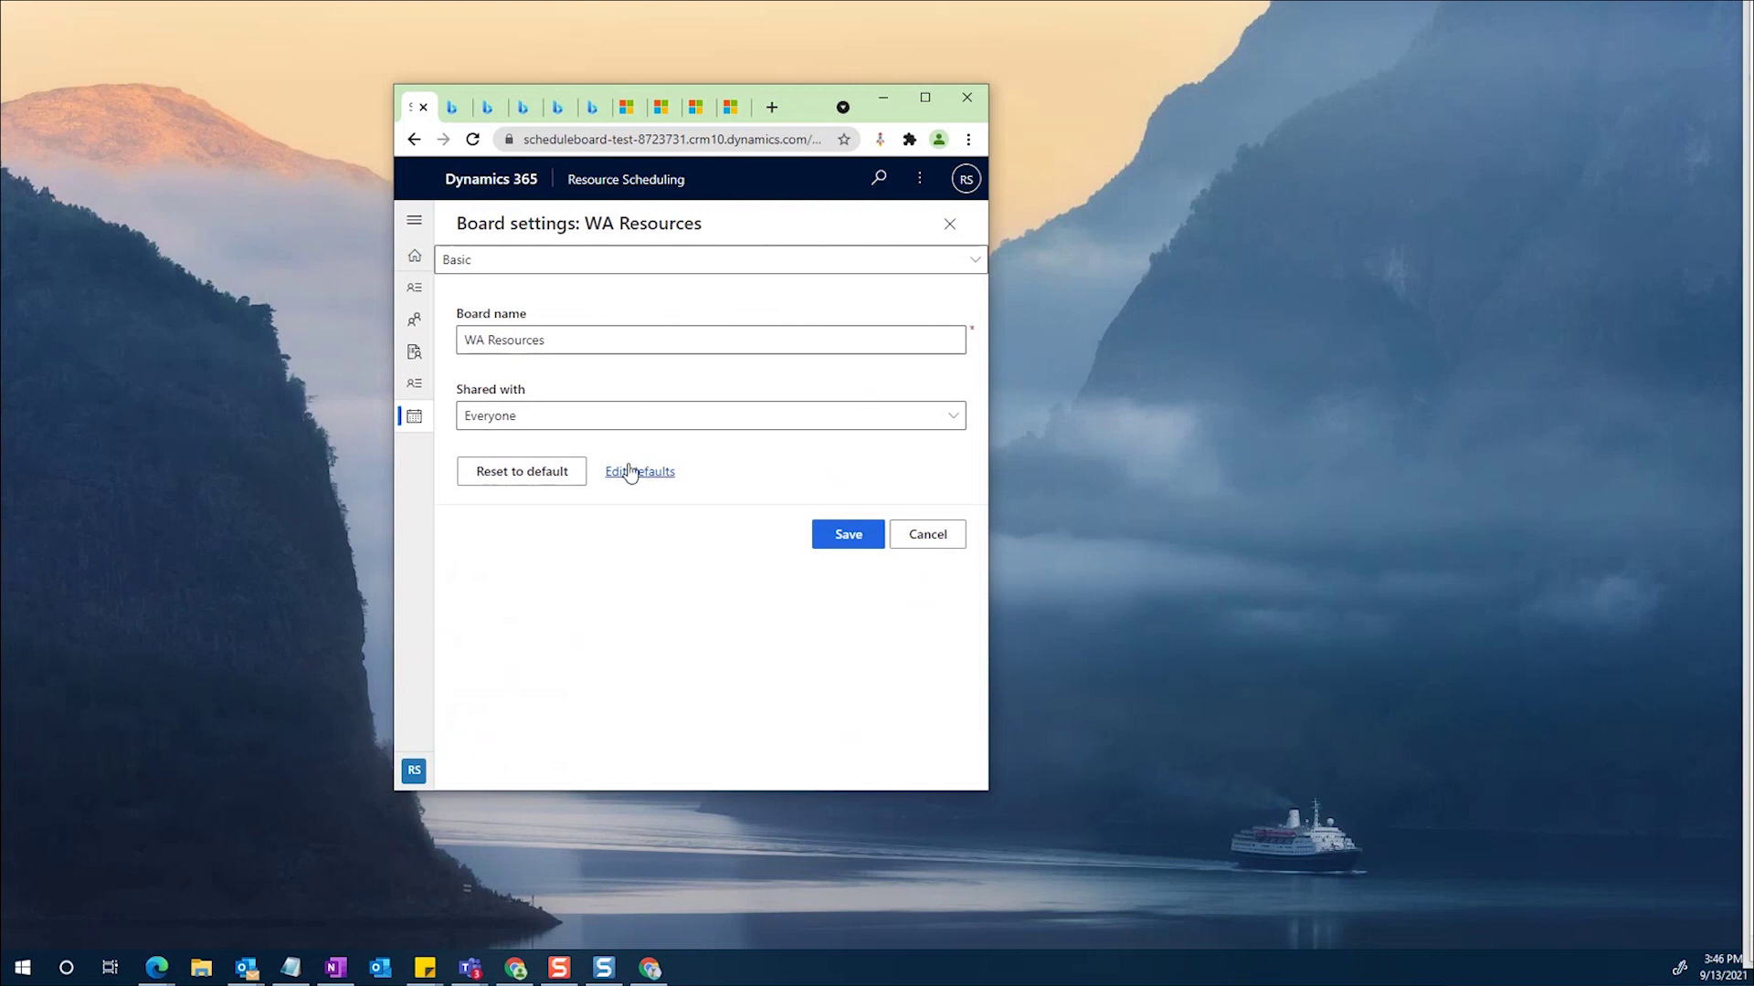
{"action": "left_click", "coordinate": [572, 265]}
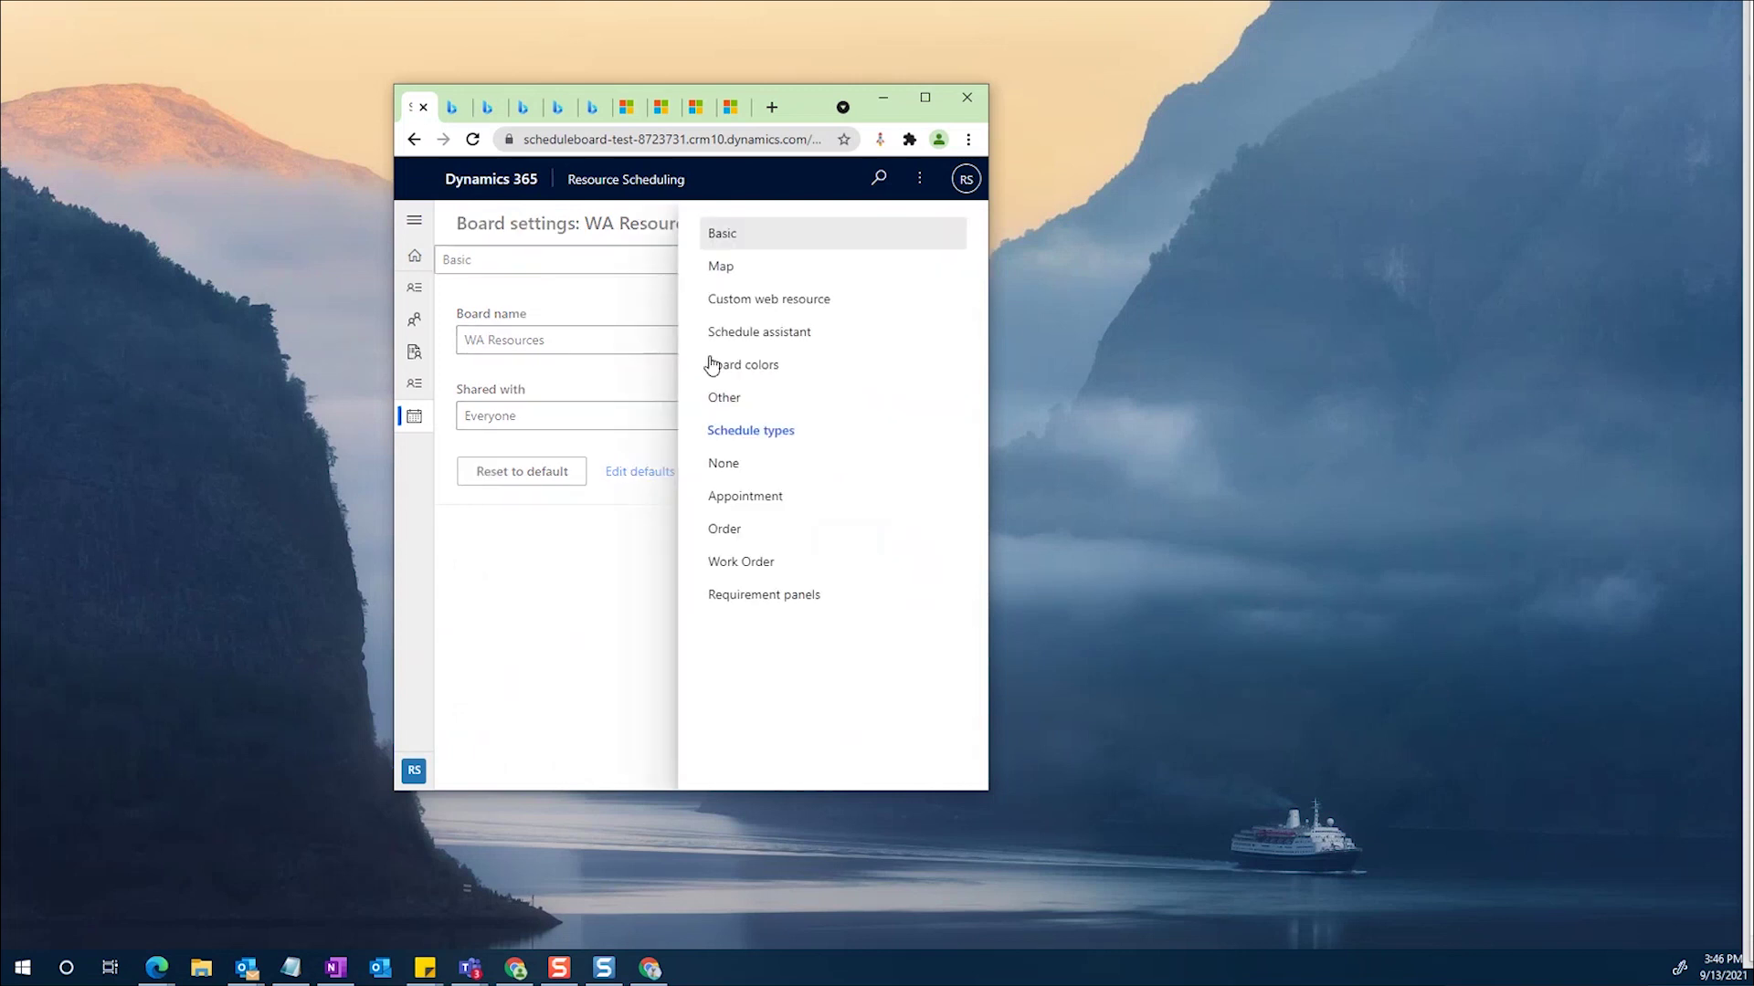
{"action": "left_click", "coordinate": [756, 301]}
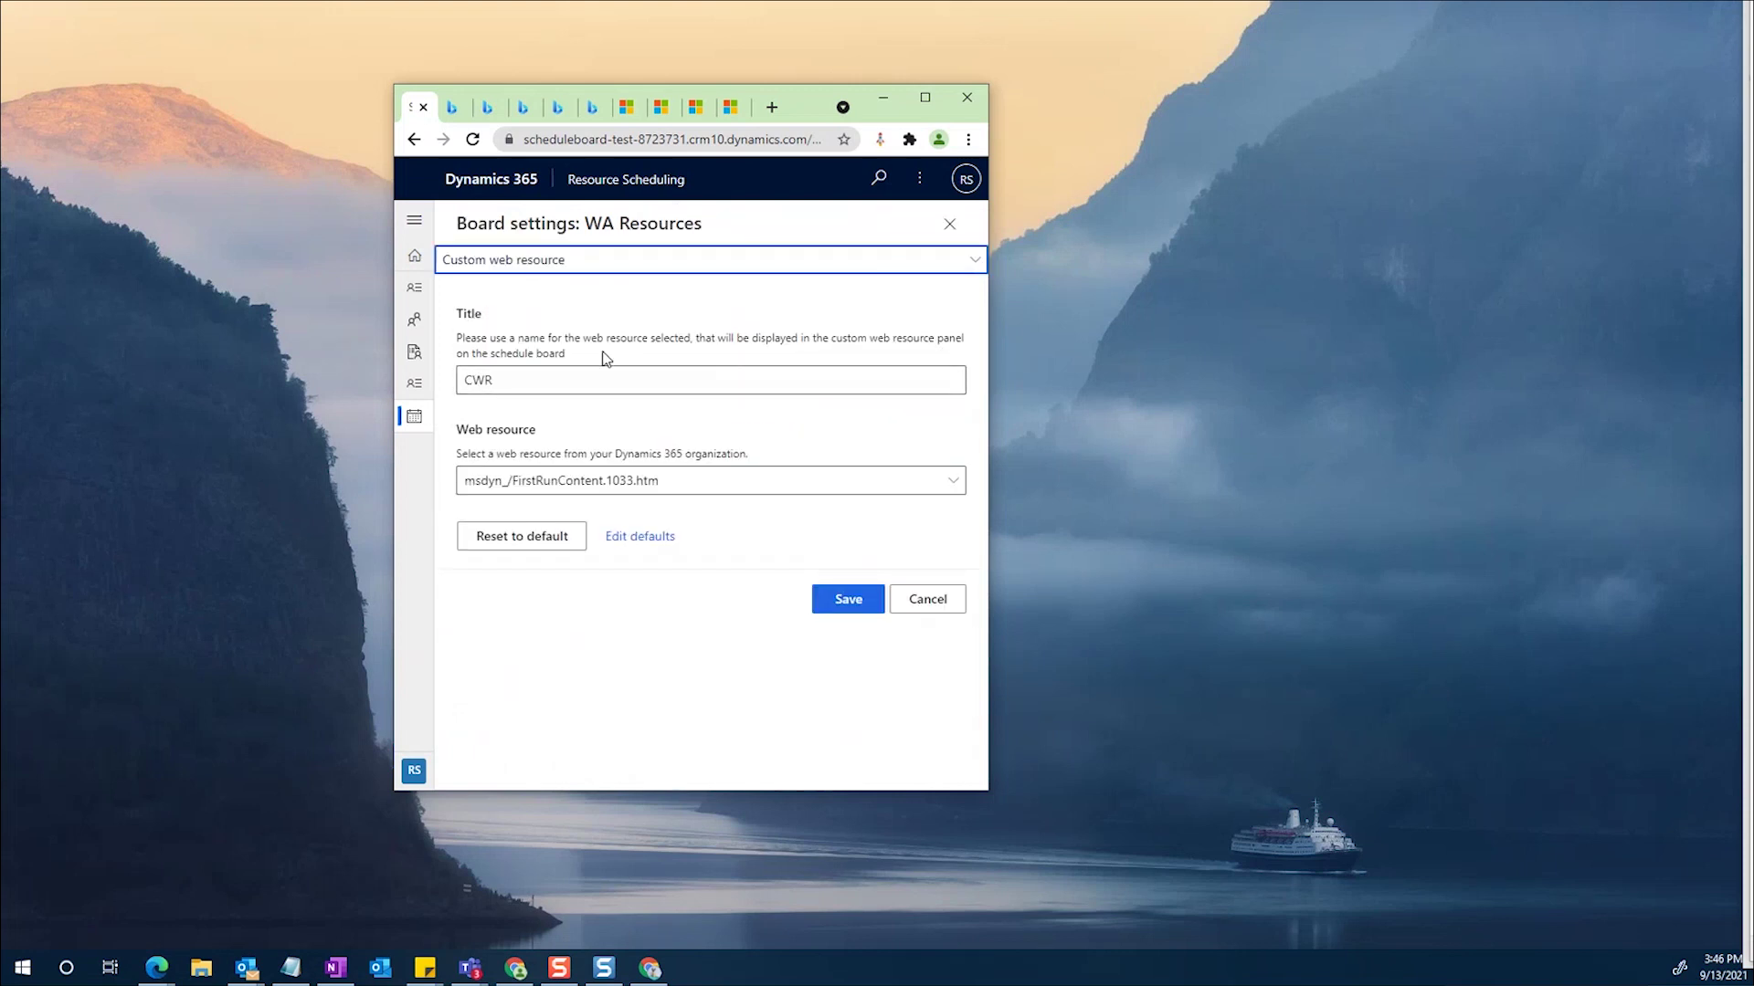
{"action": "left_click", "coordinate": [657, 262]}
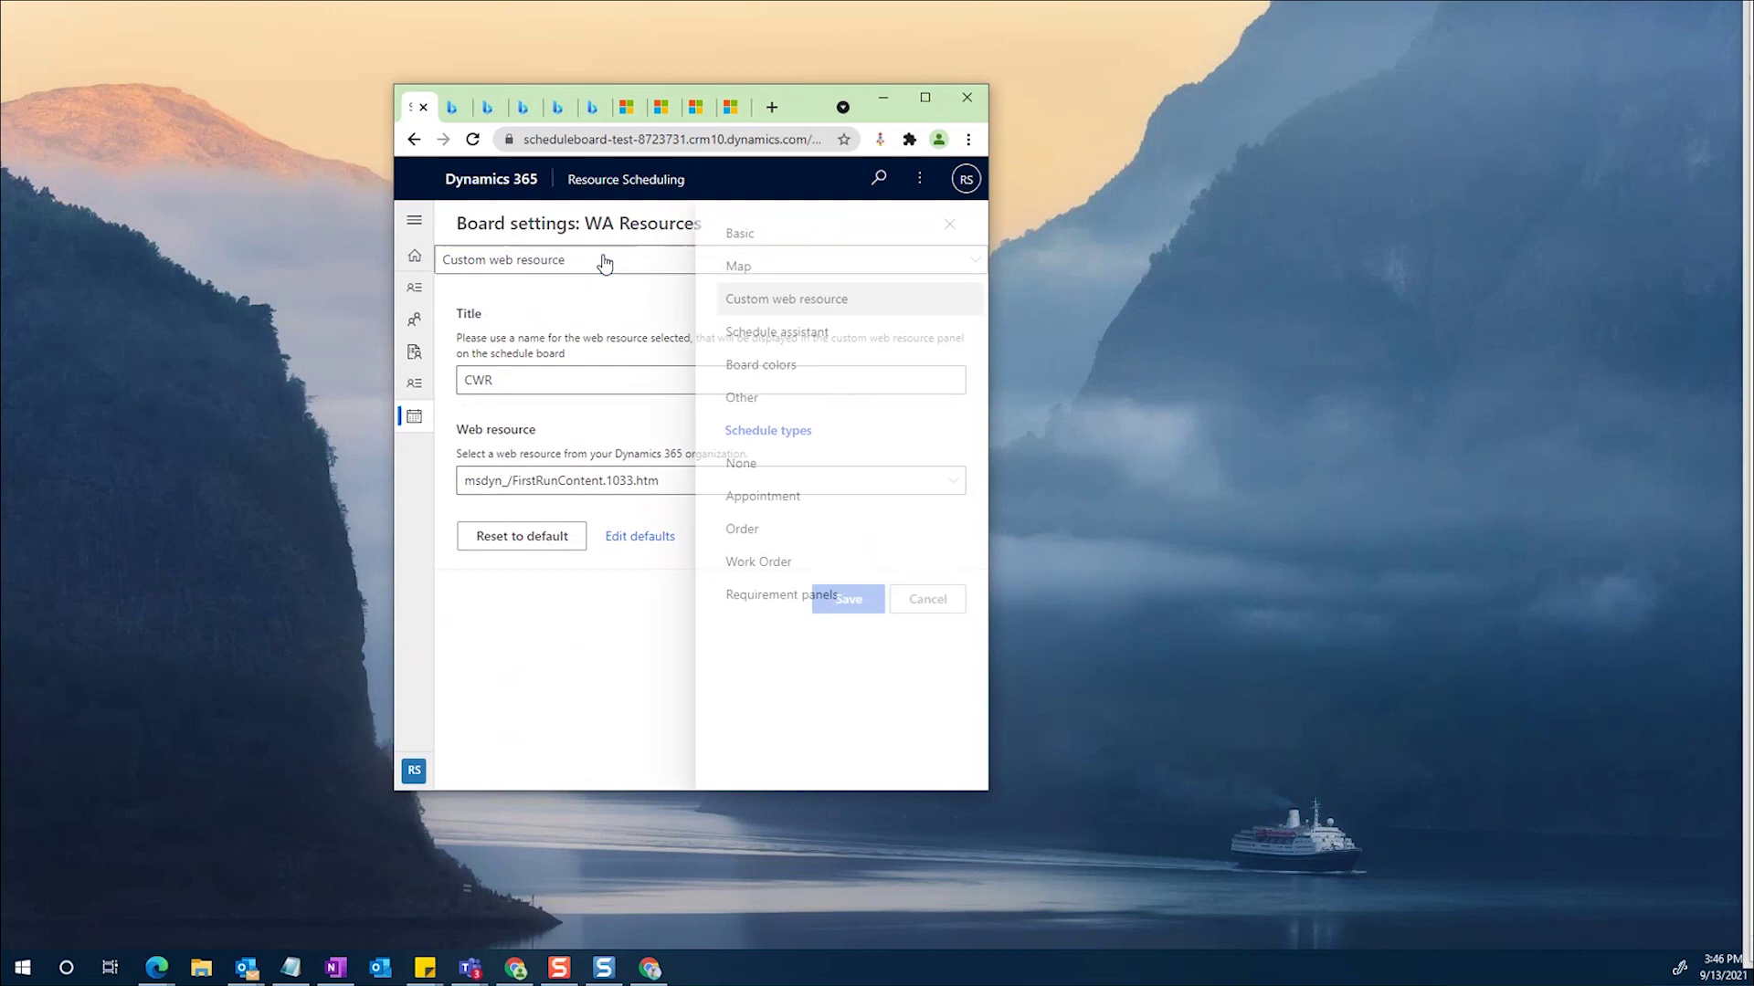
{"action": "left_click", "coordinate": [742, 470]}
{"action": "scroll", "coordinate": [694, 439], "scroll_direction": "down", "scroll_amount": 1}
{"action": "scroll", "coordinate": [731, 567], "scroll_direction": "down", "scroll_amount": 3}
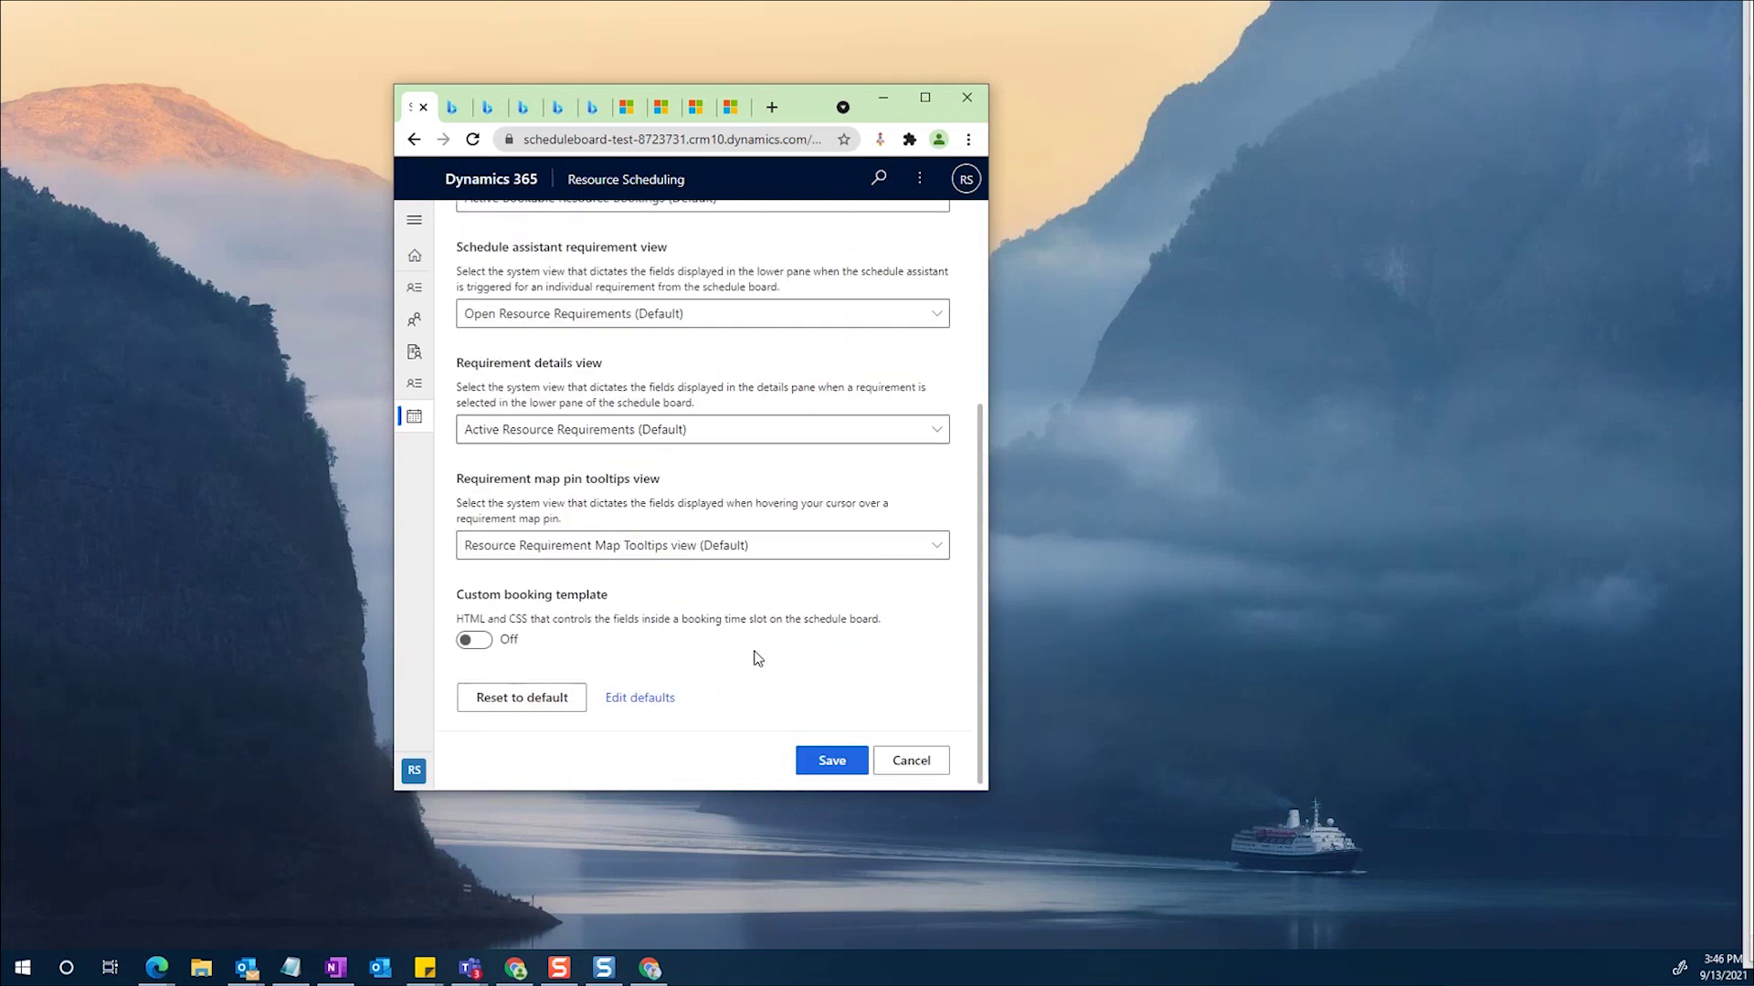
{"action": "left_click", "coordinate": [933, 763]}
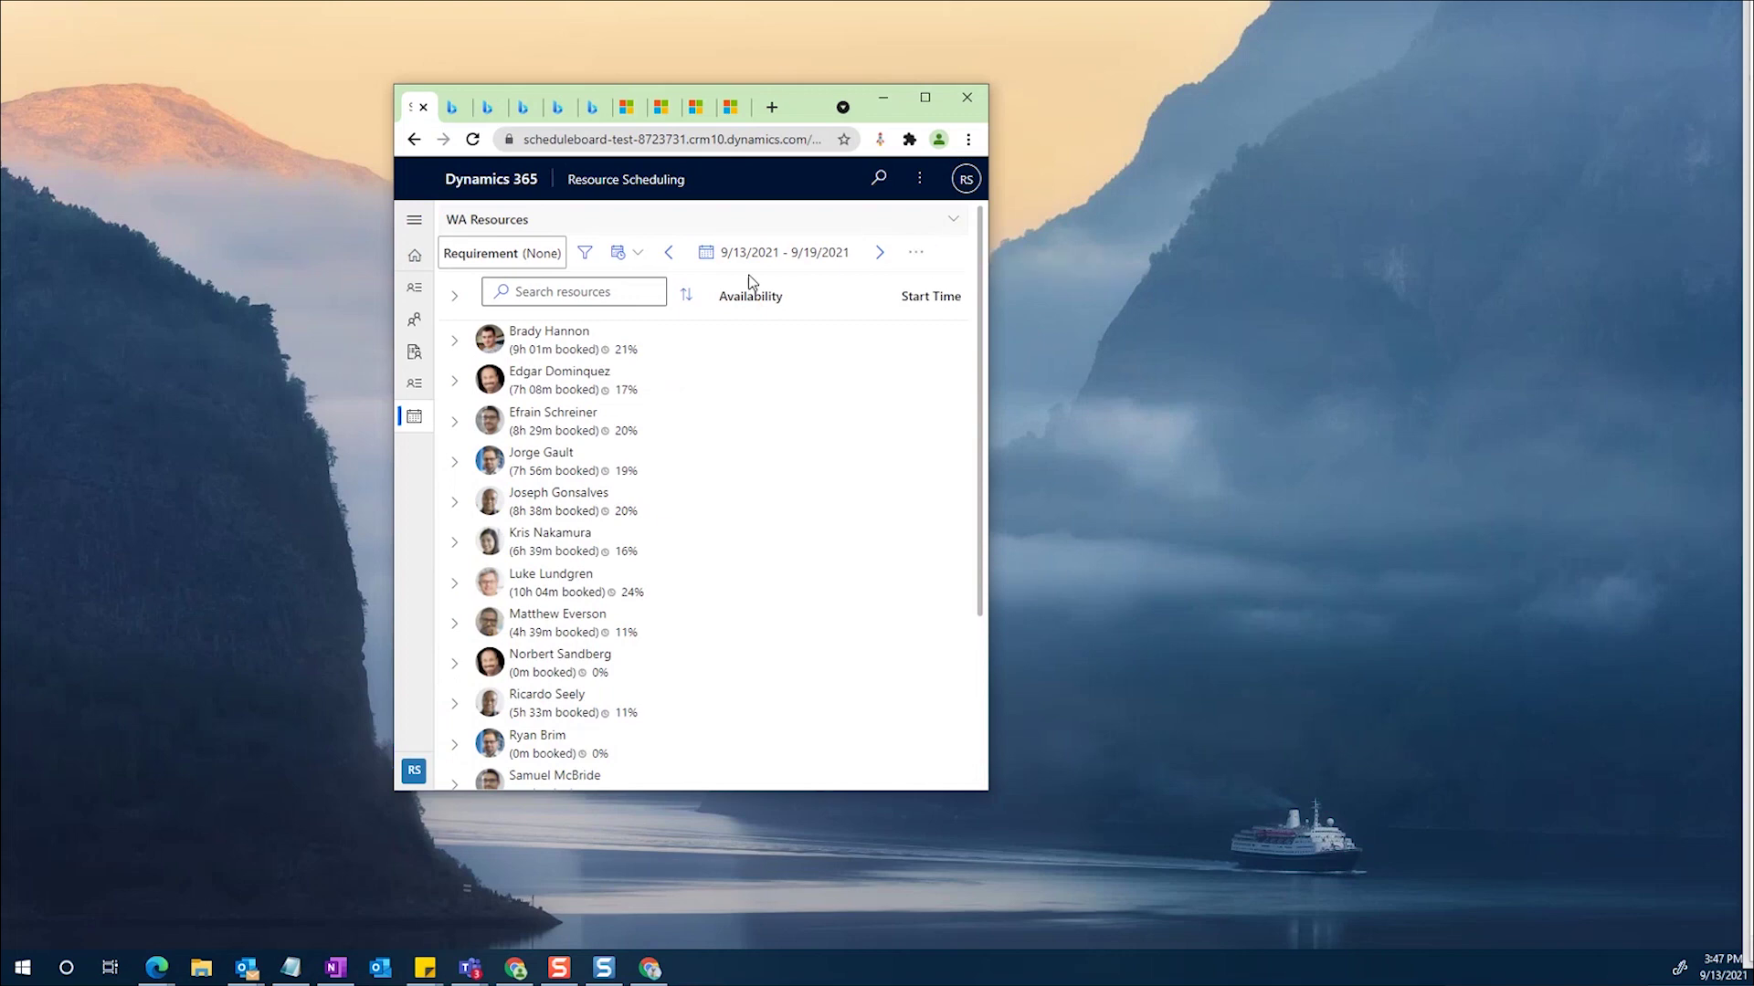
Maximize the browser window in full screen and review the board view settings, closing them again
{"action": "left_click", "coordinate": [925, 98]}
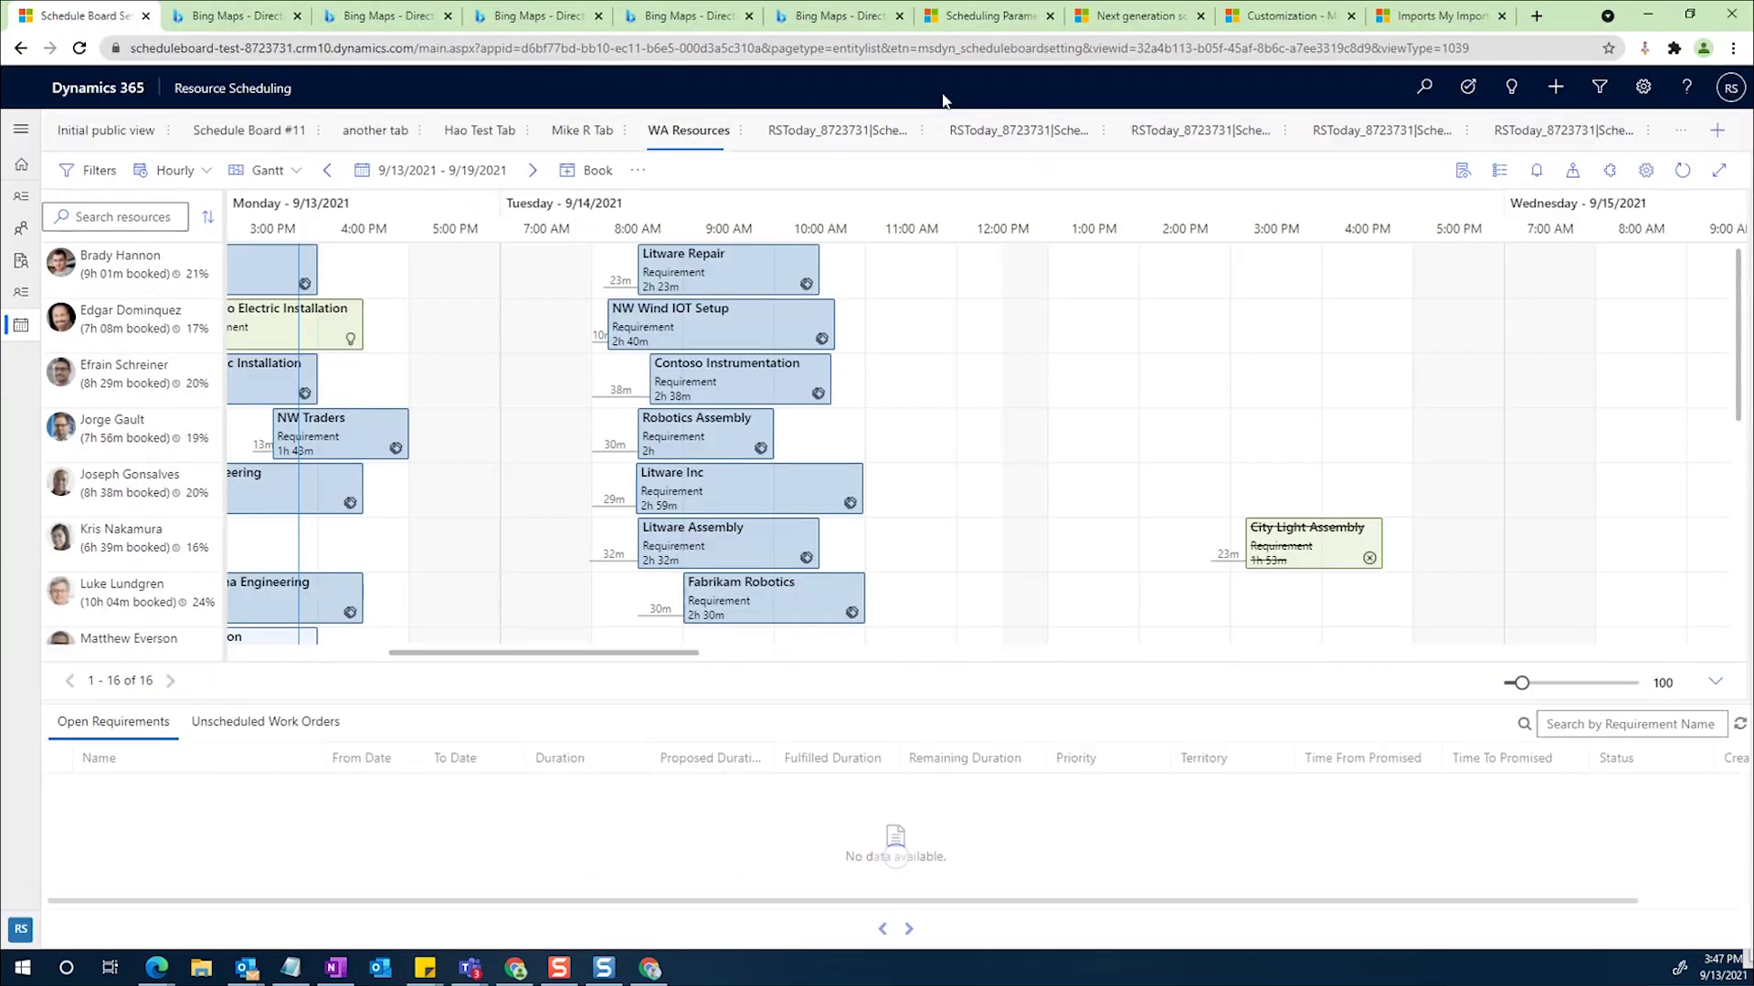
{"action": "key", "text": "F11"}
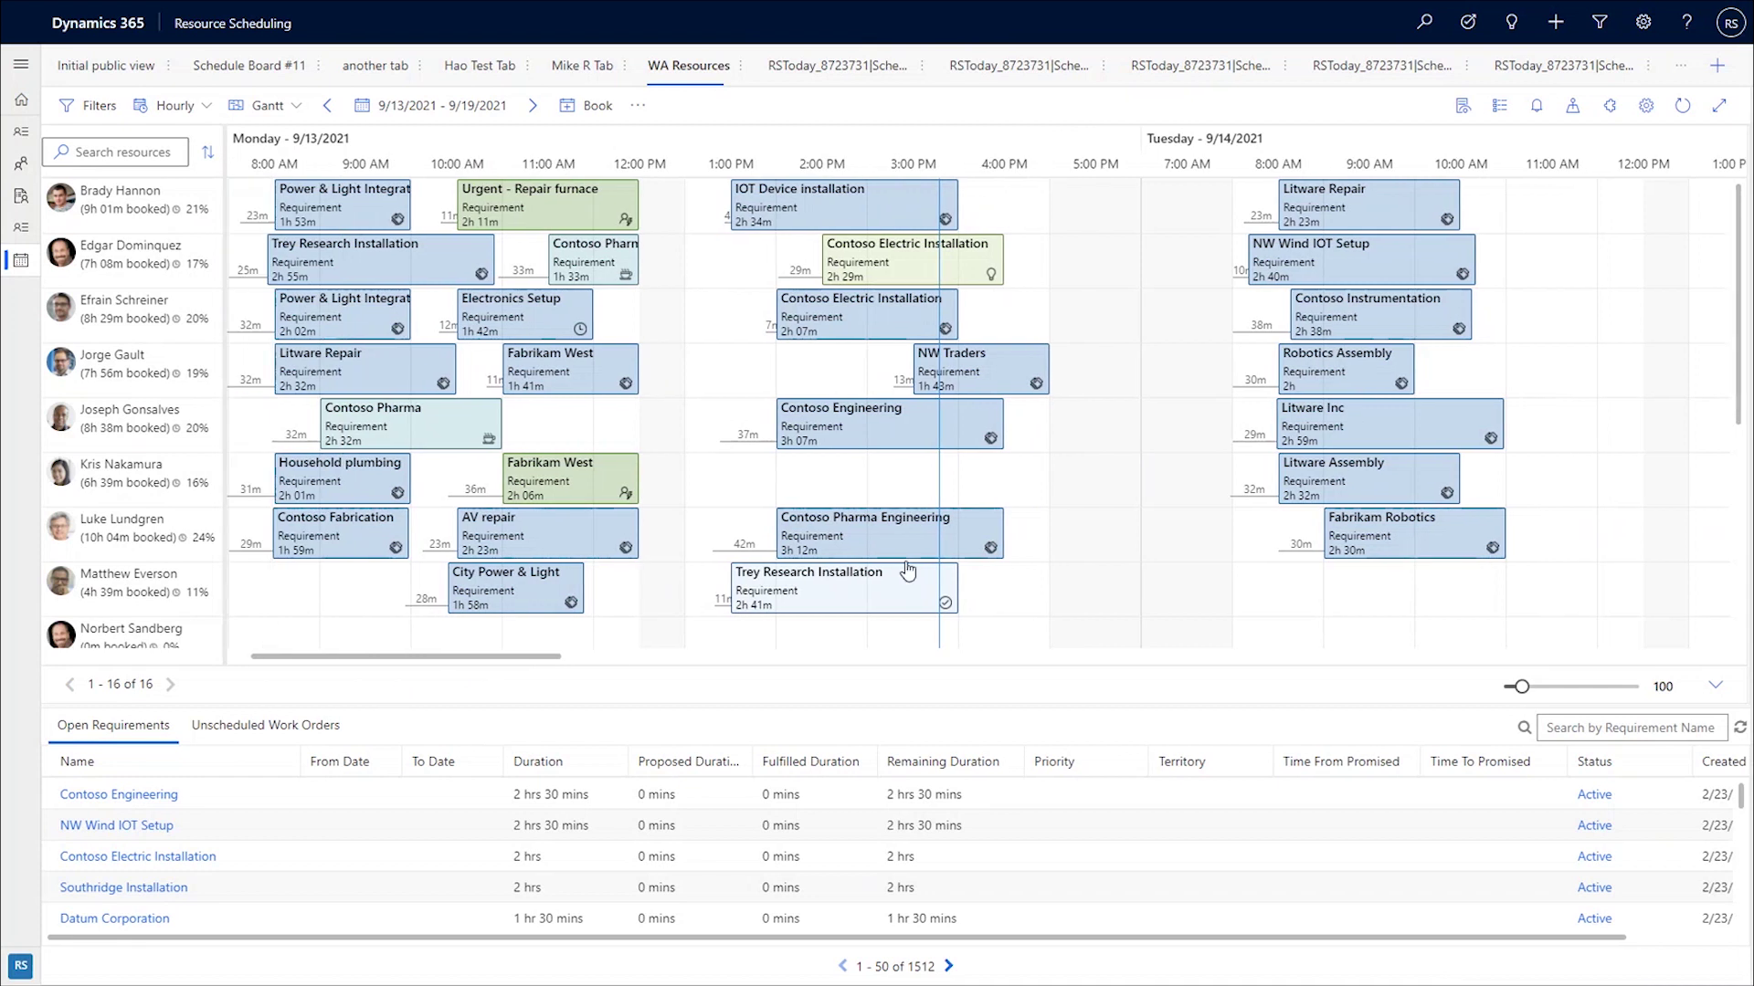
{"action": "left_click", "coordinate": [1645, 107]}
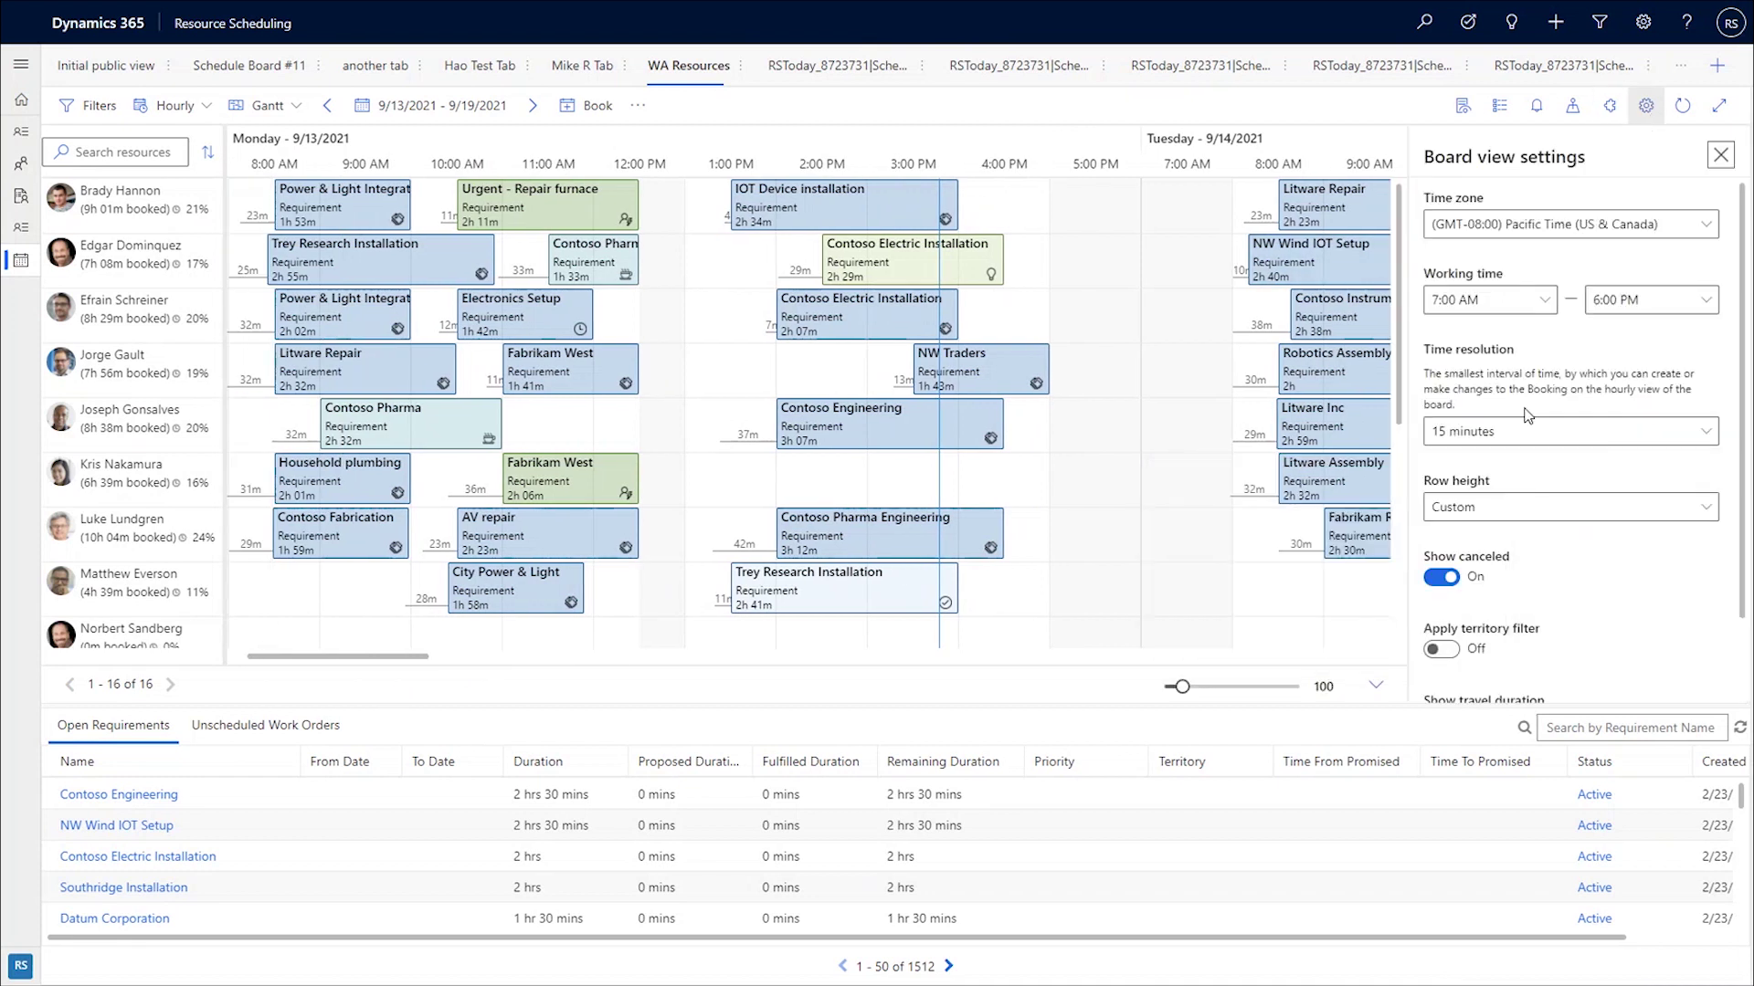
{"action": "scroll", "coordinate": [1534, 642], "scroll_direction": "down", "scroll_amount": 1}
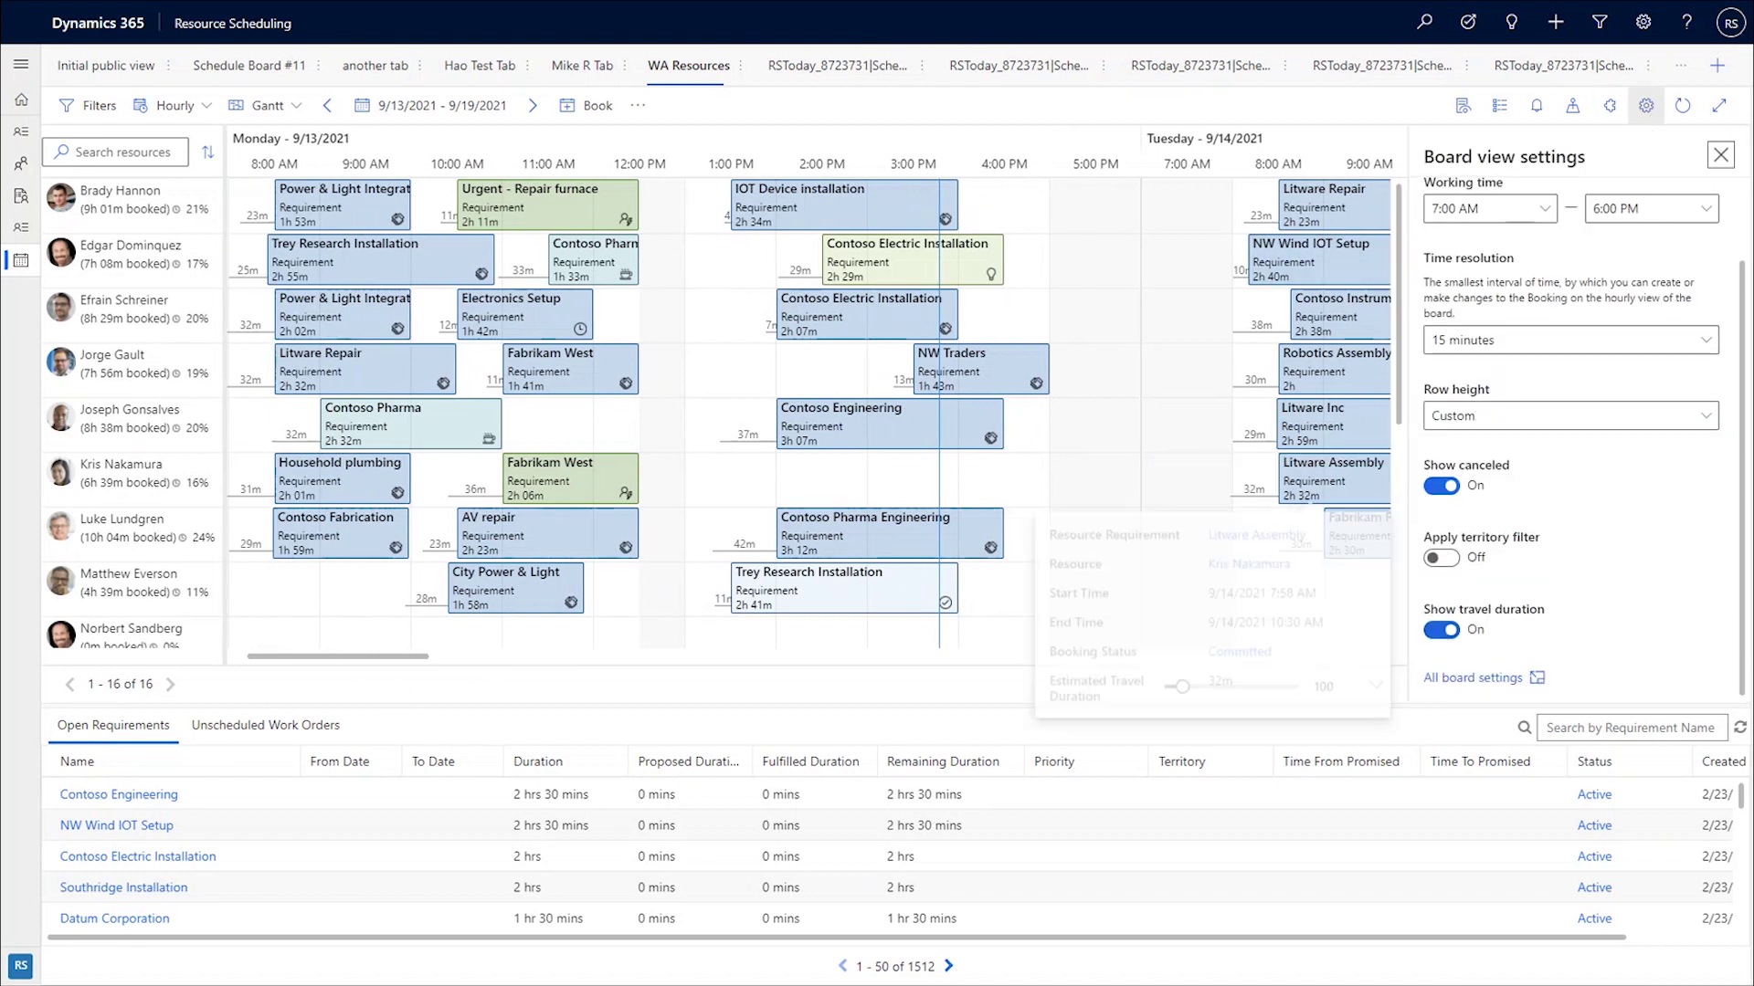
{"action": "left_click", "coordinate": [1728, 161]}
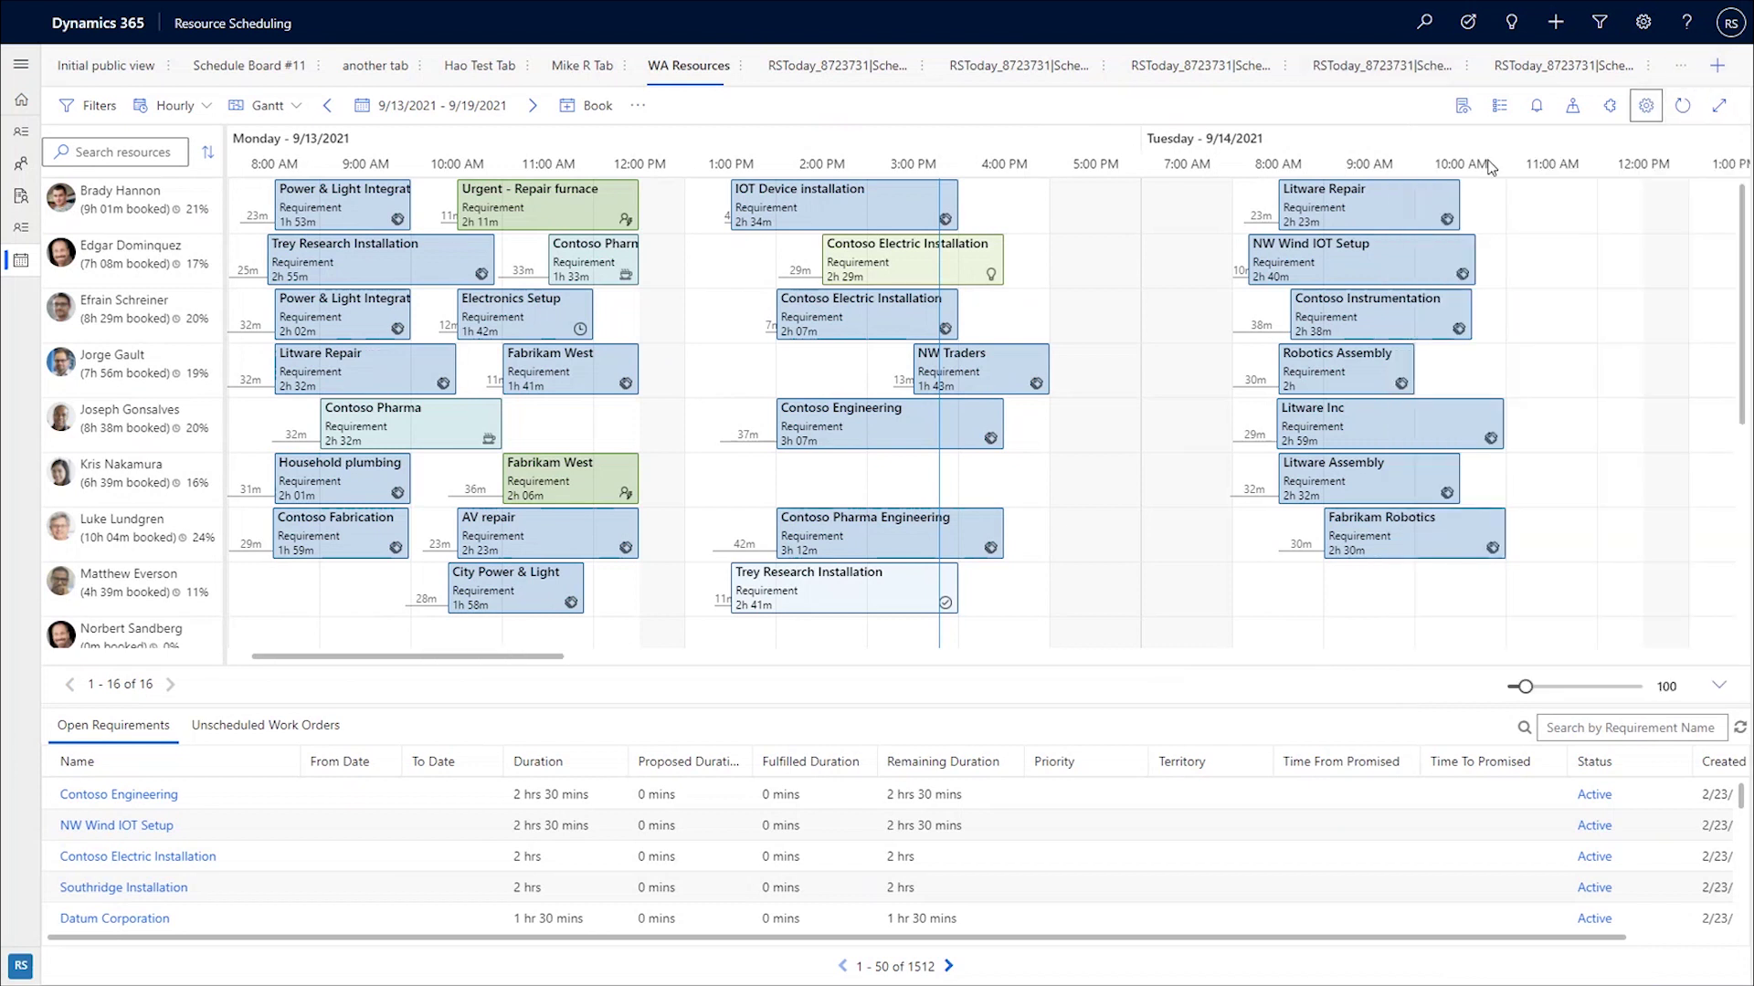
Check the list of remaining boards and add a new schedule board with default settings after reviewing its Map and Custom web resource options
{"action": "left_click", "coordinate": [1683, 81]}
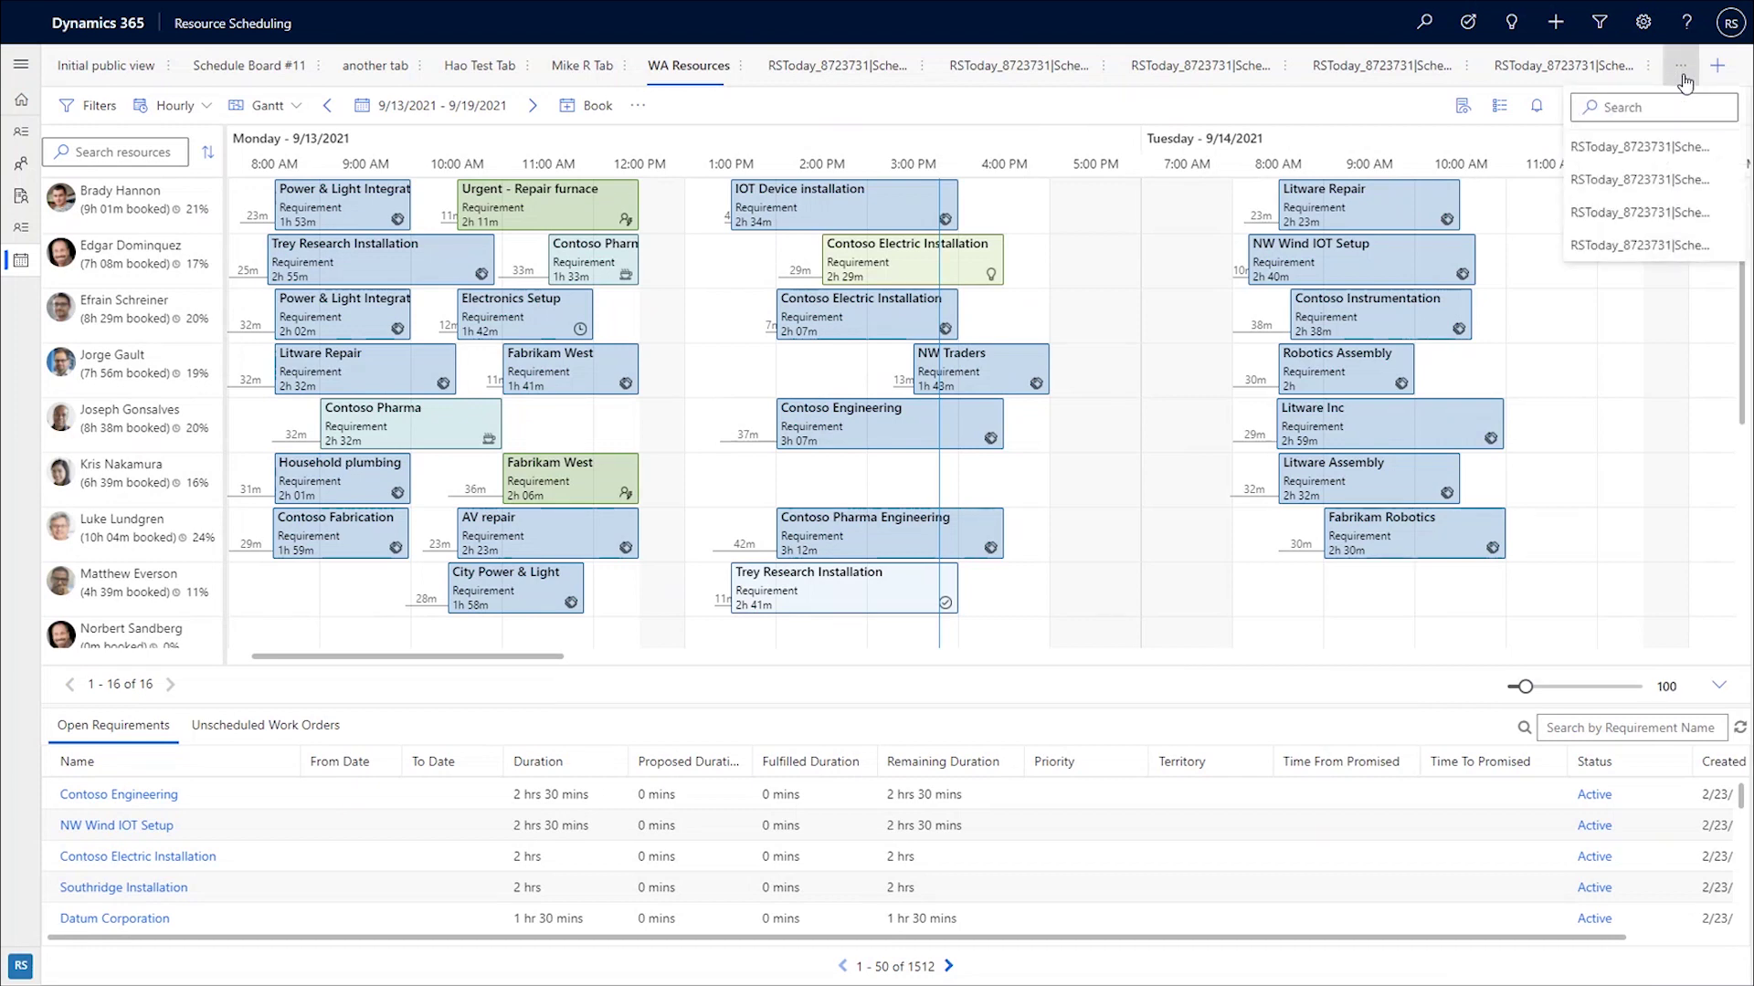
{"action": "left_click", "coordinate": [1716, 66]}
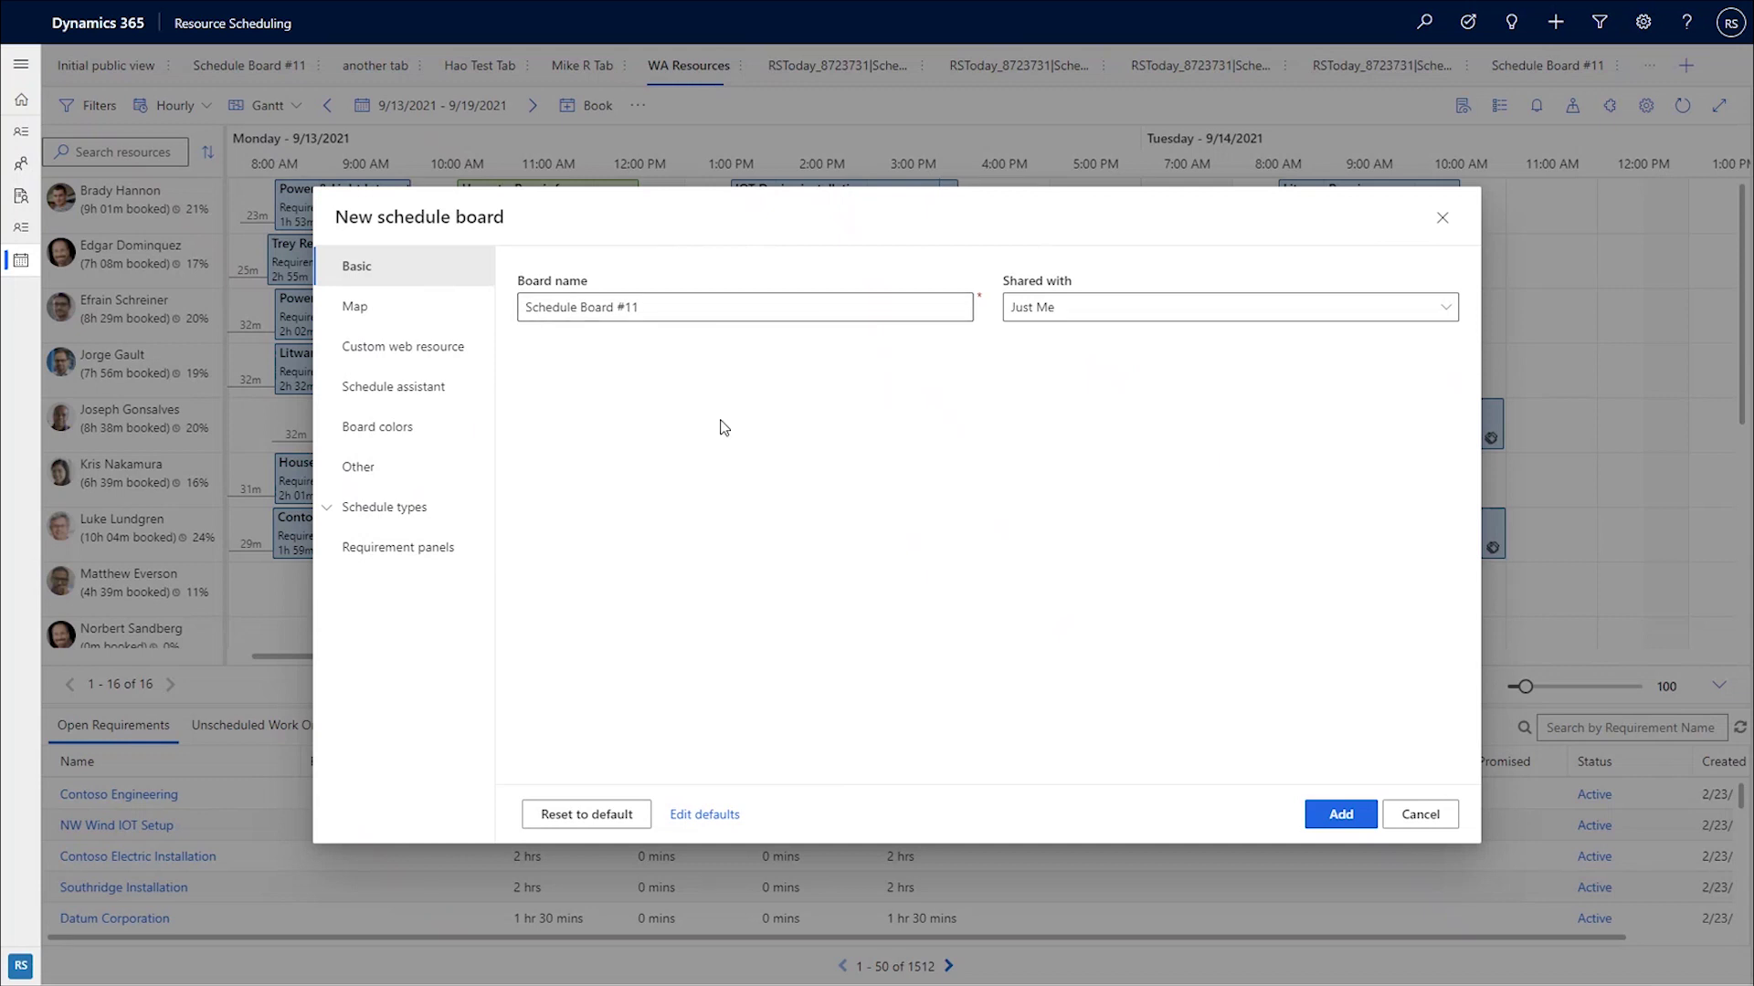
{"action": "left_click", "coordinate": [416, 315]}
{"action": "left_click", "coordinate": [406, 347]}
{"action": "left_click", "coordinate": [411, 266]}
{"action": "left_click", "coordinate": [1338, 819]}
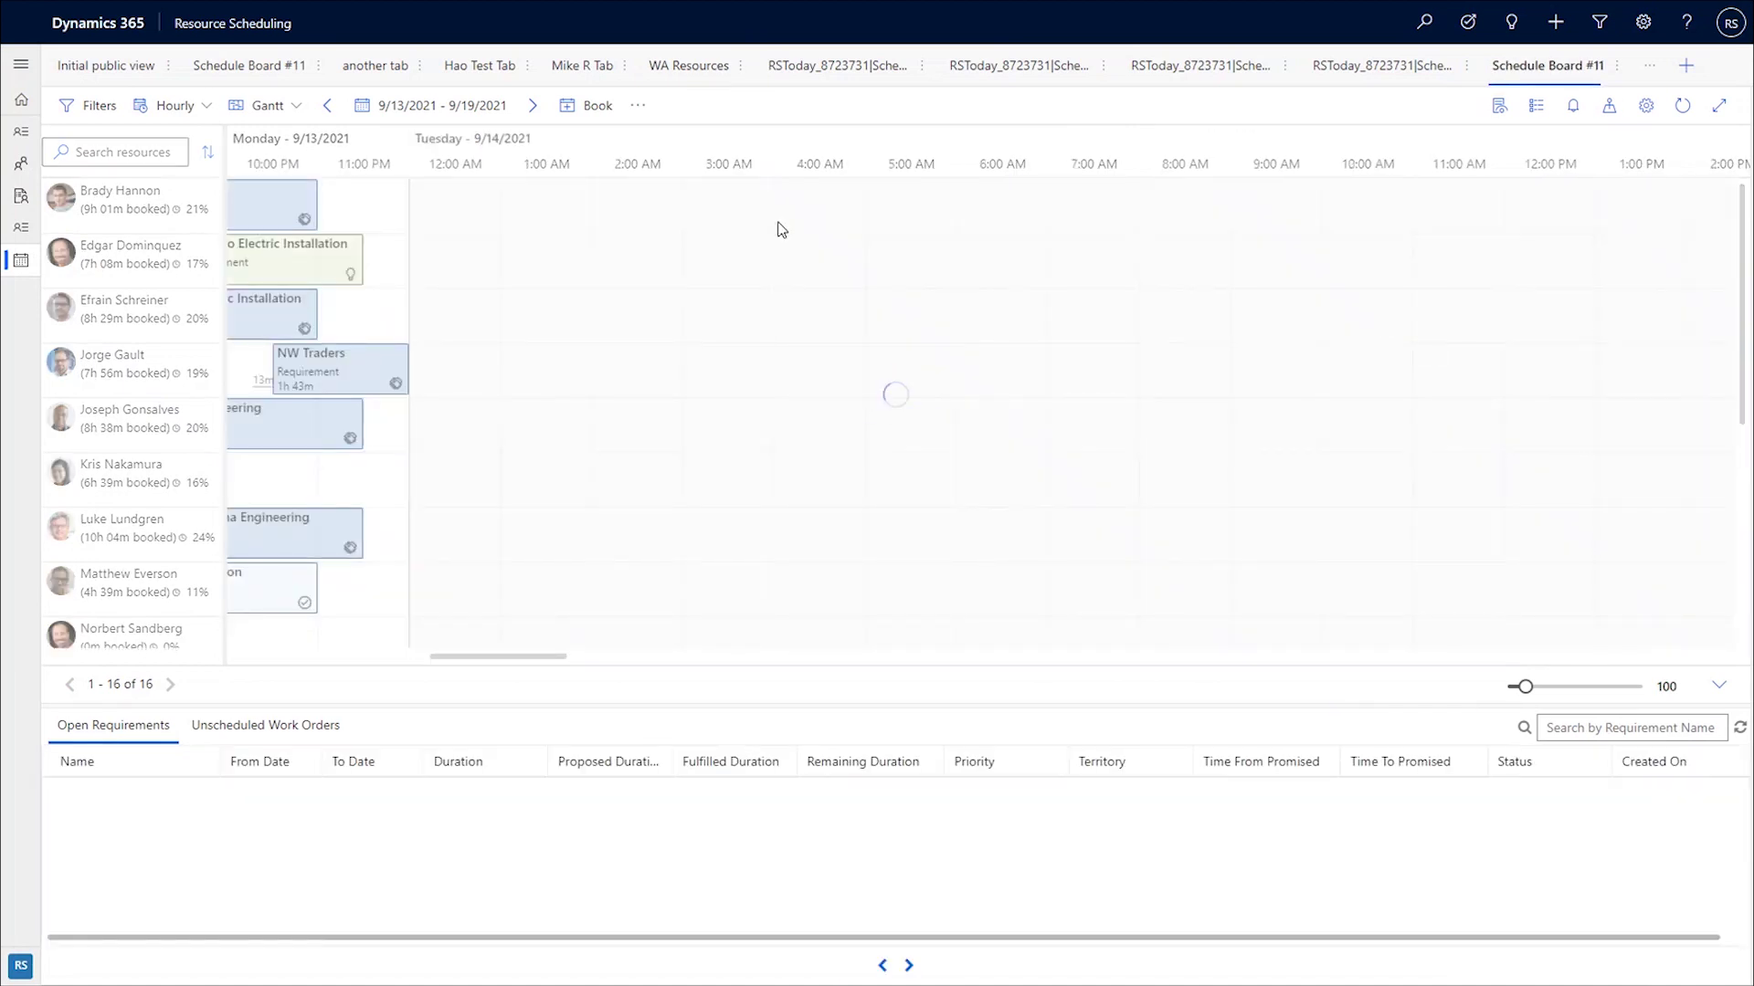
Switch to the WA Resources board and look over its Monday and Tuesday bookings
{"action": "left_click", "coordinate": [685, 68]}
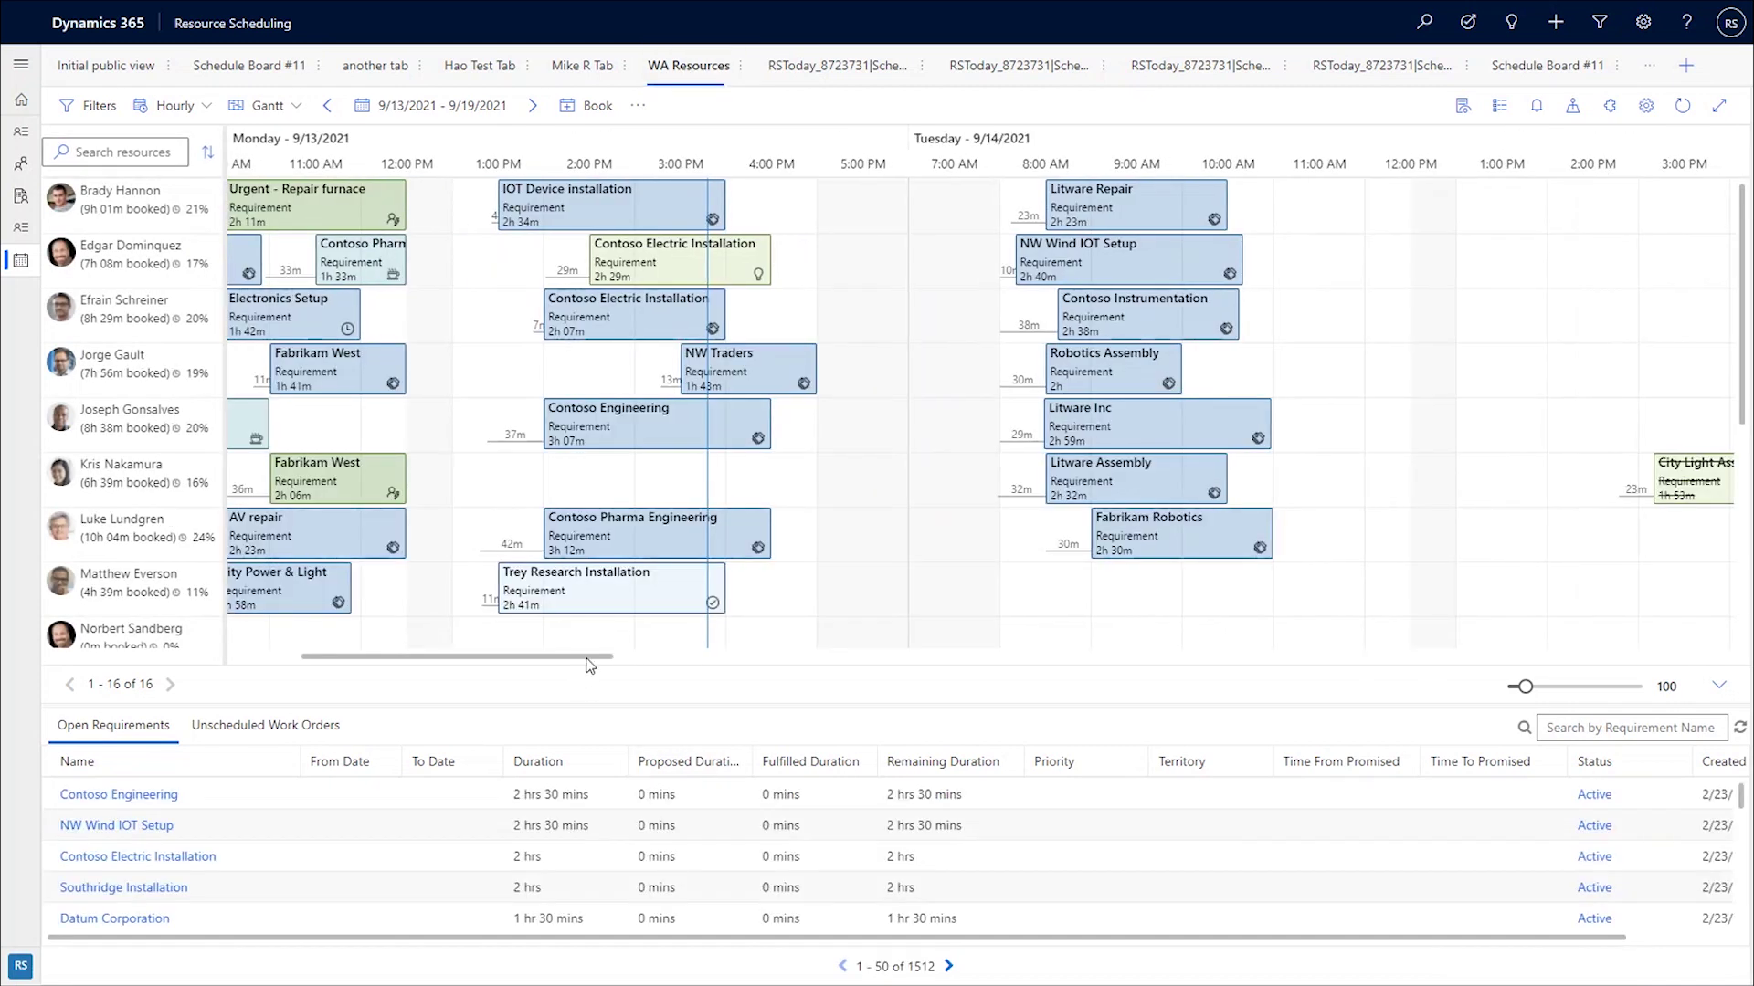
{"action": "left_click_drag", "start_coordinate": [589, 665], "coordinate": [685, 667]}
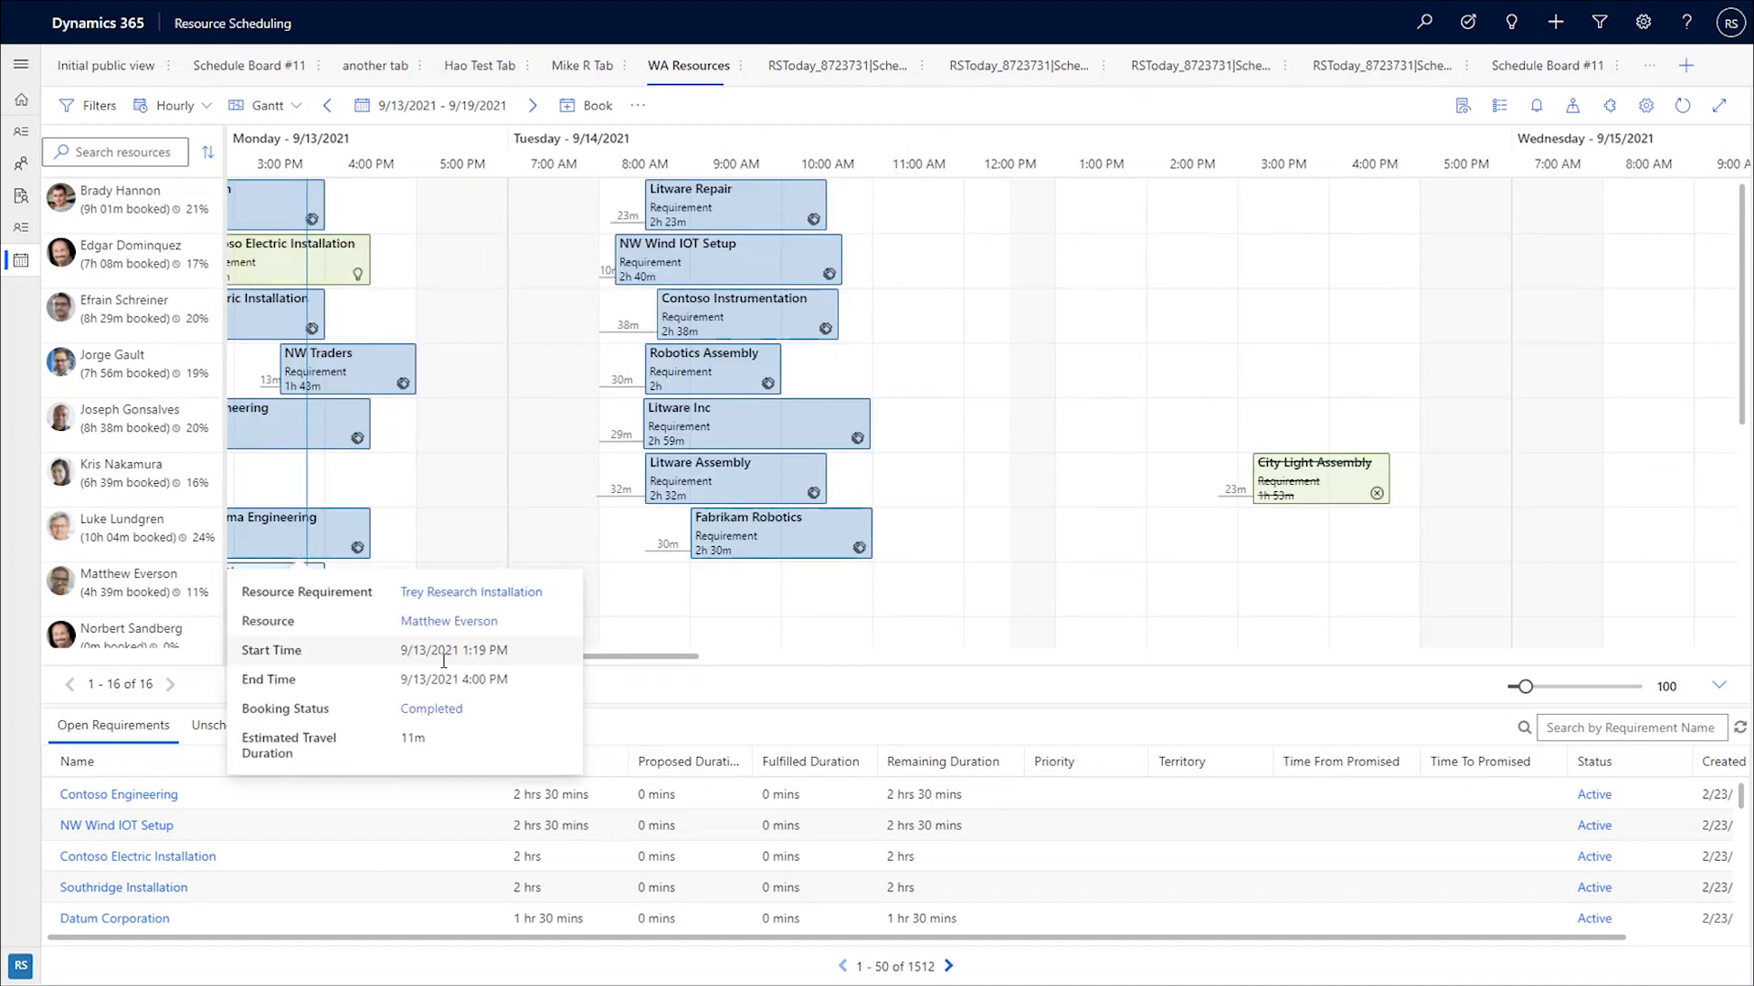
{"action": "left_click_drag", "start_coordinate": [548, 671], "coordinate": [464, 691]}
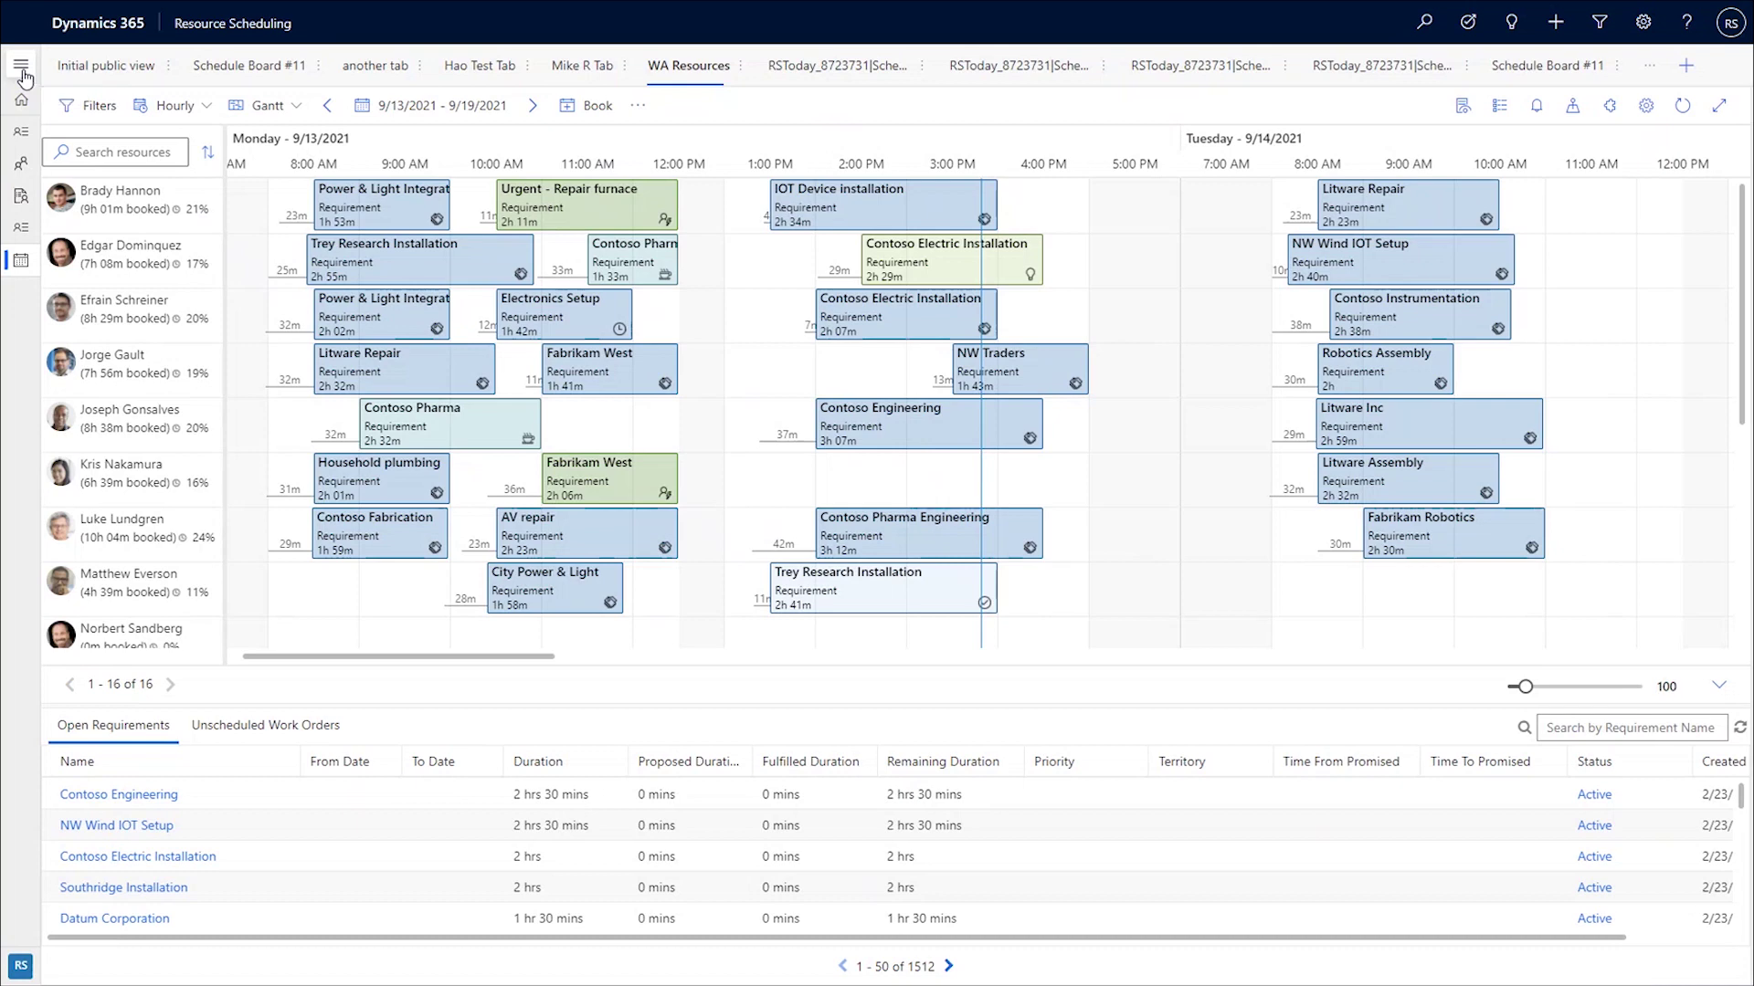
Turn off Enable new Schedule Board in the scheduling parameters under the Settings area's Administration page and save the record
{"action": "left_click", "coordinate": [21, 66]}
{"action": "left_click", "coordinate": [108, 966]}
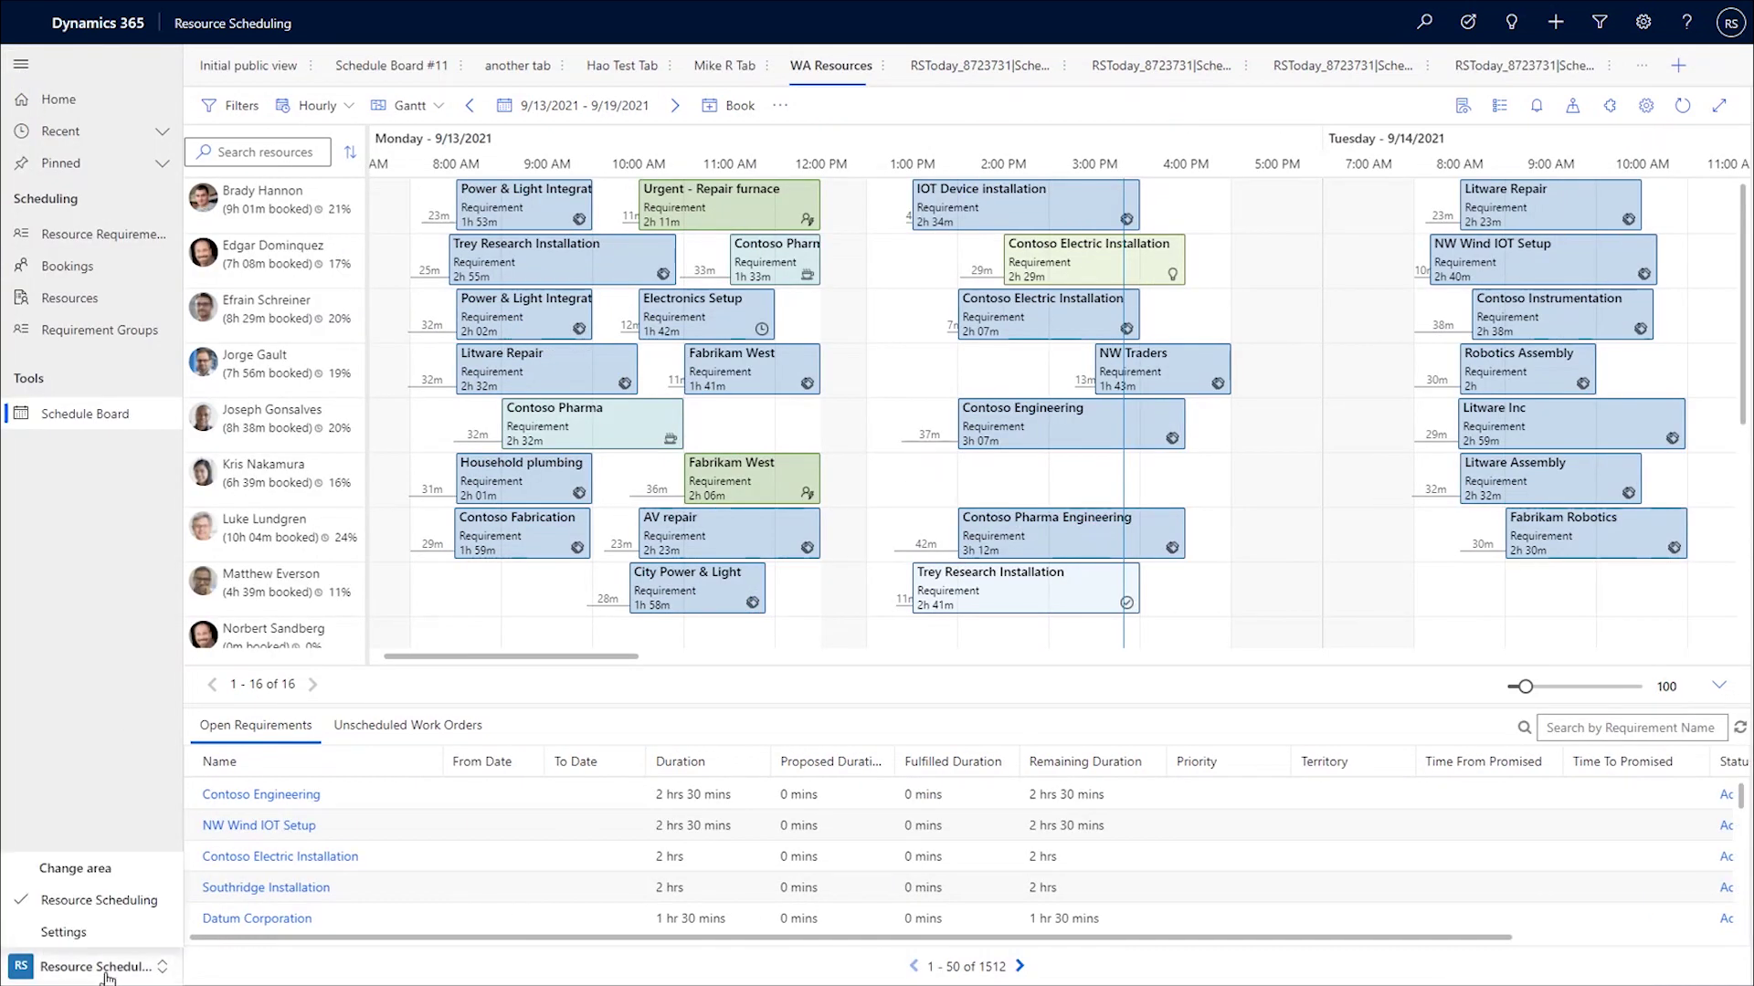
{"action": "left_click", "coordinate": [111, 928]}
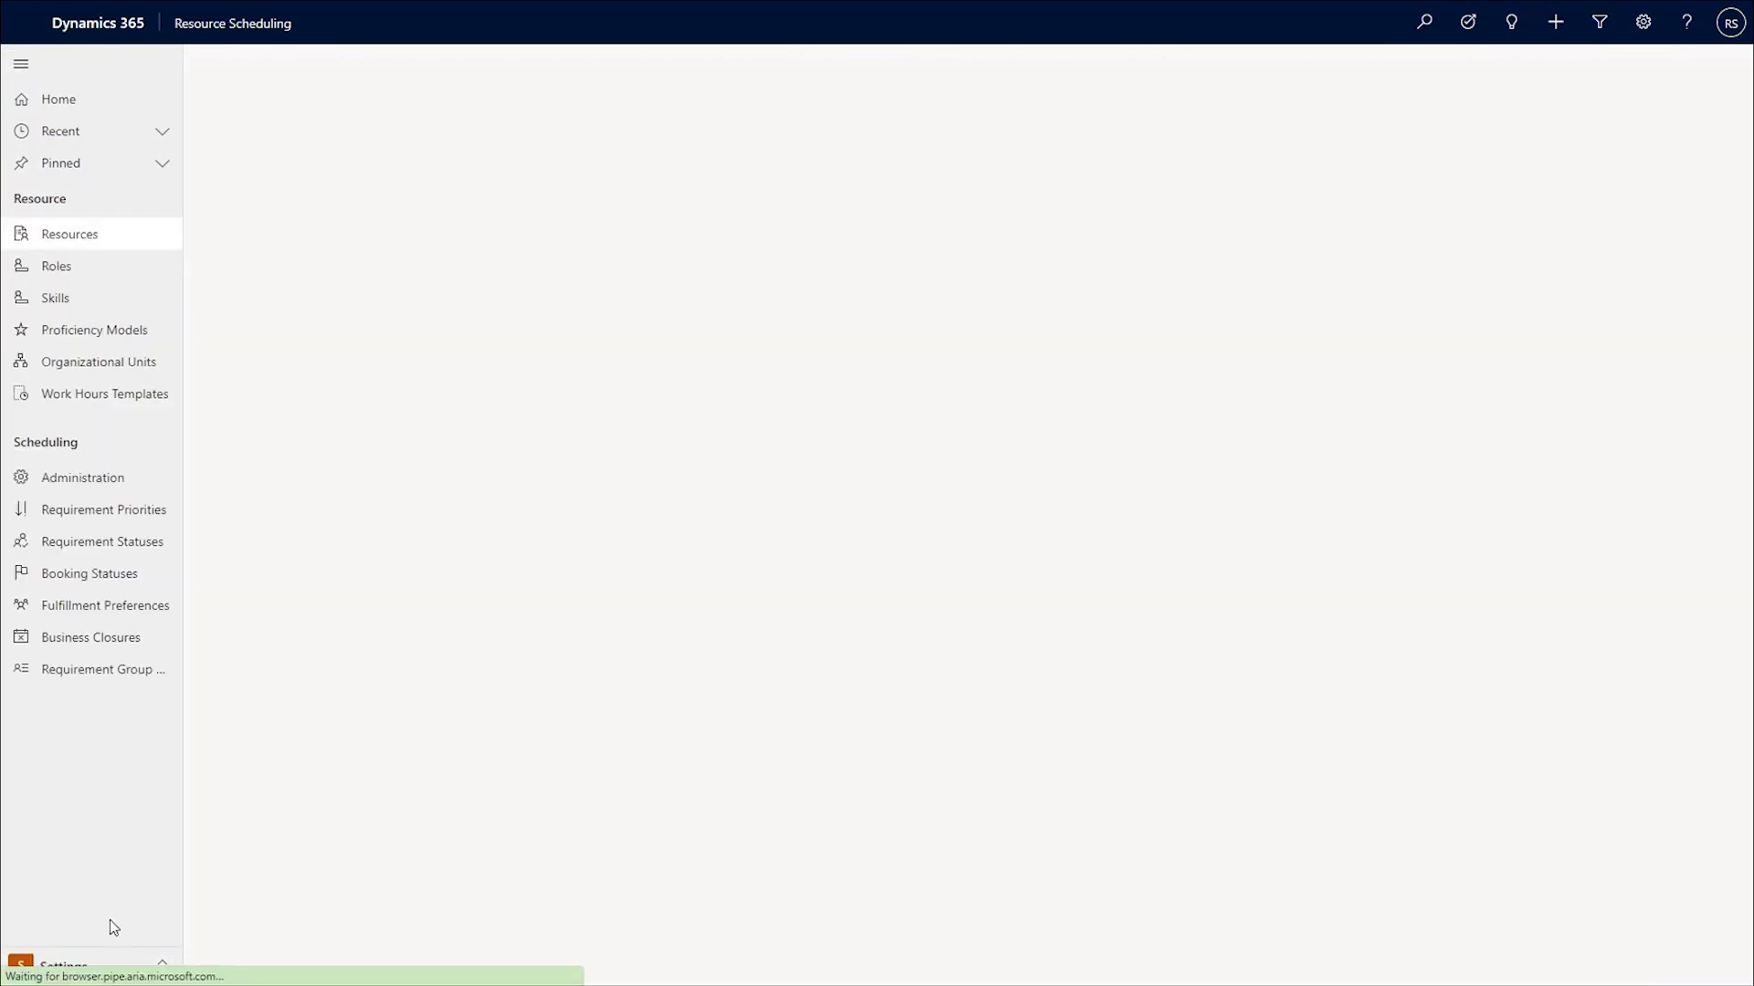
{"action": "left_click", "coordinate": [59, 482]}
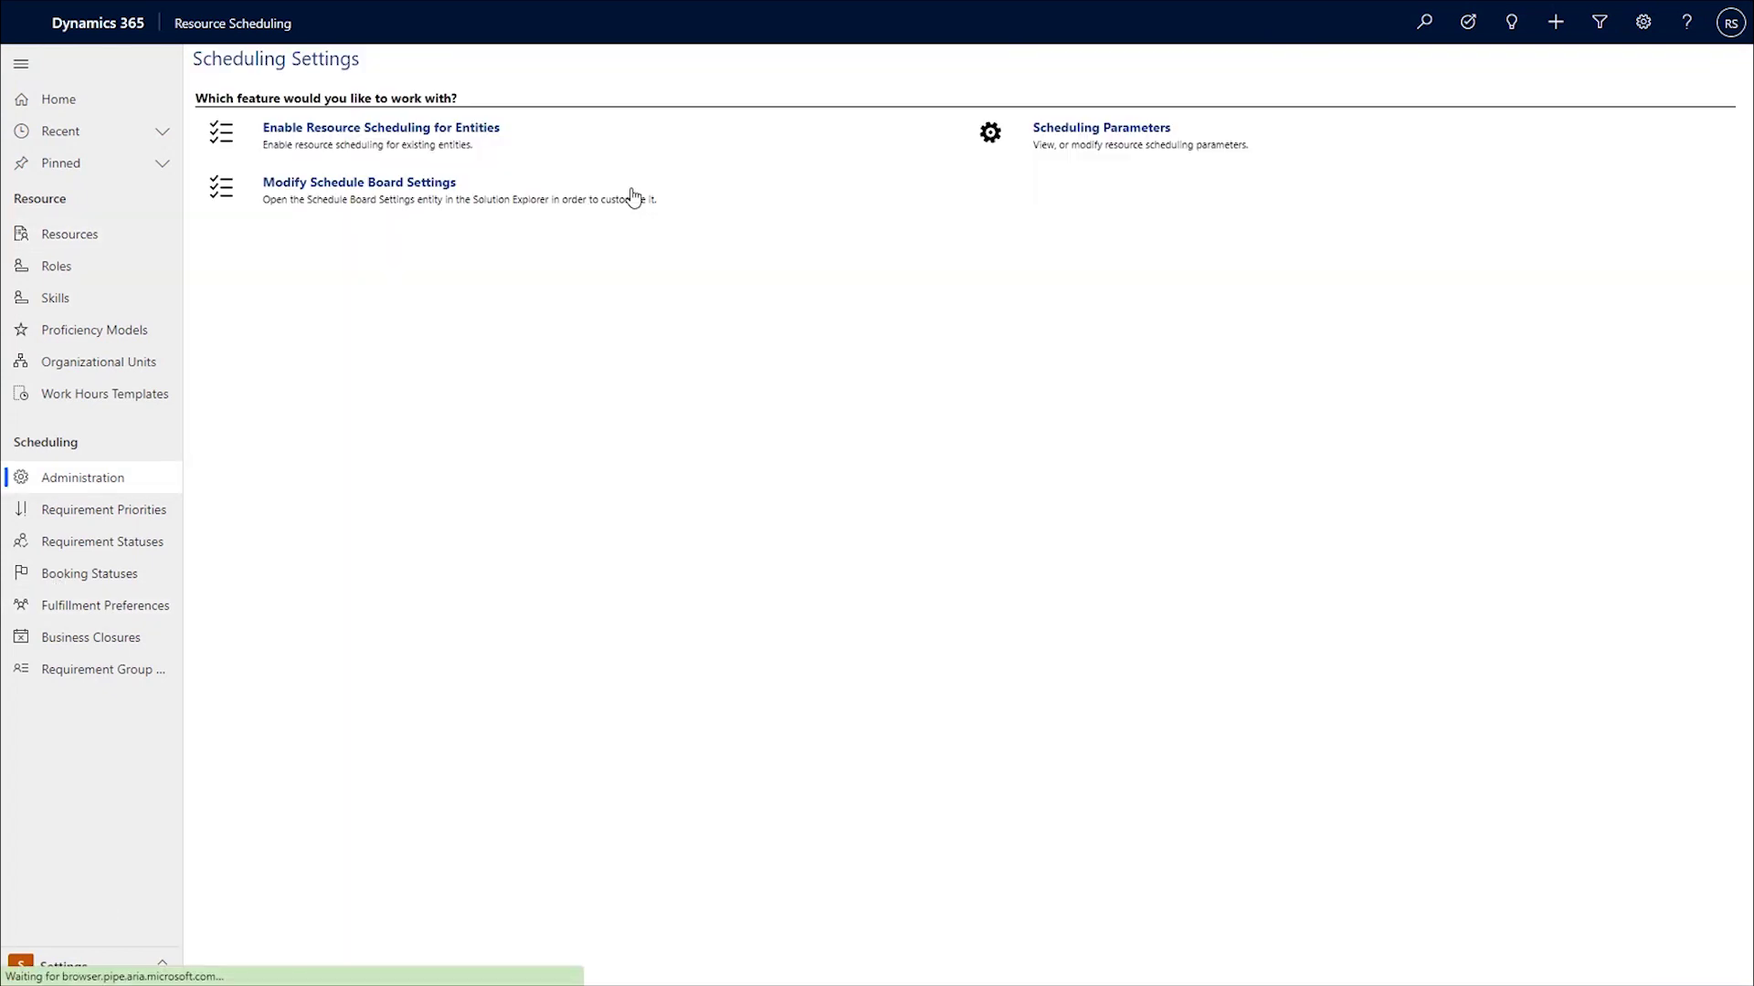
{"action": "left_click", "coordinate": [1155, 129]}
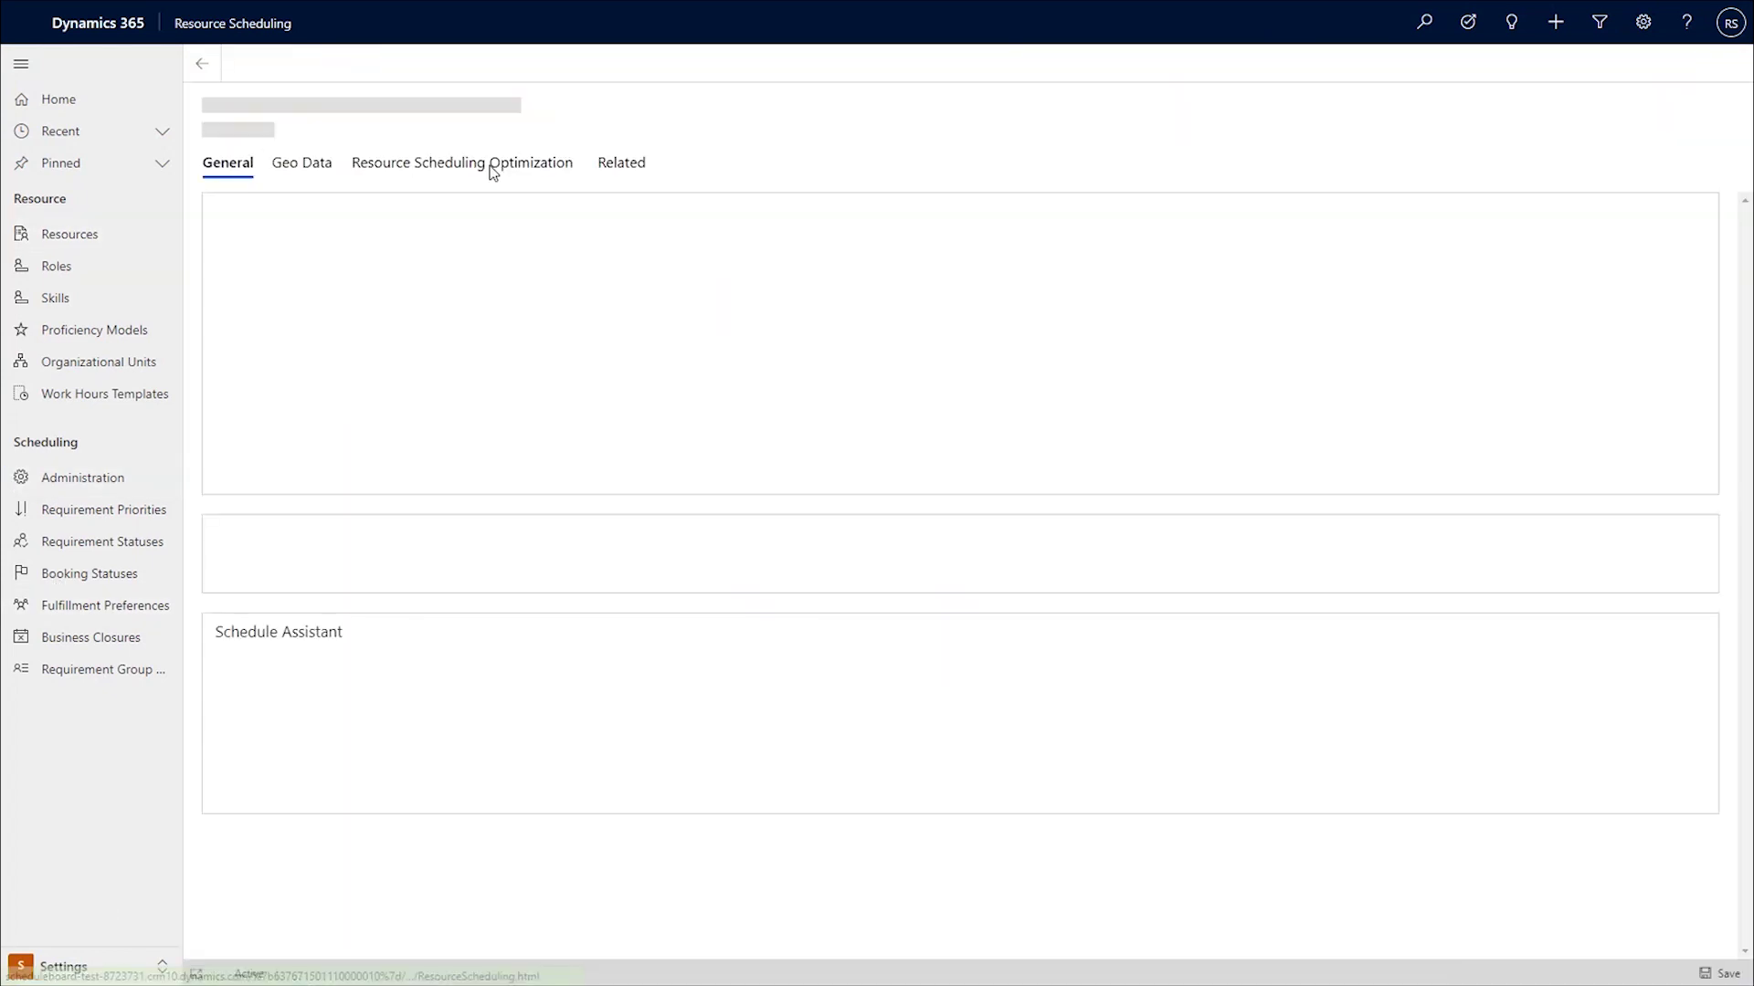
{"action": "left_click", "coordinate": [411, 266]}
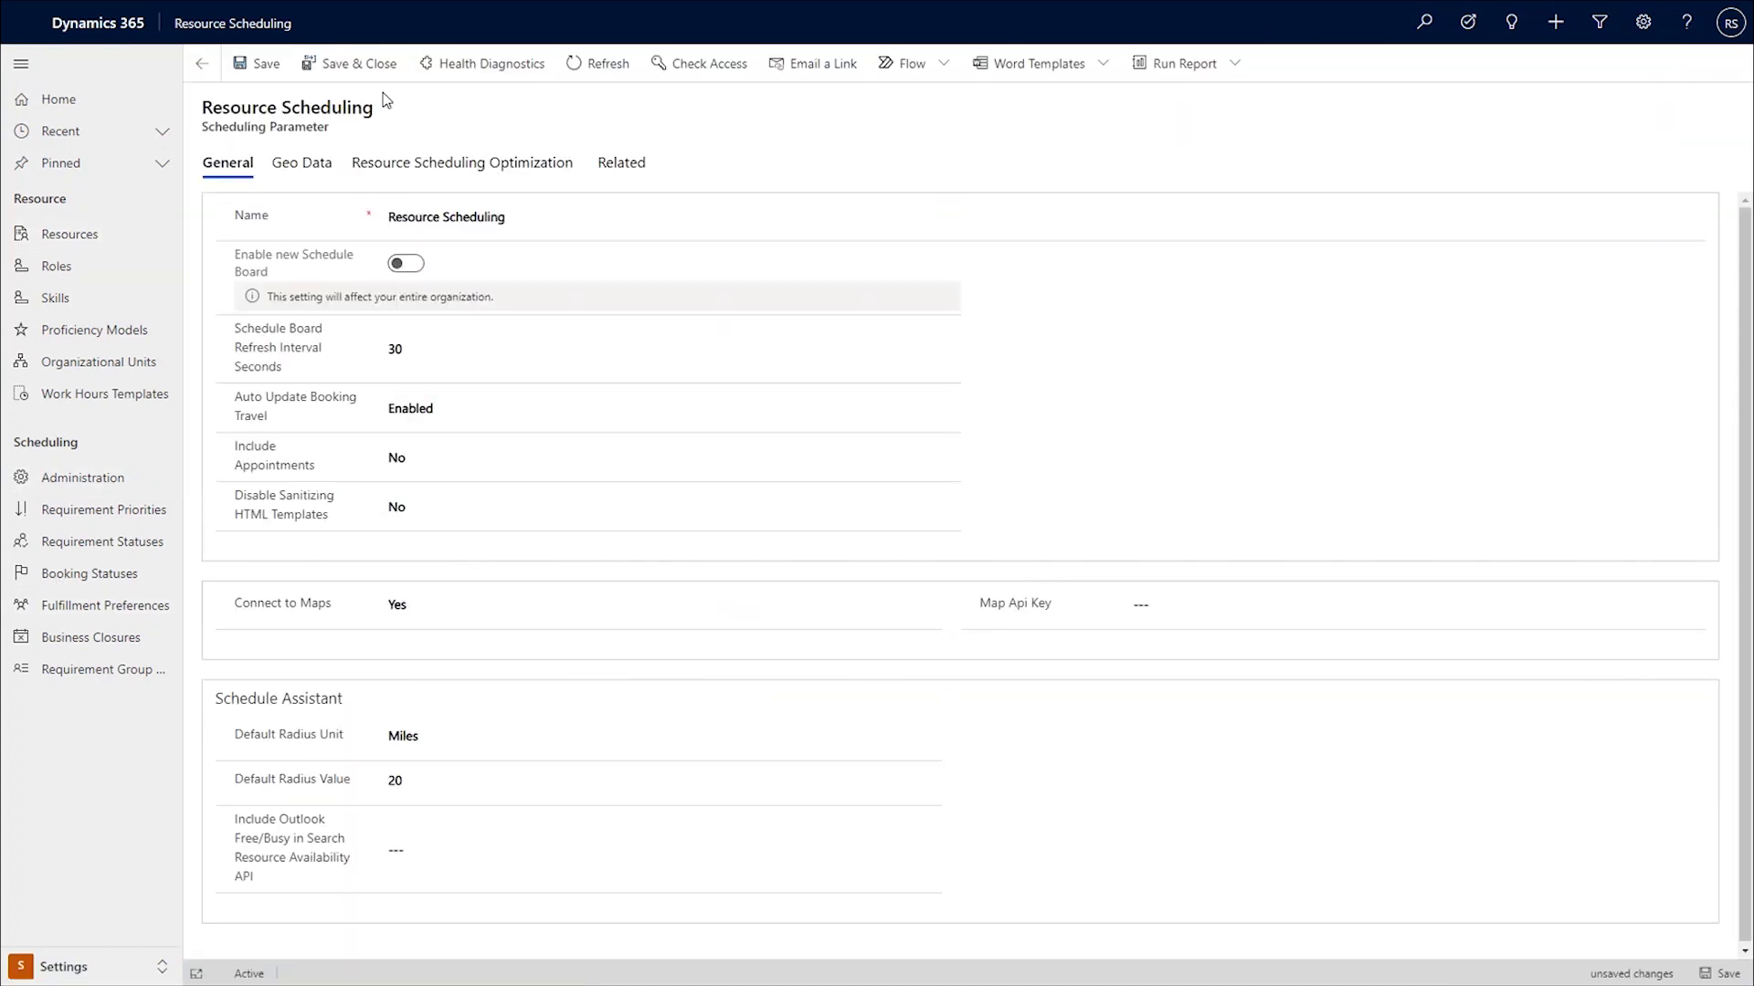
{"action": "left_click", "coordinate": [333, 63]}
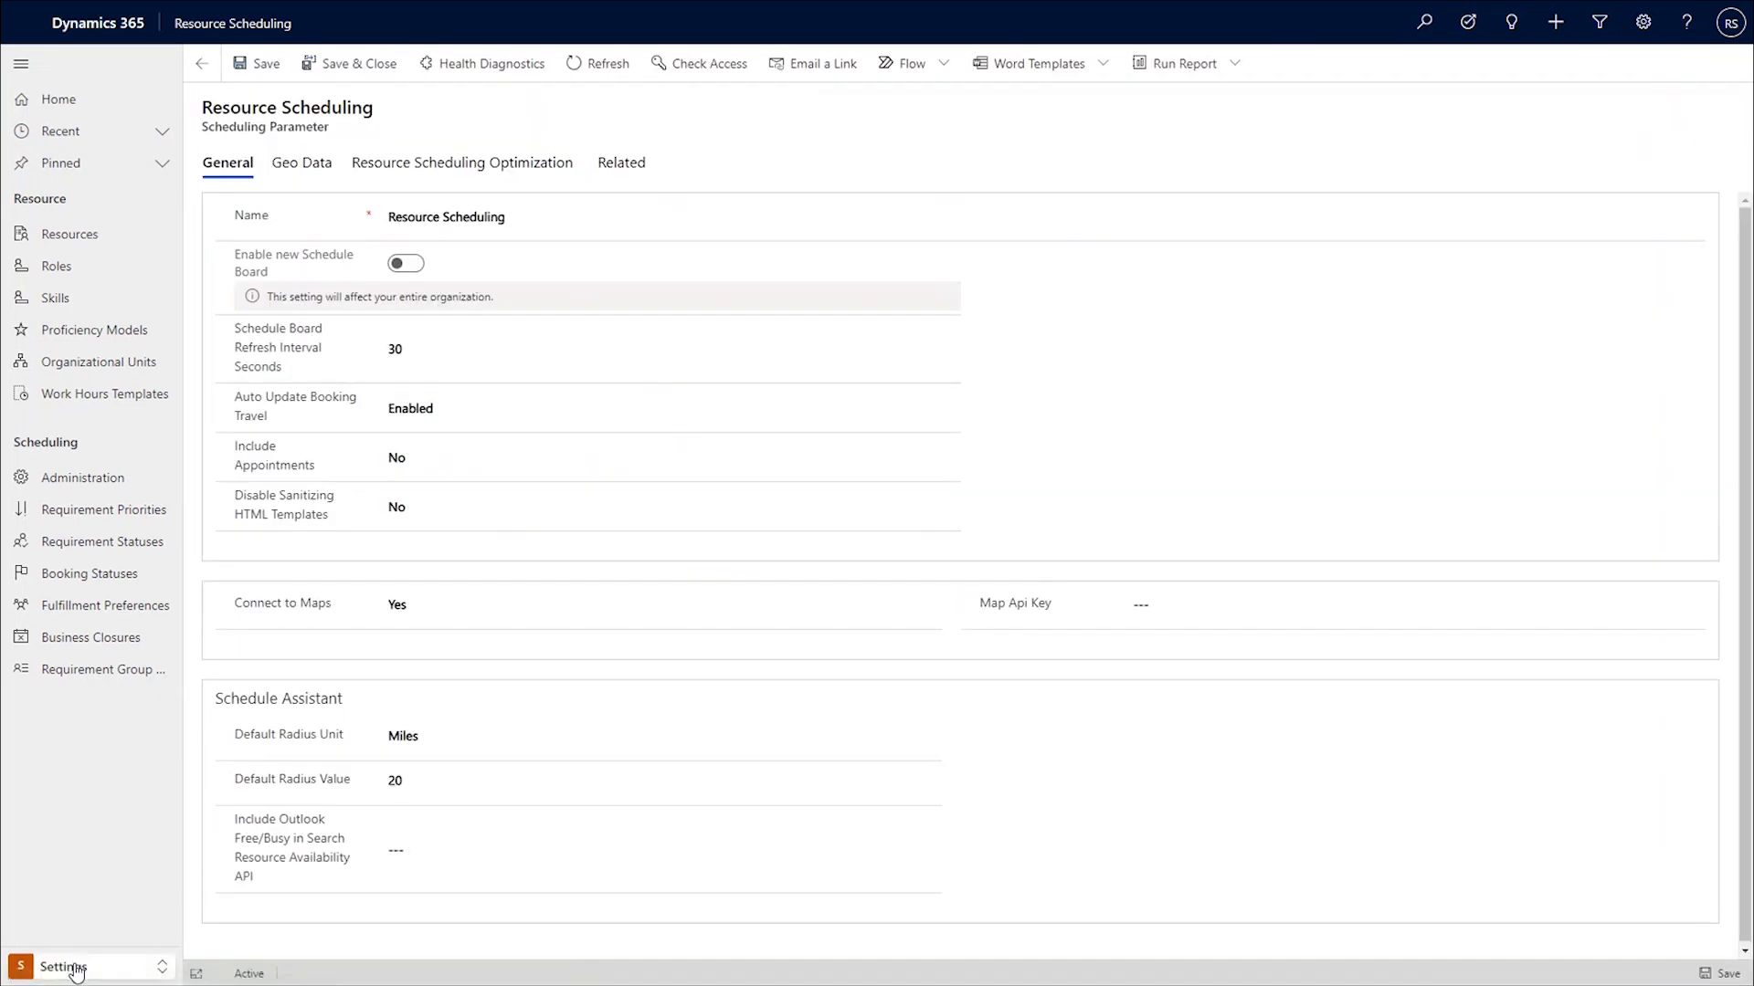
Reopen the schedule board from the Resource Scheduling area, switch to the old version and highlight its deprecation notice
{"action": "left_click", "coordinate": [119, 966]}
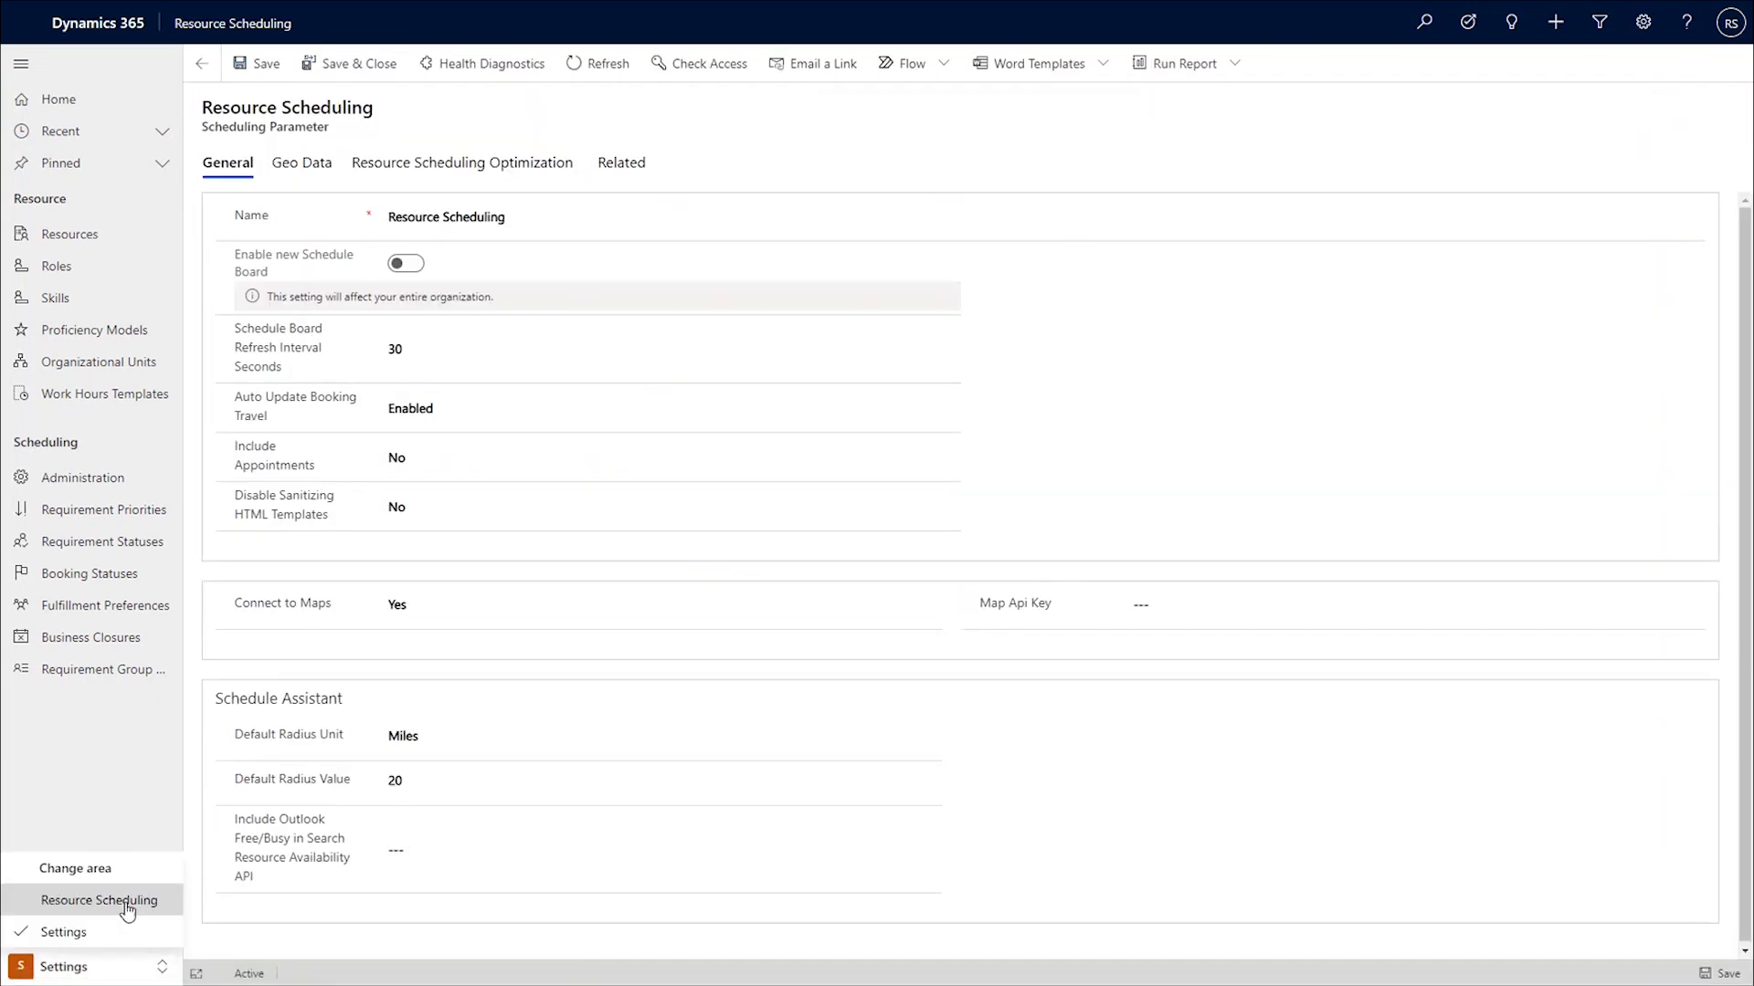
{"action": "left_click", "coordinate": [129, 900]}
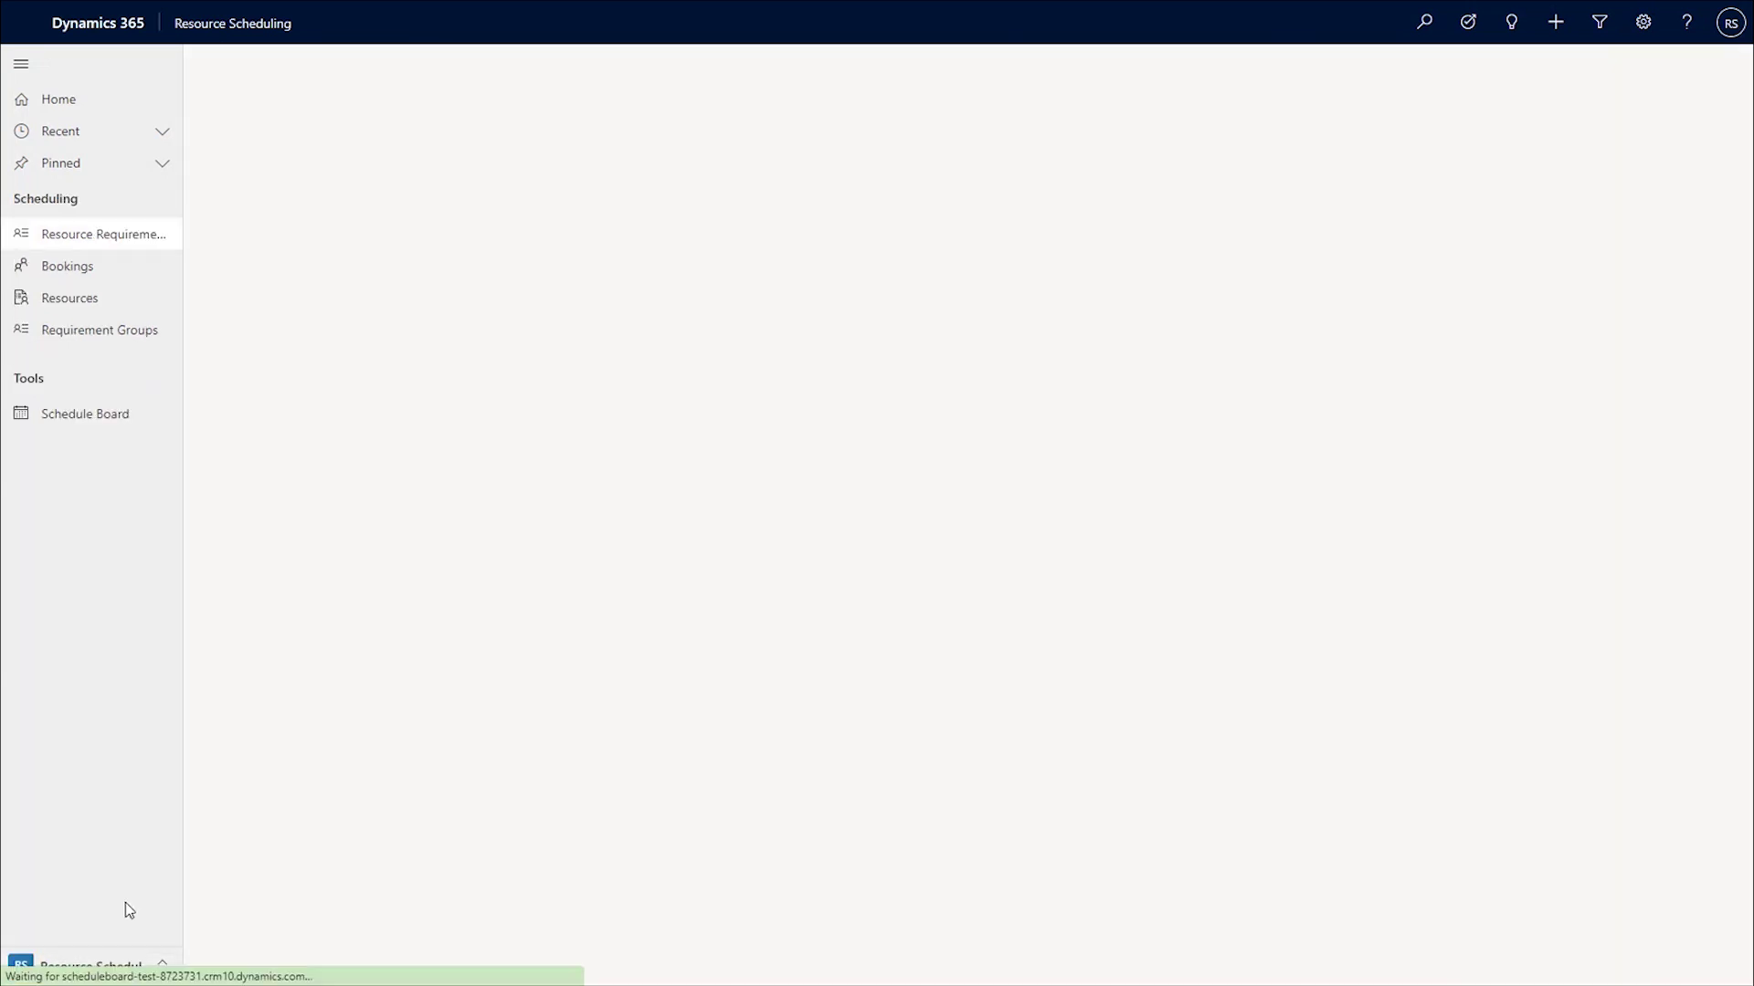
{"action": "left_click", "coordinate": [105, 409]}
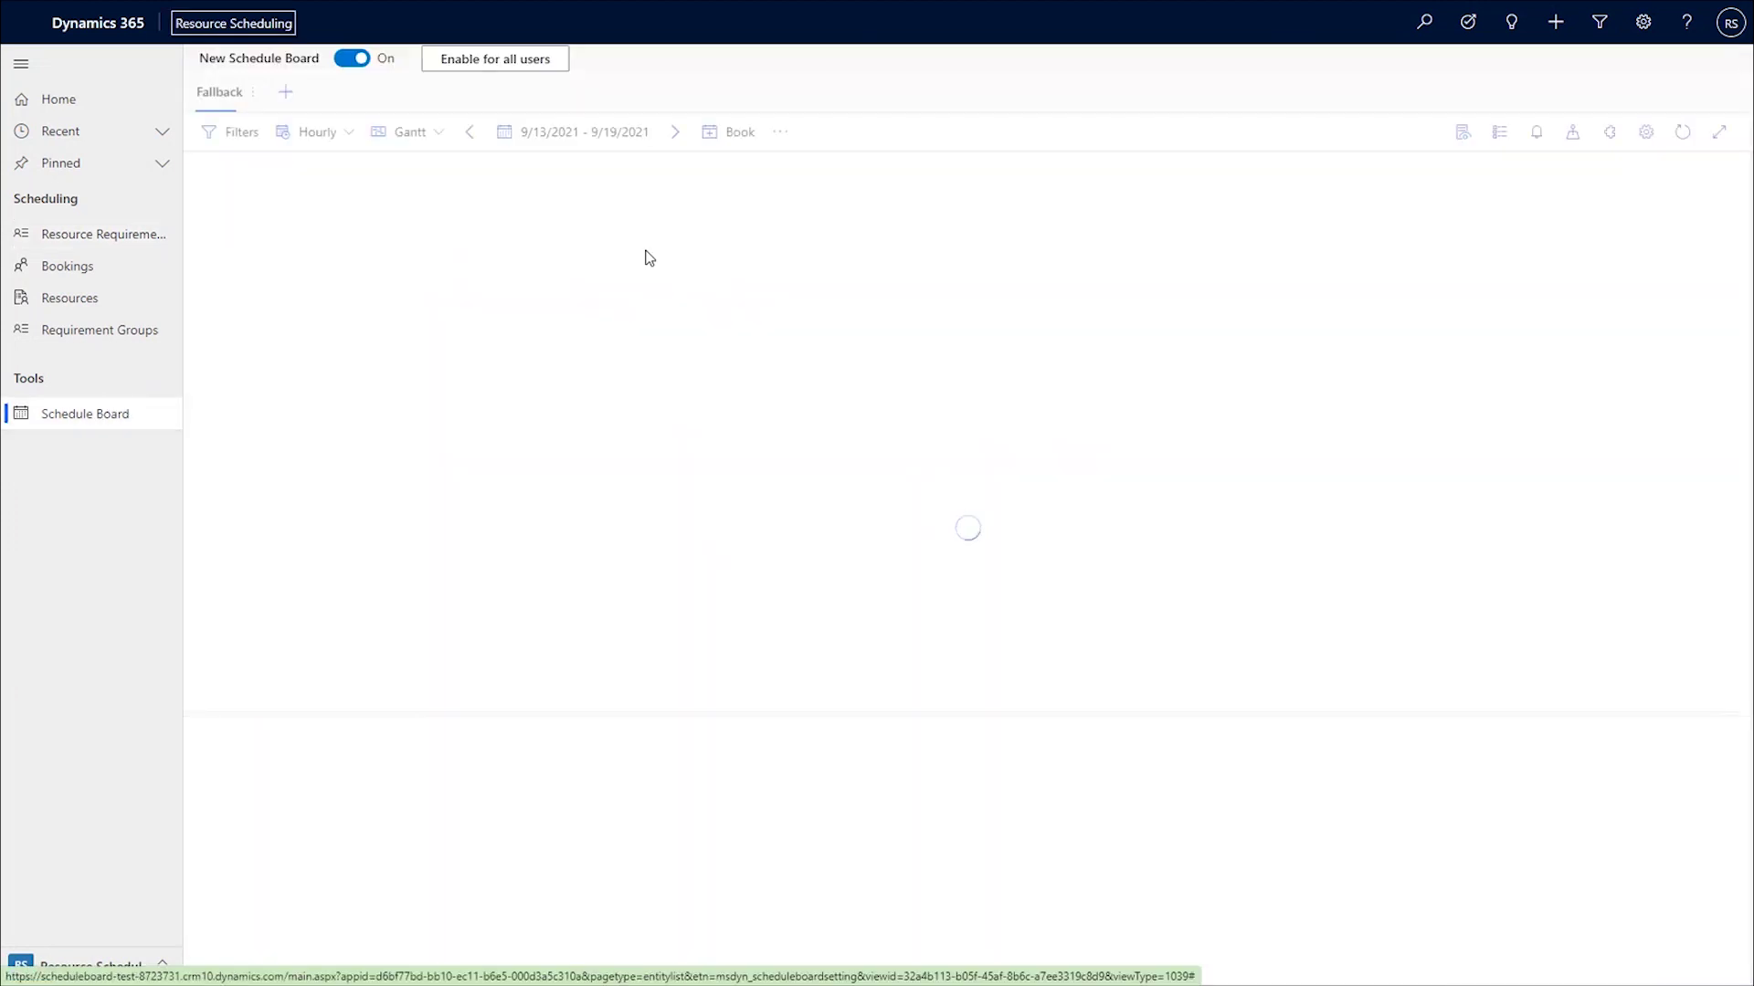
{"action": "left_click", "coordinate": [349, 58]}
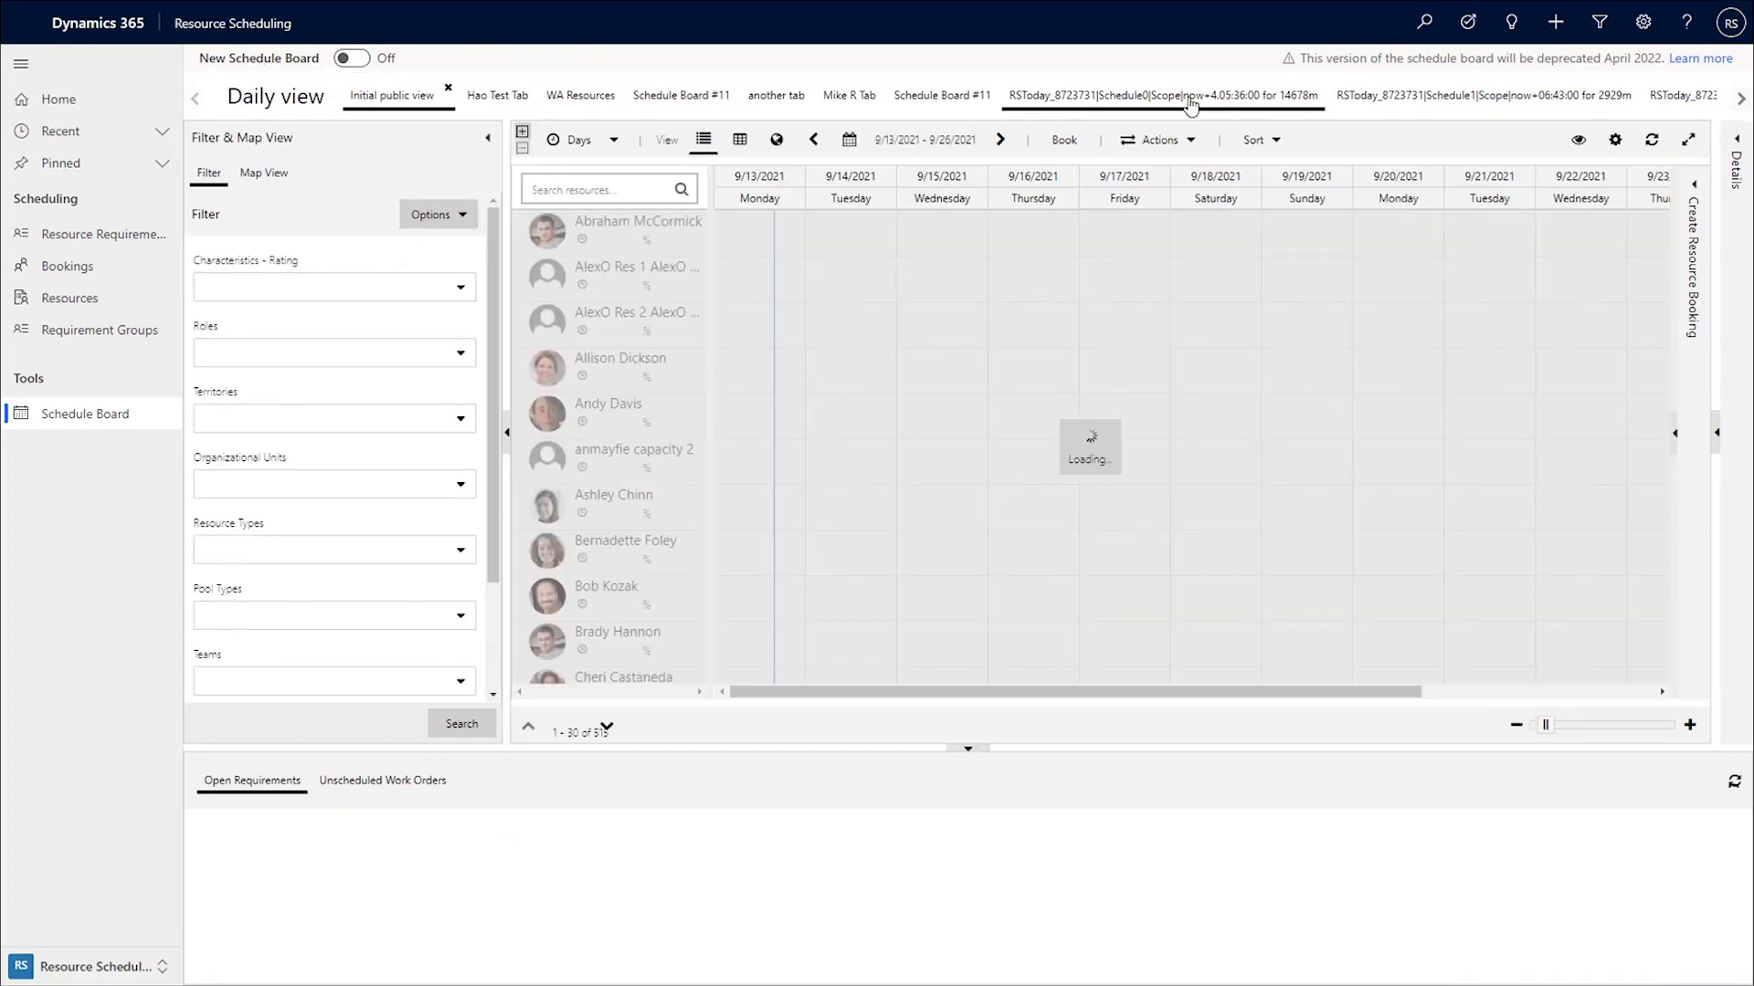
{"action": "left_click_drag", "start_coordinate": [1280, 57], "coordinate": [1589, 65]}
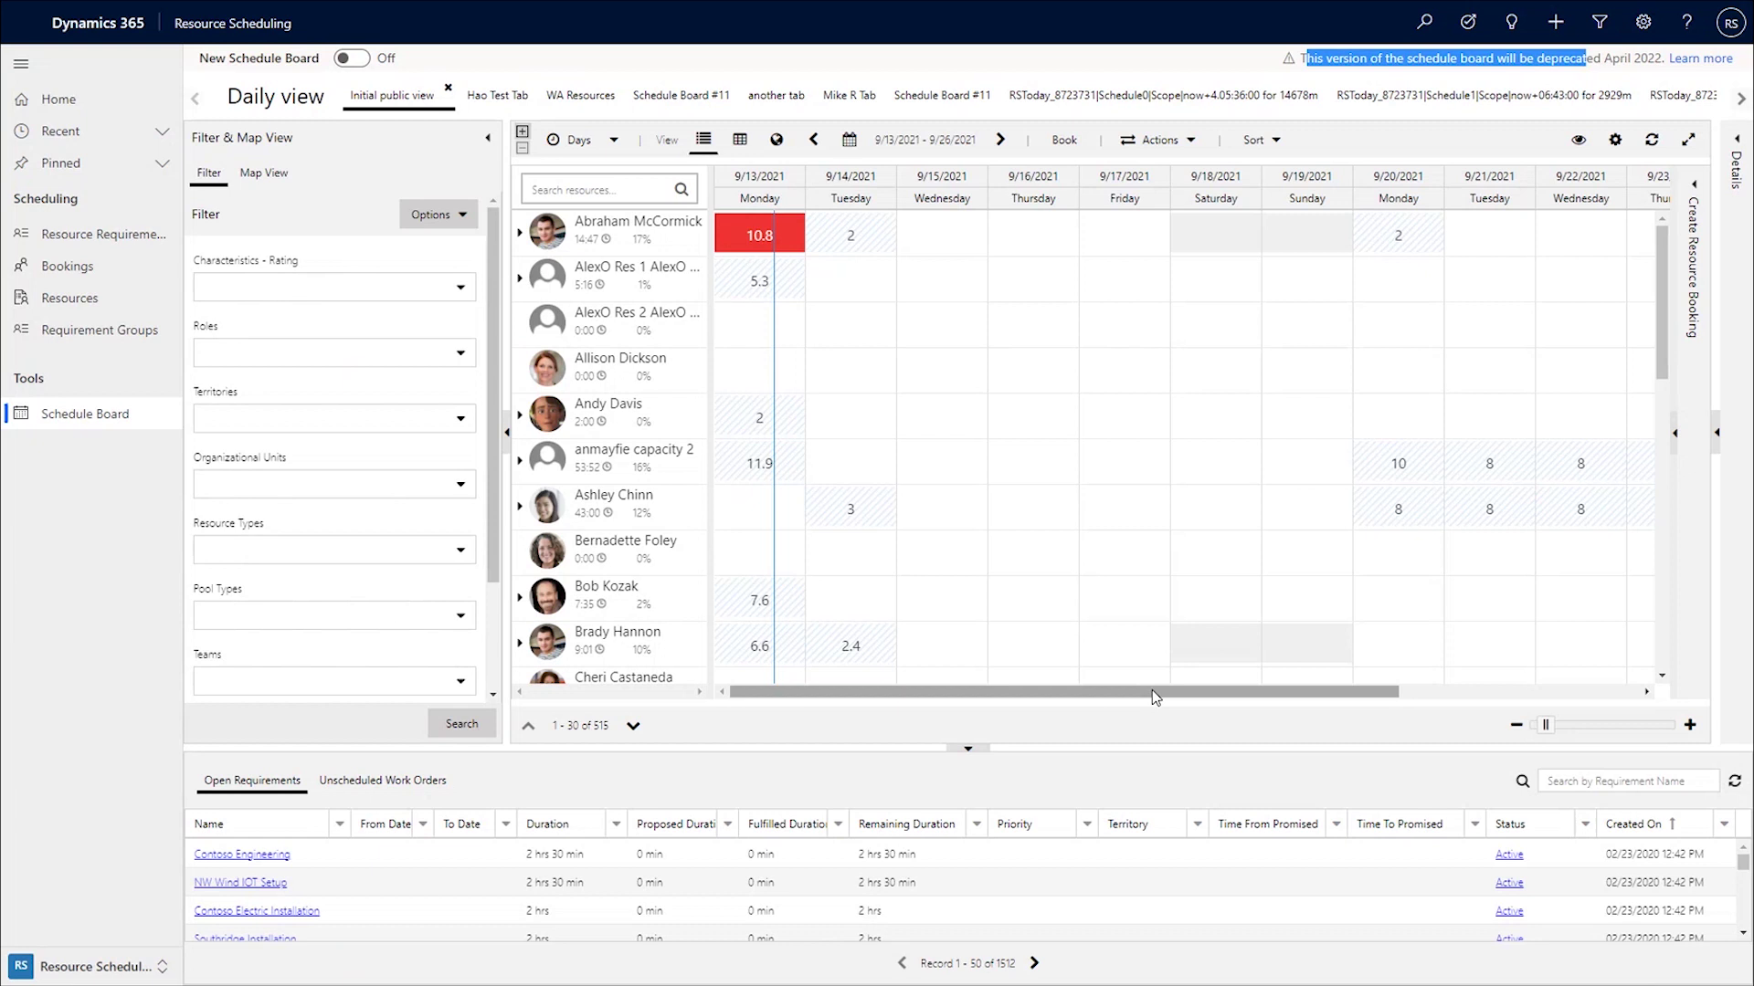
{"action": "left_click", "coordinate": [1233, 62]}
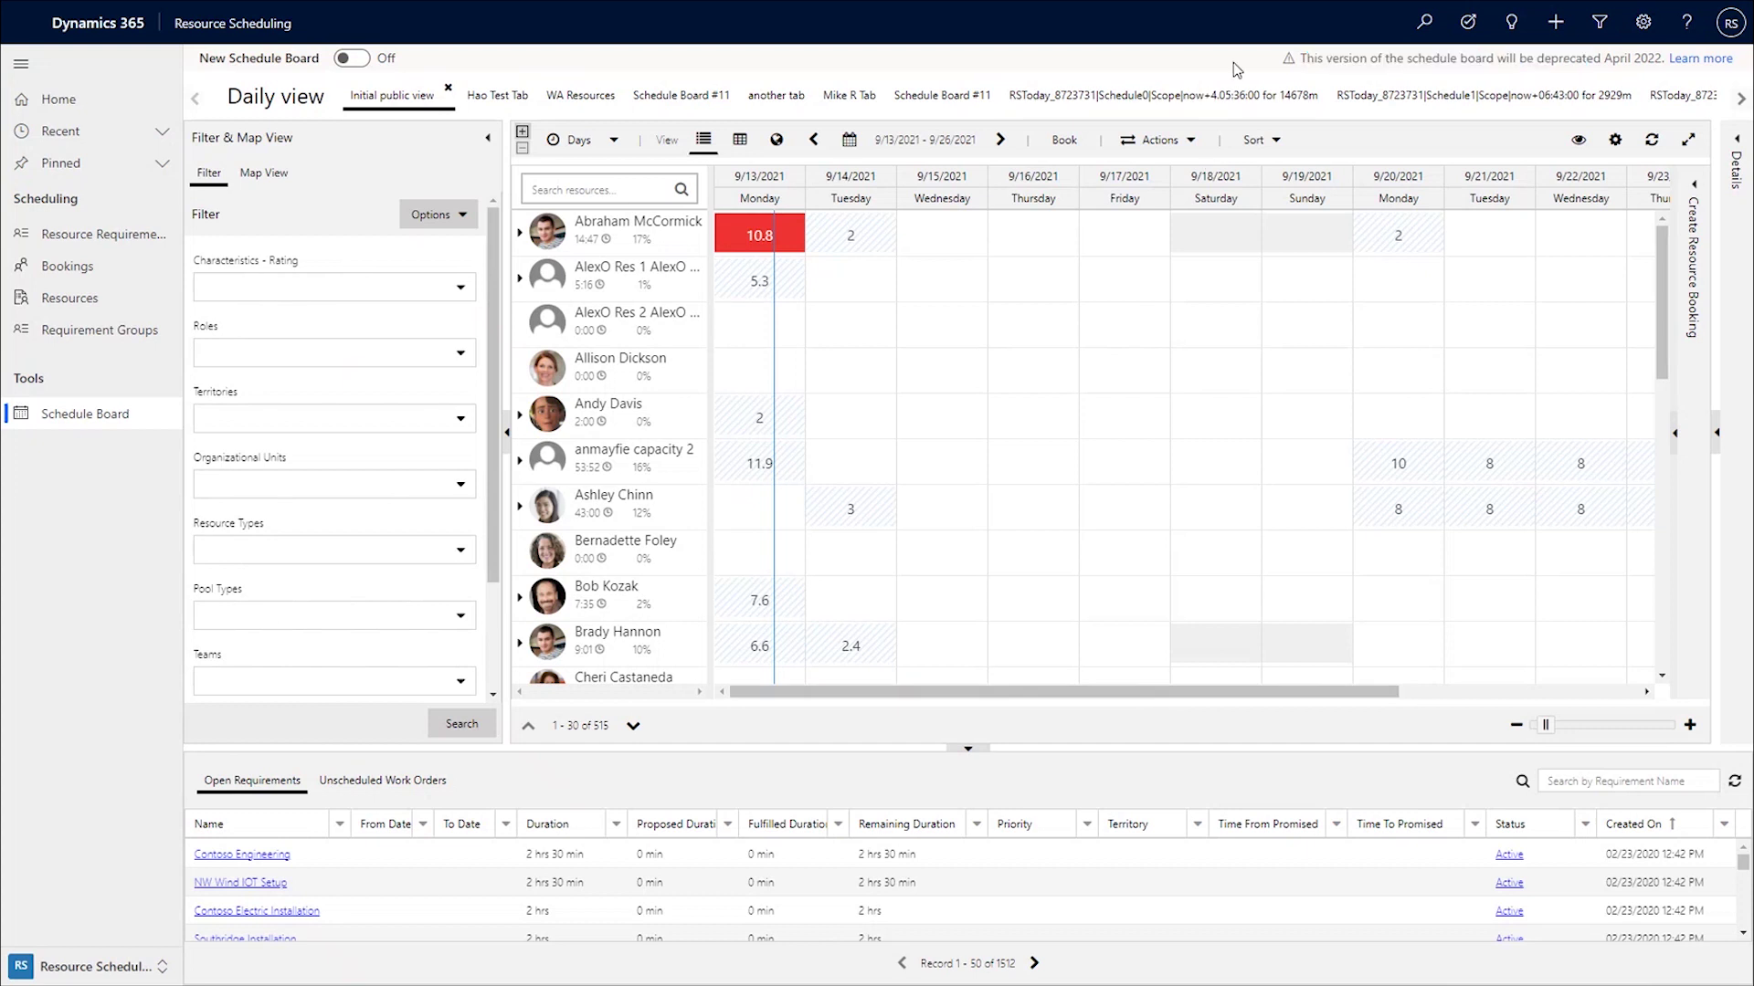
Switch the new schedule board back on and show the Monday bookings on the WA Resources board
{"action": "left_click", "coordinate": [349, 60]}
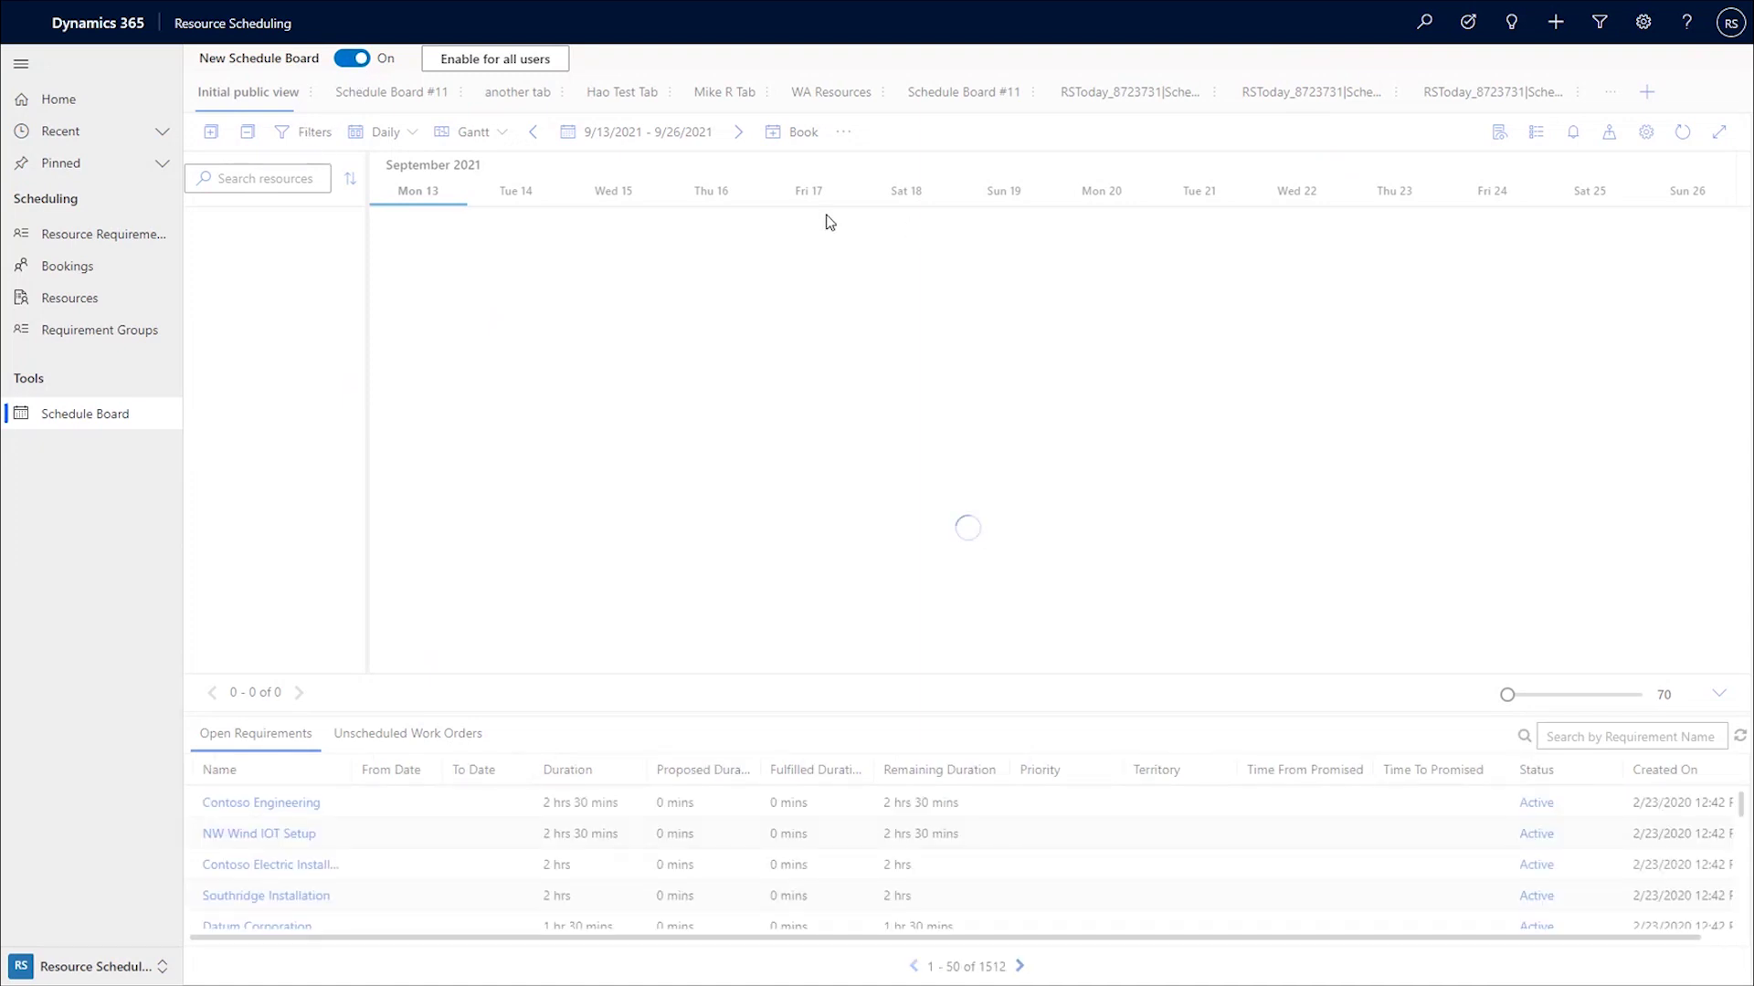
{"action": "left_click", "coordinate": [823, 100]}
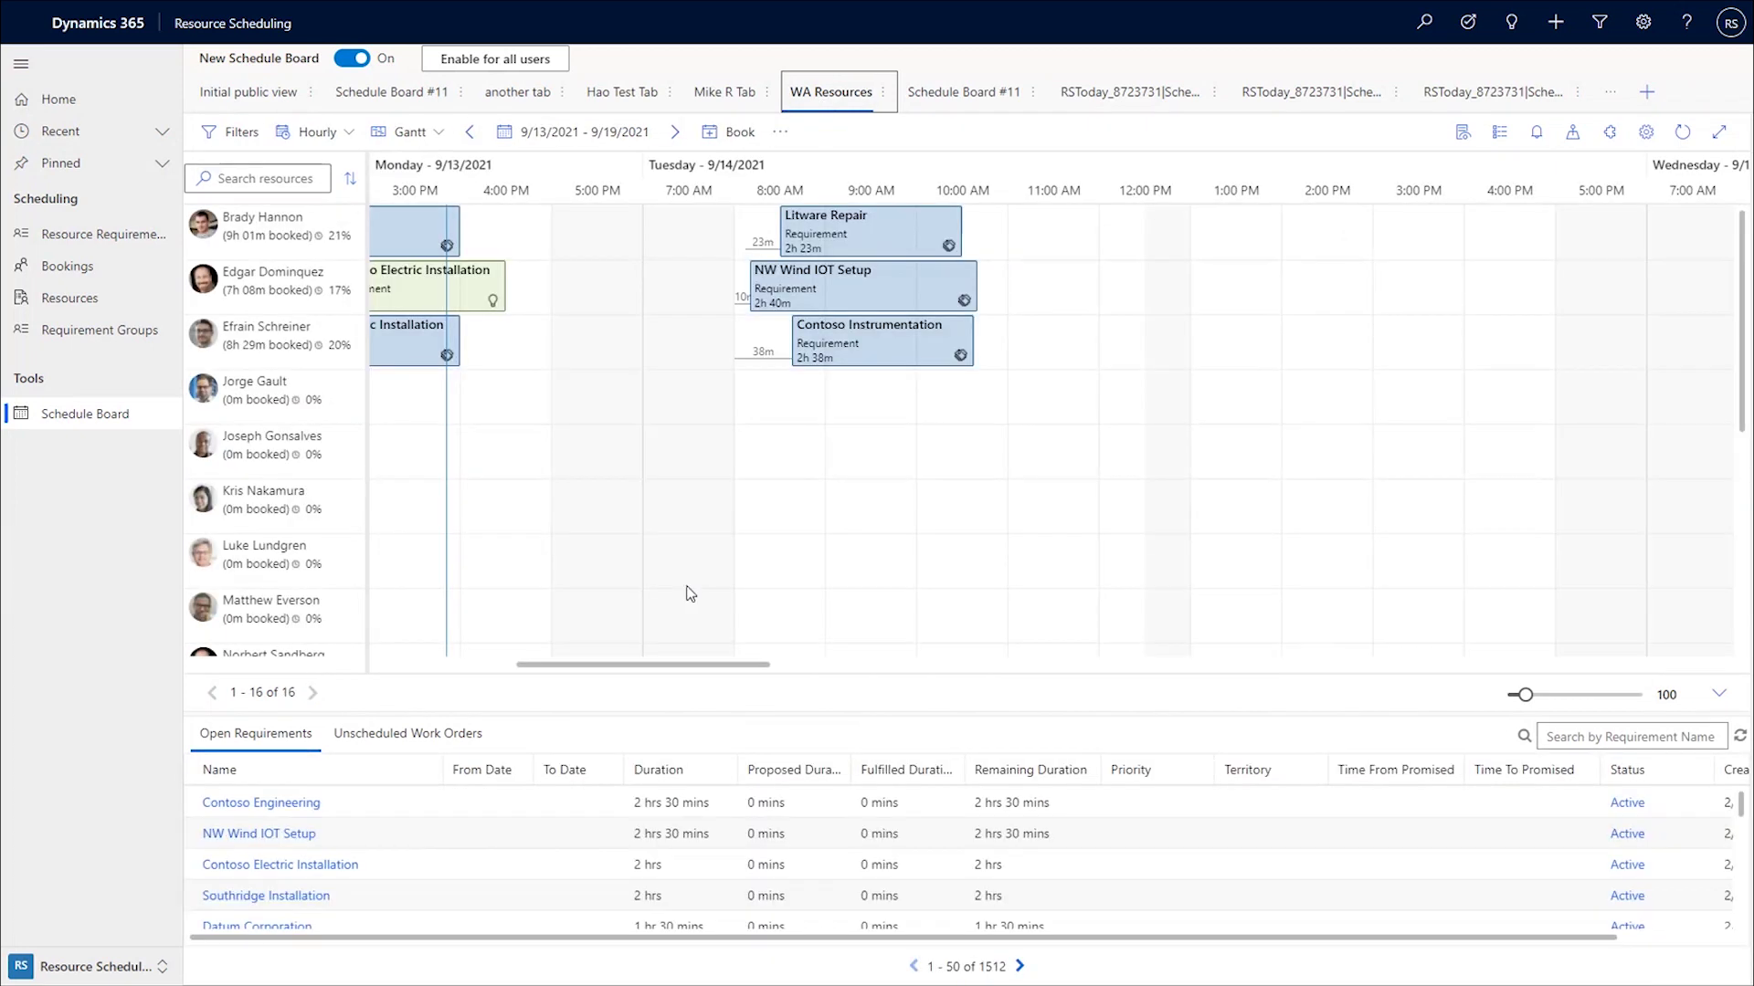
{"action": "left_click_drag", "start_coordinate": [688, 662], "coordinate": [589, 664]}
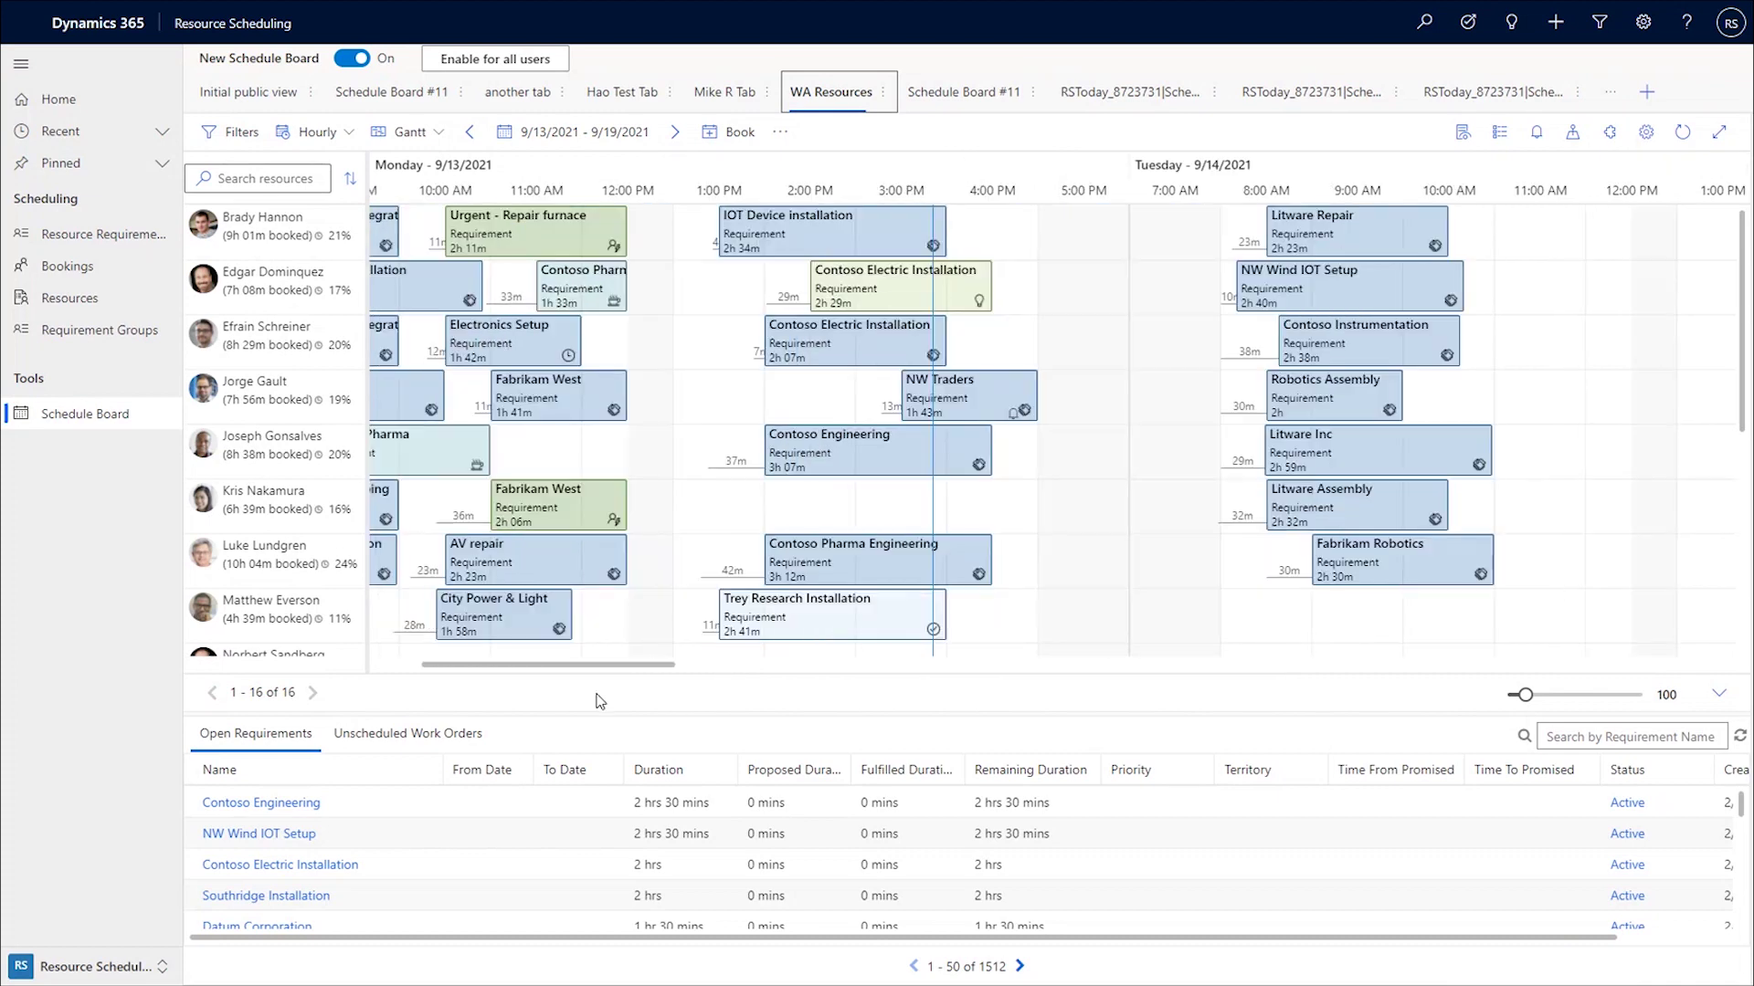
Start enabling the new board for all users, read the note about required privileges and go to the settings page
{"action": "left_click", "coordinate": [527, 65]}
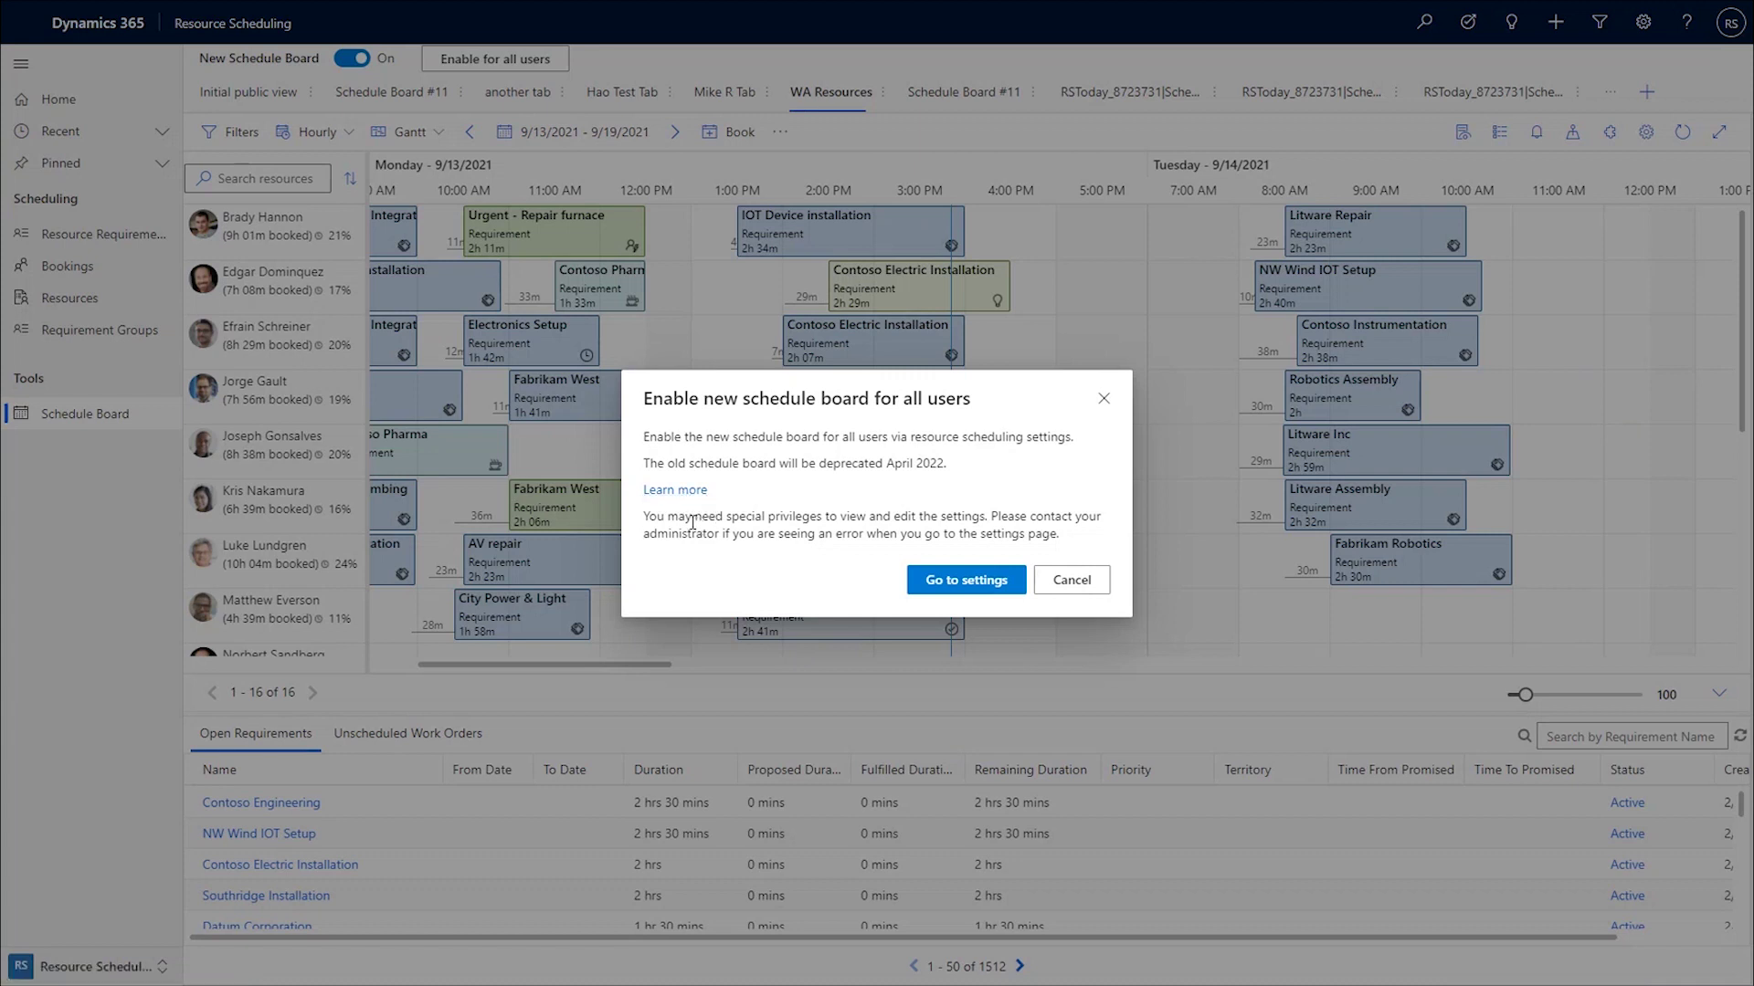
{"action": "left_click_drag", "start_coordinate": [694, 519], "coordinate": [983, 516]}
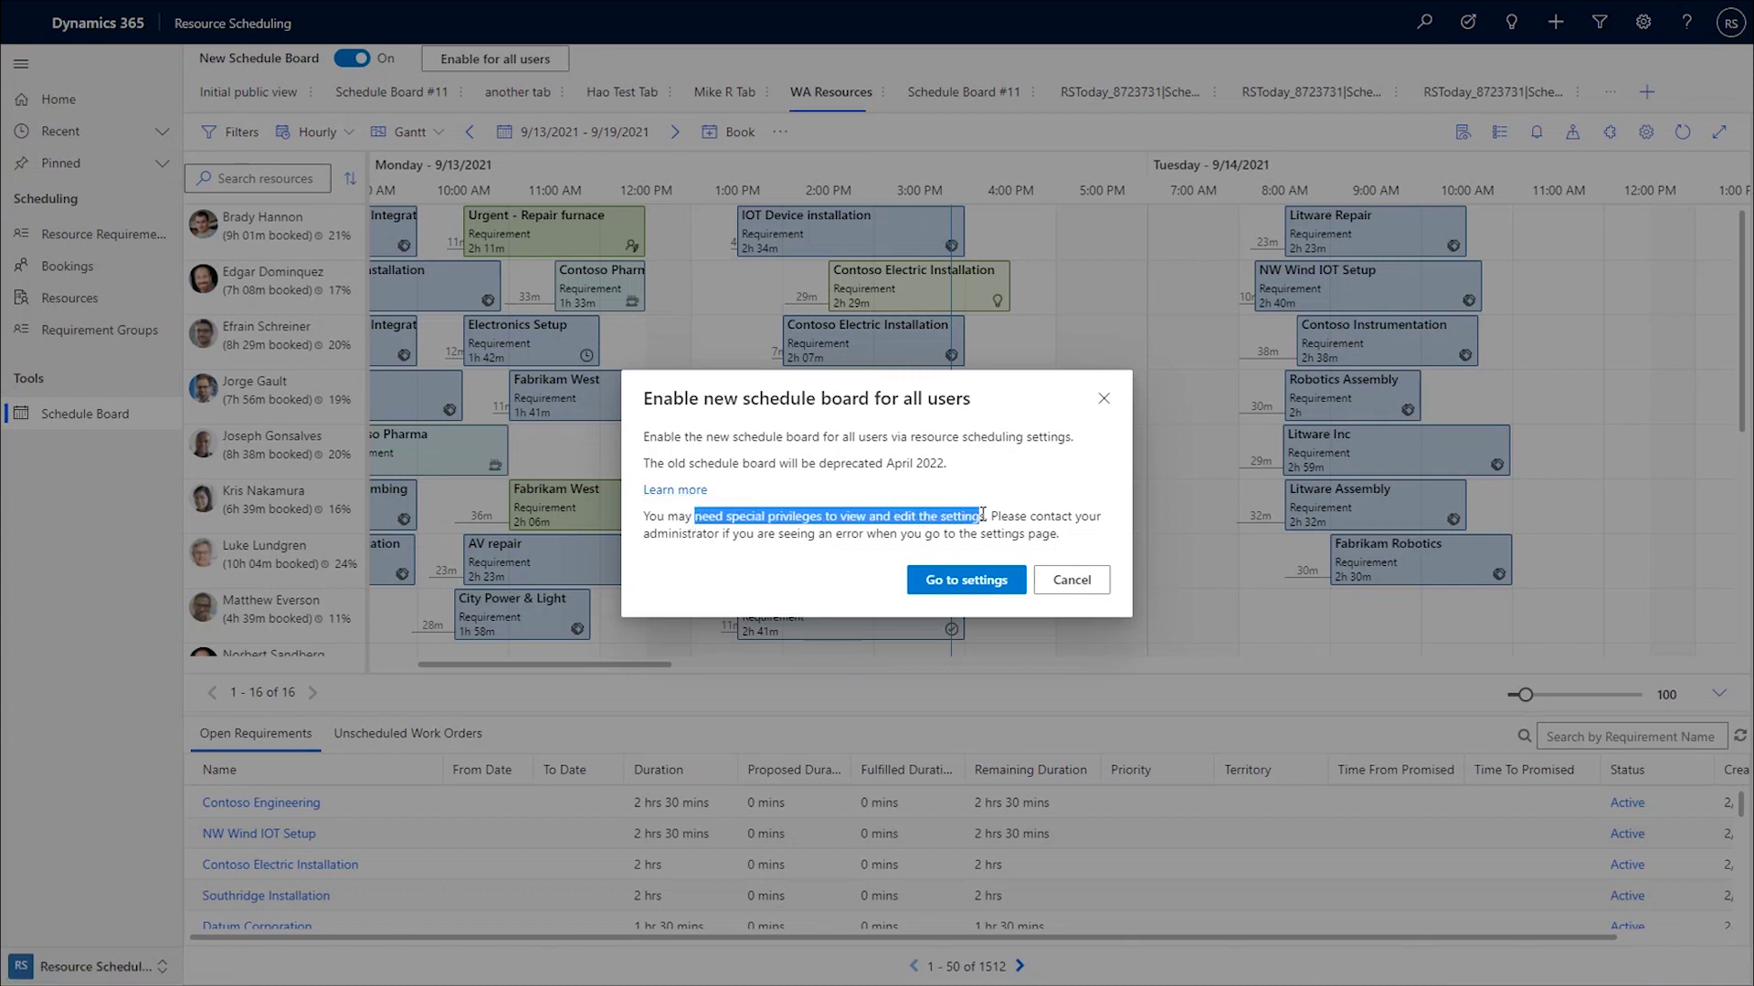
{"action": "left_click", "coordinate": [985, 515]}
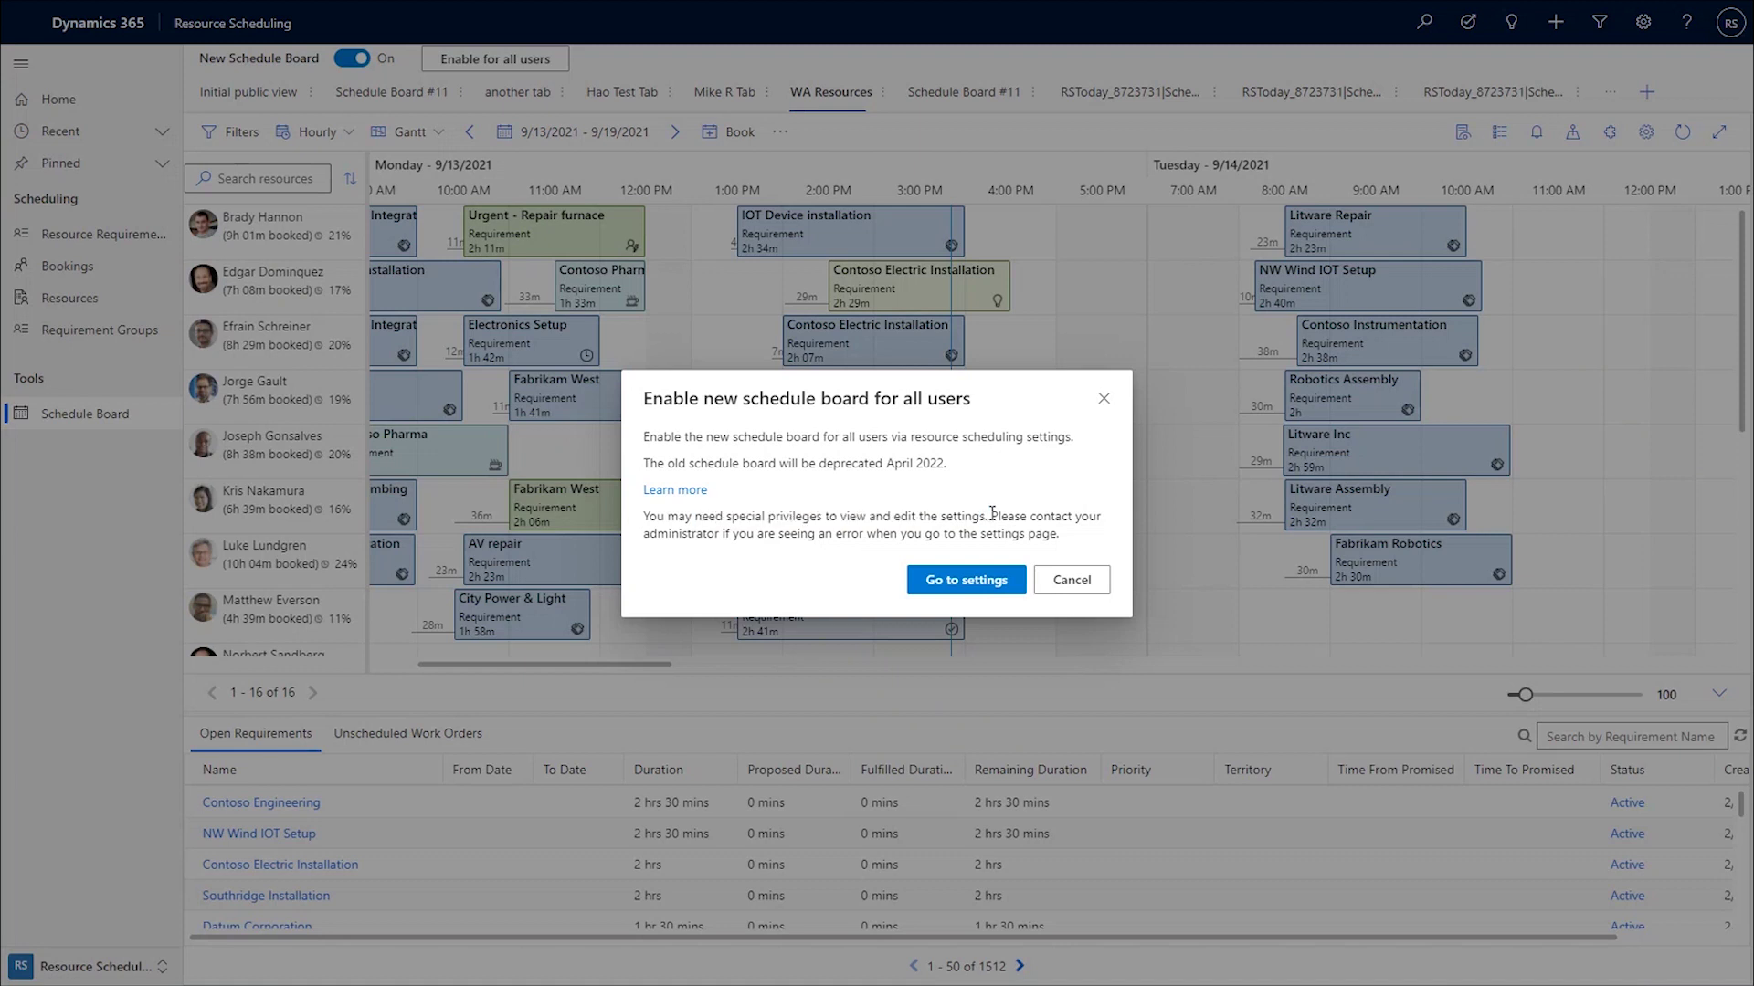
{"action": "left_click", "coordinate": [957, 581]}
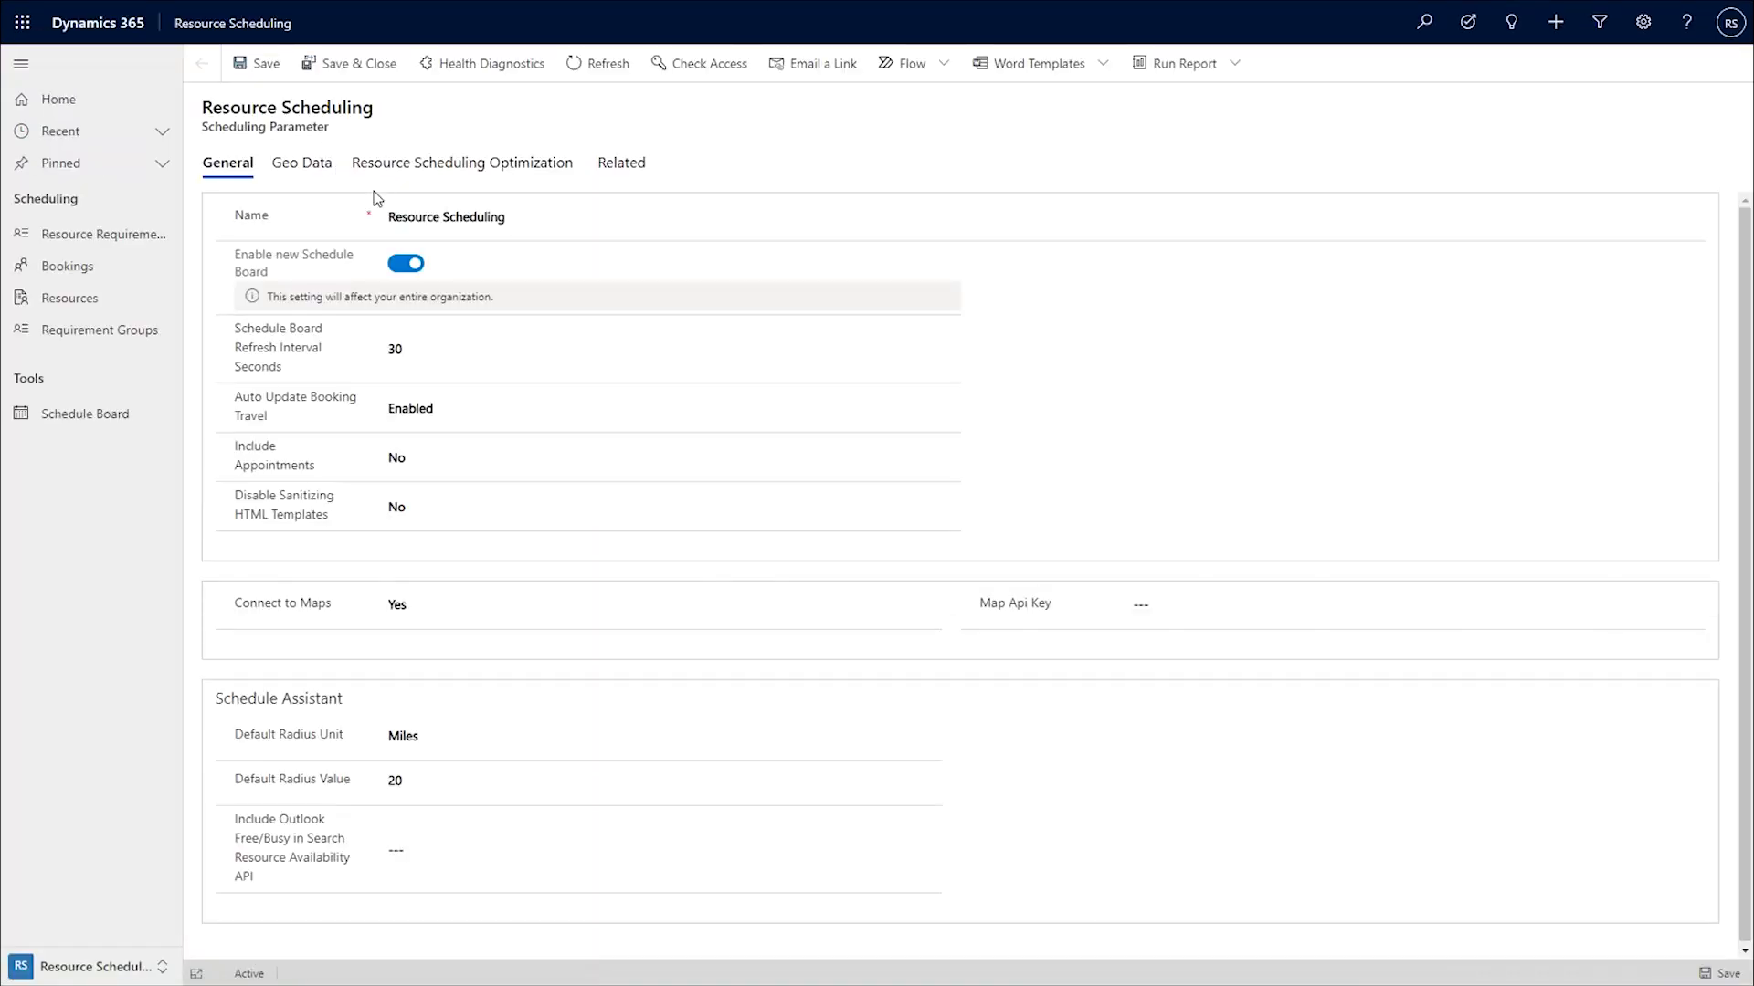
Try to save Enable new Schedule Board for the whole organization, and reload the schedule board page
{"action": "left_click", "coordinate": [399, 266]}
{"action": "left_click", "coordinate": [399, 267]}
{"action": "left_click", "coordinate": [351, 61]}
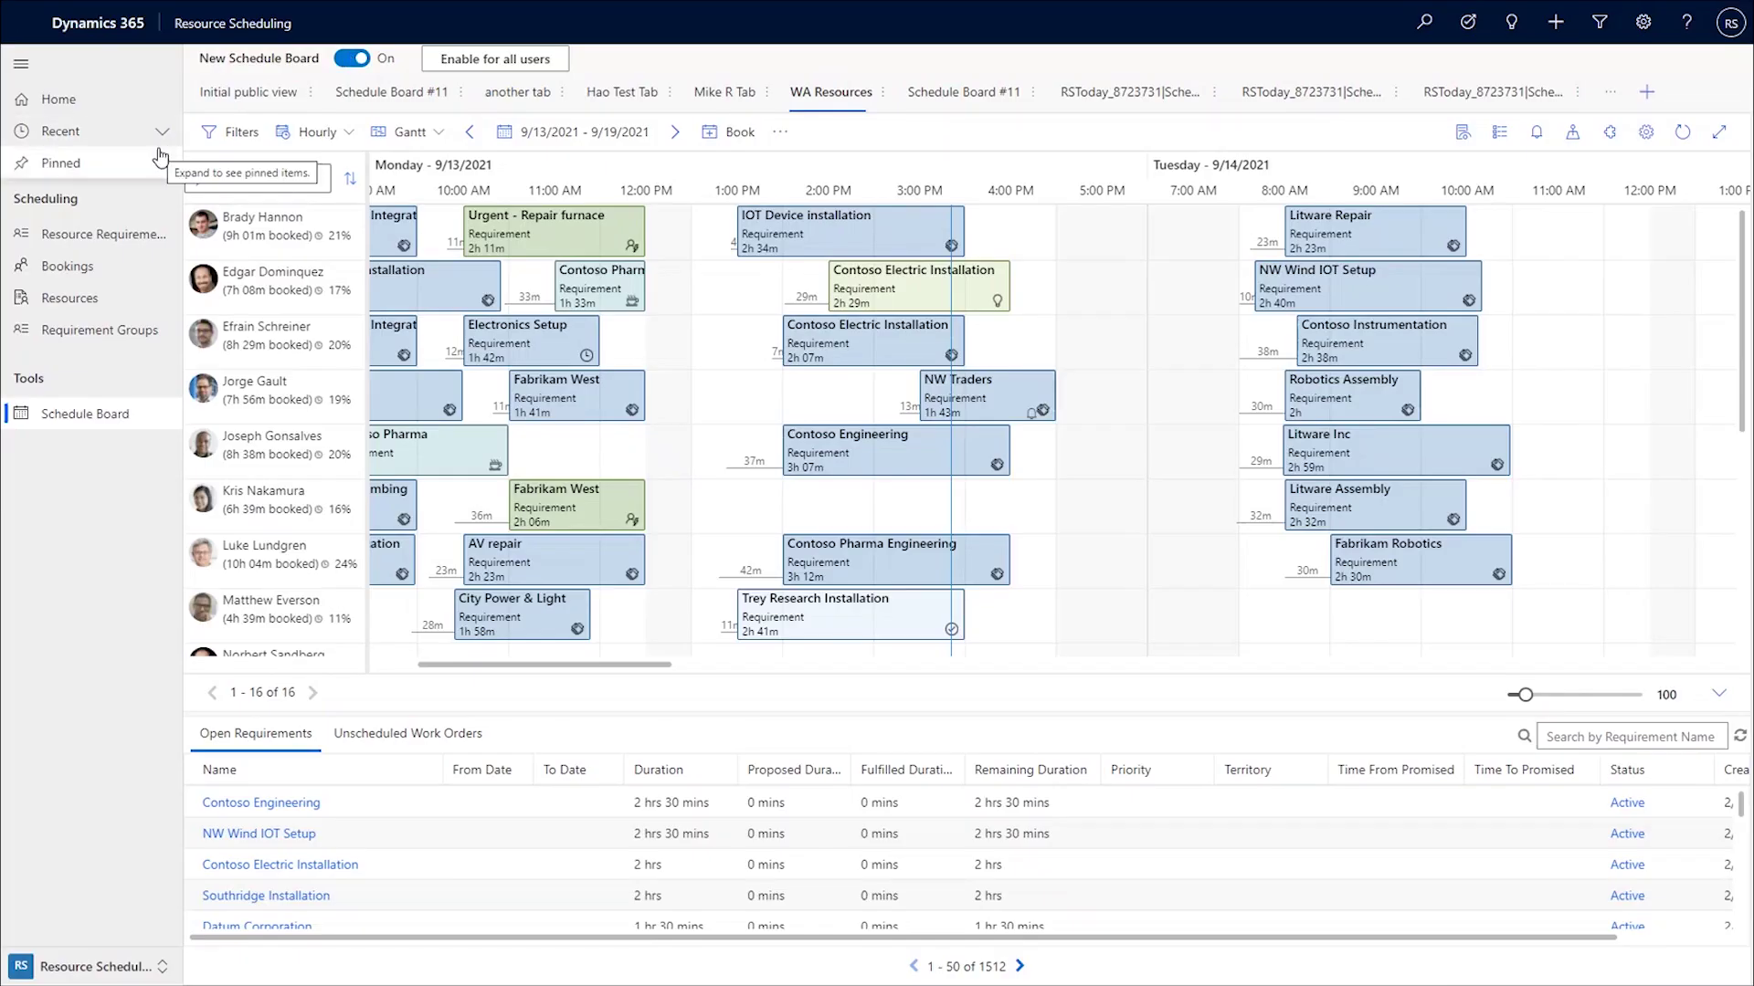
{"action": "key", "text": "F5"}
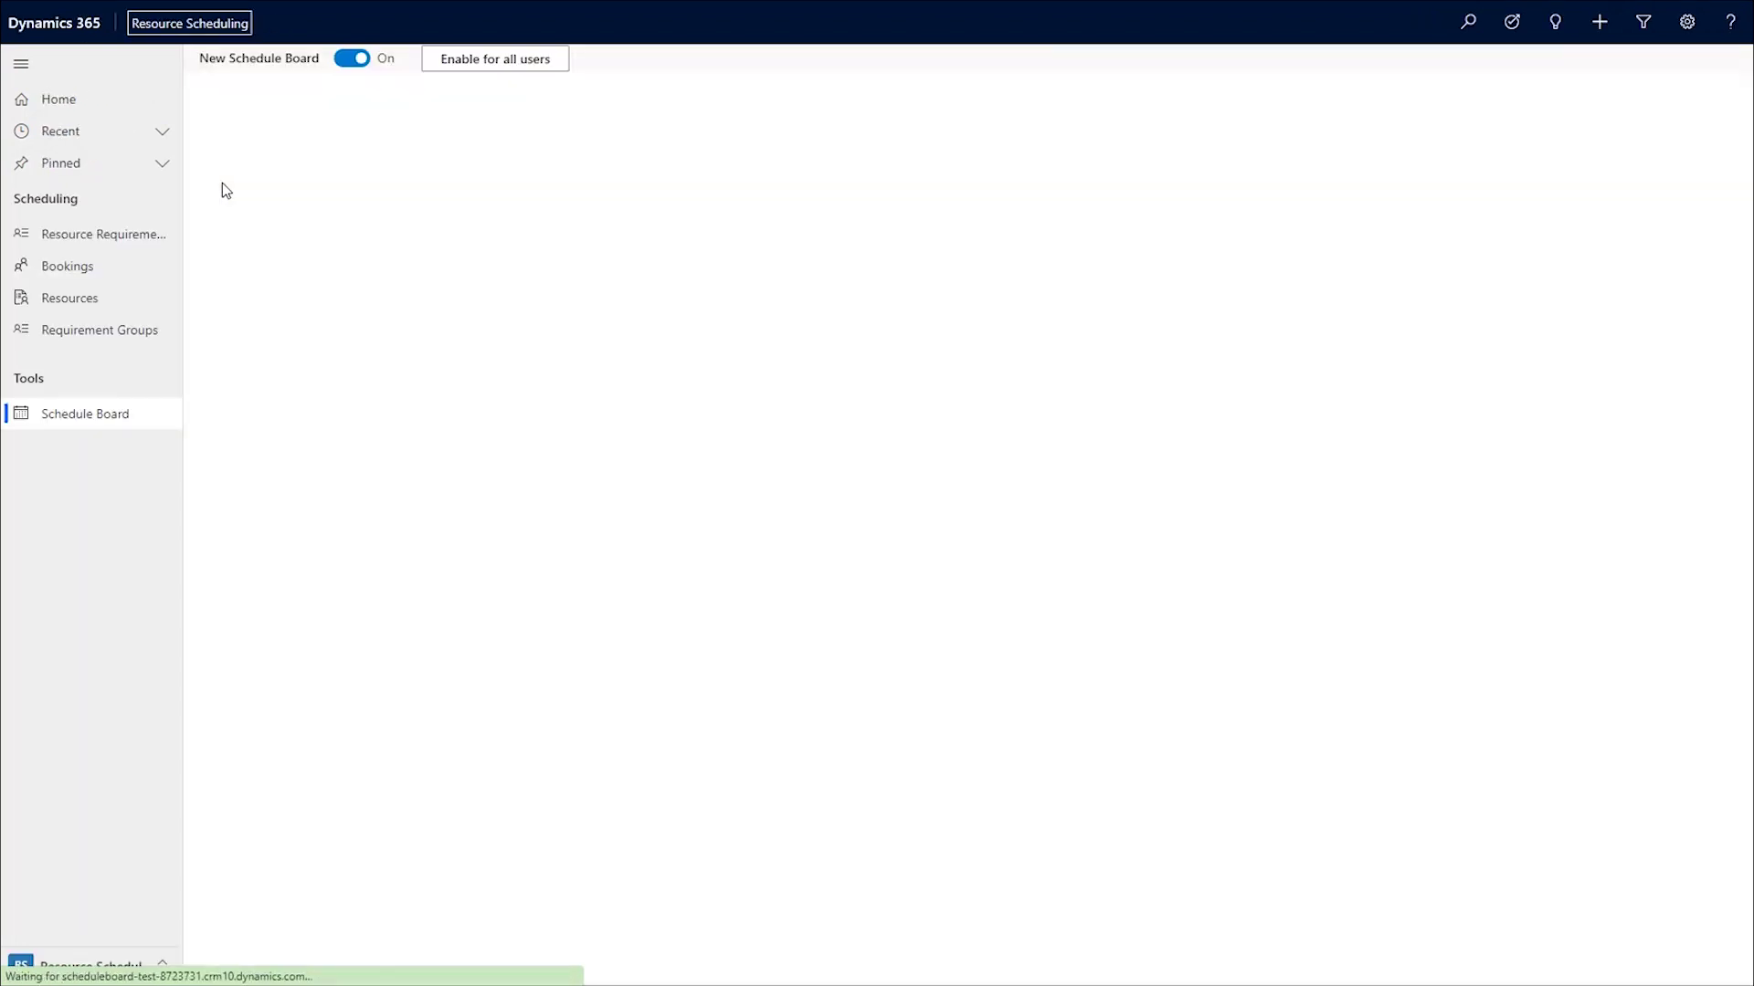
{"action": "left_click", "coordinate": [114, 411]}
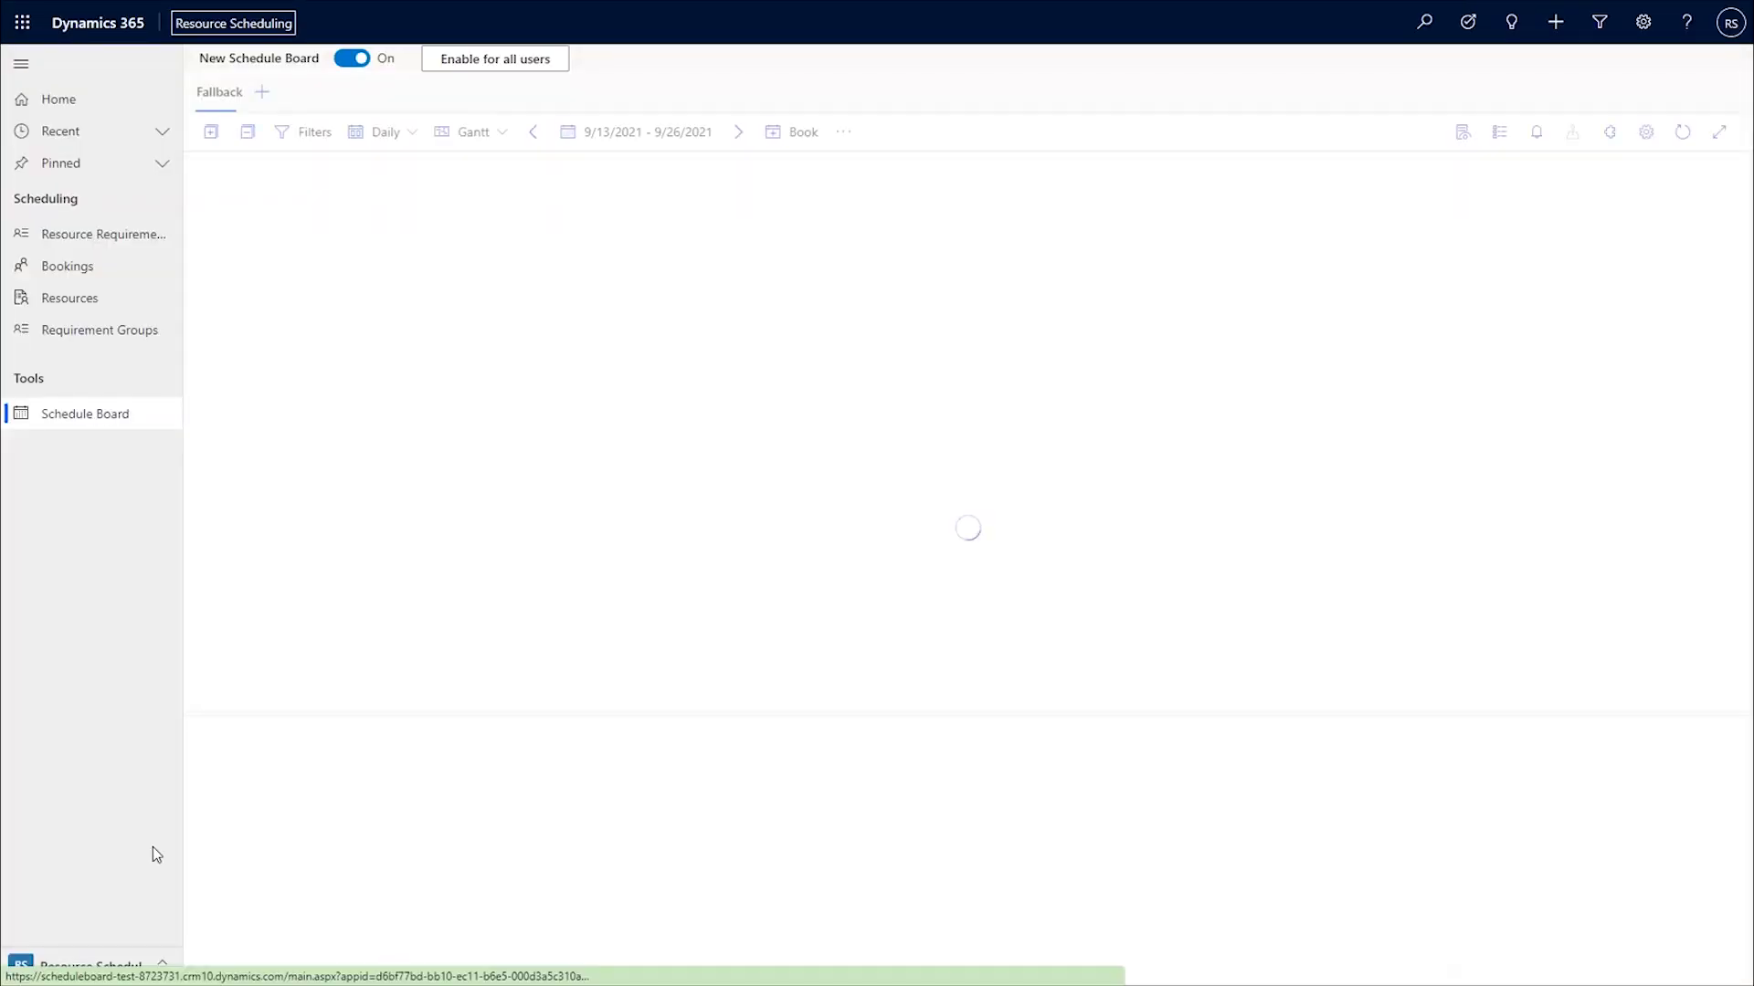
Turn on Enable new Schedule Board in the scheduling parameters under the Settings area's Administration page and save the change
{"action": "left_click", "coordinate": [116, 950]}
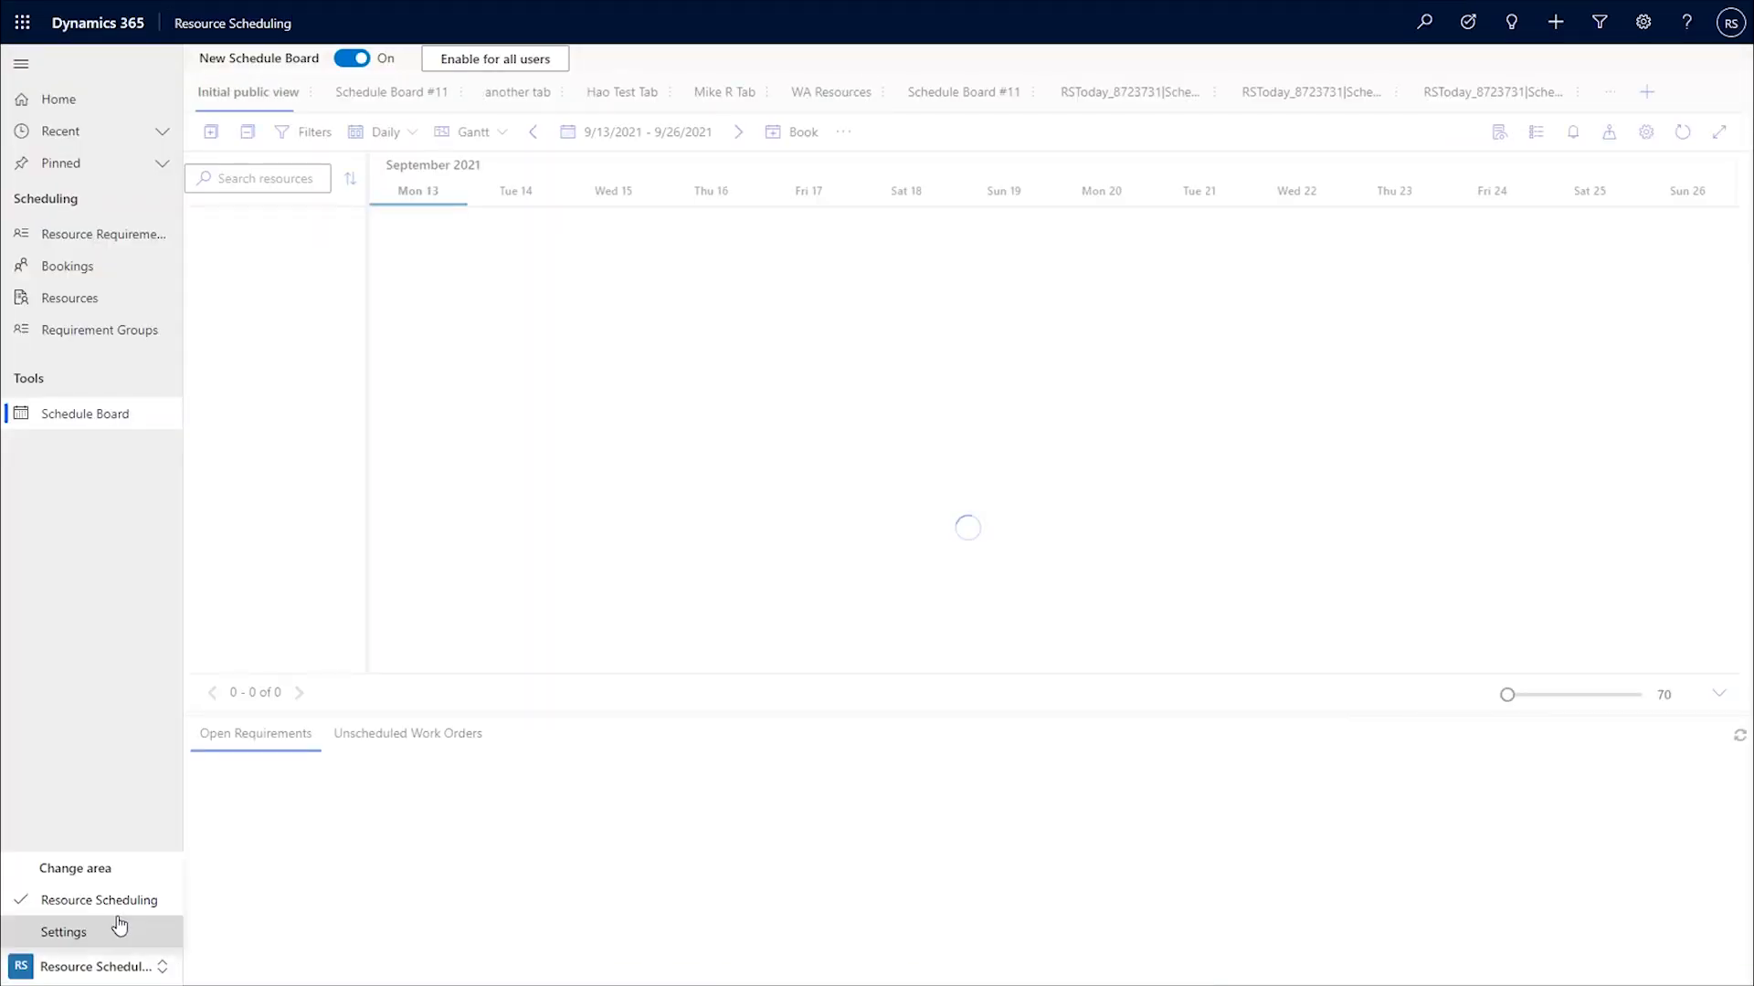
{"action": "left_click", "coordinate": [117, 926]}
{"action": "left_click", "coordinate": [104, 473]}
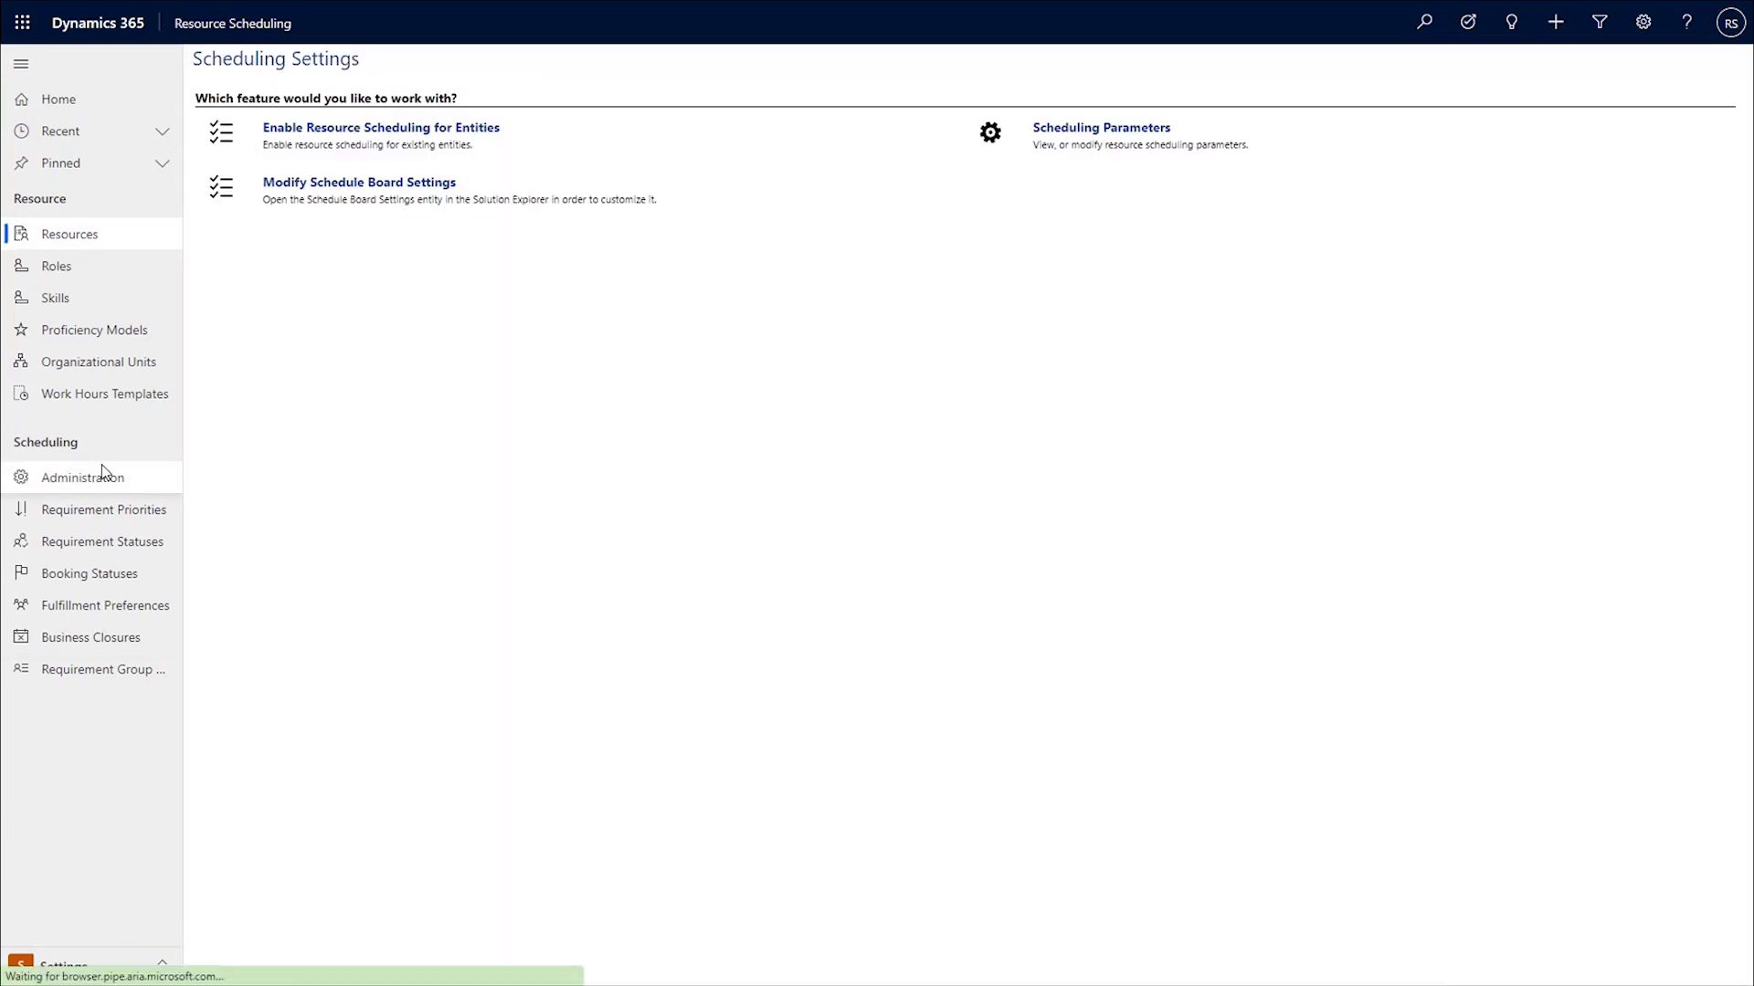
{"action": "left_click", "coordinate": [1054, 132]}
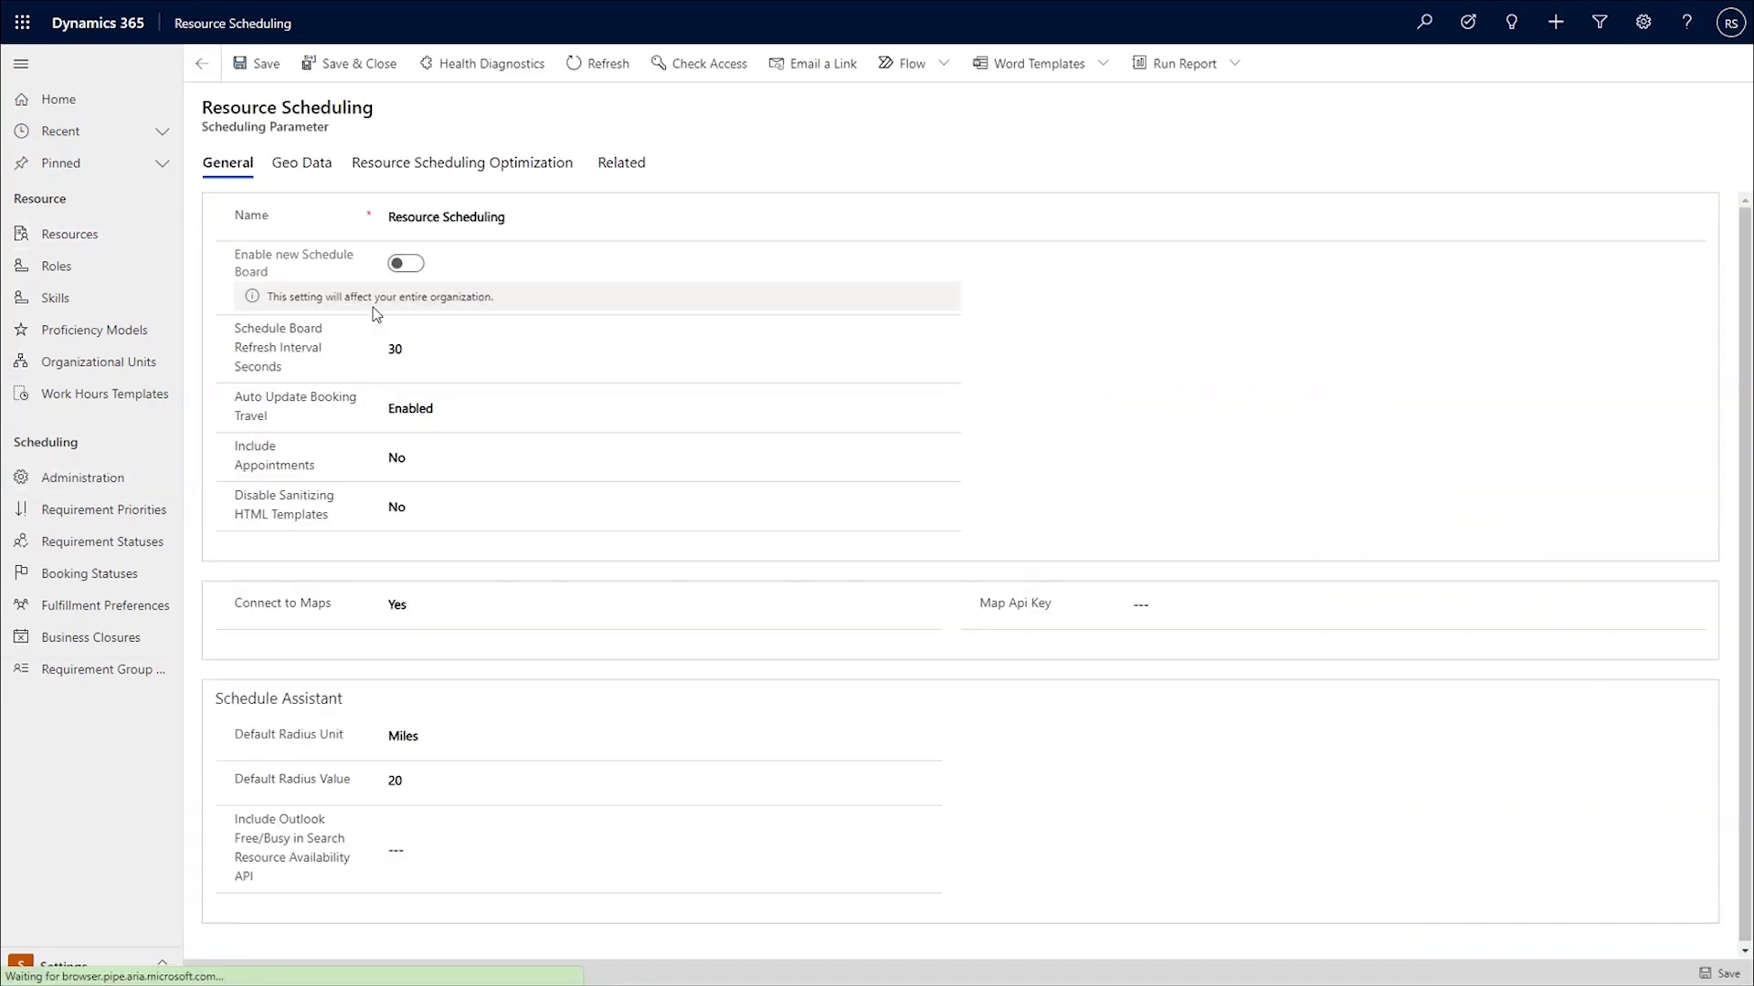
{"action": "left_click", "coordinate": [411, 265]}
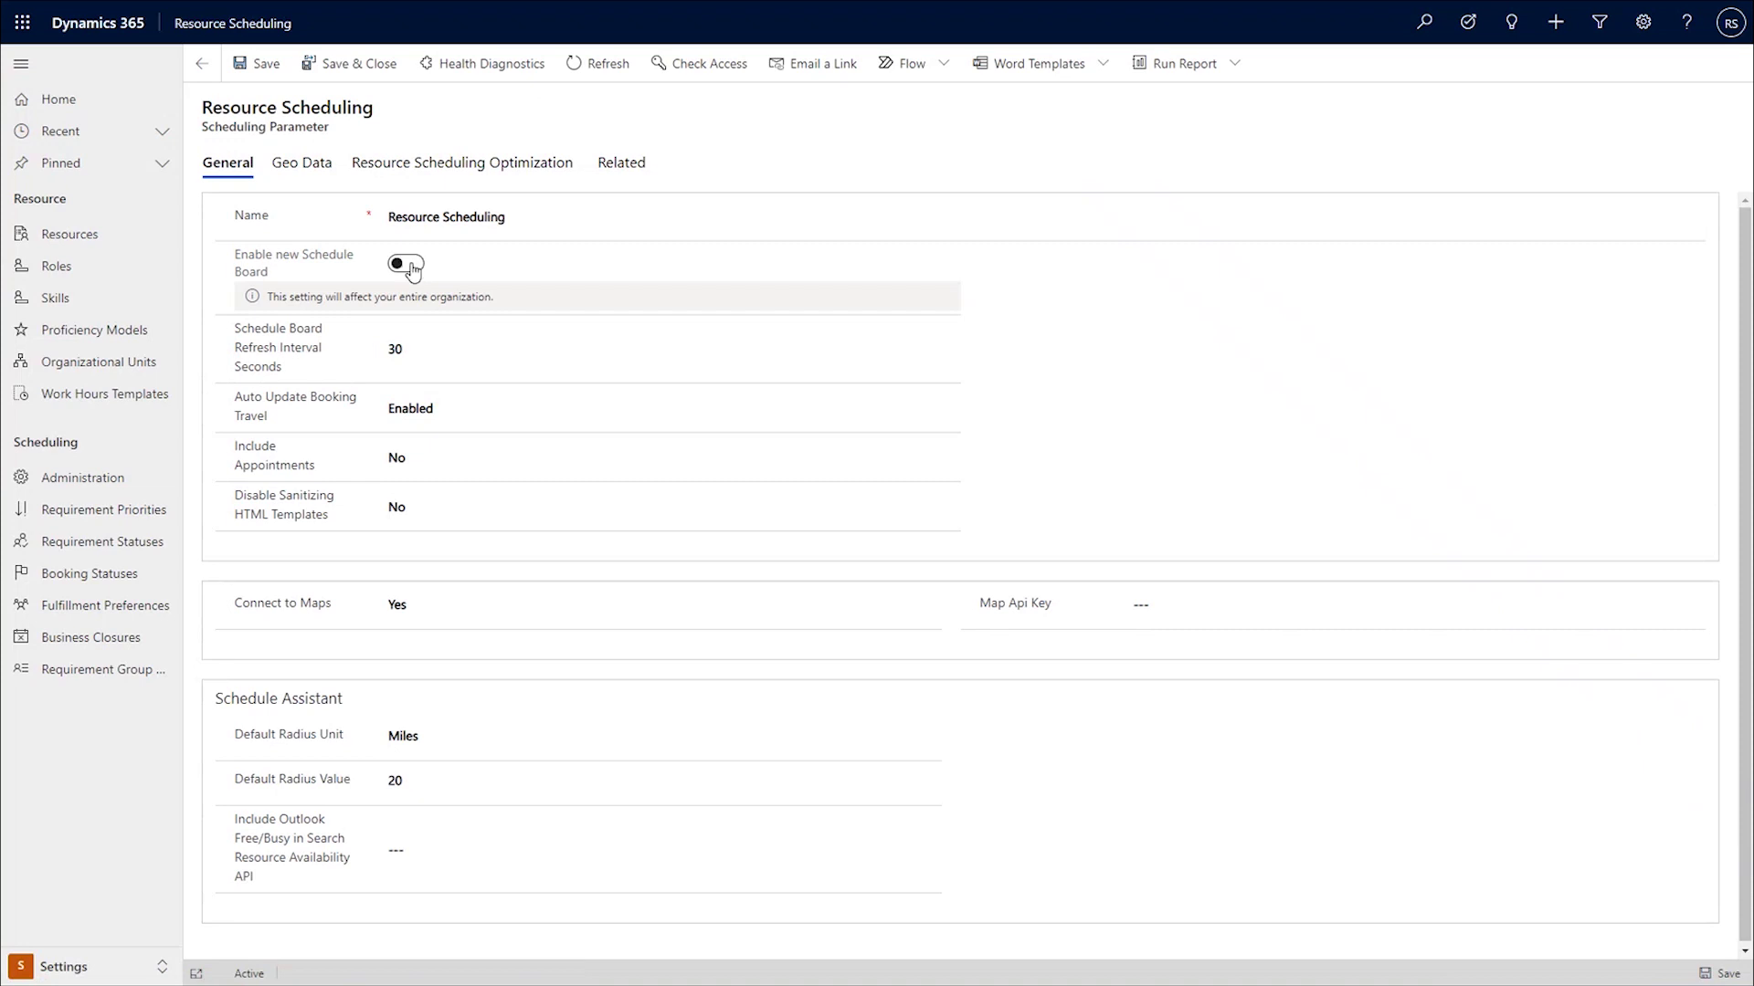
{"action": "left_click", "coordinate": [274, 64]}
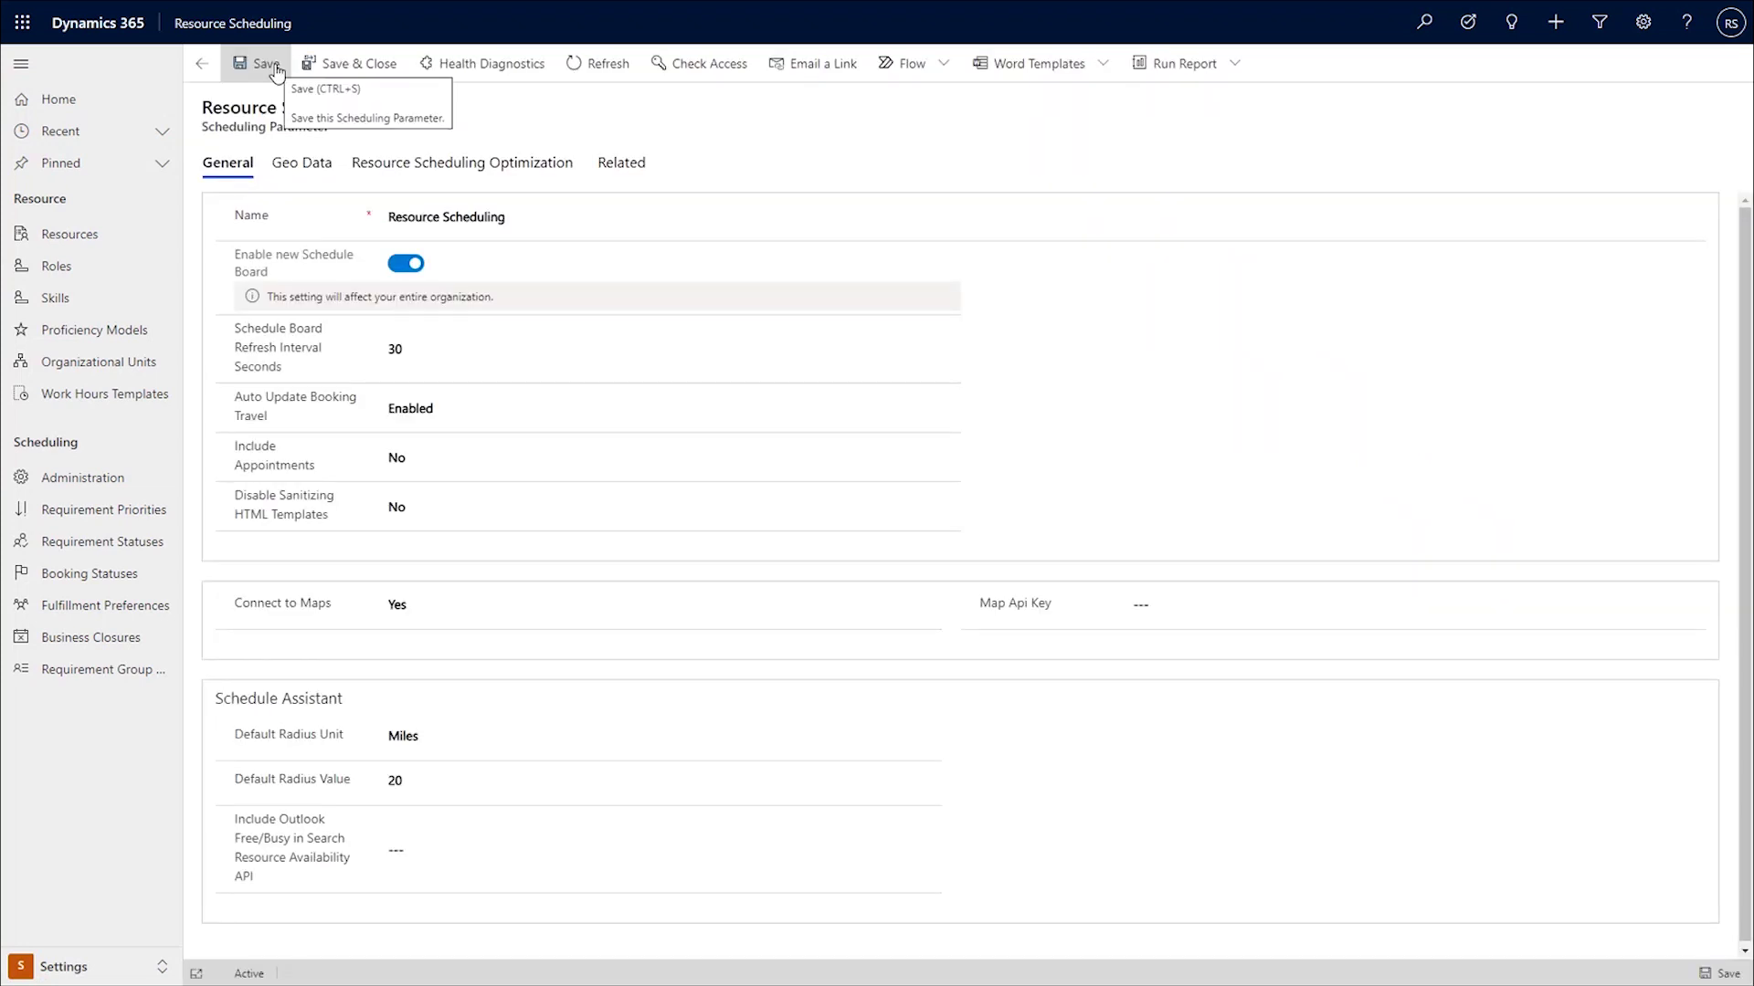
Return to the Resource Scheduling area and open the schedule board again
{"action": "left_click", "coordinate": [137, 977]}
{"action": "left_click", "coordinate": [118, 897]}
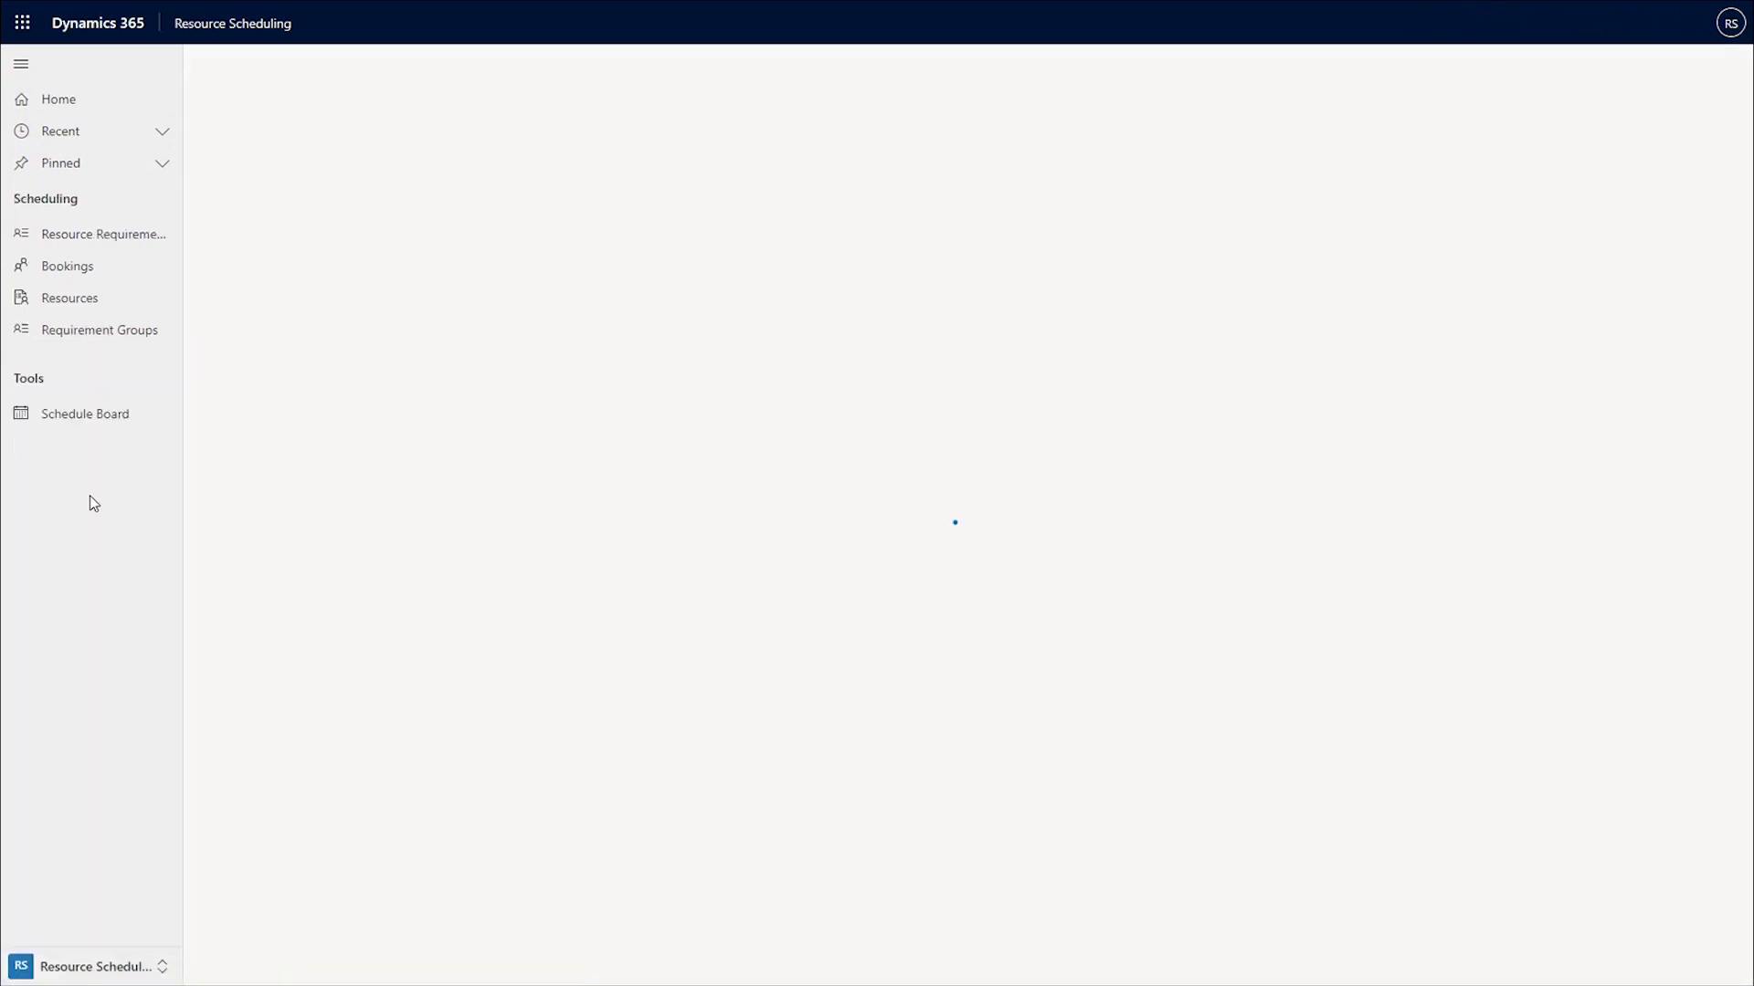
{"action": "left_click", "coordinate": [94, 413]}
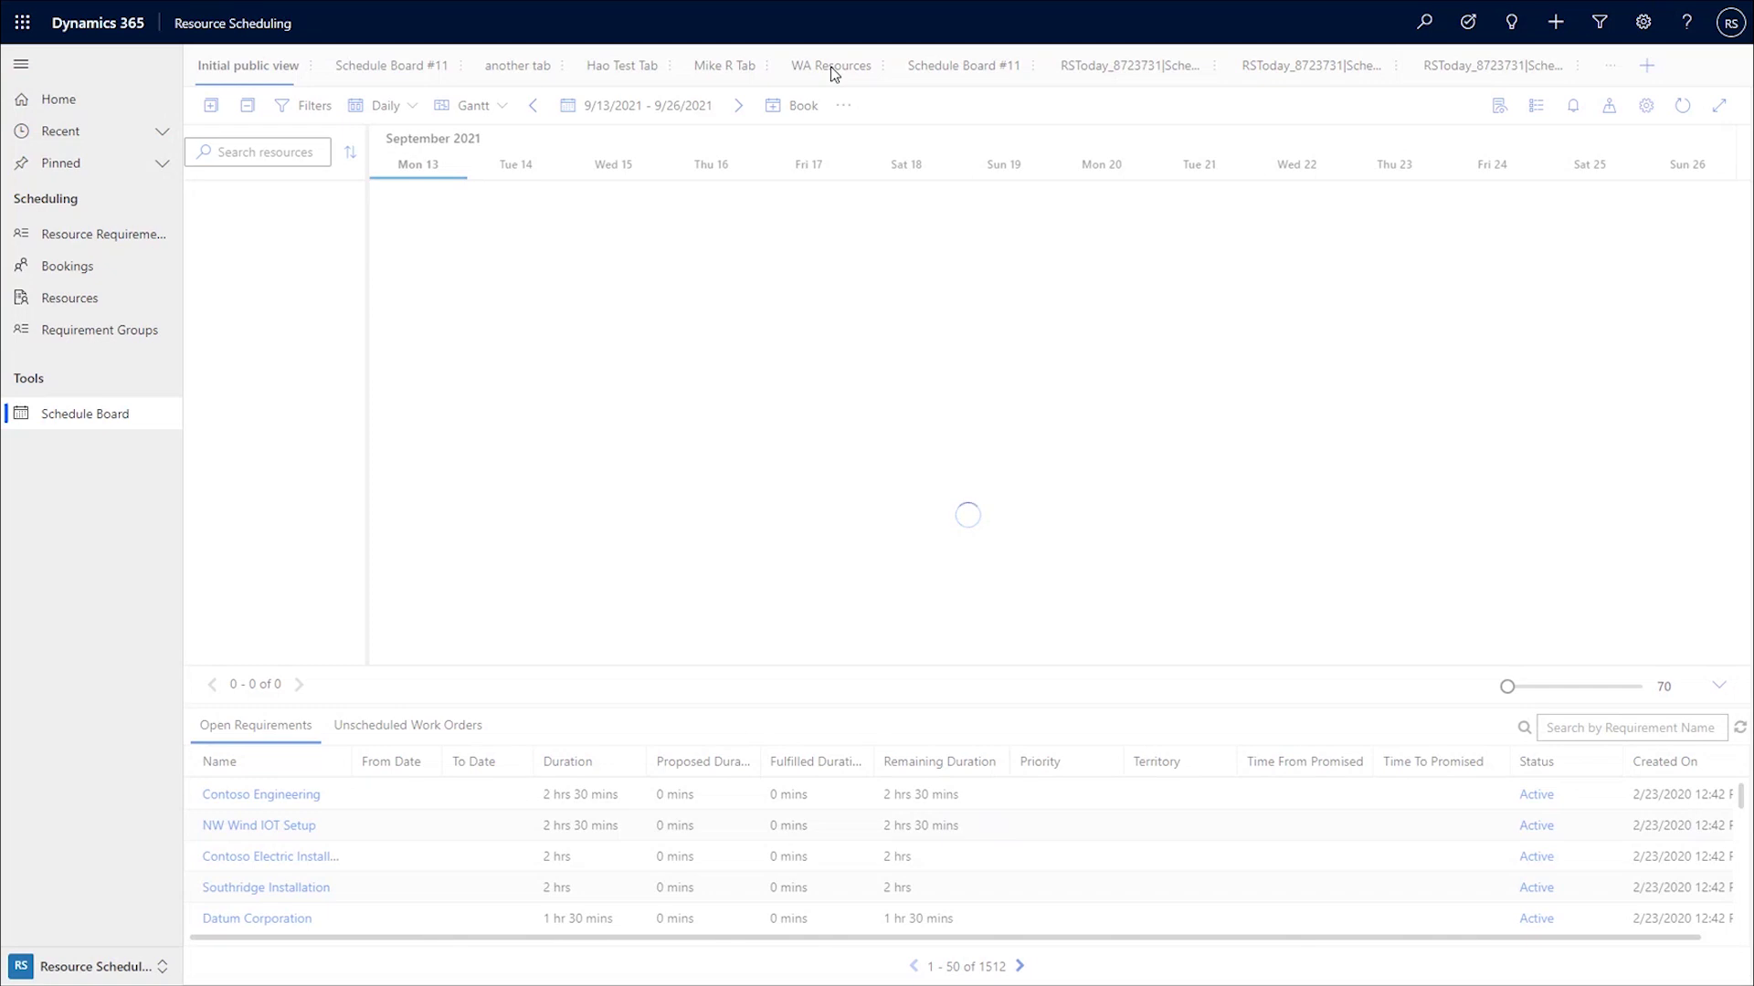
Open the WA Resources board and bring the Monday 9/13/2021 bookings into view
{"action": "left_click", "coordinate": [831, 71]}
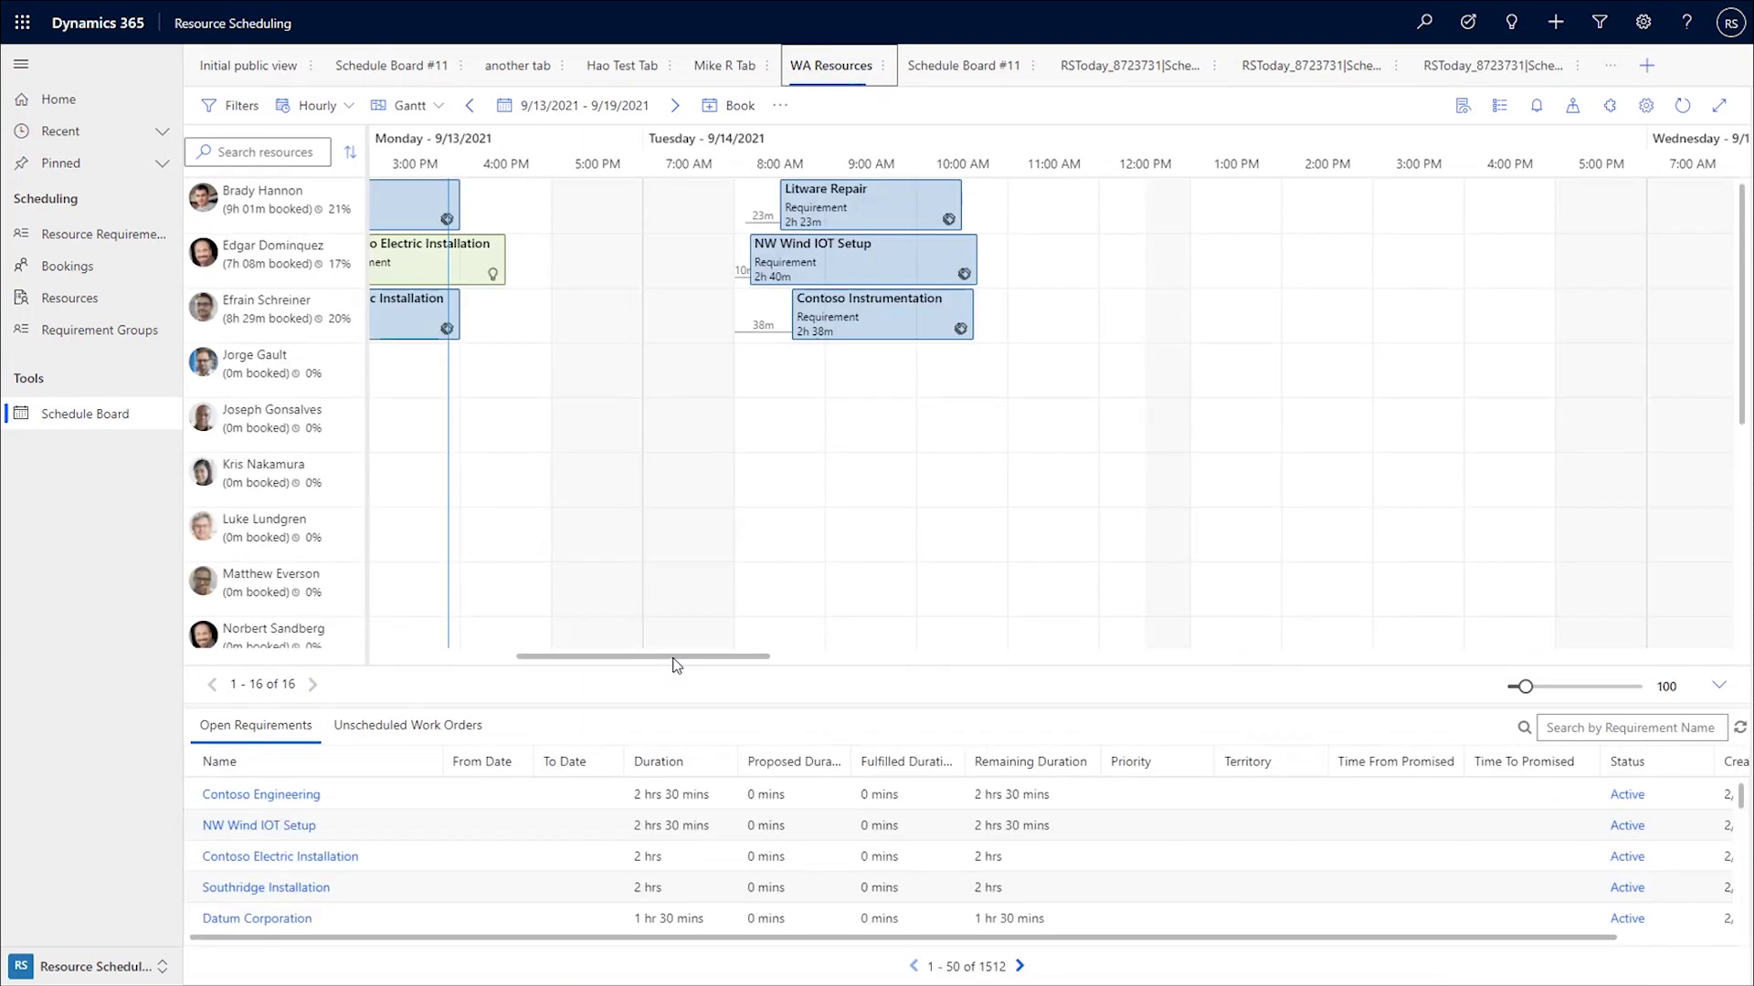
{"action": "left_click_drag", "start_coordinate": [585, 687], "coordinate": [545, 696]}
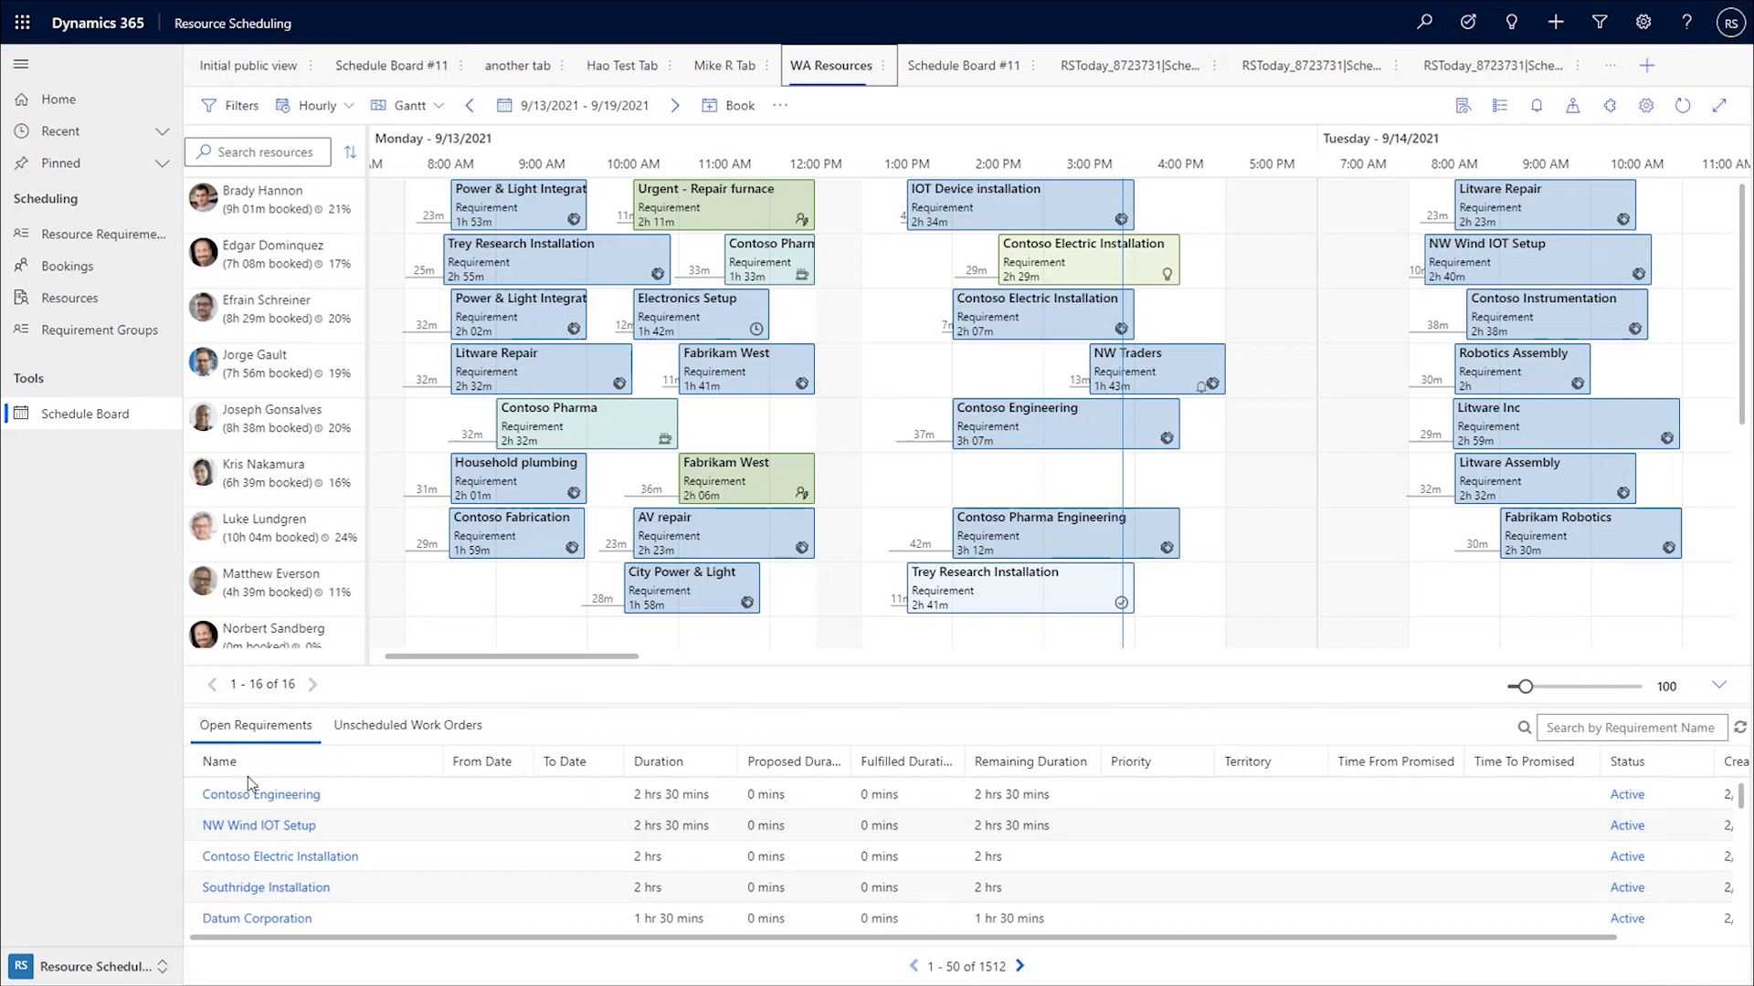
Go to the resource requirements, sort them by creation date from oldest to newest and switch to the Open Resource Requirements view
{"action": "left_click", "coordinate": [95, 236]}
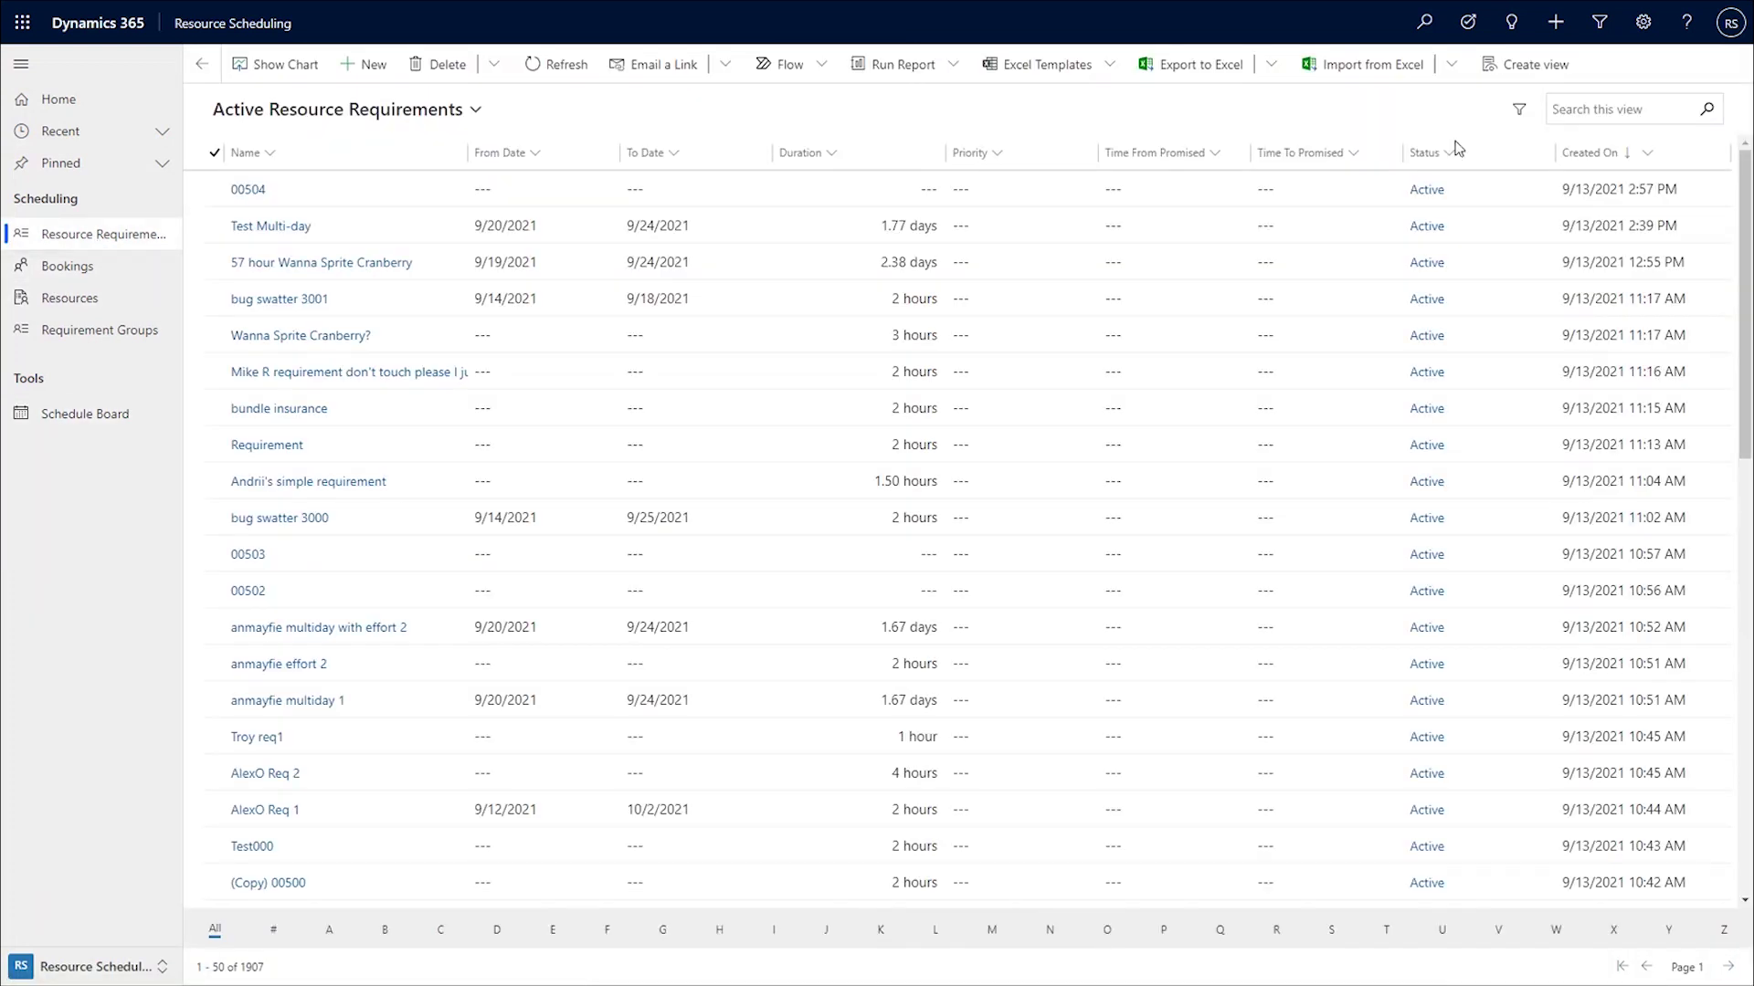
{"action": "left_click", "coordinate": [1593, 152]}
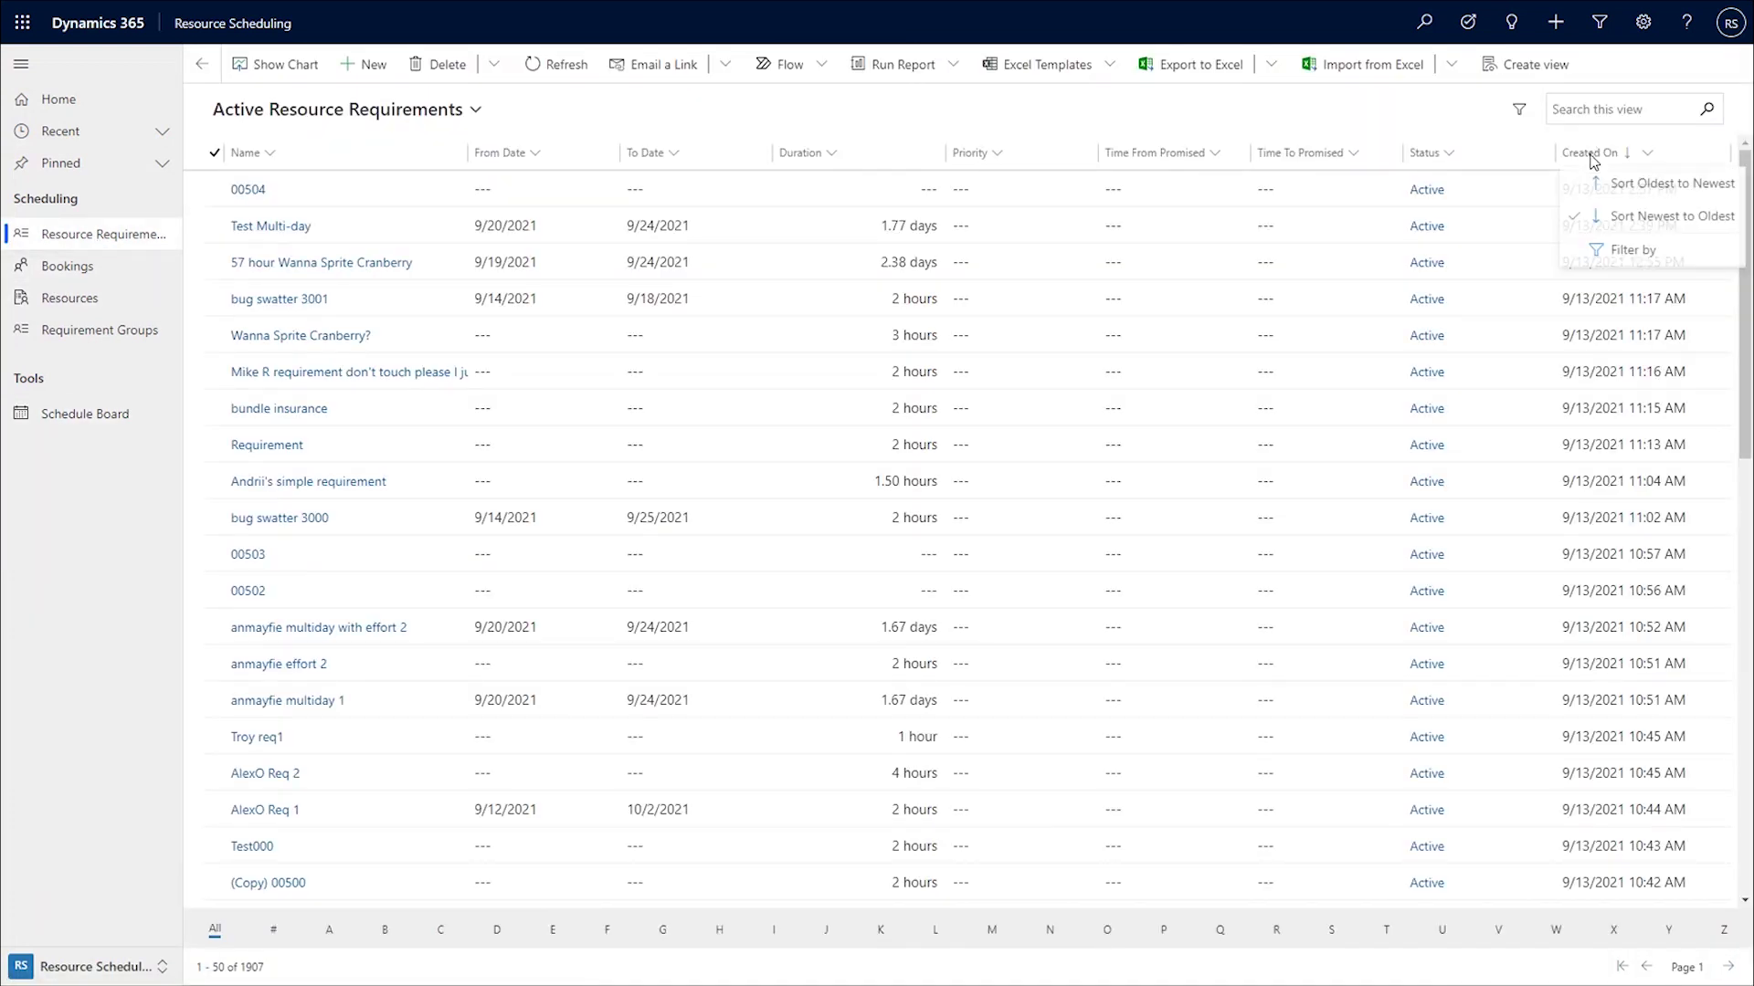
{"action": "left_click", "coordinate": [1630, 193]}
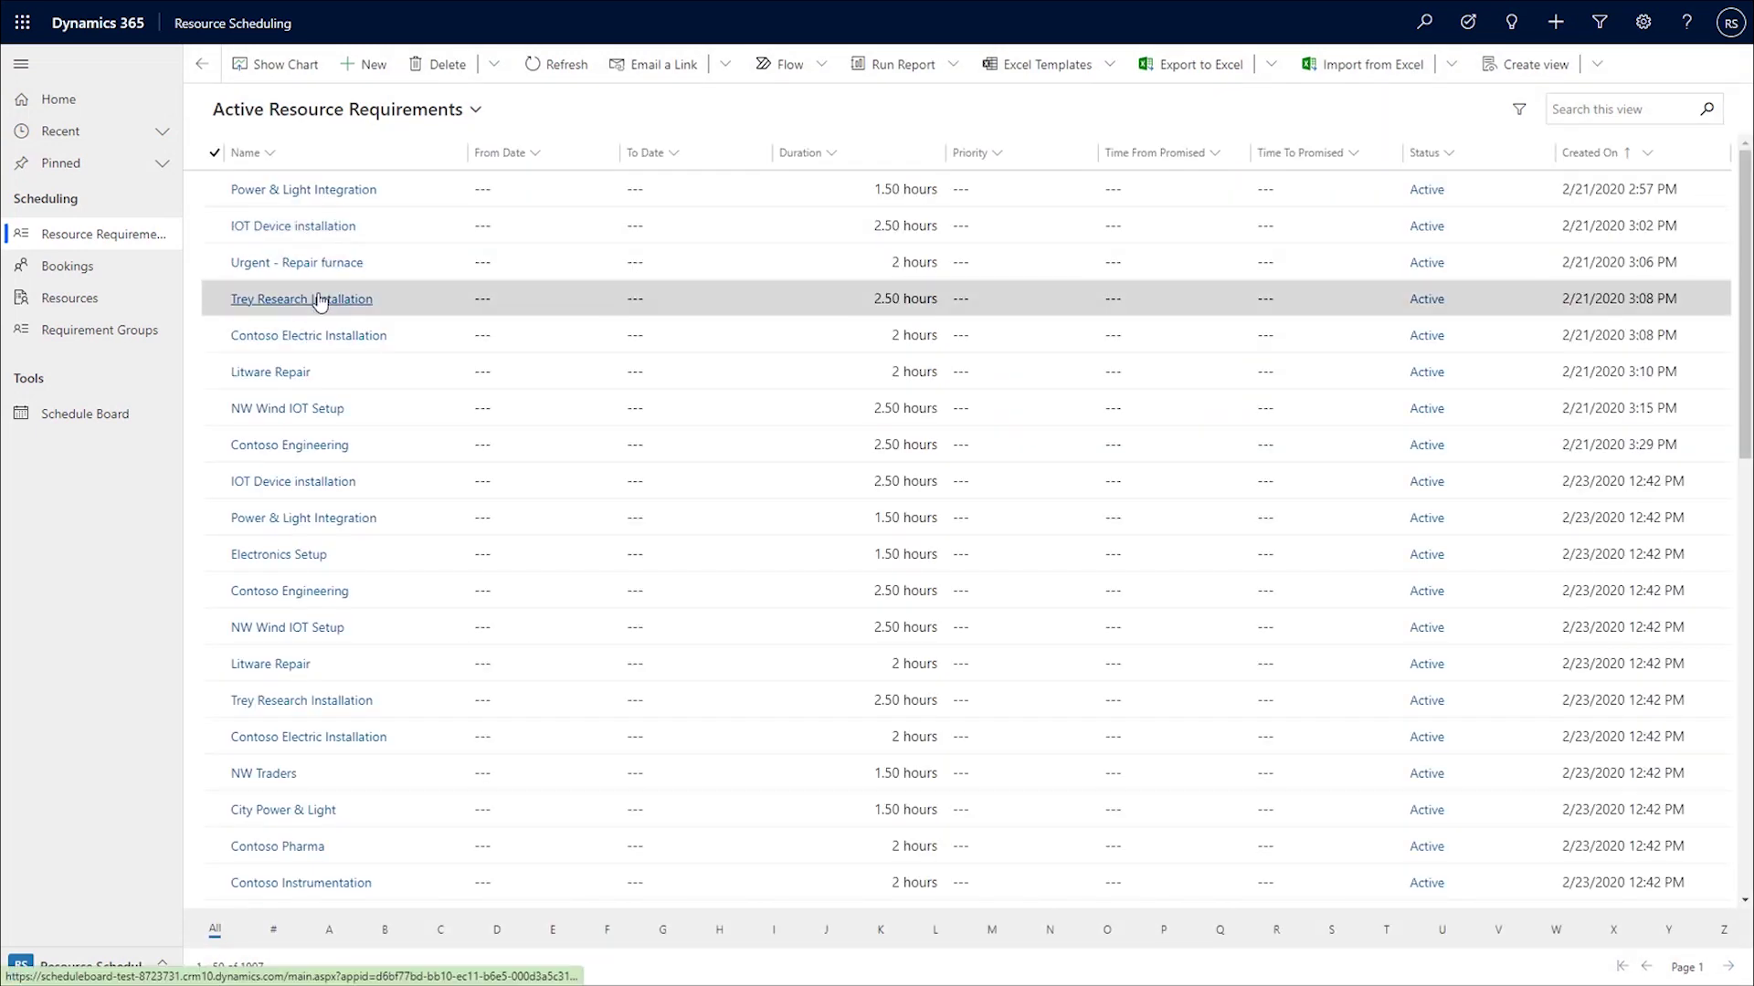
{"action": "left_click", "coordinate": [384, 117]}
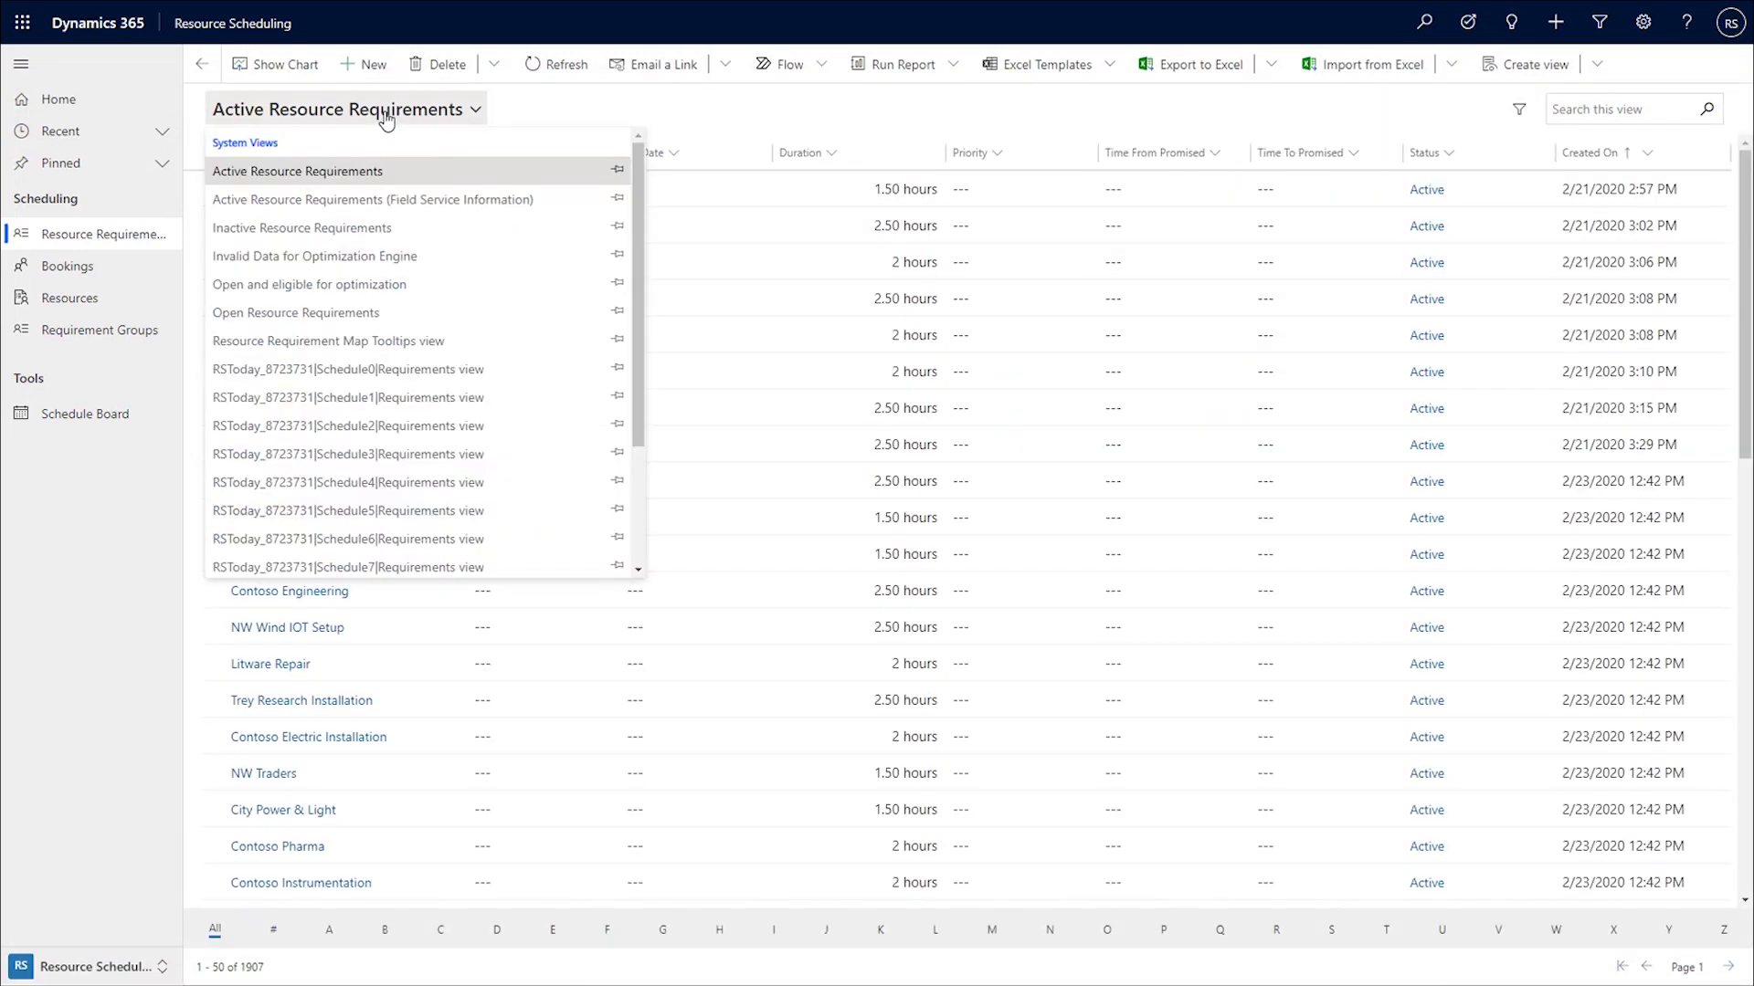
{"action": "left_click", "coordinate": [356, 311]}
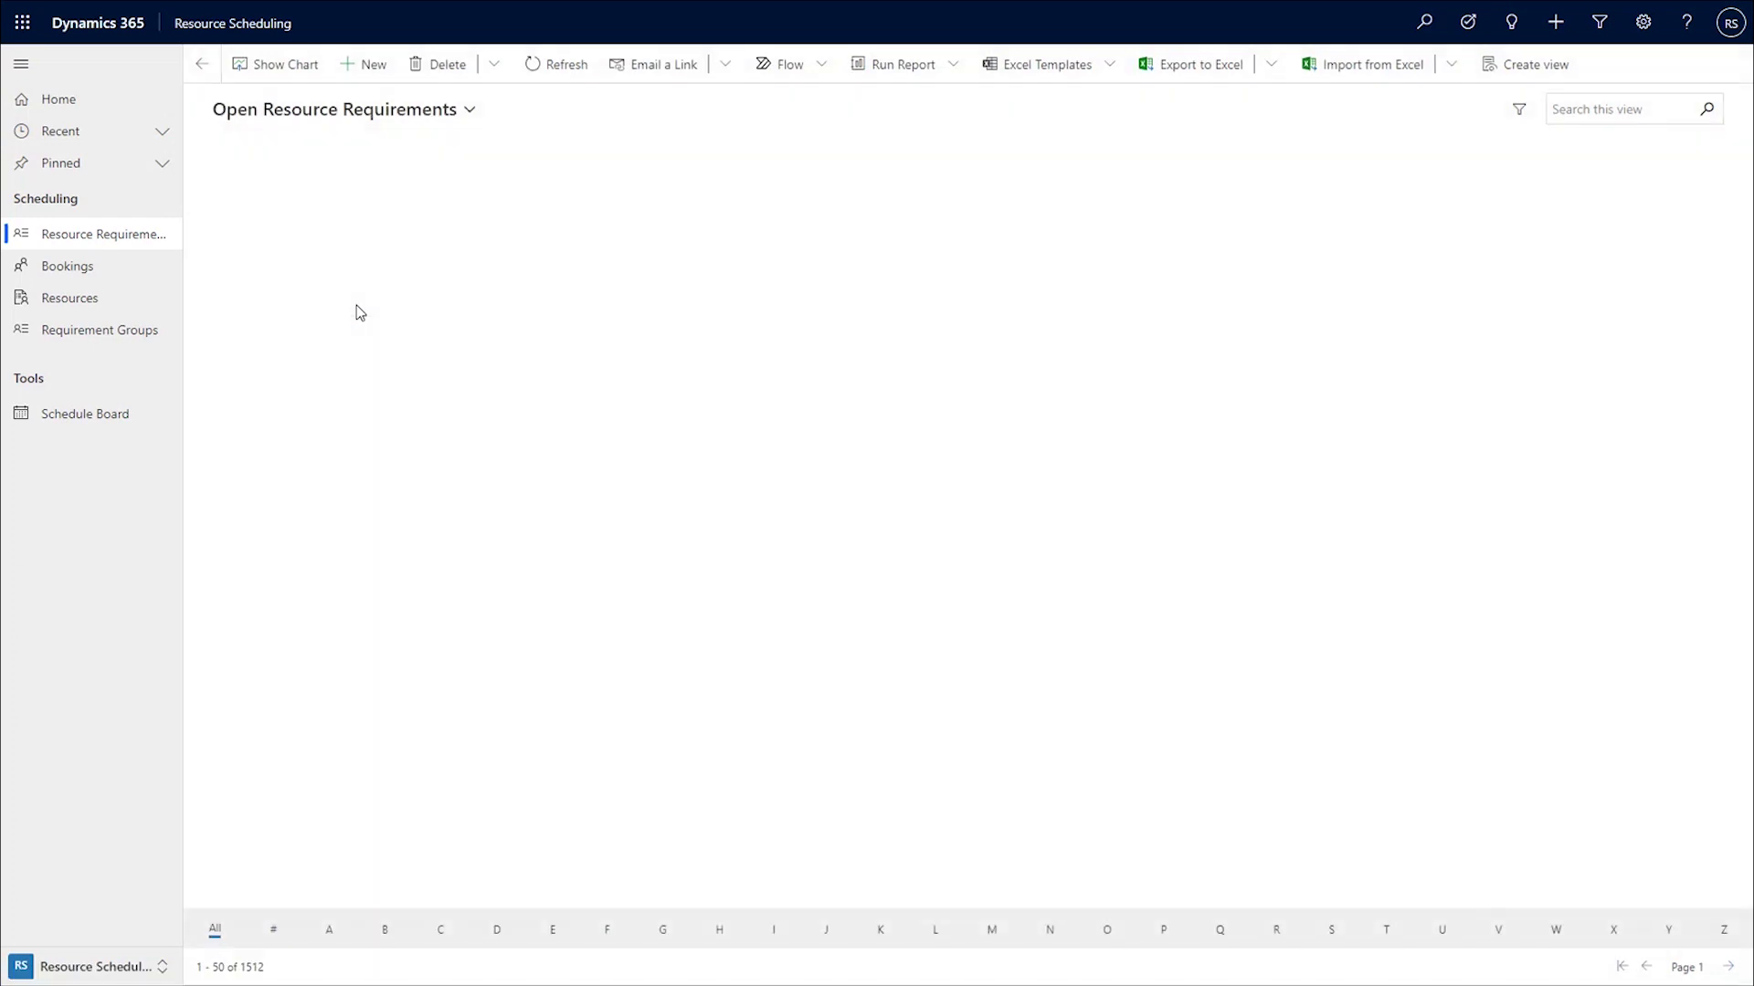
Start booking the Contoso Engineering requirement and choose the 5:30 AM to 8:00 AM slot on Tue Sep 14 2021 for the second listed resource
{"action": "left_click", "coordinate": [321, 189]}
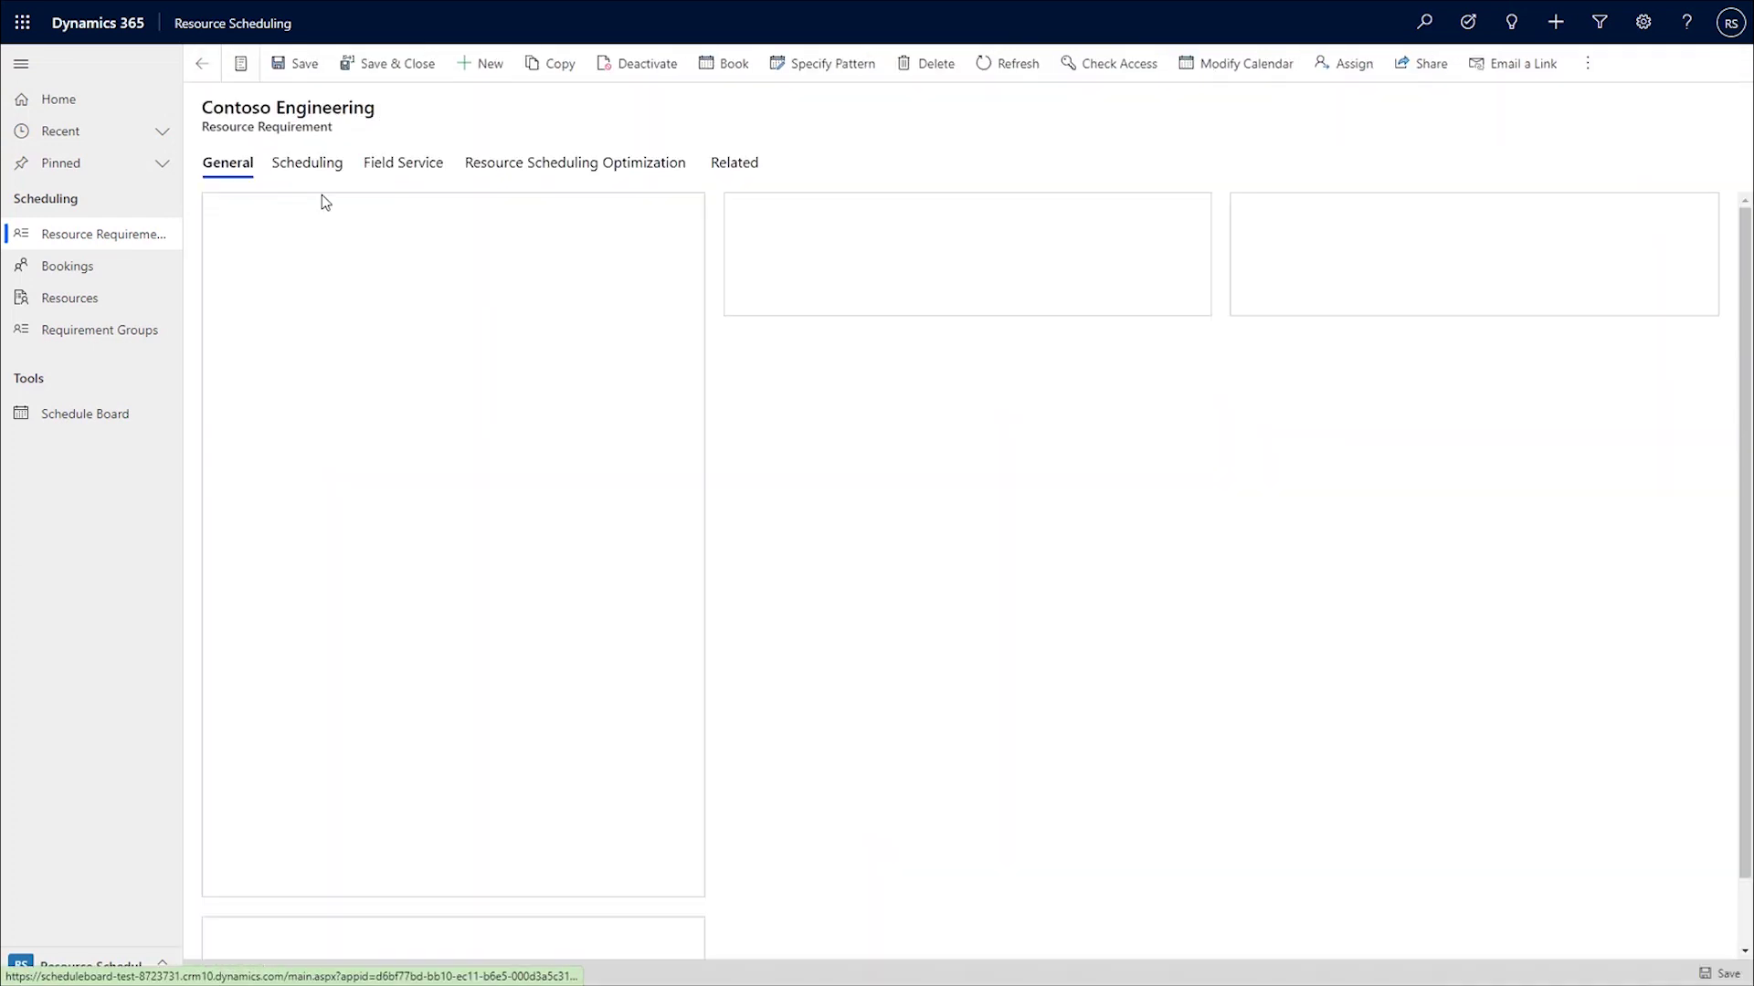
{"action": "left_click", "coordinate": [716, 74]}
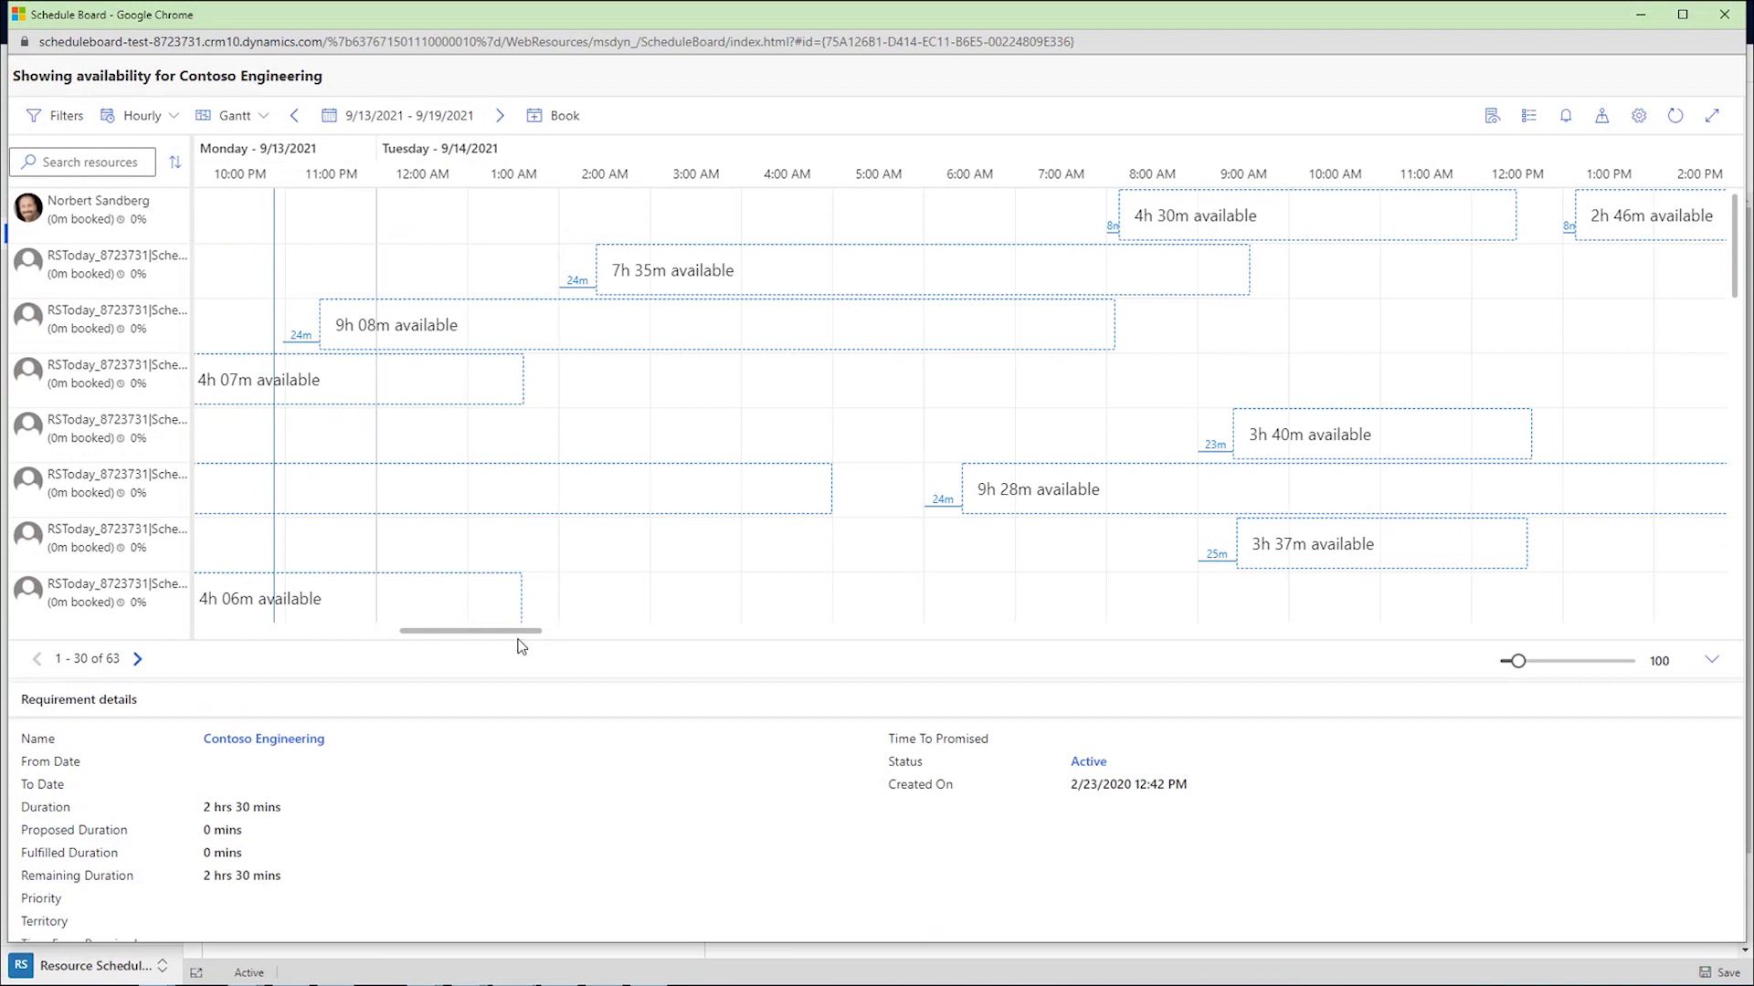
{"action": "mouse_move", "coordinate": [521, 637]}
{"action": "left_mouse_down"}
{"action": "mouse_move", "coordinate": [458, 653]}
{"action": "mouse_move", "coordinate": [529, 637]}
{"action": "left_mouse_up"}
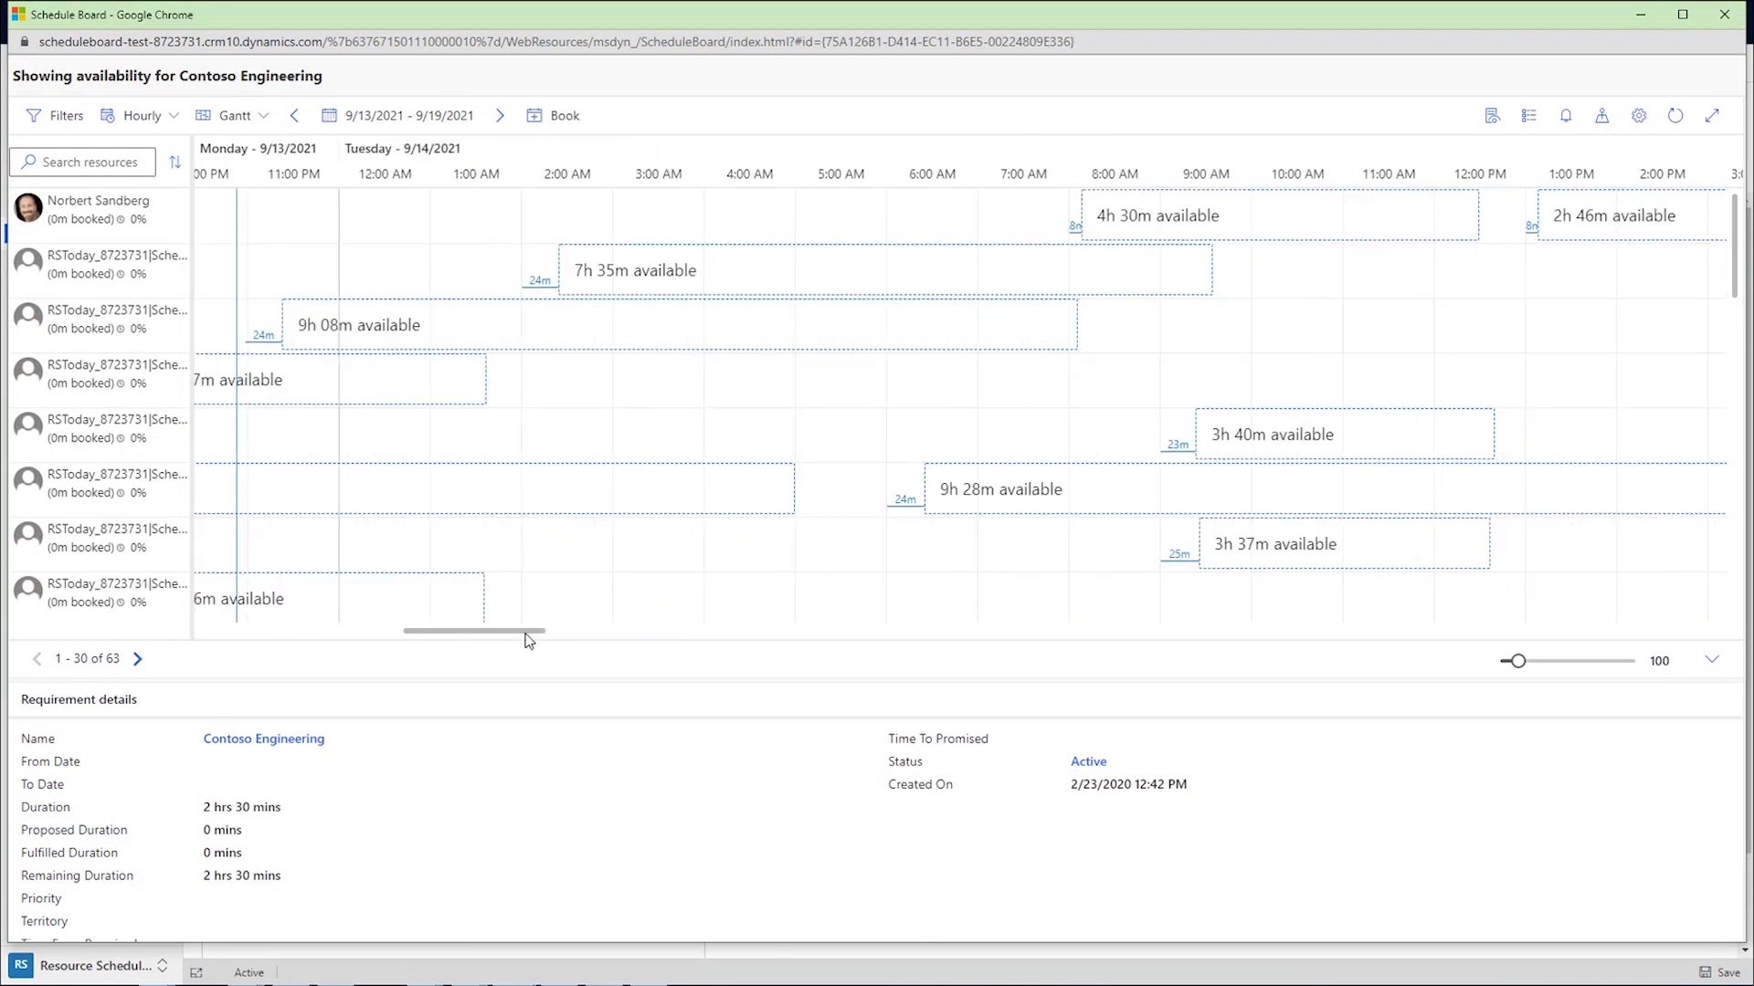
{"action": "left_click", "coordinate": [843, 282]}
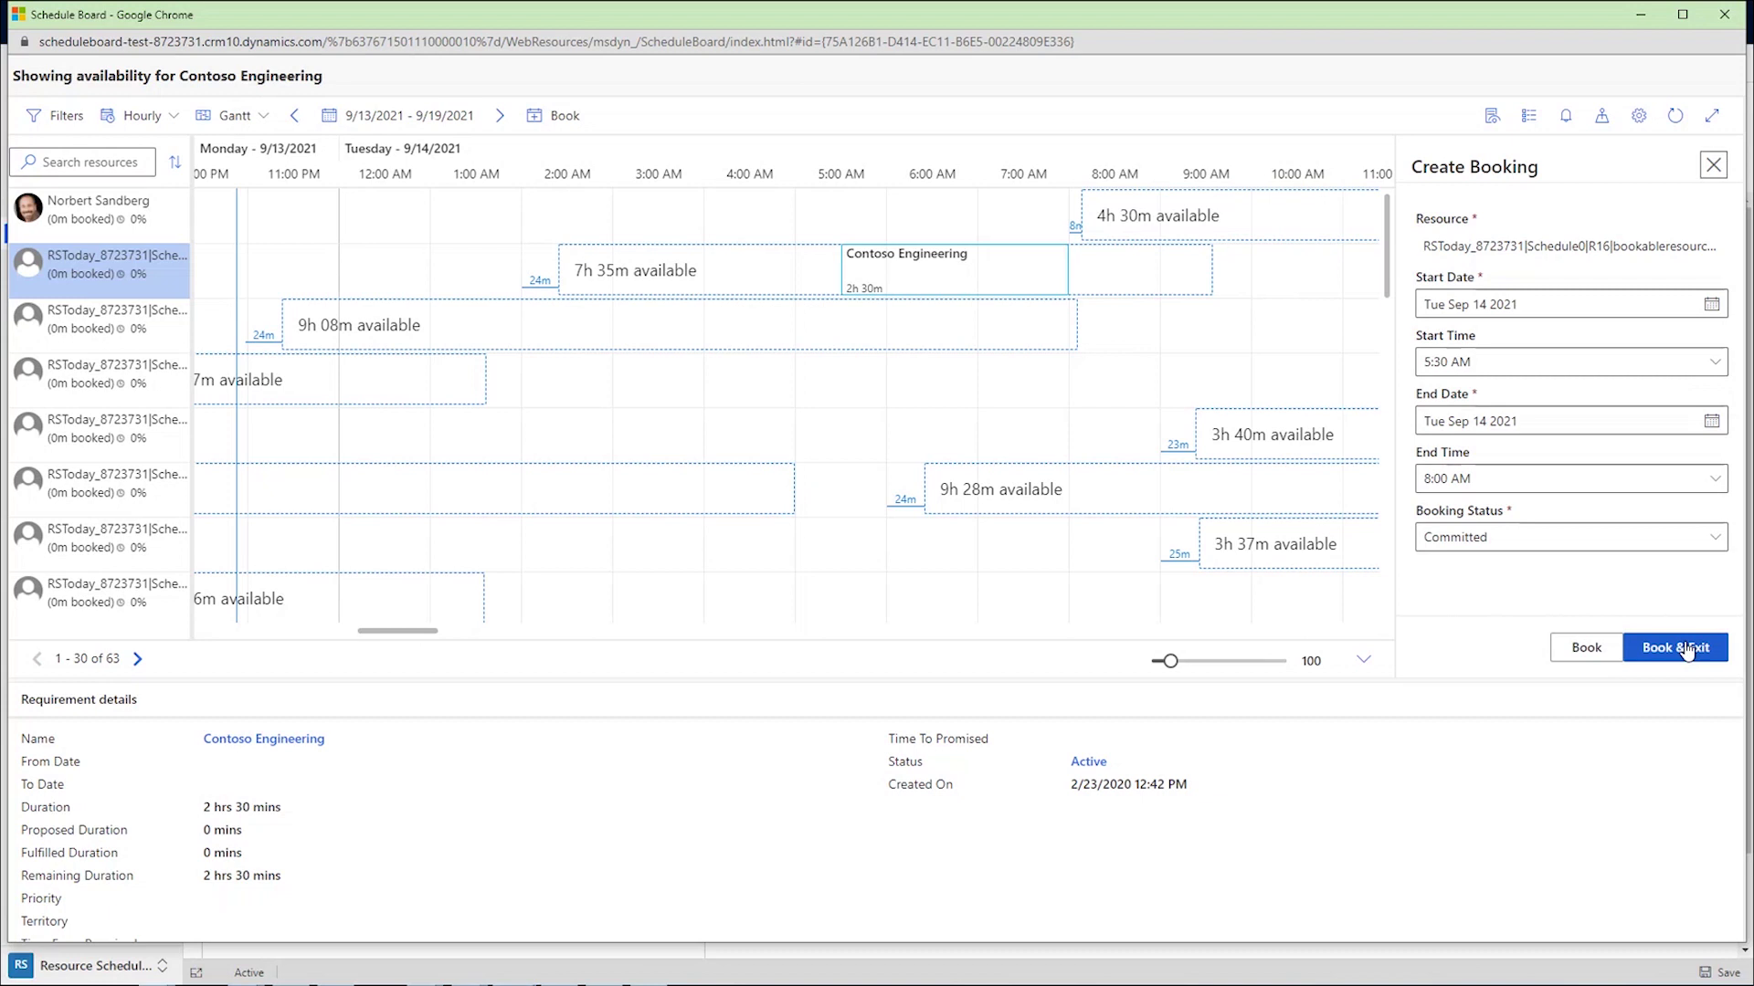
Show the Schedule Assistant filters and review the search criteria from search scope and radius down to territories
{"action": "left_click", "coordinate": [62, 116]}
{"action": "scroll", "coordinate": [243, 589], "scroll_direction": "down", "scroll_amount": 4}
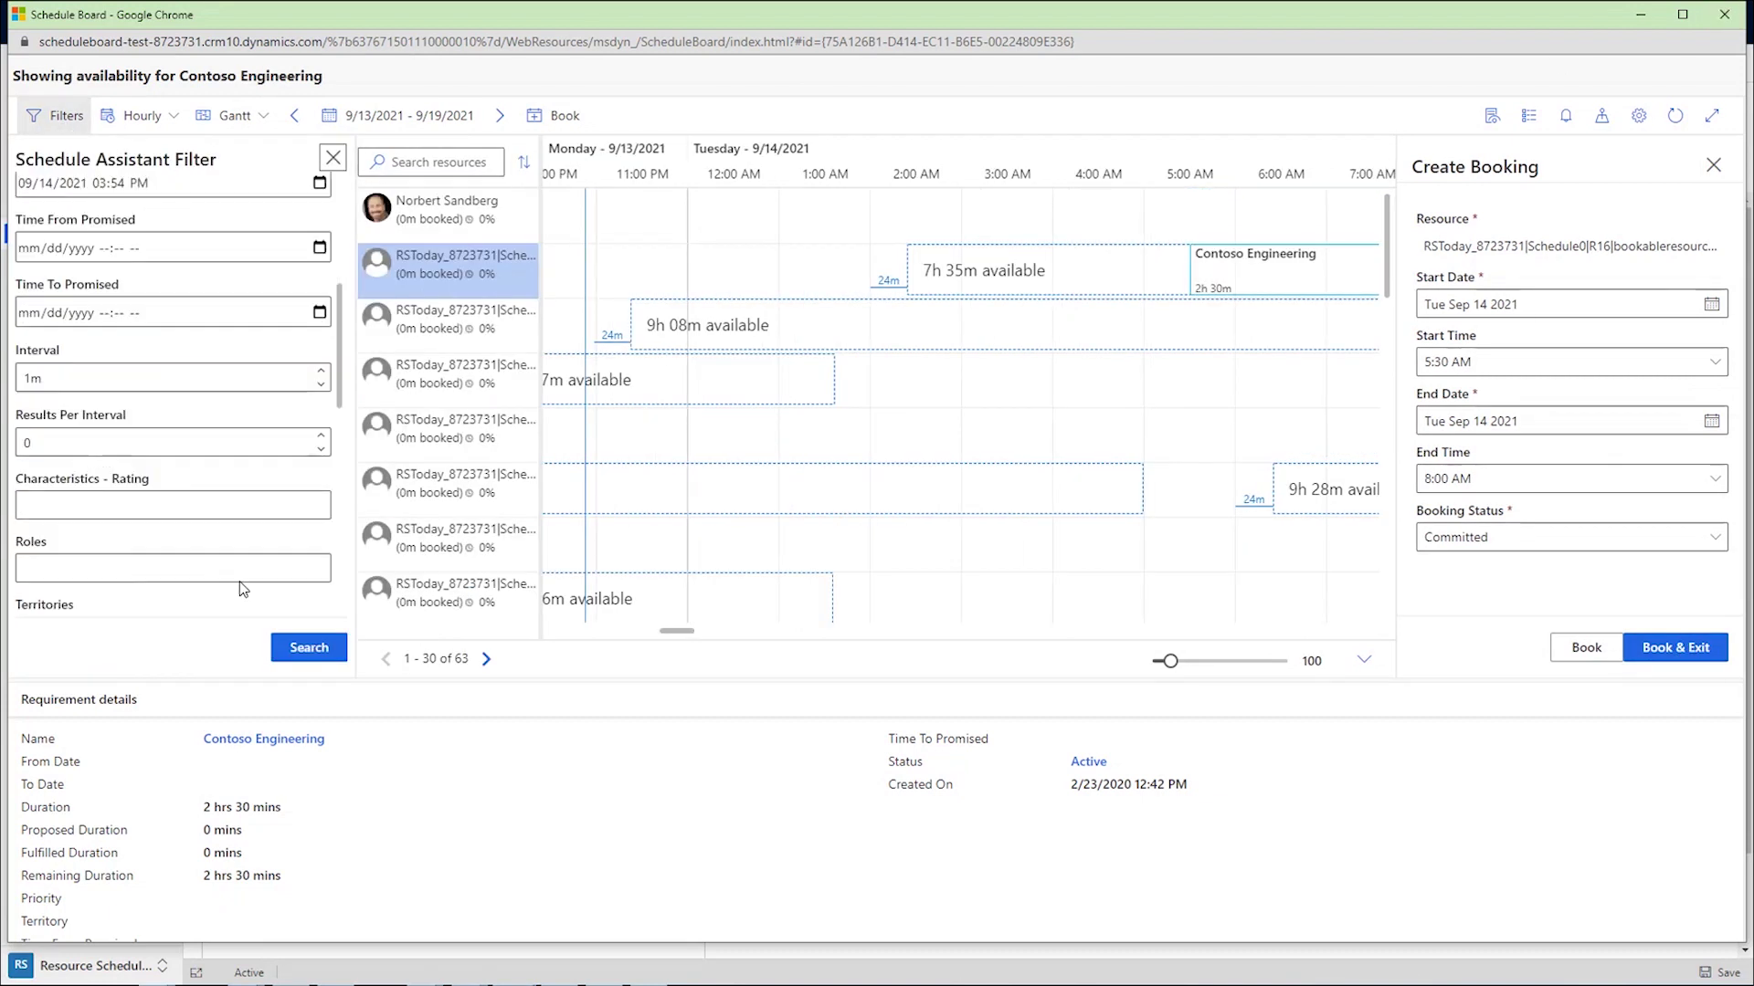
{"action": "scroll", "coordinate": [243, 589], "scroll_direction": "down", "scroll_amount": 8}
{"action": "scroll", "coordinate": [243, 589], "scroll_direction": "up", "scroll_amount": 12}
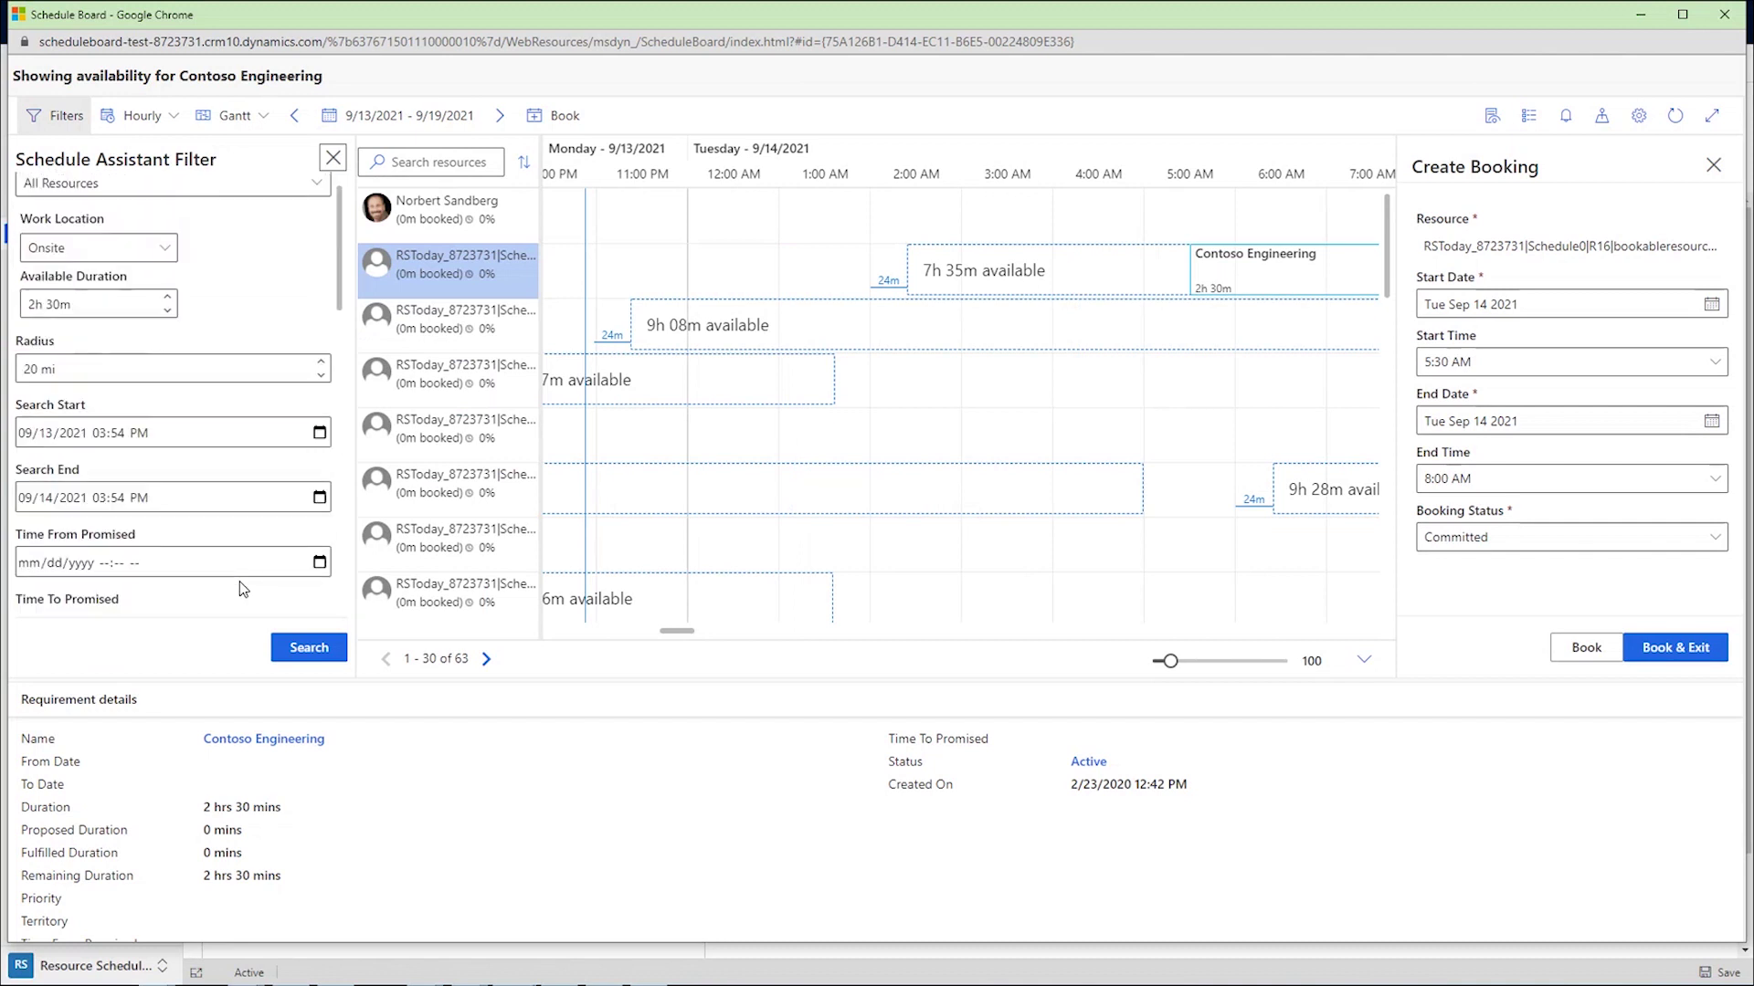
{"action": "scroll", "coordinate": [243, 589], "scroll_direction": "up", "scroll_amount": 1}
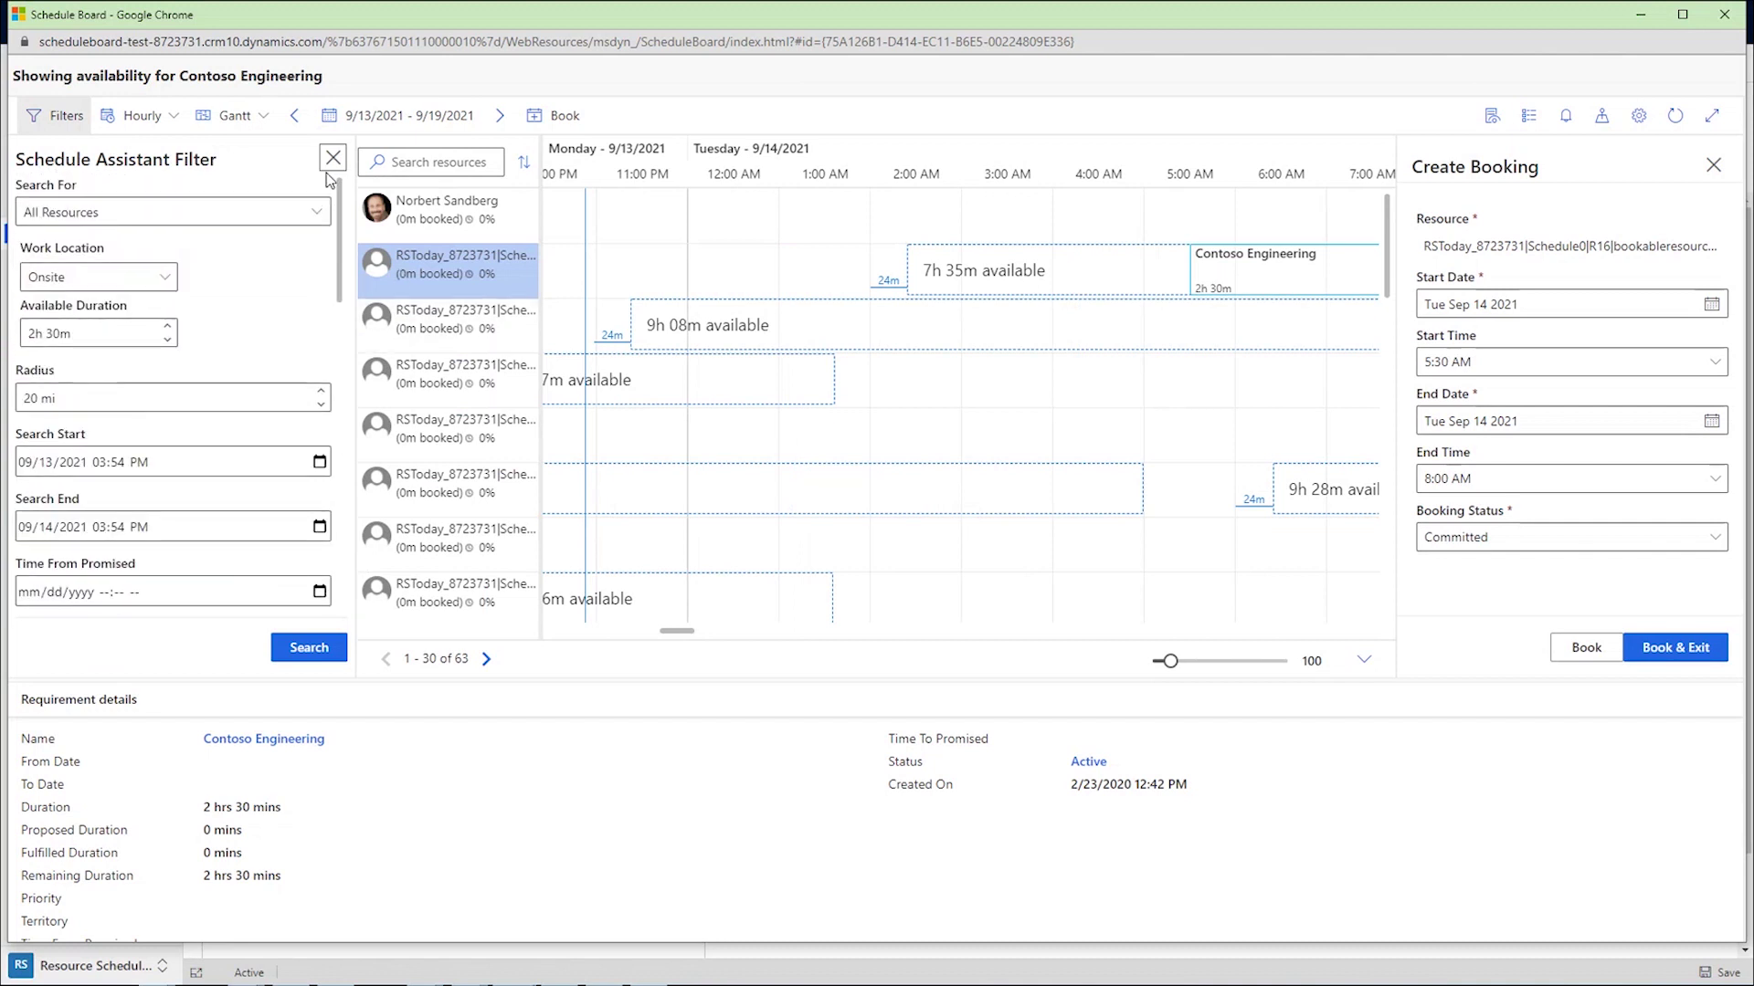
Switch the availability results from the Gantt layout to the list layout and select the sixth listed resource
{"action": "left_click", "coordinate": [233, 116]}
{"action": "left_click", "coordinate": [230, 176]}
{"action": "left_click", "coordinate": [240, 120]}
{"action": "left_click", "coordinate": [234, 159]}
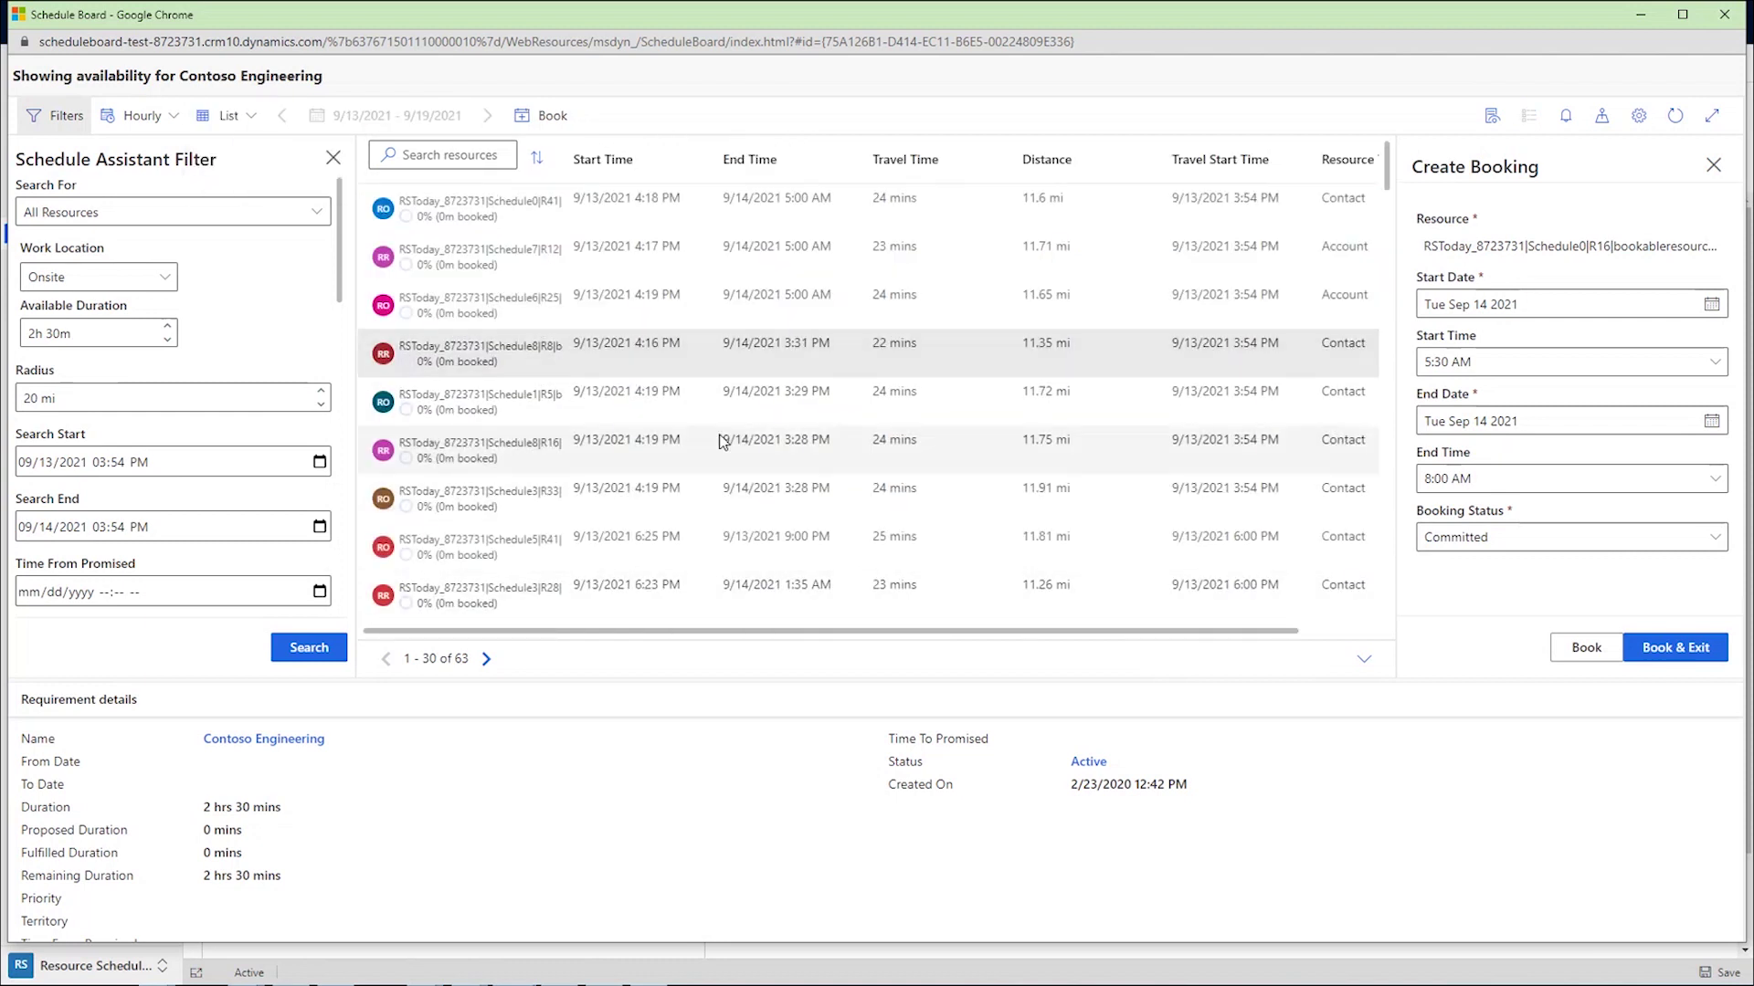
{"action": "left_click", "coordinate": [726, 471]}
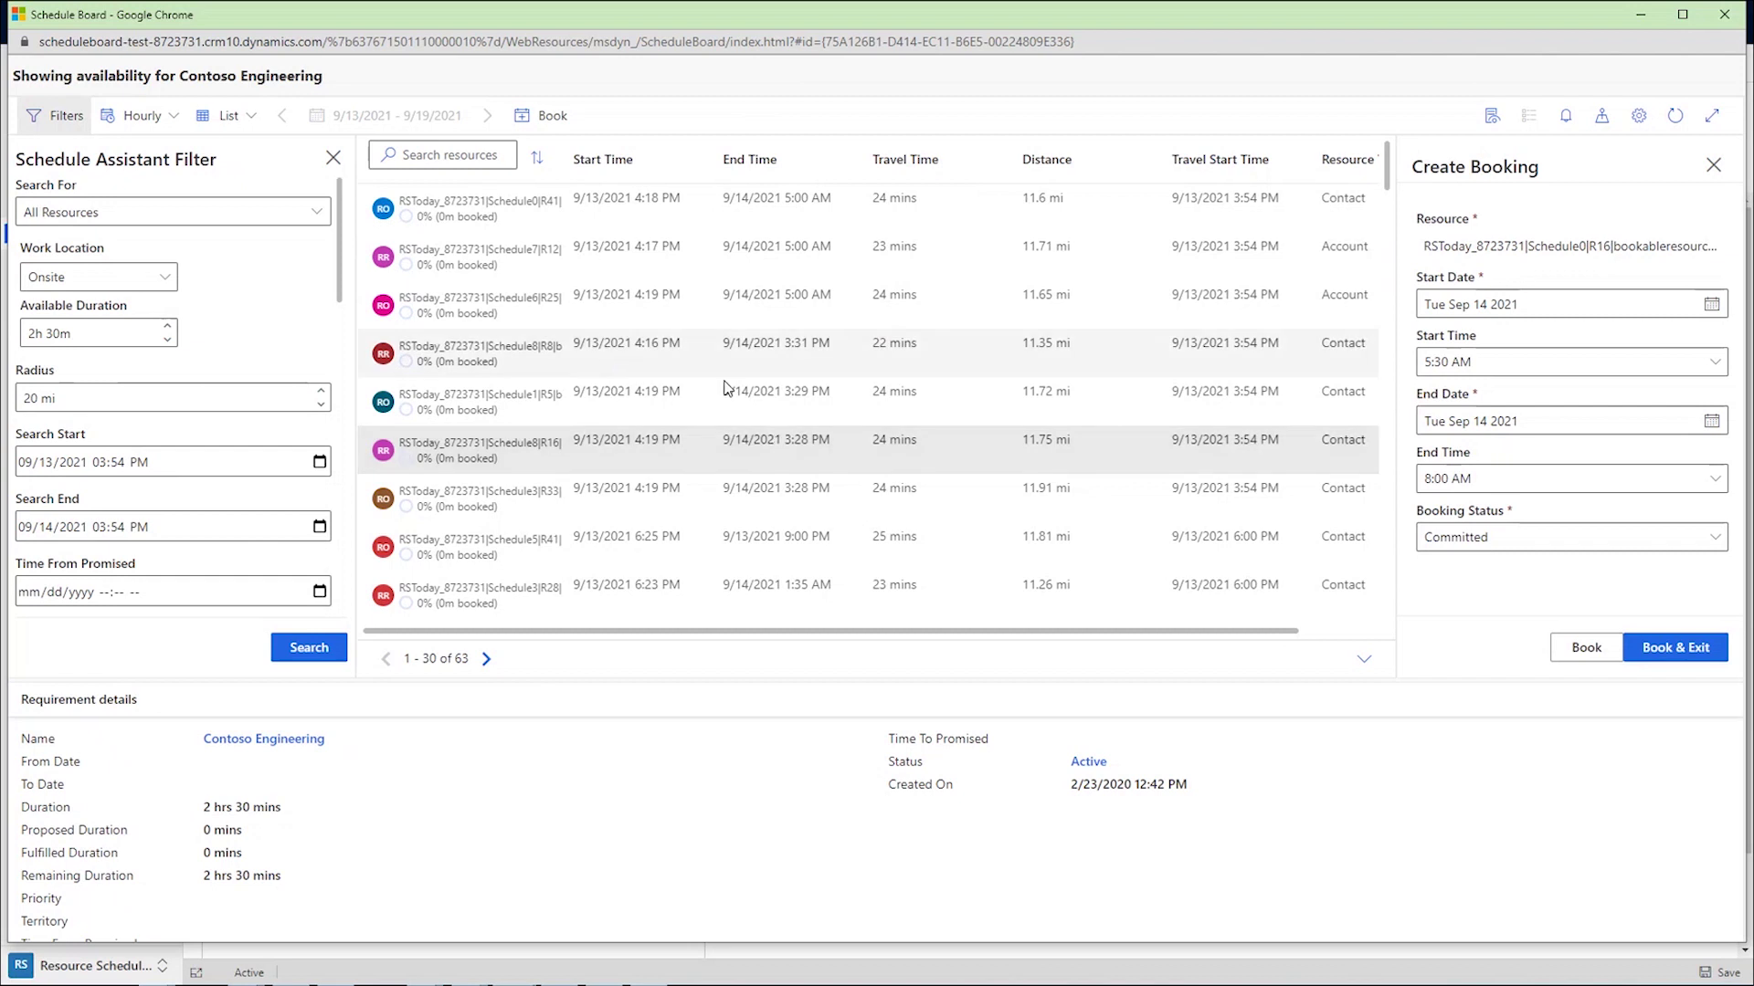